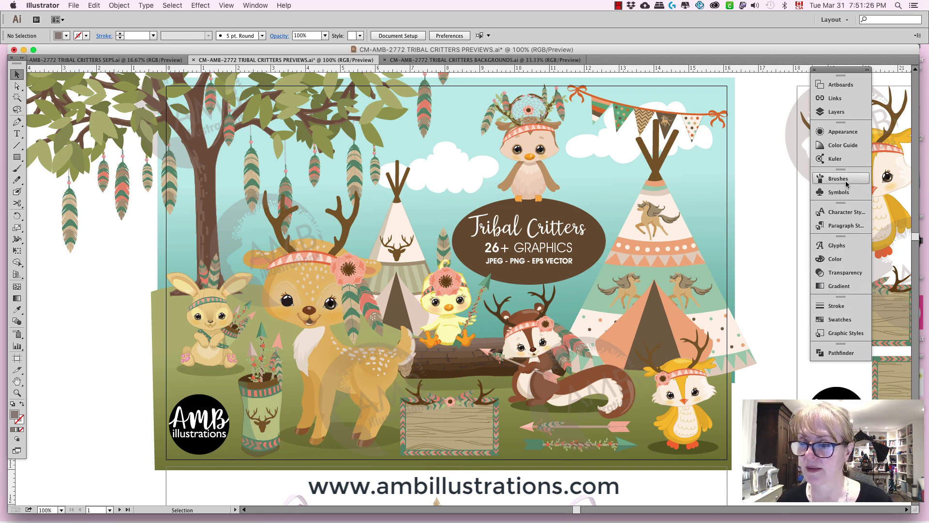
# - Hide the WATERMARK layer from the Layers panel and zoom the preview out to 50%
pyautogui.click(844, 112)
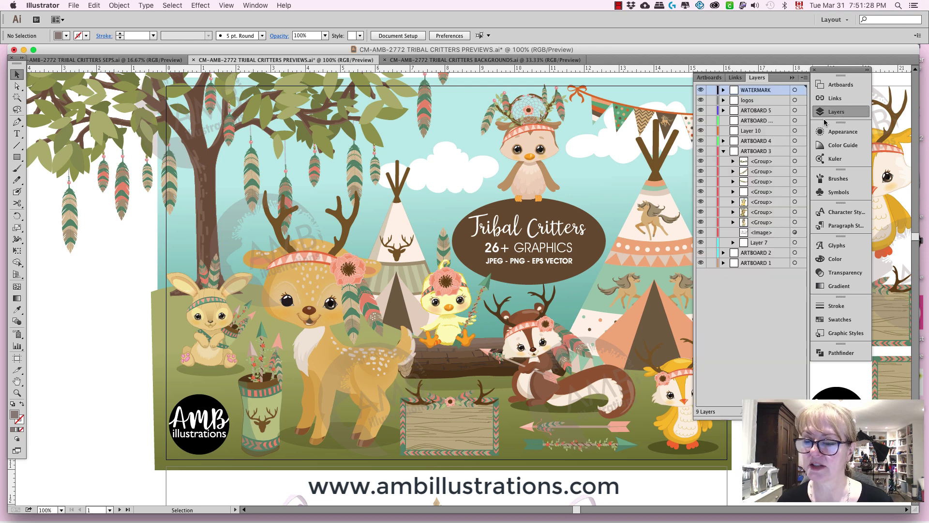
pyautogui.click(701, 90)
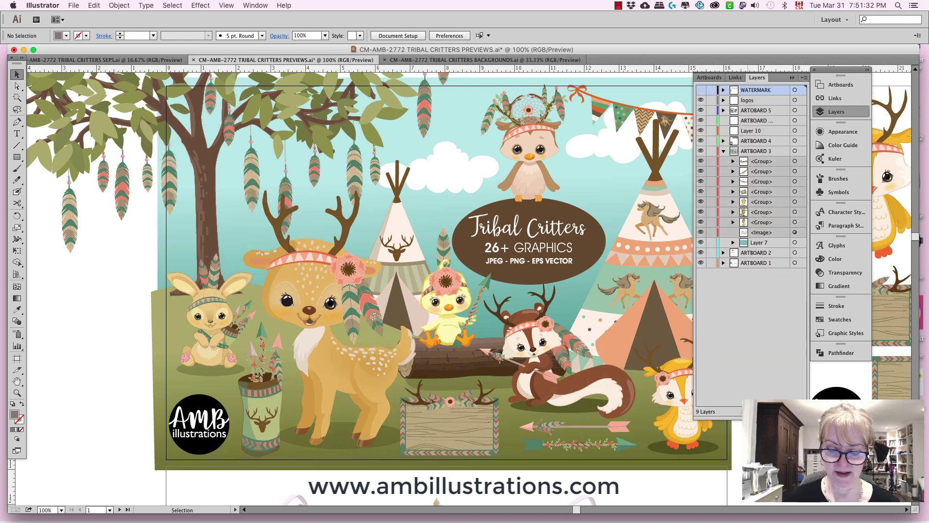
pyautogui.moveTo(538, 384); pyautogui.dragTo(515, 363)
pyautogui.press('super+minus')
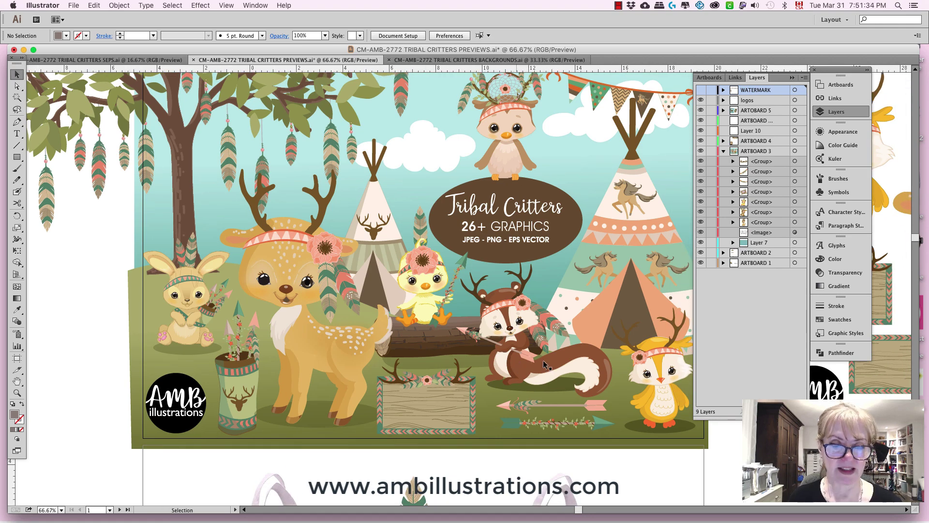
pyautogui.press('super+minus')
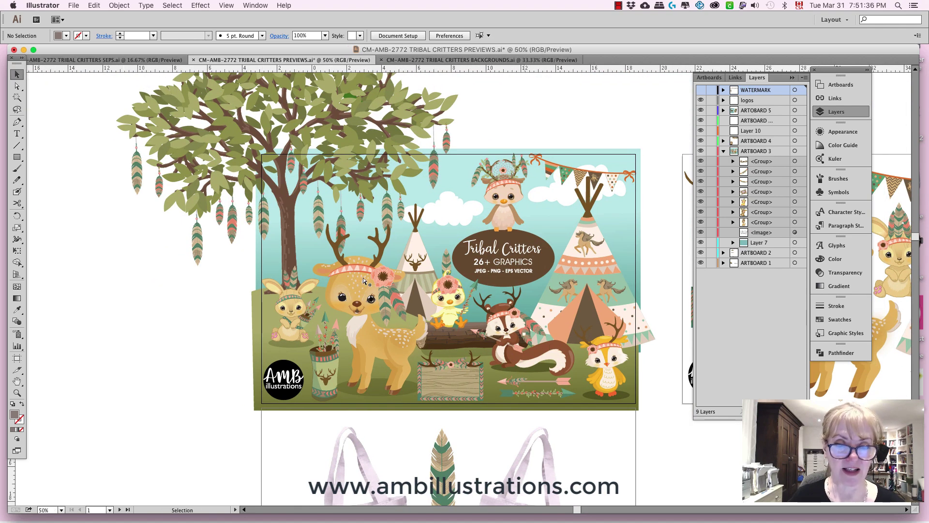
pyautogui.scroll(4, 358, 271)
pyautogui.hscroll(-3, 358, 271)
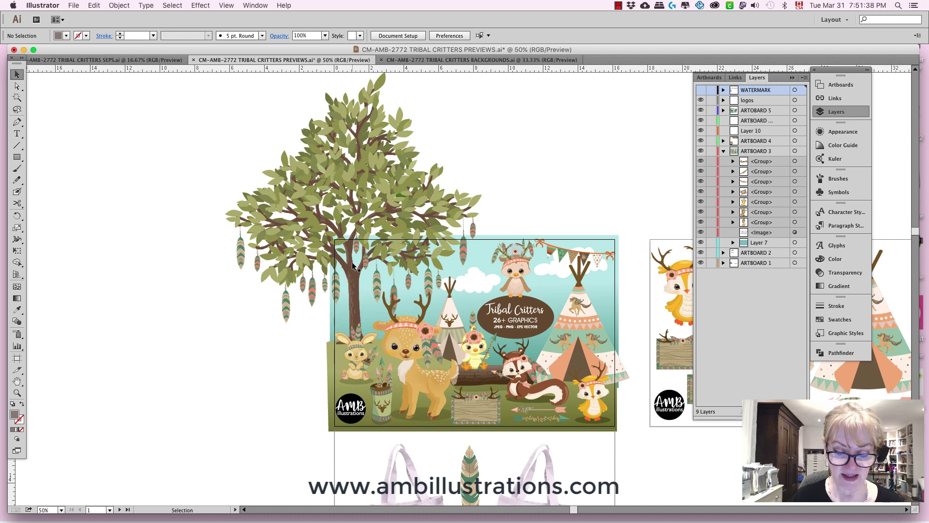
# - Zoom to 66.67% and scroll down past the tote and pillow mockups
pyautogui.press('super+equal')
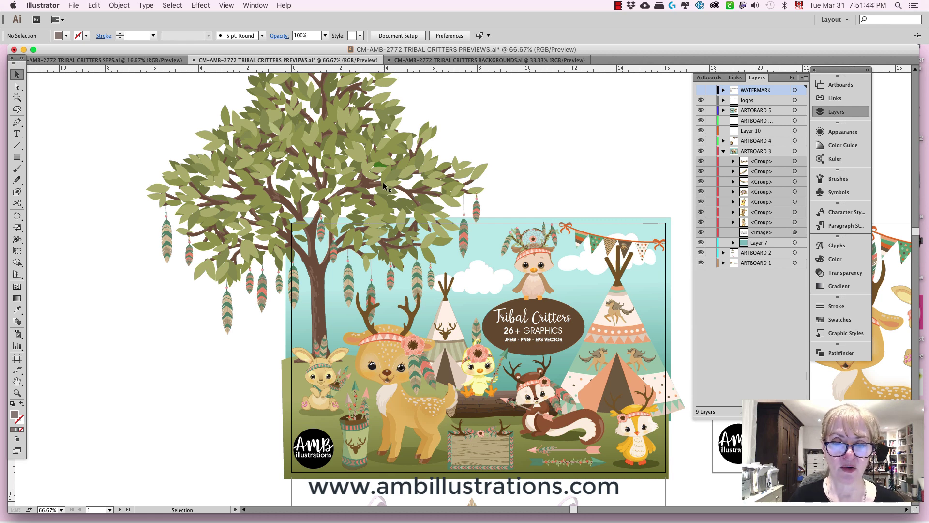
pyautogui.moveTo(503, 236); pyautogui.dragTo(496, 182)
pyautogui.scroll(-5, 539, 325)
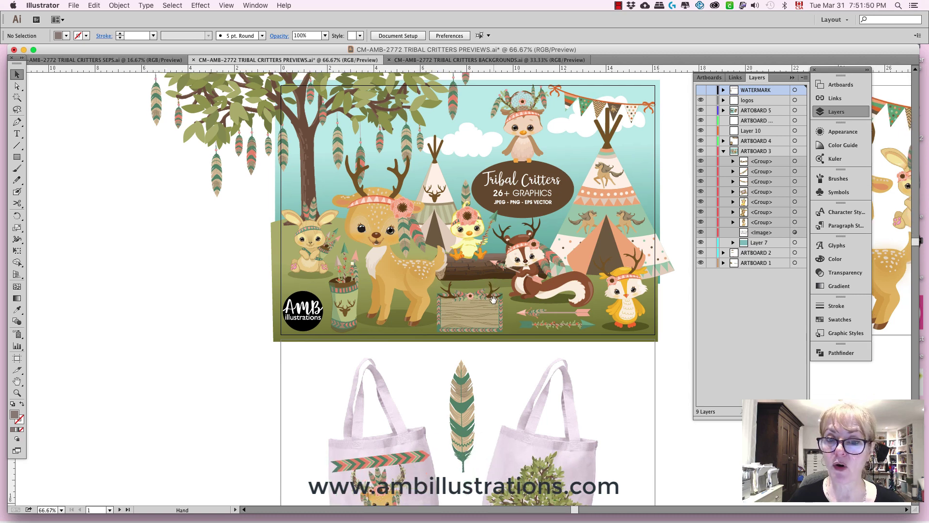
pyautogui.scroll(-2, 548, 301)
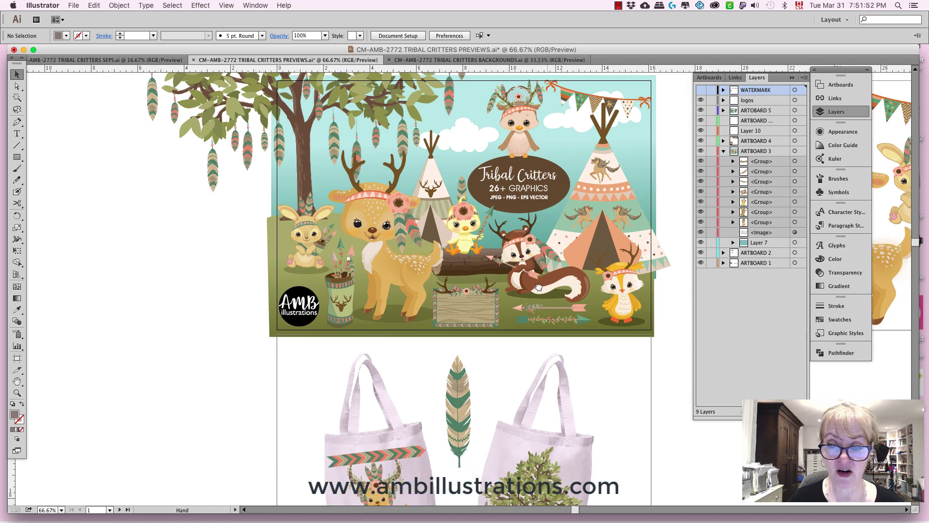
pyautogui.scroll(-5, 533, 290)
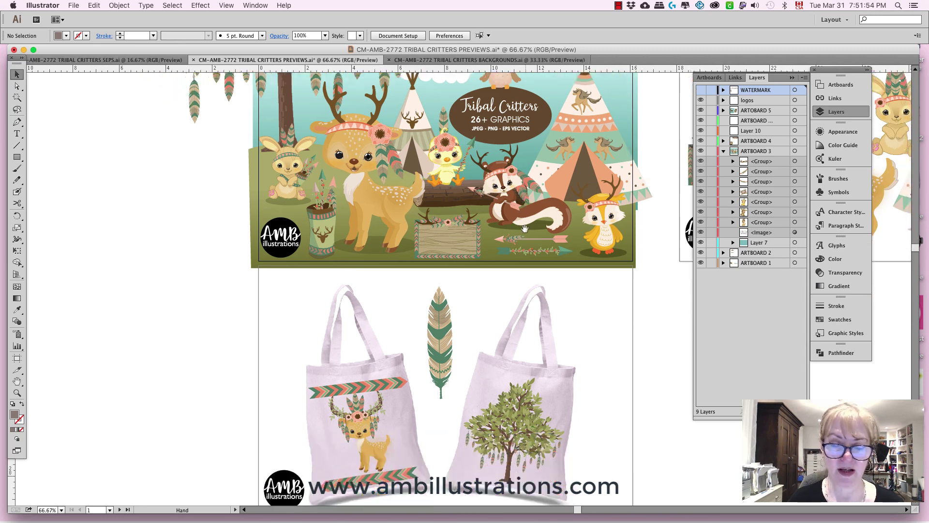
pyautogui.scroll(-3, 517, 330)
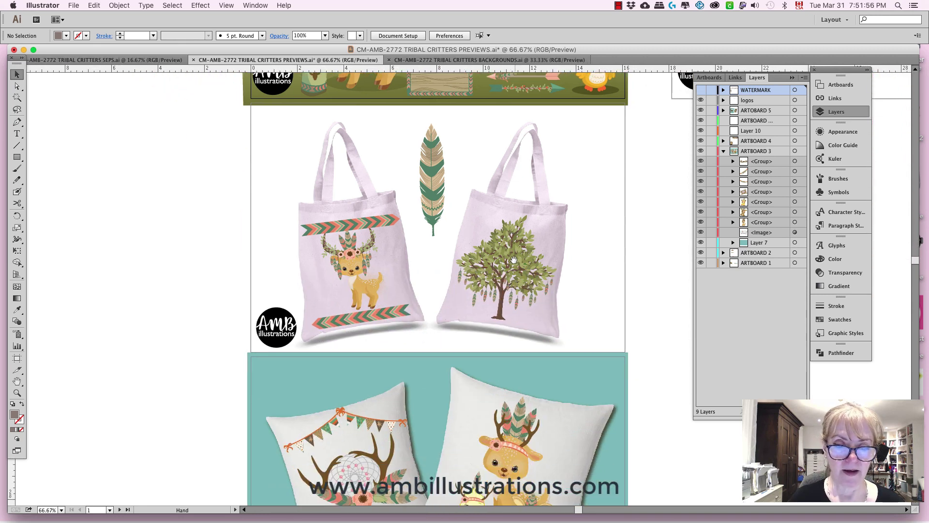
pyautogui.scroll(-3, 551, 319)
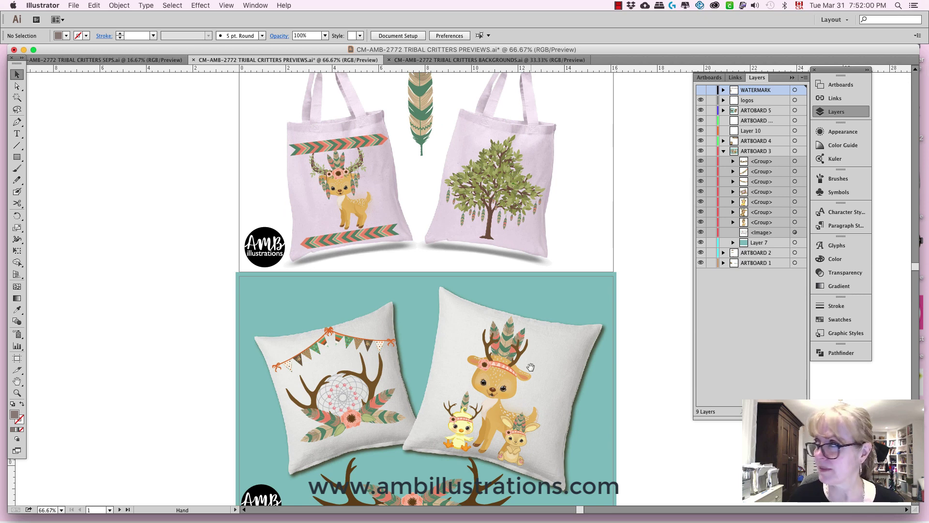
pyautogui.scroll(-5, 530, 368)
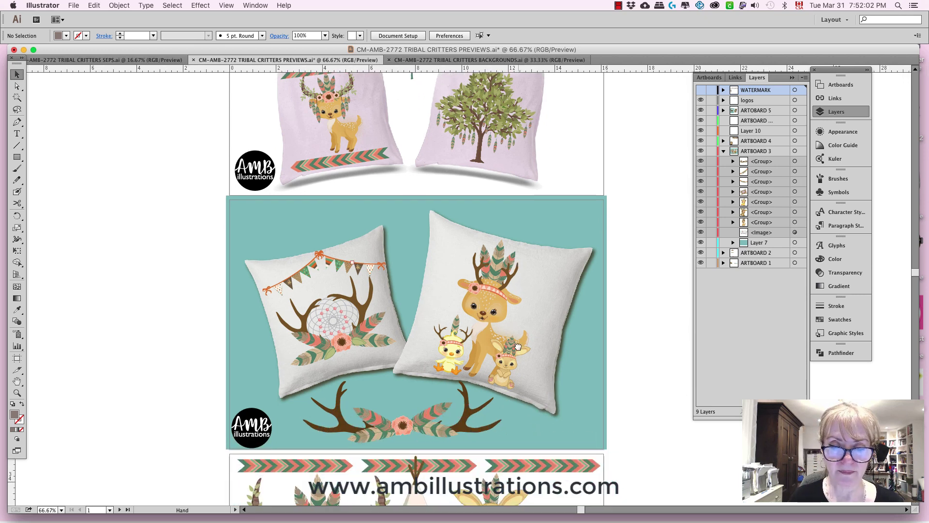
pyautogui.scroll(-1, 518, 299)
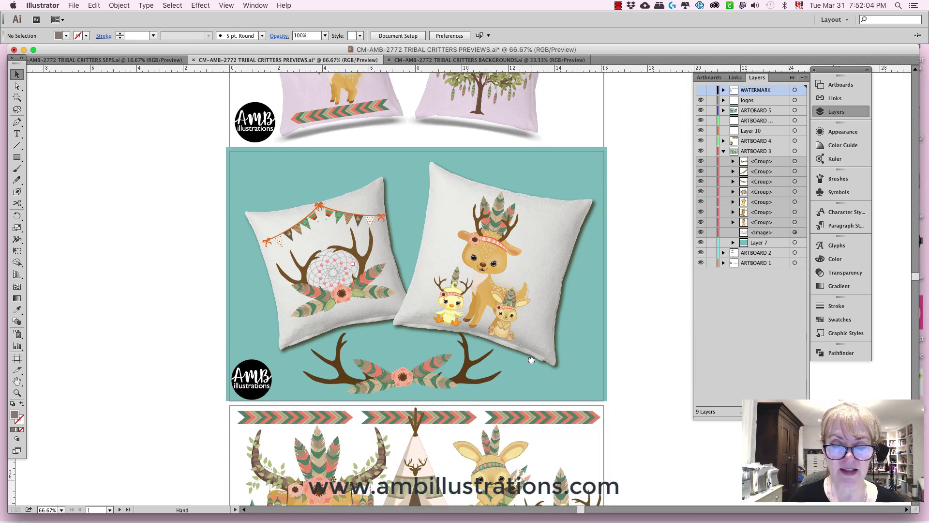
pyautogui.scroll(-1, 531, 360)
# - Zoom to 100% and scroll down to the critter clip-art sheet
pyautogui.press('super+equal')
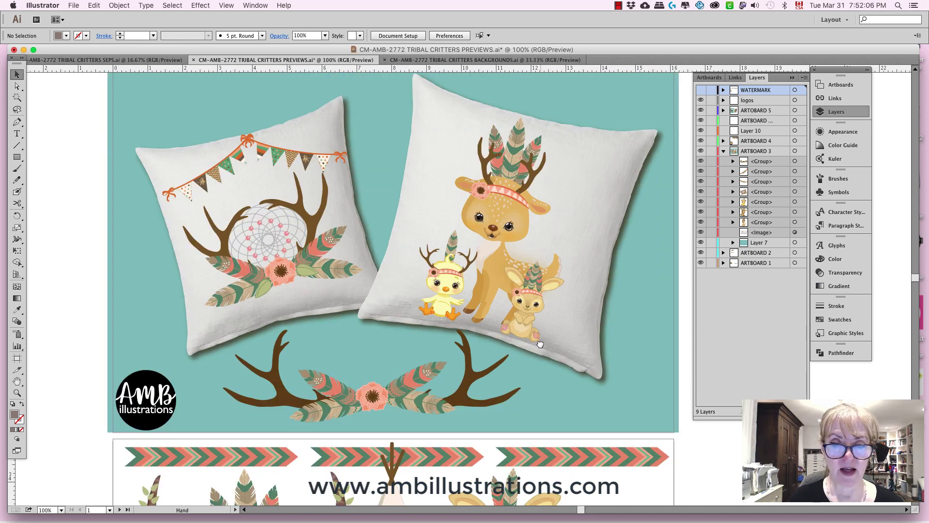
pyautogui.scroll(-6, 540, 344)
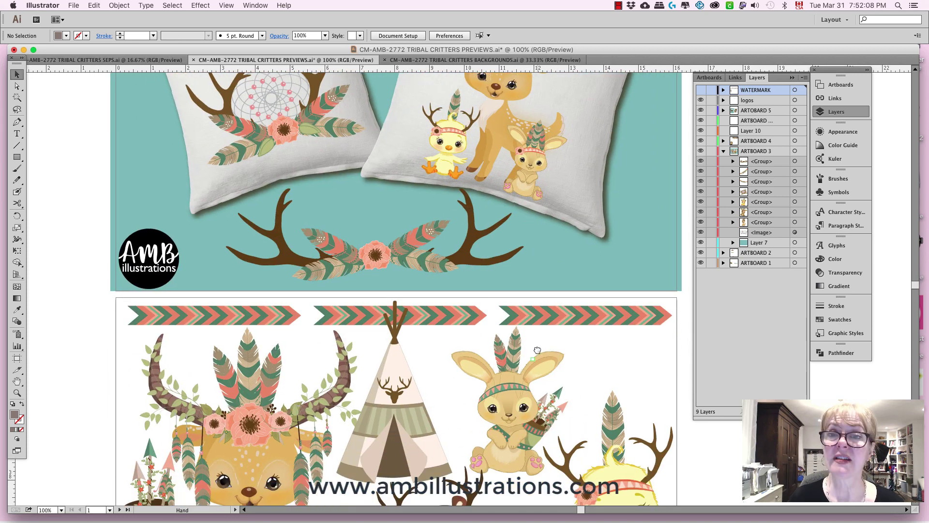
pyautogui.scroll(-6, 537, 349)
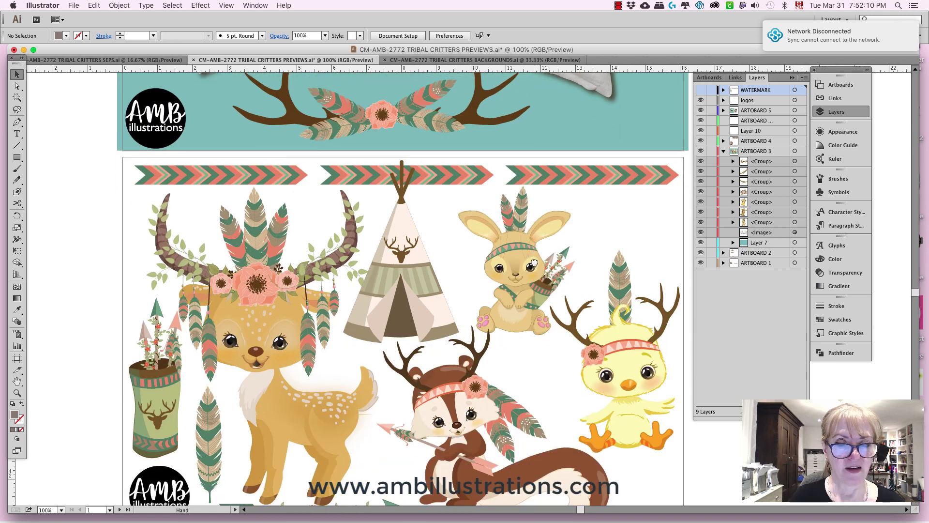
pyautogui.scroll(-3, 534, 263)
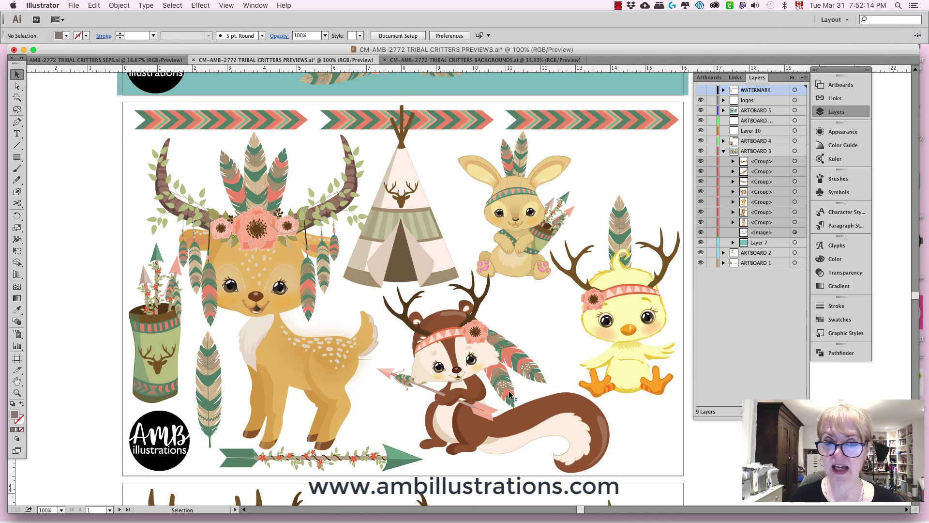
pyautogui.scroll(-3, 494, 411)
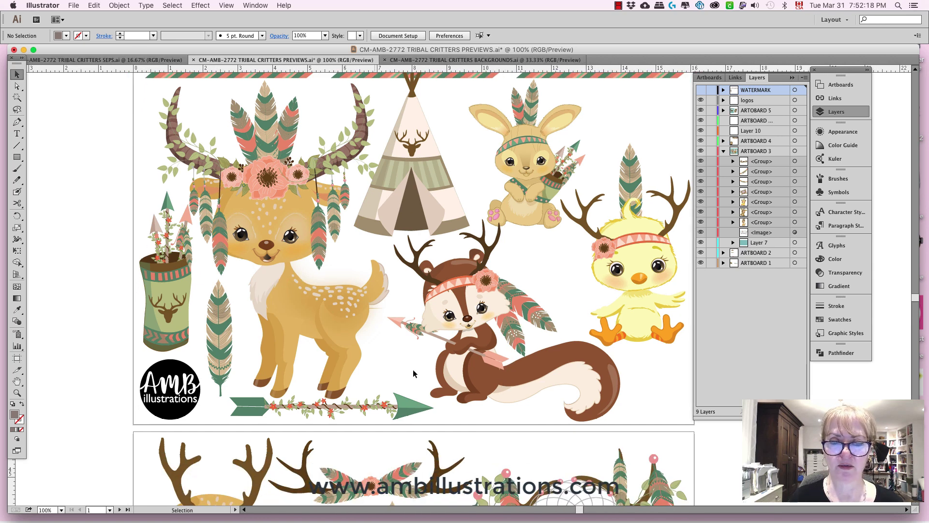
# - Pan down through the lower artboards to the notebook and poster mockups
pyautogui.moveTo(416, 373); pyautogui.dragTo(404, 281)
pyautogui.moveTo(417, 438); pyautogui.dragTo(421, 235)
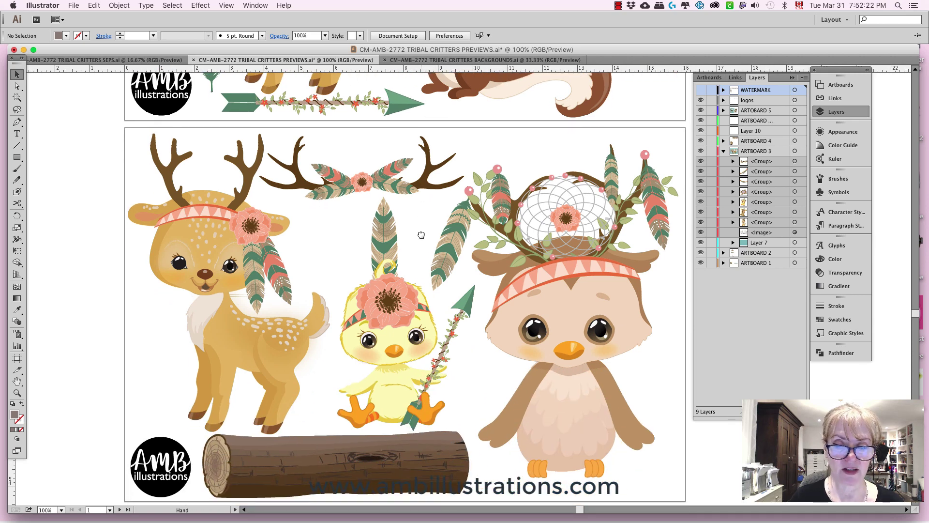
pyautogui.scroll(-1, 423, 369)
pyautogui.scroll(-1, 423, 355)
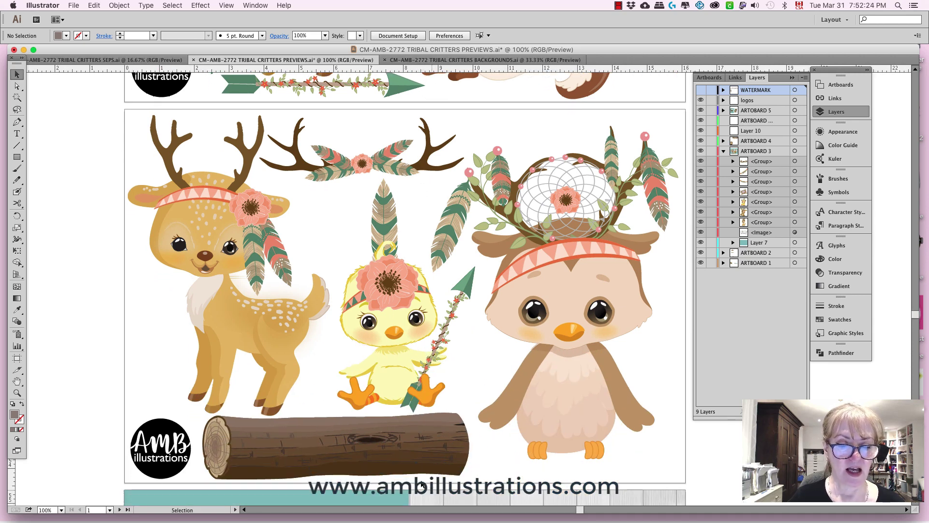
pyautogui.press('space')
pyautogui.moveTo(518, 435); pyautogui.dragTo(509, 386)
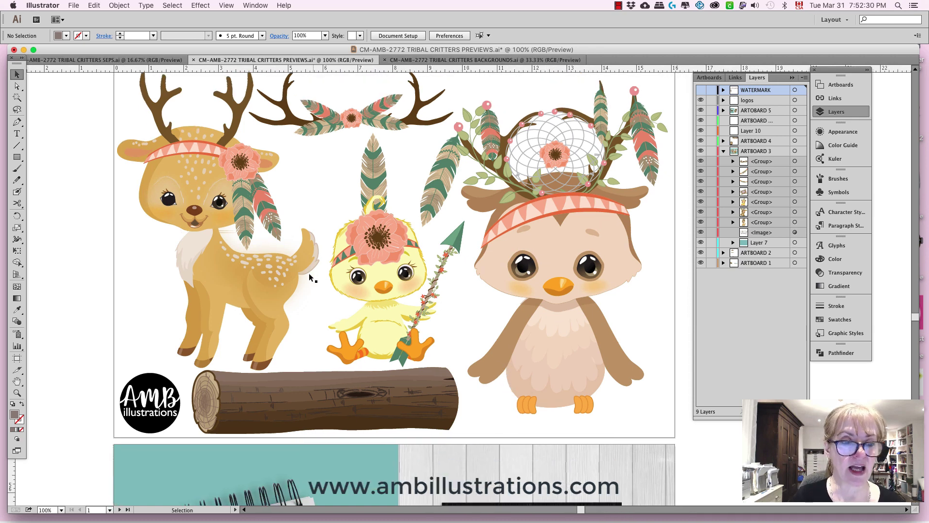
pyautogui.press('space')
pyautogui.moveTo(300, 278); pyautogui.dragTo(302, 237)
pyautogui.moveTo(406, 359); pyautogui.dragTo(407, 216)
pyautogui.moveTo(456, 415); pyautogui.dragTo(443, 312)
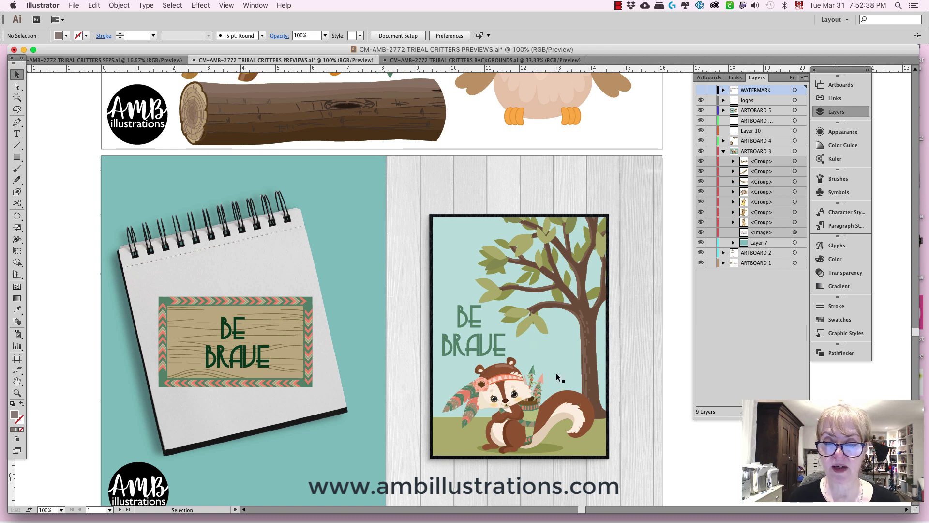
# - Pan back up to the artboard with the deer, bunny, teepee and bunting
pyautogui.moveTo(559, 380); pyautogui.dragTo(455, 428)
pyautogui.moveTo(575, 269); pyautogui.dragTo(474, 464)
pyautogui.moveTo(552, 237); pyautogui.dragTo(511, 432)
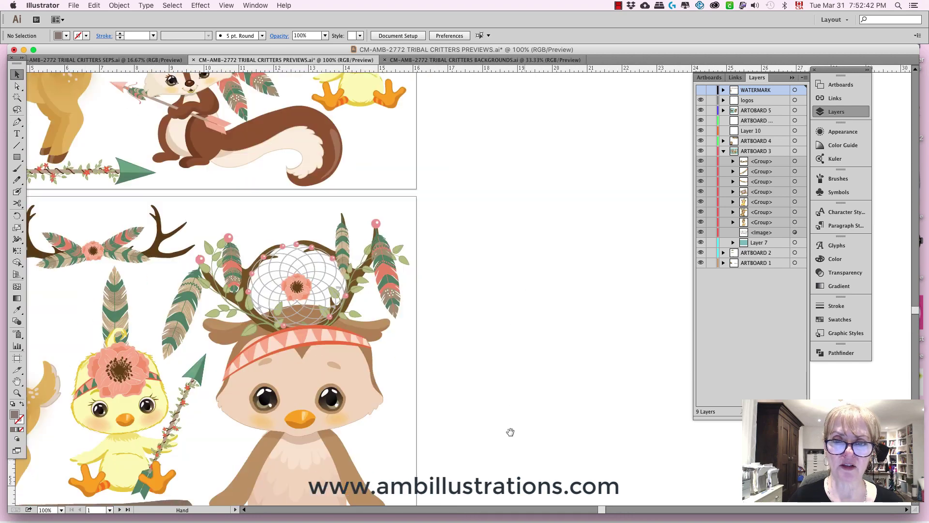
pyautogui.scroll(15, 510, 431)
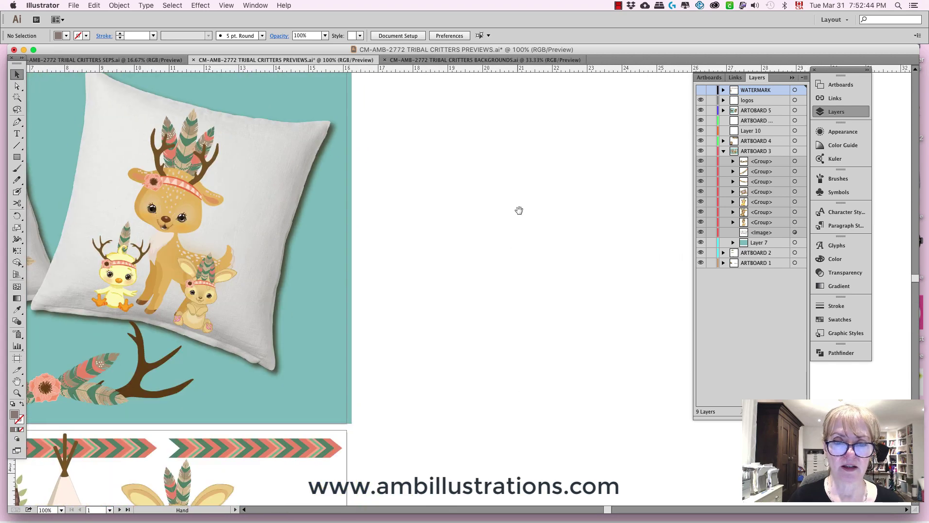
pyautogui.scroll(15, 519, 210)
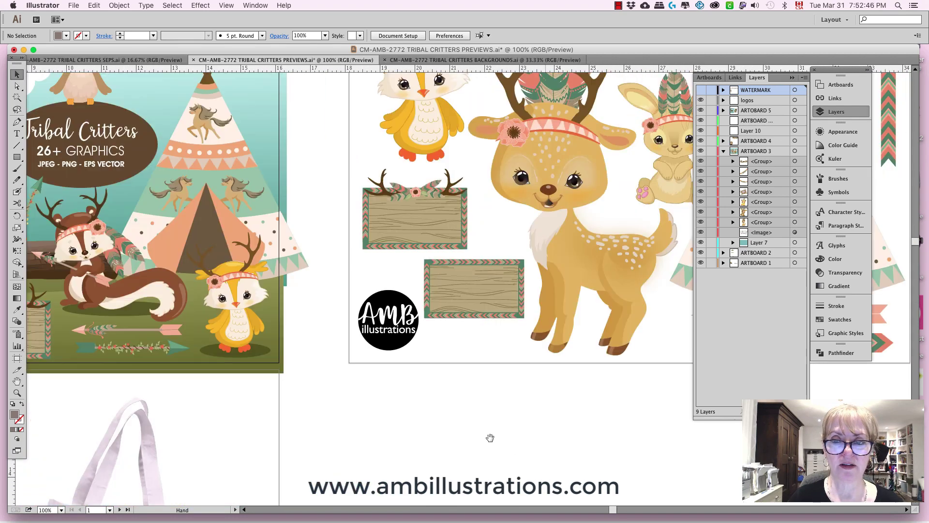
pyautogui.scroll(5, 490, 438)
pyautogui.hscroll(8, 490, 437)
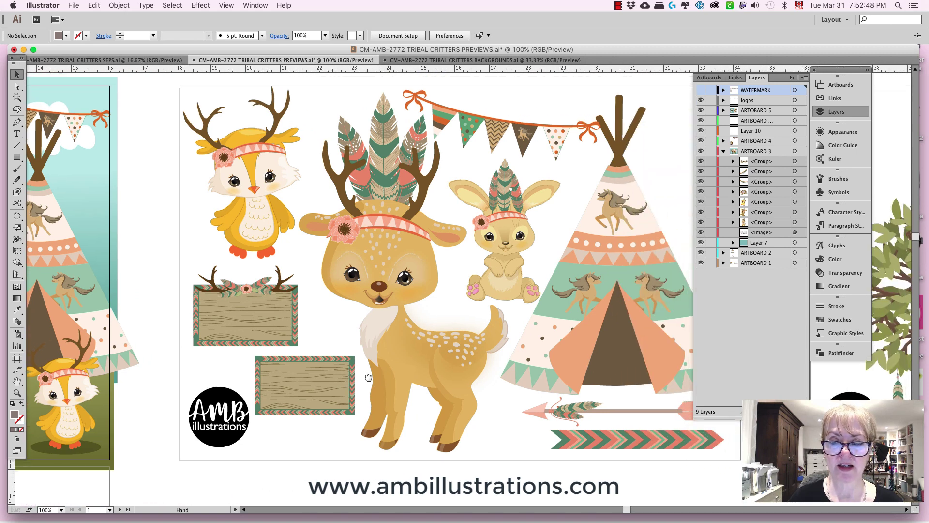
pyautogui.hscroll(5, 368, 378)
pyautogui.scroll(-2, 368, 377)
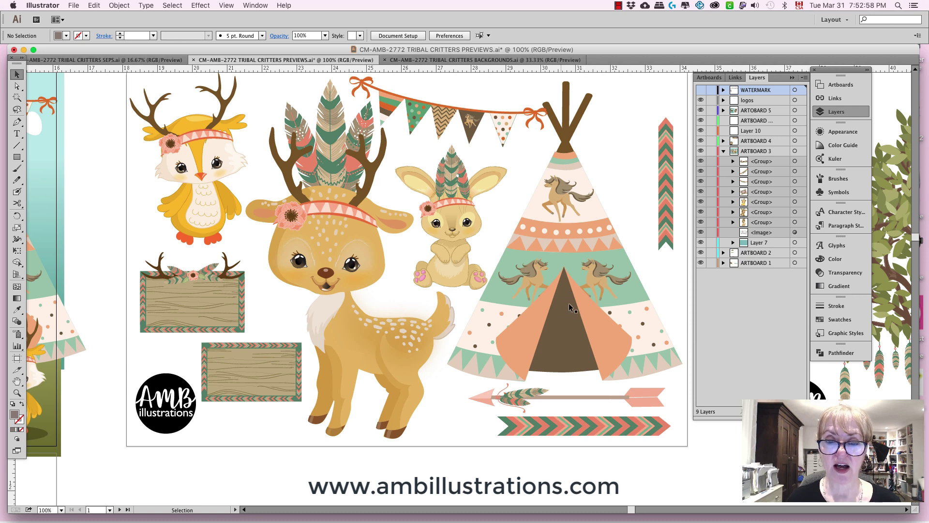
# - Select the bunting banner and the vertical chevron strip
pyautogui.moveTo(598, 313); pyautogui.dragTo(584, 312)
pyautogui.click(468, 118)
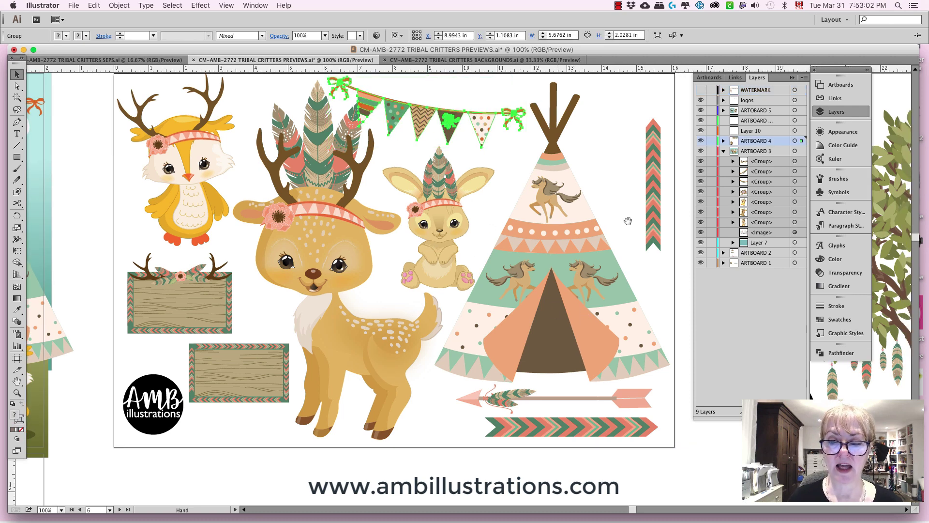
pyautogui.hscroll(5, 624, 216)
pyautogui.click(530, 222)
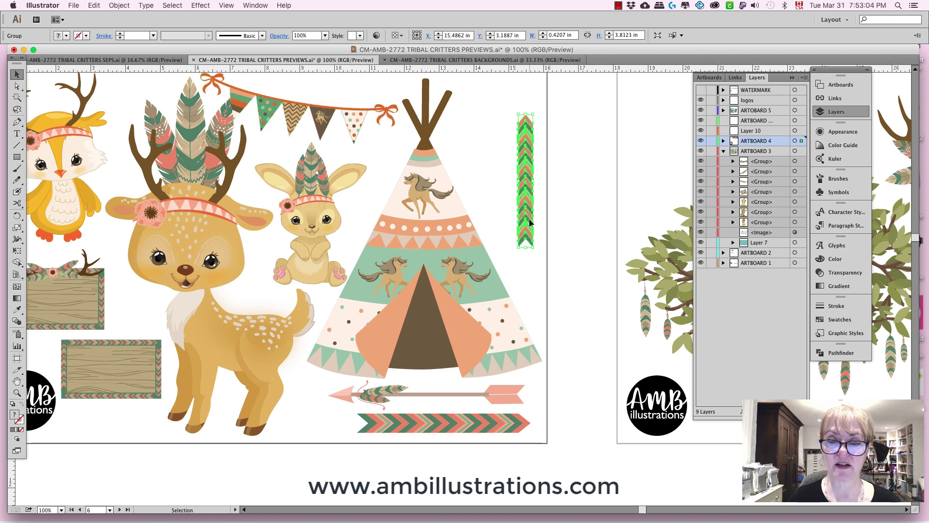
# - Pan across to the two-tree and squirrel artboard, then zoom out to 66.67%
pyautogui.press('space')
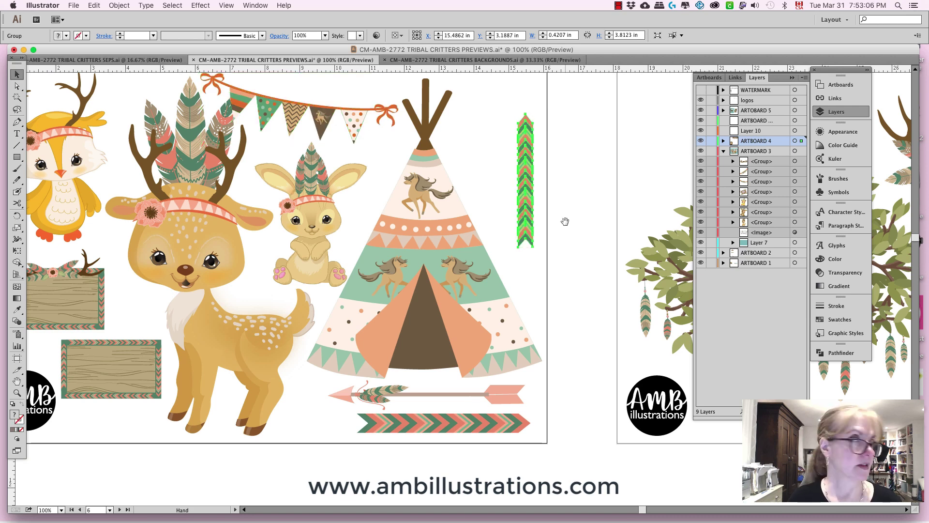
pyautogui.moveTo(570, 224); pyautogui.dragTo(264, 231)
pyautogui.moveTo(521, 278); pyautogui.dragTo(431, 264)
pyautogui.moveTo(566, 261); pyautogui.dragTo(454, 267)
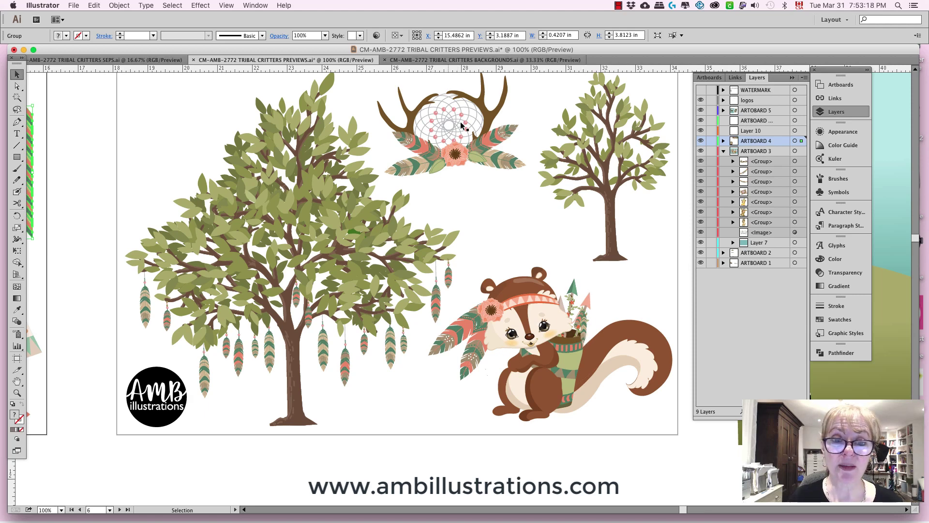
pyautogui.moveTo(476, 215); pyautogui.dragTo(394, 202)
pyautogui.moveTo(528, 203); pyautogui.dragTo(417, 216)
pyautogui.press('super+minus')
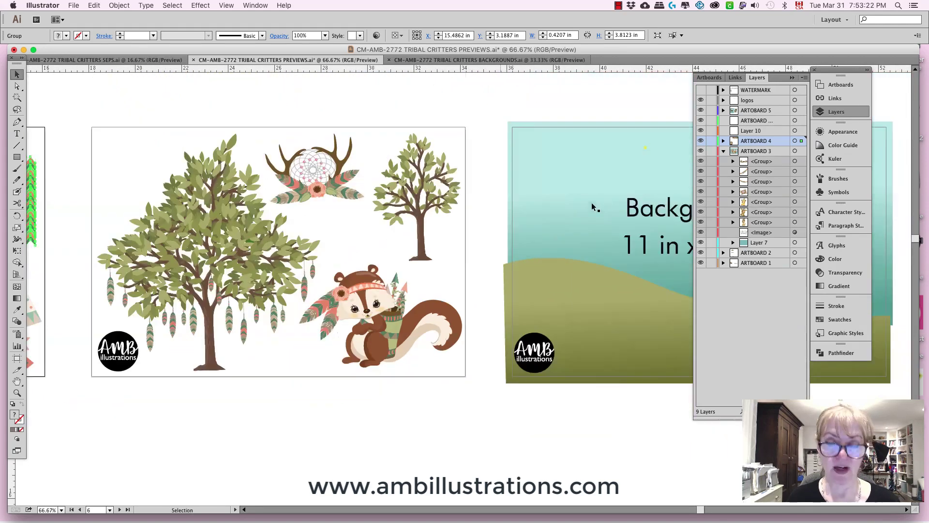
# - Pan across the 11x16 in, 12x12 in and 8.5x11 in Background artboards and back
pyautogui.moveTo(602, 191); pyautogui.dragTo(392, 189)
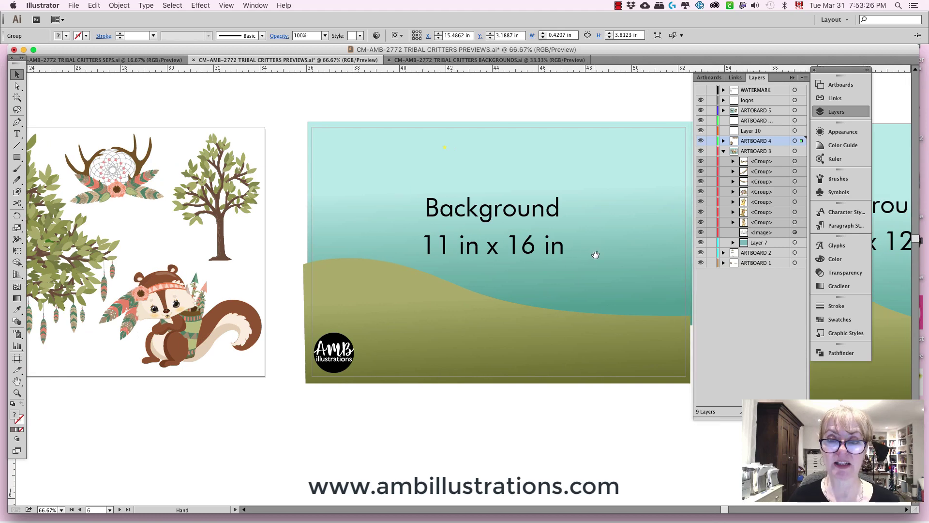
pyautogui.moveTo(589, 255); pyautogui.dragTo(248, 249)
pyautogui.moveTo(470, 251); pyautogui.dragTo(193, 244)
pyautogui.moveTo(568, 247); pyautogui.dragTo(440, 251)
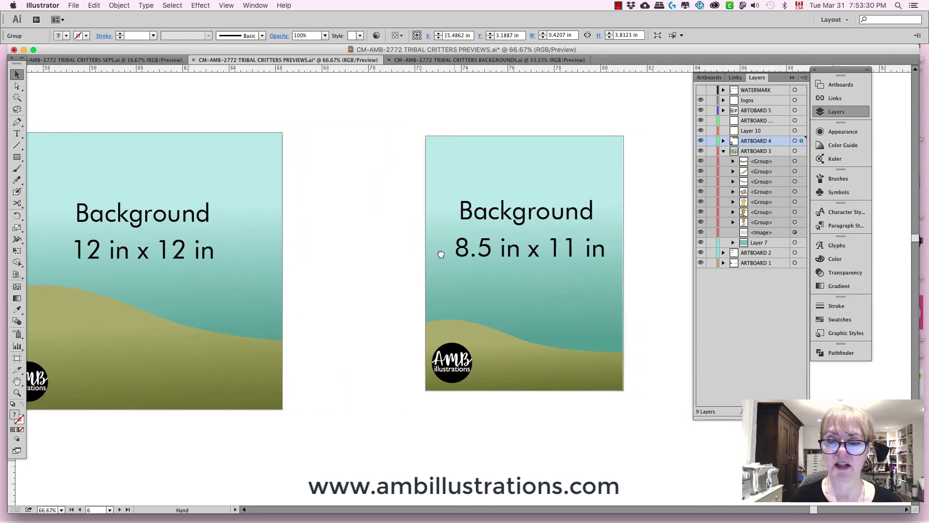
pyautogui.press('space')
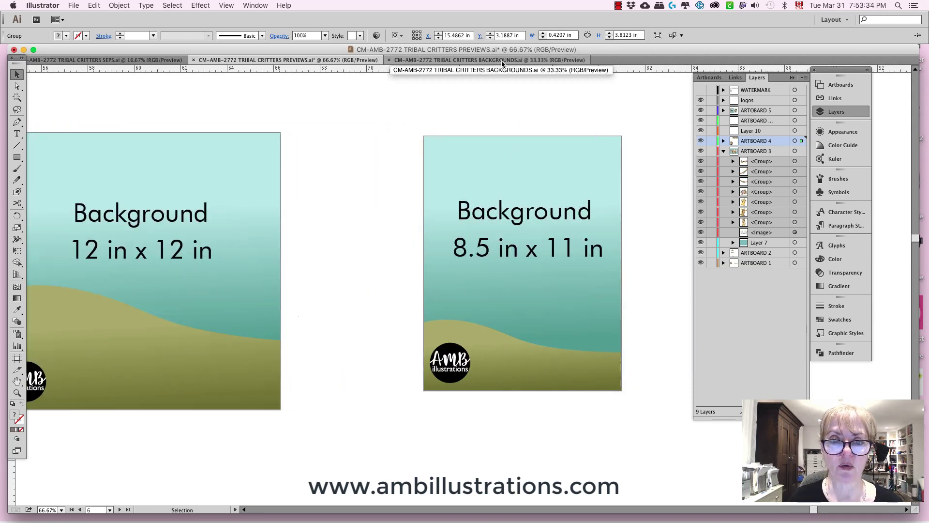
pyautogui.moveTo(244, 96); pyautogui.dragTo(564, 104)
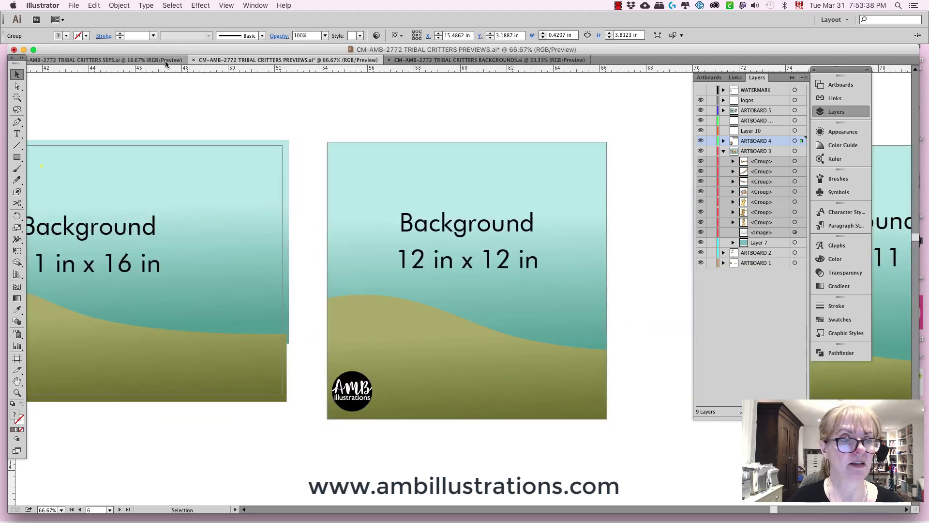
# - Select and copy all the clip art in the SEPS file, then go to the BACKGROUNDS file
pyautogui.click(104, 60)
pyautogui.press('a')
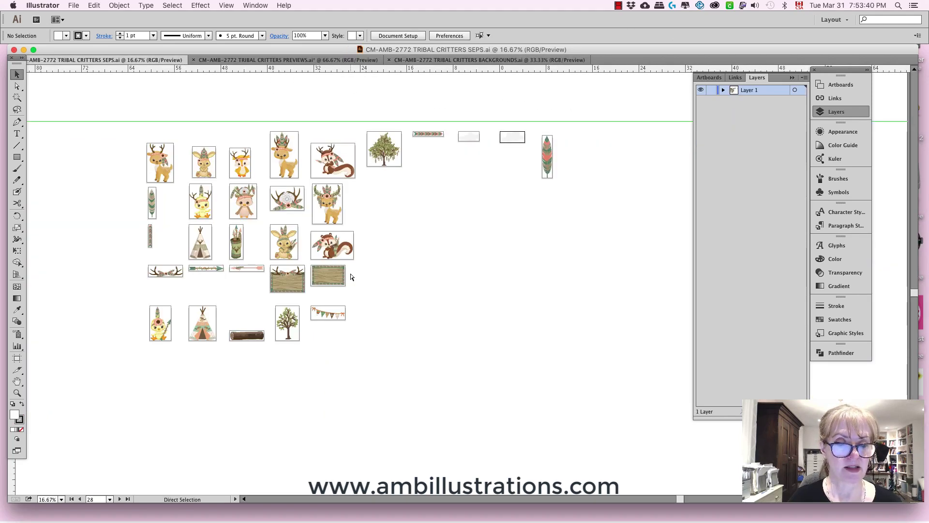
pyautogui.press('v')
pyautogui.press('super+a')
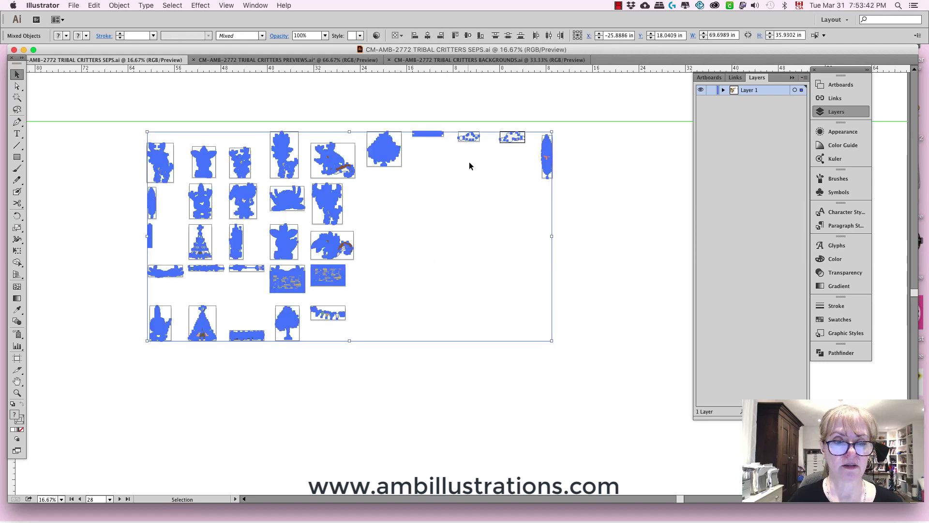
pyautogui.click(494, 60)
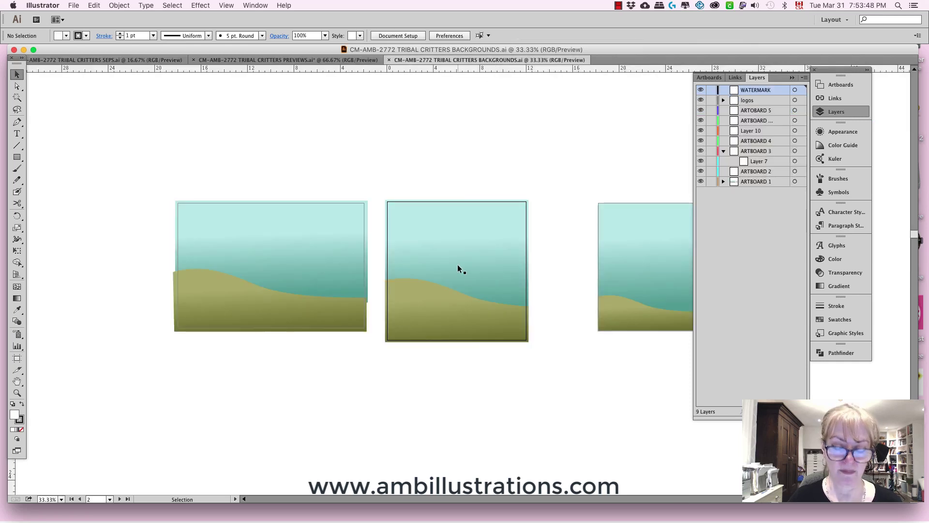
# - Zoom out, paste the clip art into the Backgrounds file and move it below the artboards
pyautogui.press('super+minus')
pyautogui.moveTo(448, 345); pyautogui.dragTo(316, 282)
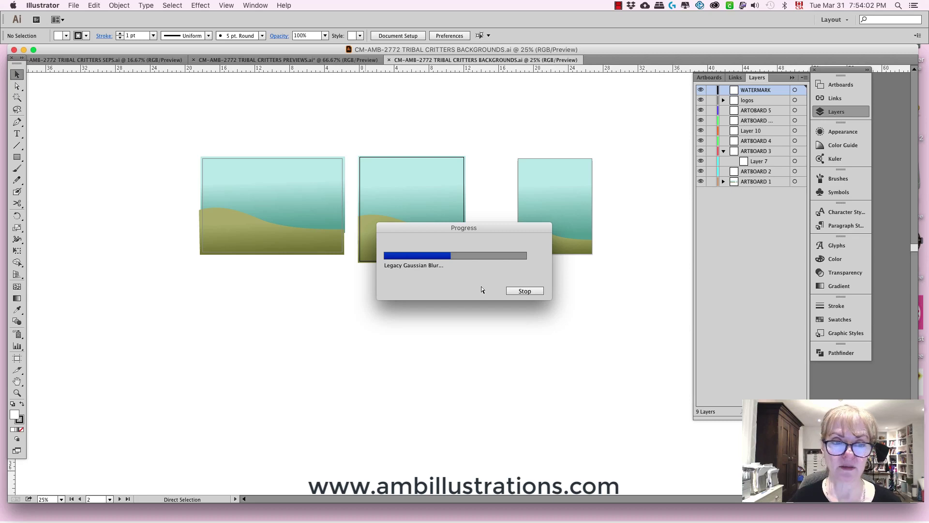
pyautogui.click(525, 290)
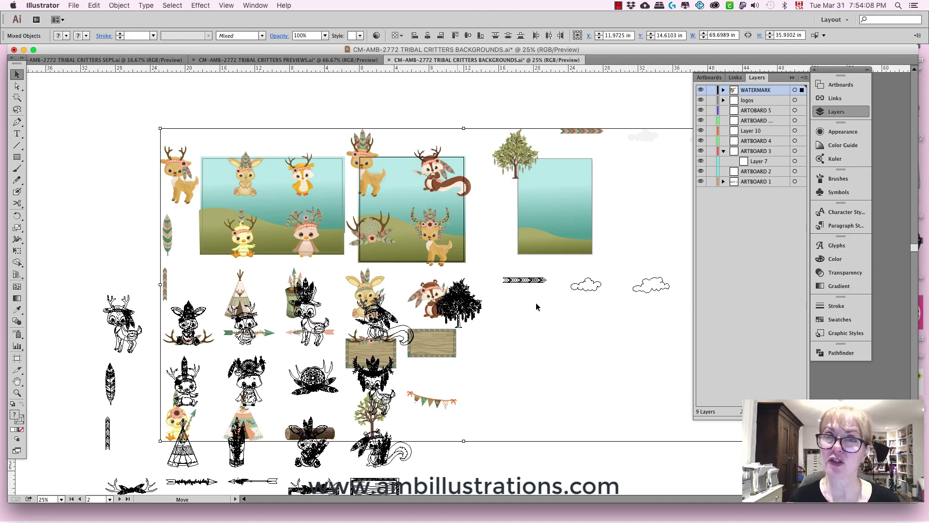
pyautogui.press('super+z')
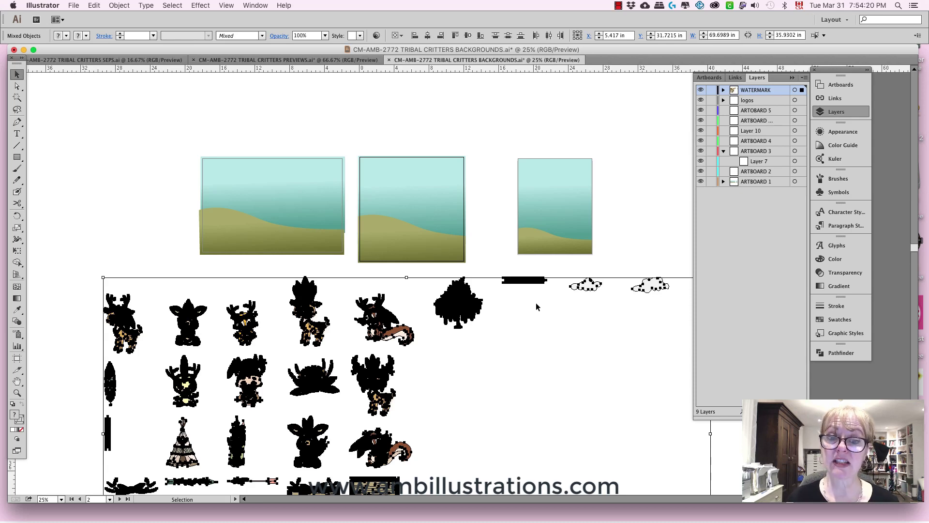
# - Zoom in and move the feather tree from the middle artboard onto the left background
pyautogui.click(618, 215)
pyautogui.moveTo(504, 326); pyautogui.dragTo(534, 105)
pyautogui.press('super+equal')
pyautogui.click(543, 201)
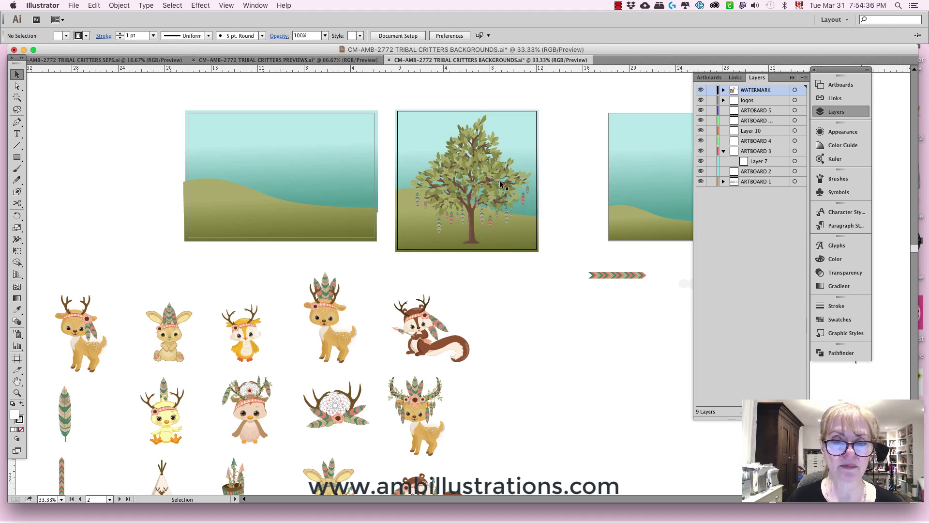
pyautogui.moveTo(502, 184); pyautogui.dragTo(234, 126)
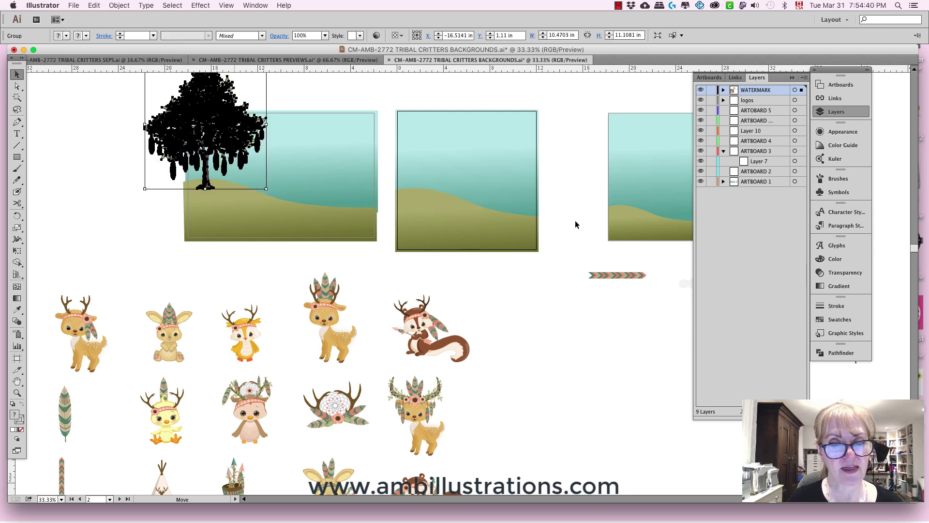
pyautogui.click(507, 197)
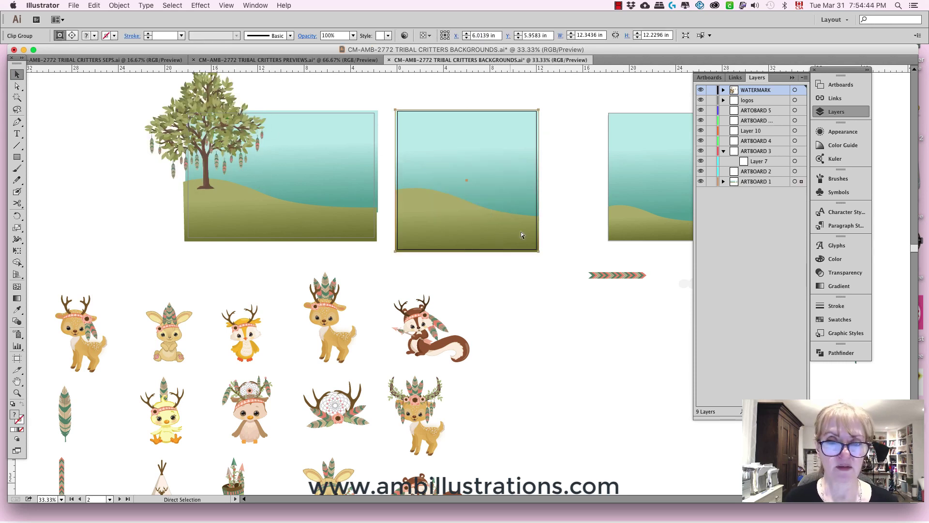
# - Option-drag a copy of the square background below and release its clipping mask
pyautogui.moveTo(516, 229); pyautogui.dragTo(629, 361)
pyautogui.click(124, 5)
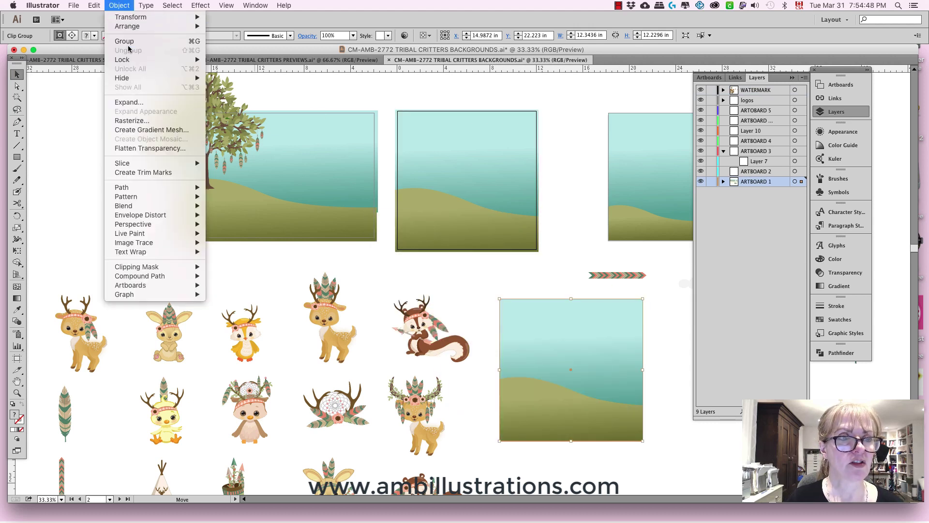
pyautogui.moveTo(134, 17)
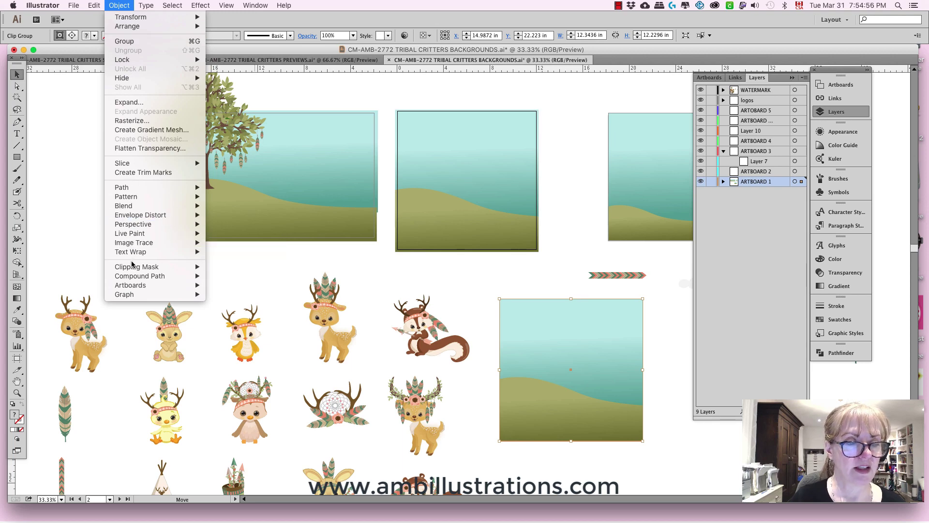
pyautogui.moveTo(133, 266)
pyautogui.click(224, 276)
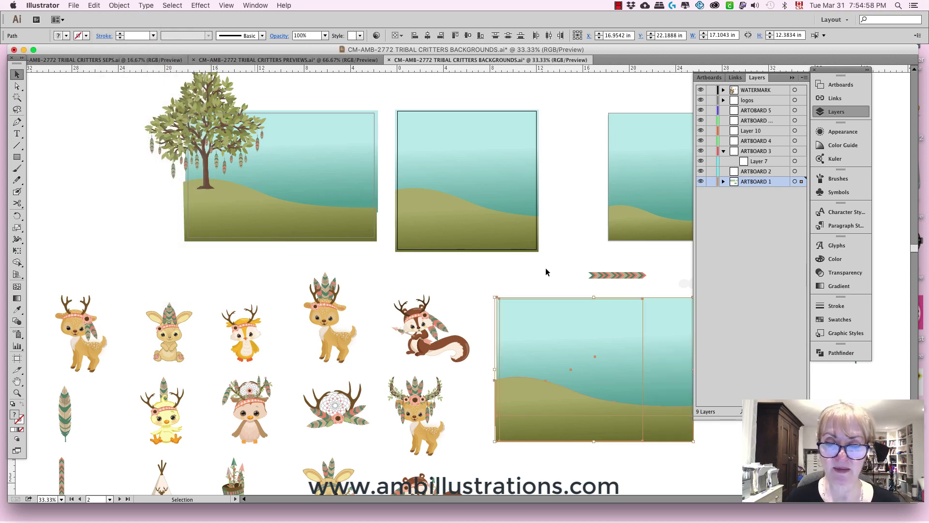
# - Lower the top edge of the green hill into a short strip along the bottom
pyautogui.click(544, 285)
pyautogui.click(542, 399)
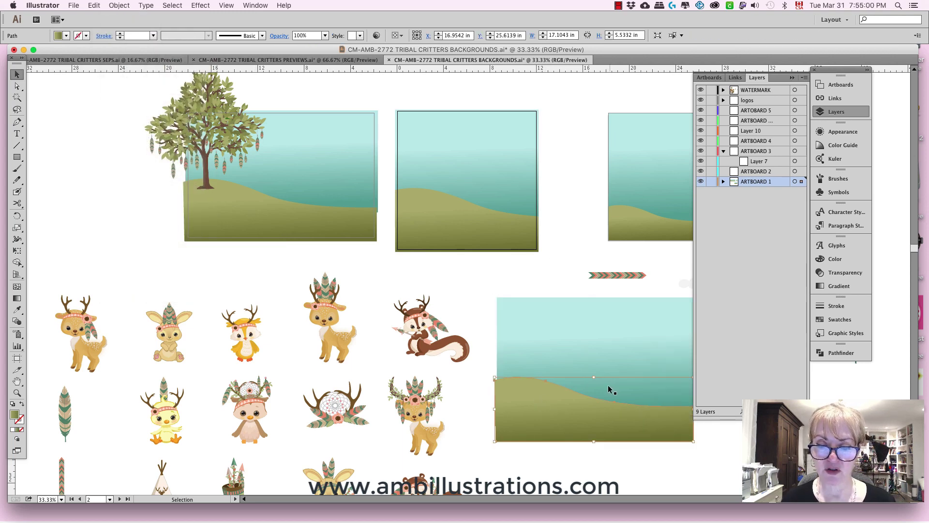
pyautogui.moveTo(594, 379); pyautogui.dragTo(611, 415)
pyautogui.click(613, 437)
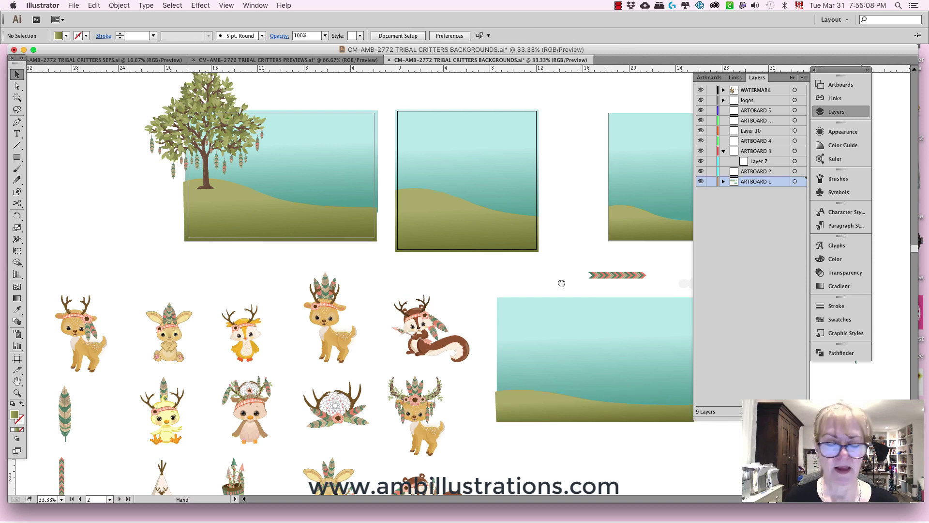
pyautogui.moveTo(561, 283); pyautogui.dragTo(483, 276)
# - Move the tree onto the lower background, then try it enlarged on the middle square background
pyautogui.moveTo(183, 138); pyautogui.dragTo(569, 360)
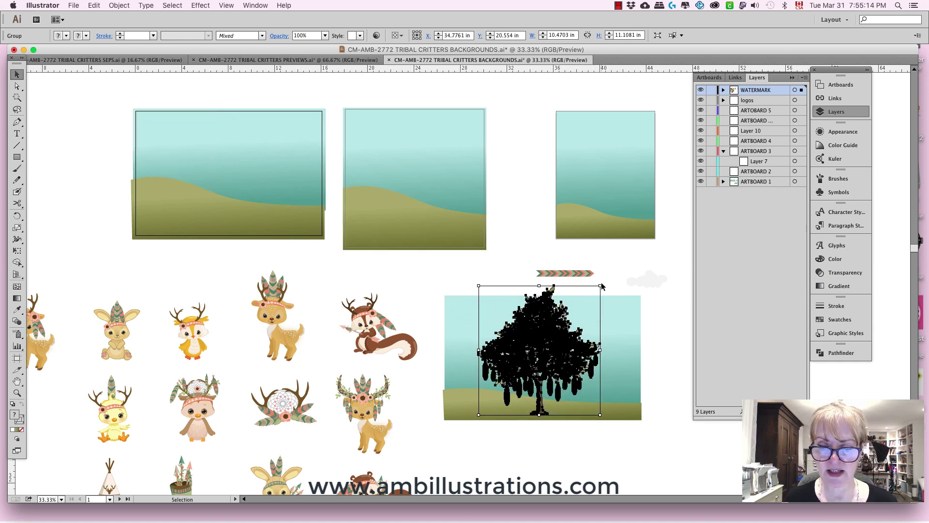
pyautogui.moveTo(601, 285); pyautogui.dragTo(587, 300)
pyautogui.moveTo(557, 359)
pyautogui.mouseDown()
pyautogui.moveTo(520, 356)
pyautogui.moveTo(559, 362)
pyautogui.mouseUp()
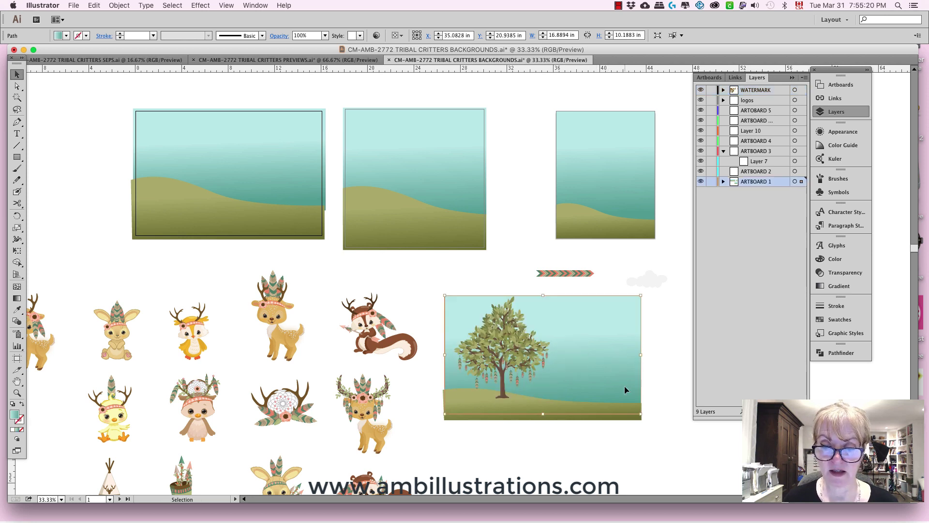
pyautogui.click(522, 355)
pyautogui.moveTo(521, 354); pyautogui.dragTo(434, 179)
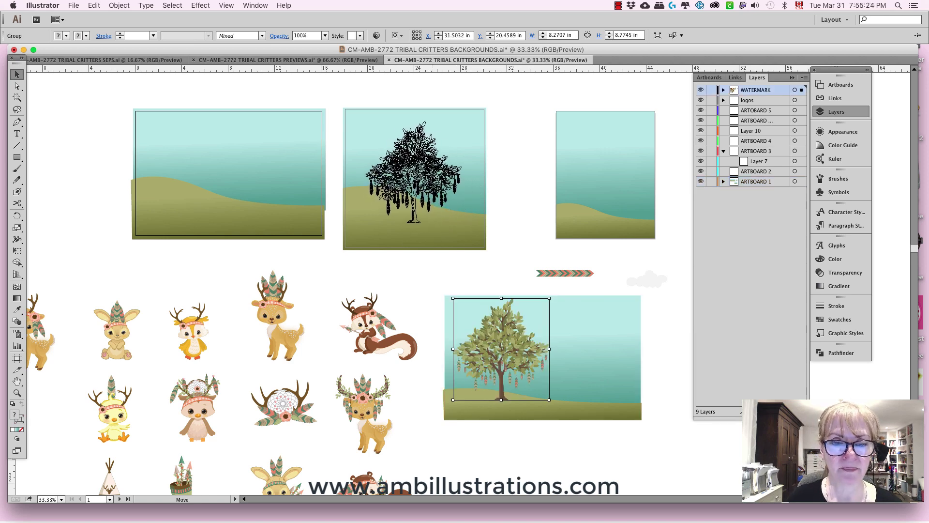
pyautogui.moveTo(463, 122); pyautogui.dragTo(474, 109)
pyautogui.moveTo(476, 170); pyautogui.dragTo(450, 214)
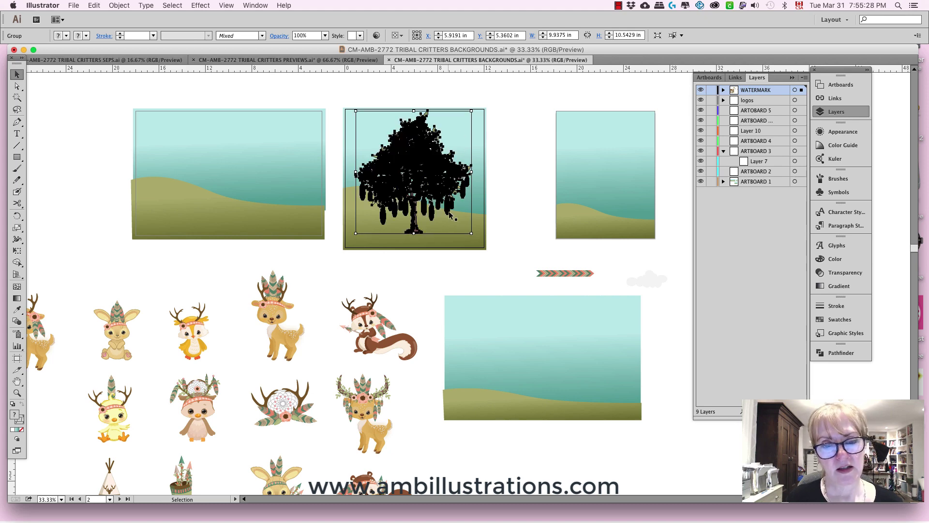
pyautogui.click(498, 223)
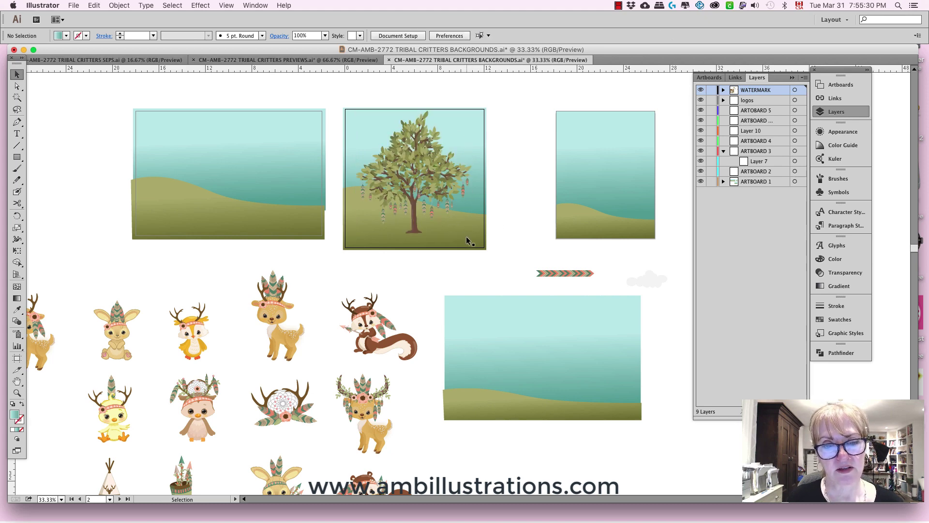
# - Move the tree back to the lower background, shrink it and centre it on the olive strip
pyautogui.moveTo(455, 216); pyautogui.dragTo(586, 400)
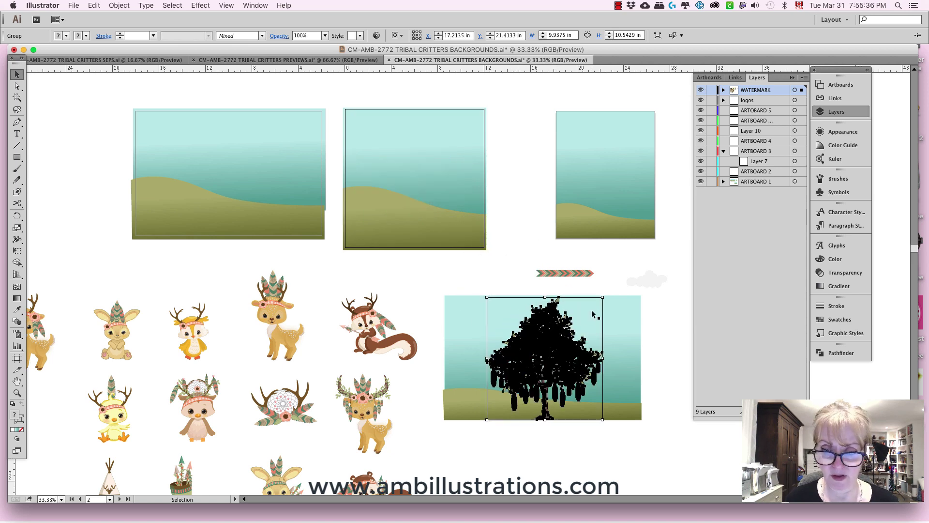
pyautogui.moveTo(603, 297); pyautogui.dragTo(596, 304)
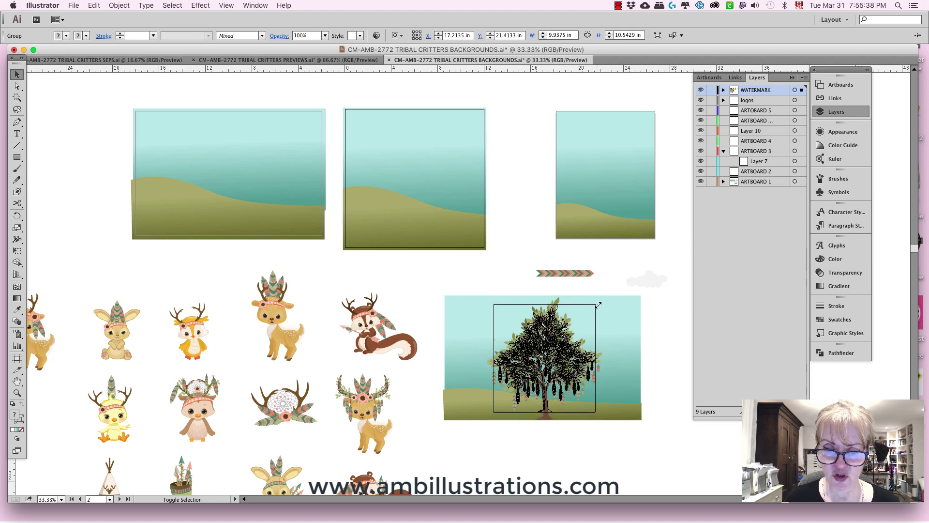
pyautogui.moveTo(561, 359); pyautogui.dragTo(558, 356)
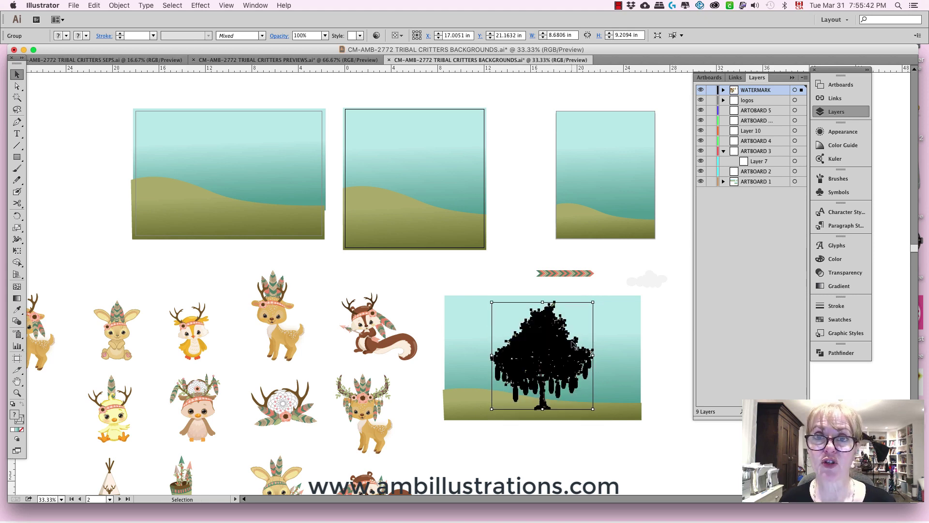
pyautogui.click(647, 339)
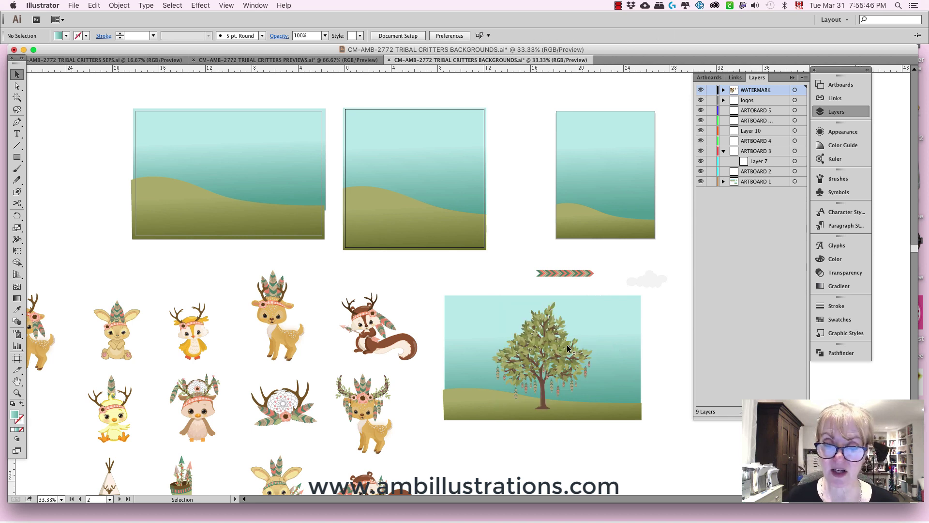
pyautogui.moveTo(559, 345); pyautogui.dragTo(561, 346)
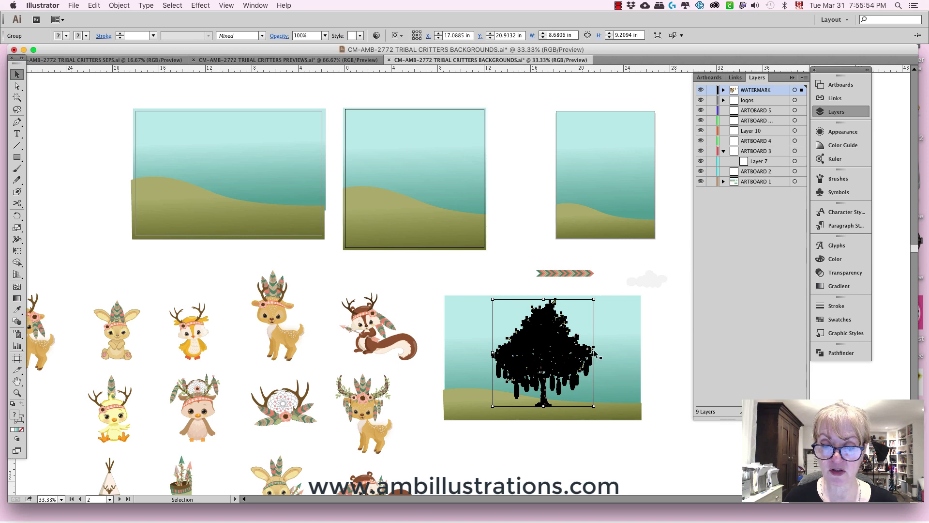
# - Try narrowing the feather tree to about 6.6 in wide, then undo it
pyautogui.moveTo(593, 351); pyautogui.dragTo(570, 351)
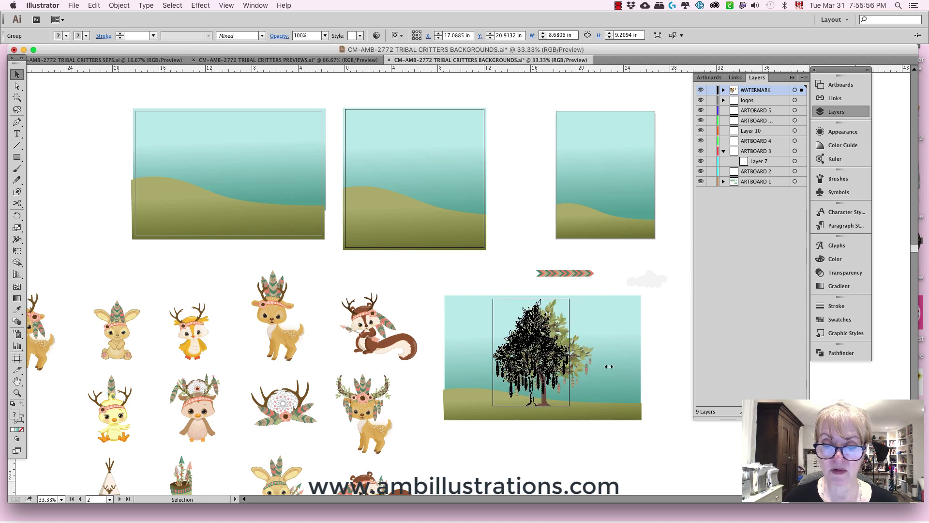
pyautogui.press('super+equal')
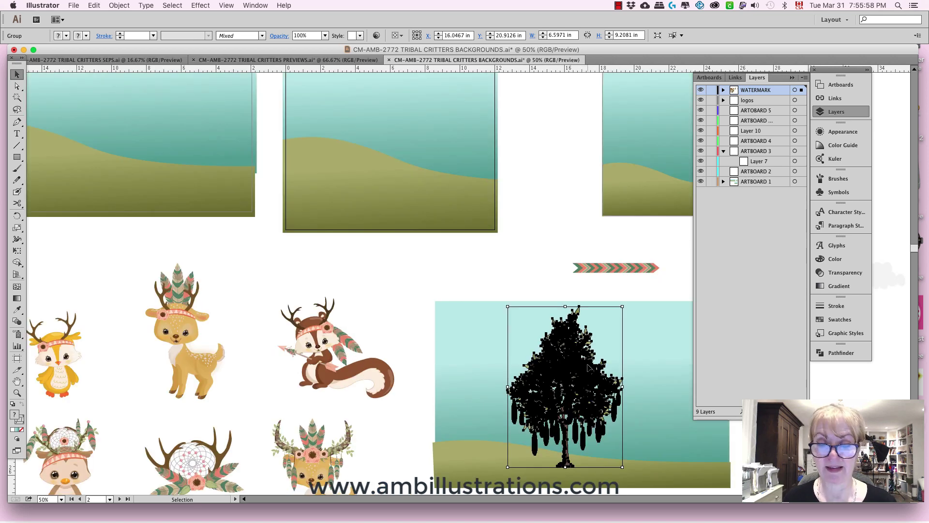
pyautogui.moveTo(602, 330); pyautogui.dragTo(547, 234)
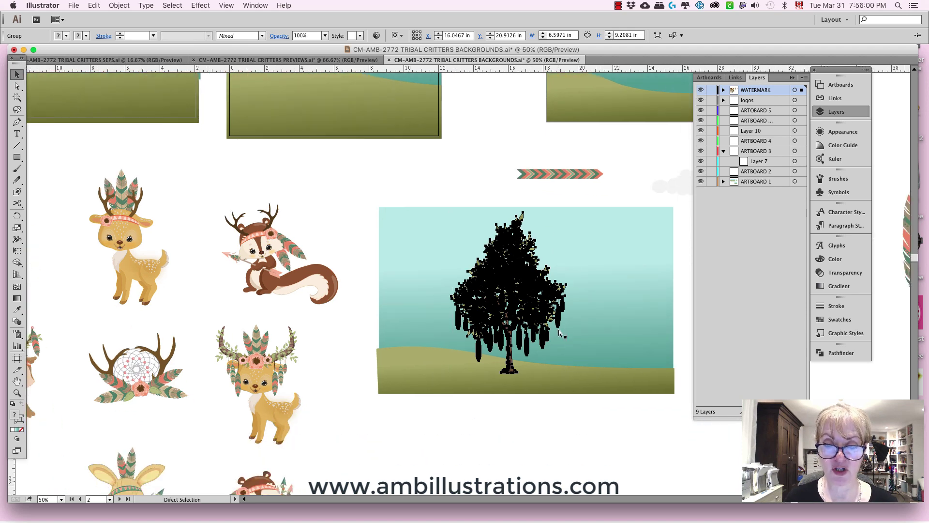
pyautogui.press('super+z')
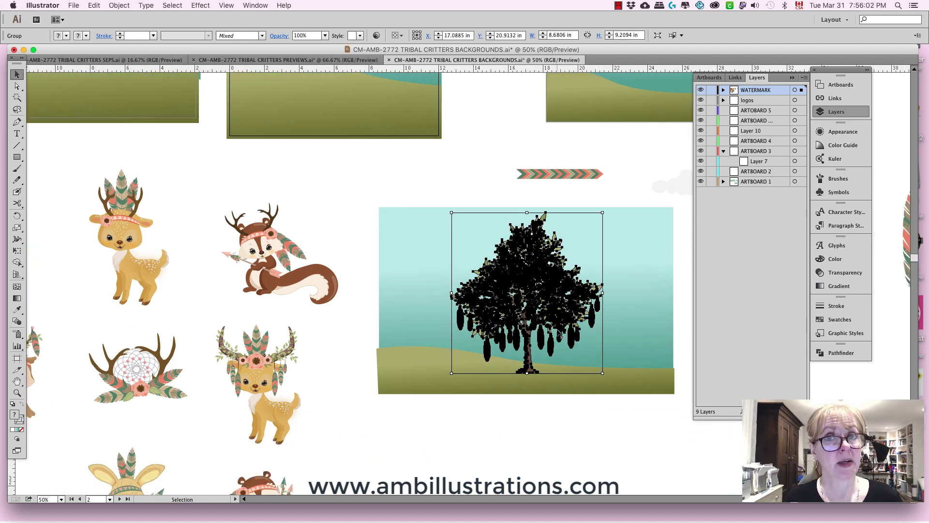
pyautogui.click(646, 198)
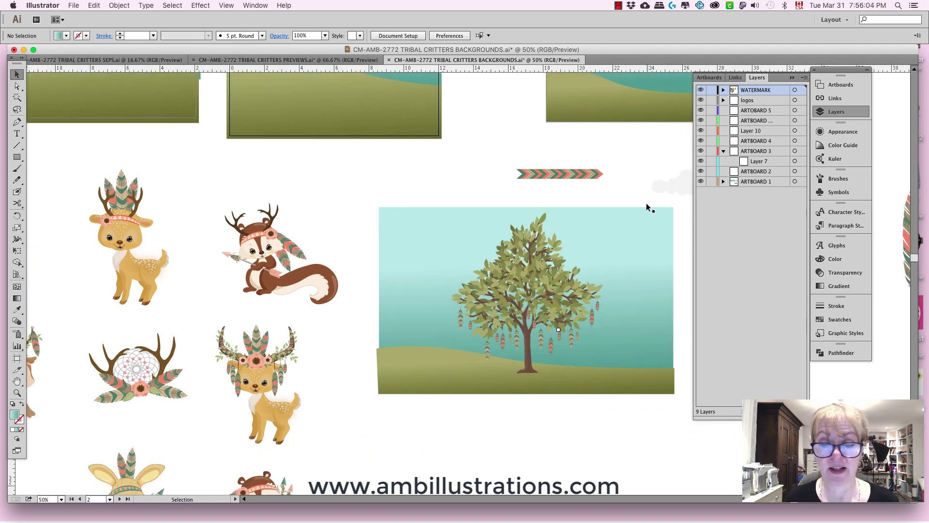
# - Drag the teal sky and ground hill shapes down-right, clear of the tree group
pyautogui.click(546, 319)
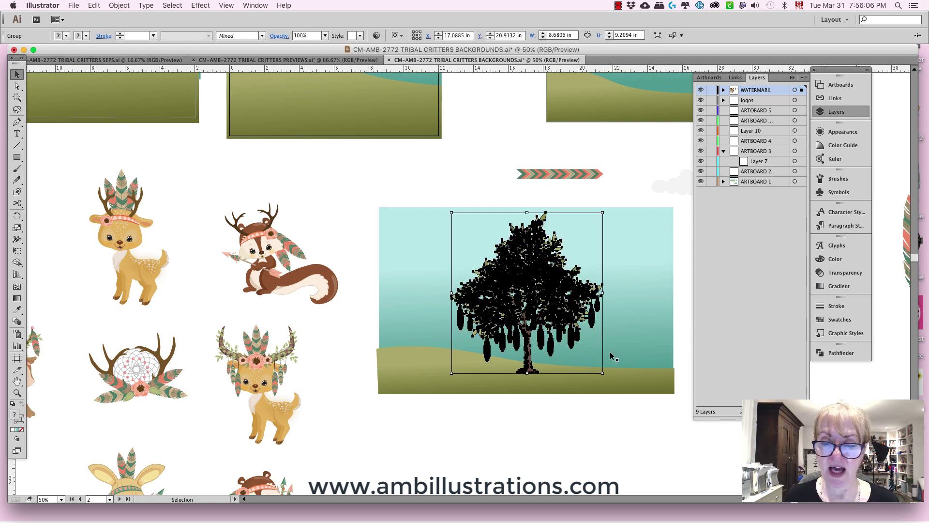
pyautogui.click(627, 382)
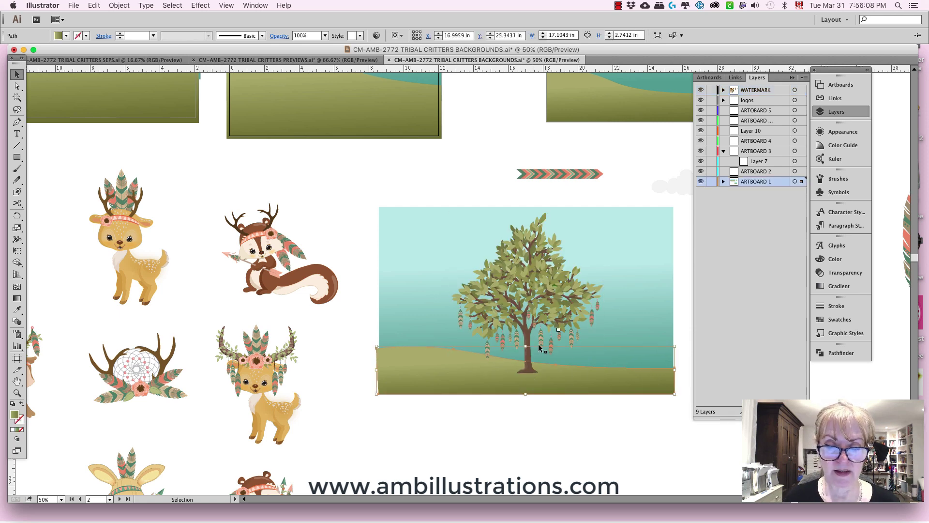
pyautogui.moveTo(526, 347); pyautogui.dragTo(526, 349)
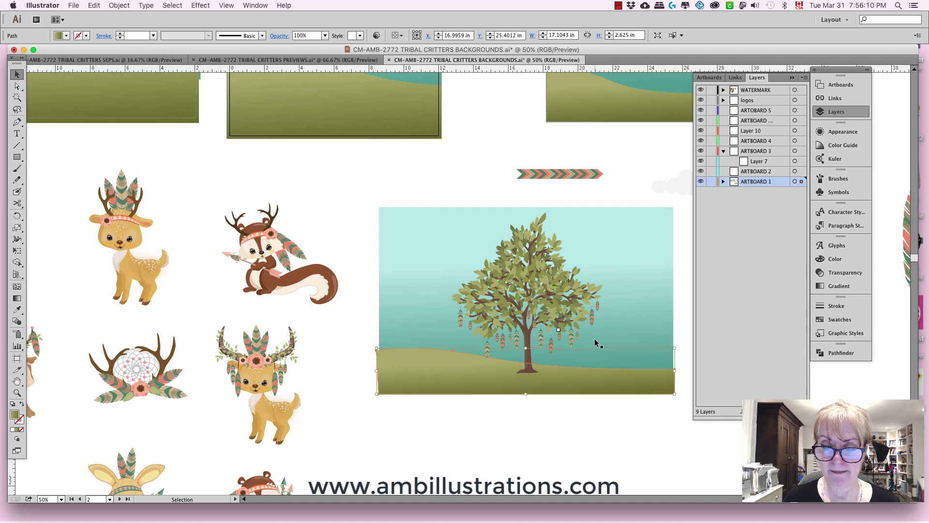
pyautogui.click(635, 313)
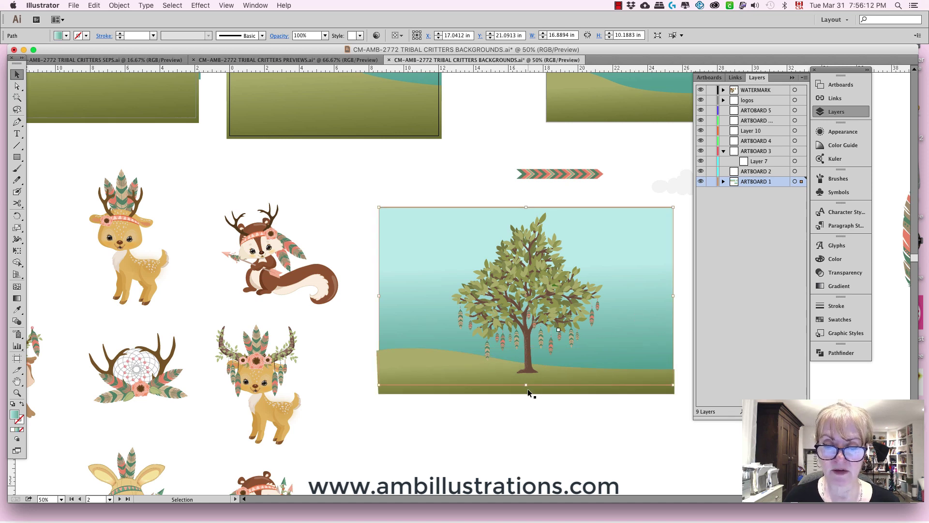
pyautogui.click(526, 303)
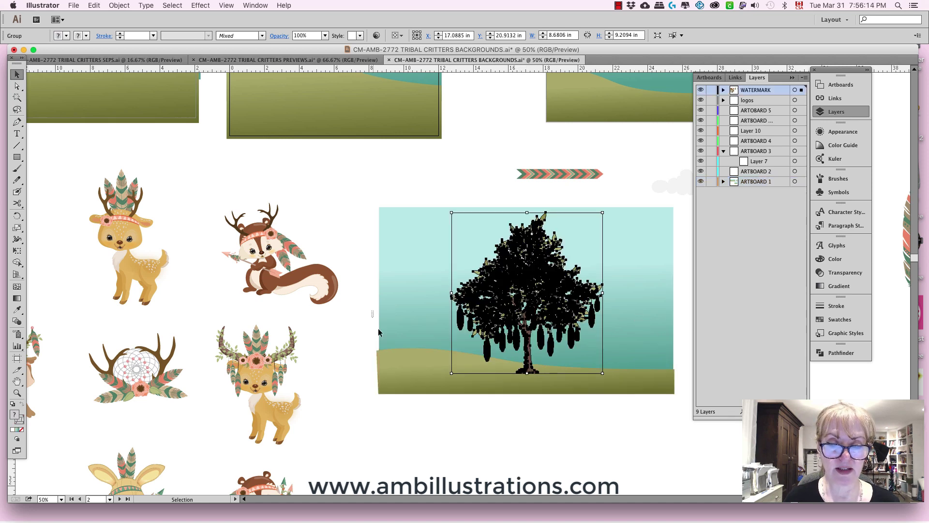
pyautogui.moveTo(401, 350); pyautogui.dragTo(674, 473)
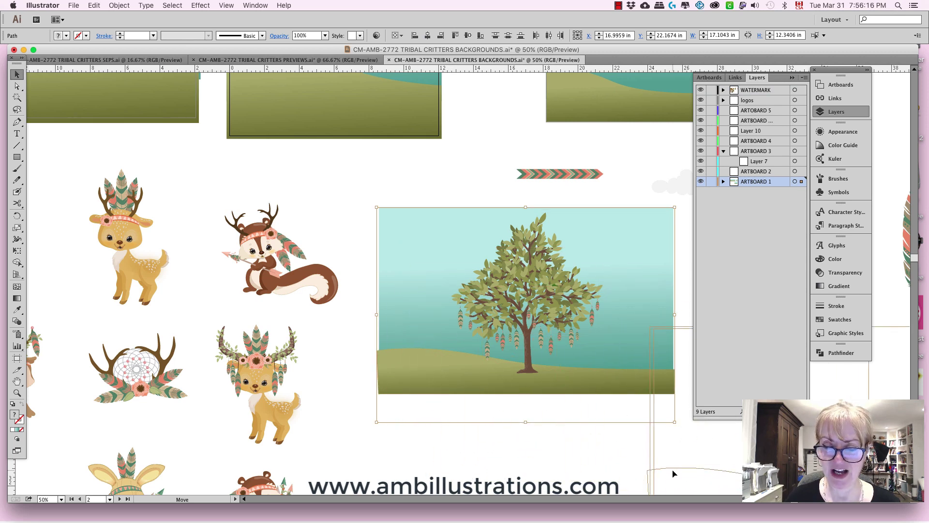
pyautogui.click(548, 321)
pyautogui.moveTo(419, 309); pyautogui.dragTo(451, 361)
pyautogui.press('super+minus')
pyautogui.press('super+minus')
# - Move the feather tree onto the left landscape artboard and scale it up
pyautogui.moveTo(350, 333); pyautogui.dragTo(533, 421)
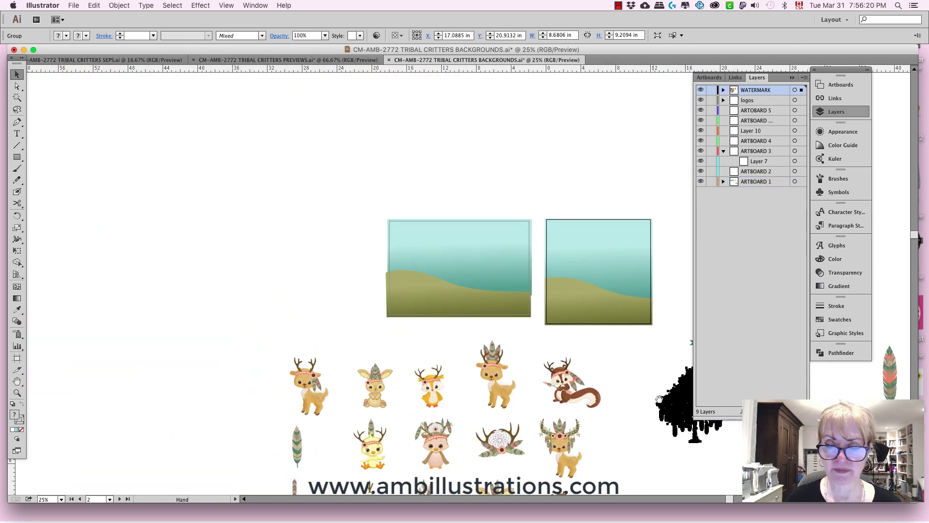
pyautogui.moveTo(674, 410); pyautogui.dragTo(406, 274)
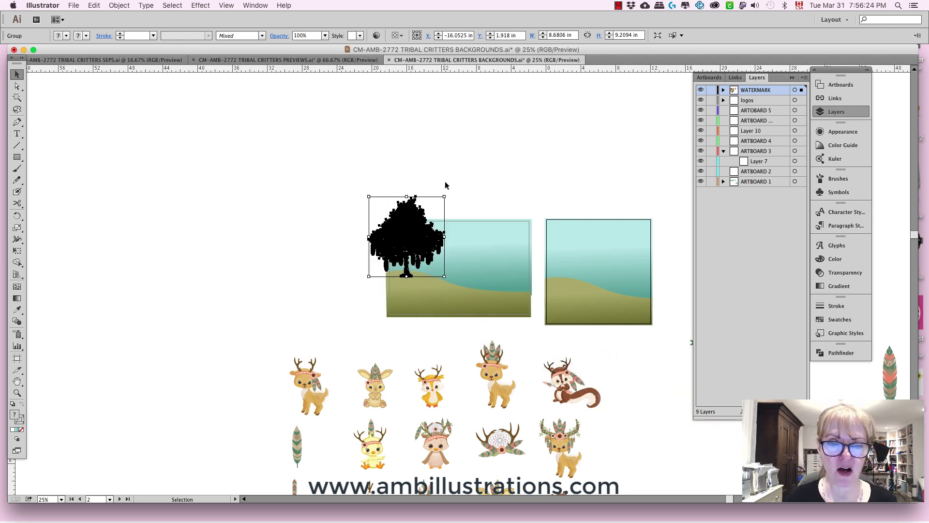
pyautogui.moveTo(448, 198); pyautogui.dragTo(460, 180)
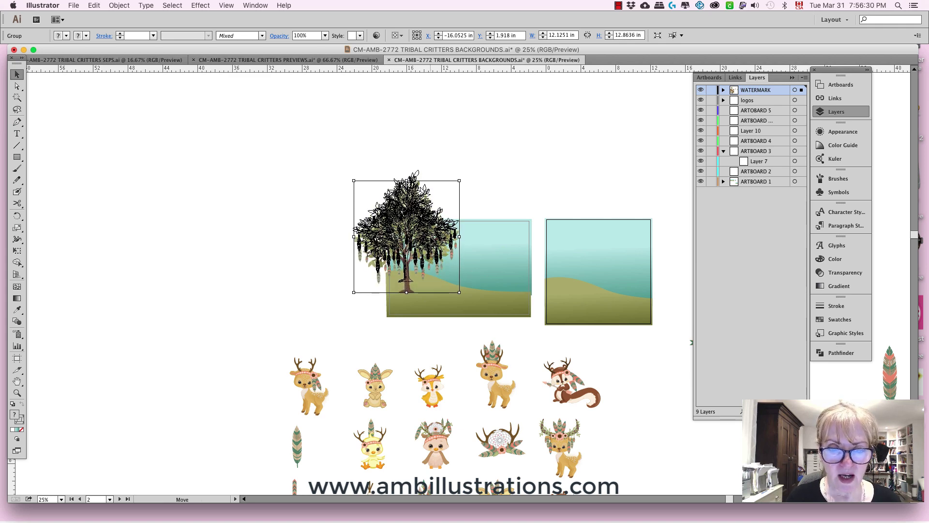
pyautogui.press('super+equal')
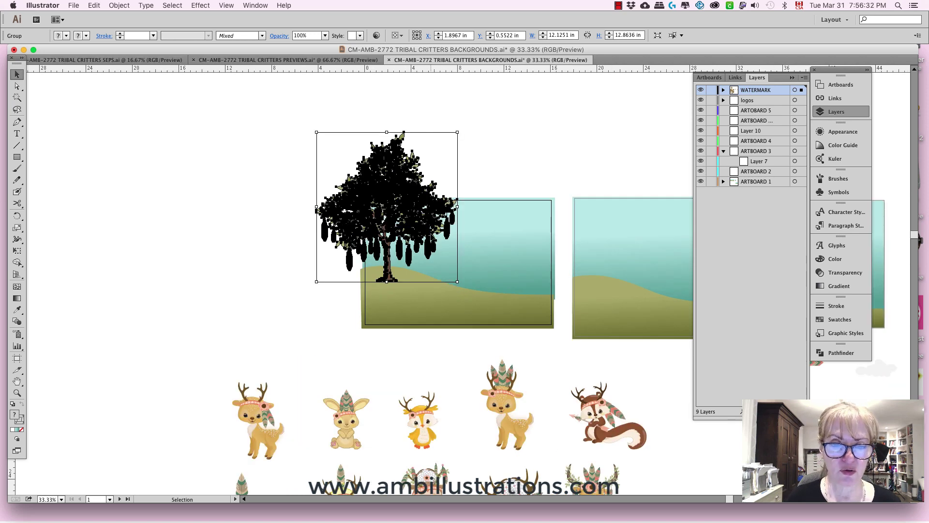
pyautogui.moveTo(439, 235); pyautogui.dragTo(439, 233)
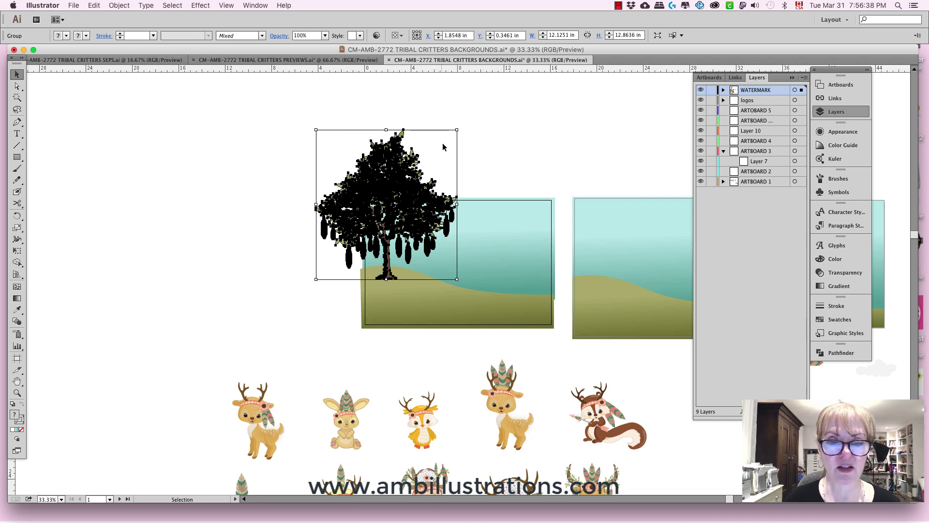
pyautogui.moveTo(457, 130); pyautogui.dragTo(464, 122)
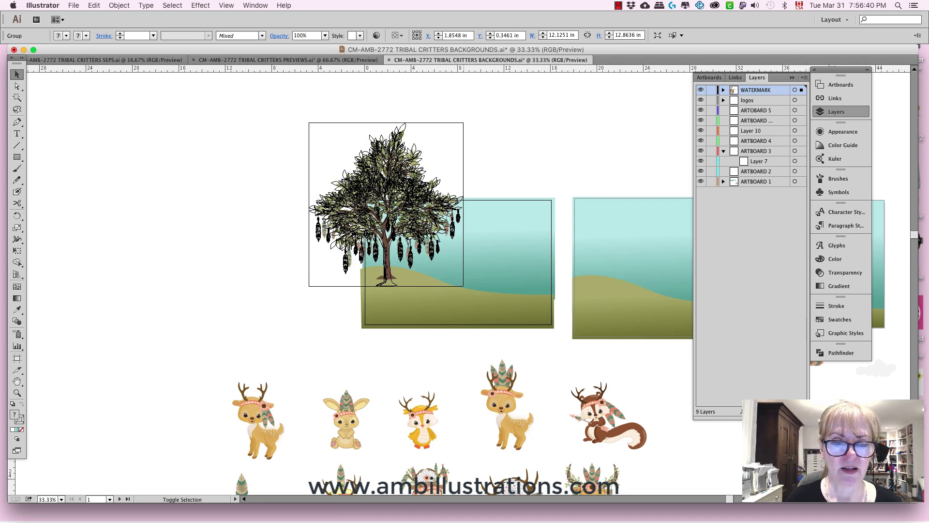
pyautogui.moveTo(412, 224); pyautogui.dragTo(411, 212)
# - Drop a duplicate of the tree onto the middle artboard
pyautogui.hscroll(5, 516, 151)
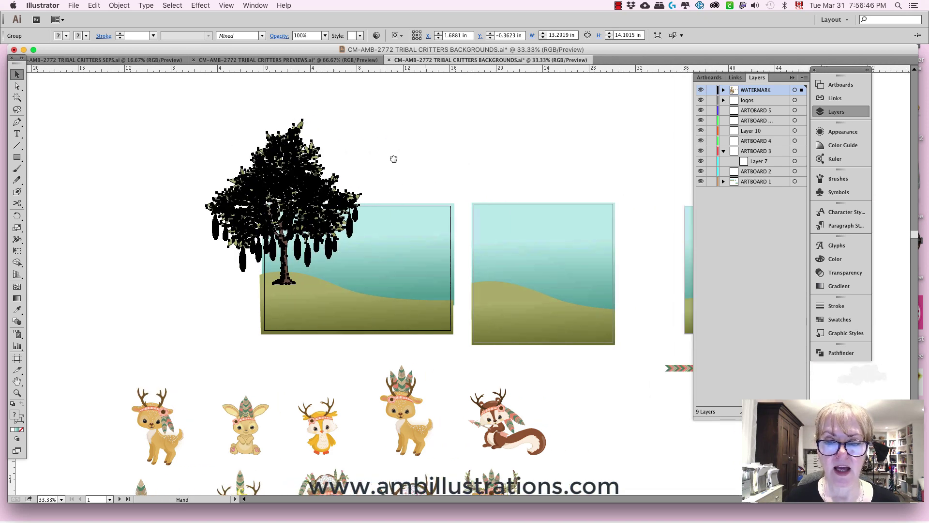
pyautogui.moveTo(268, 195); pyautogui.dragTo(479, 200)
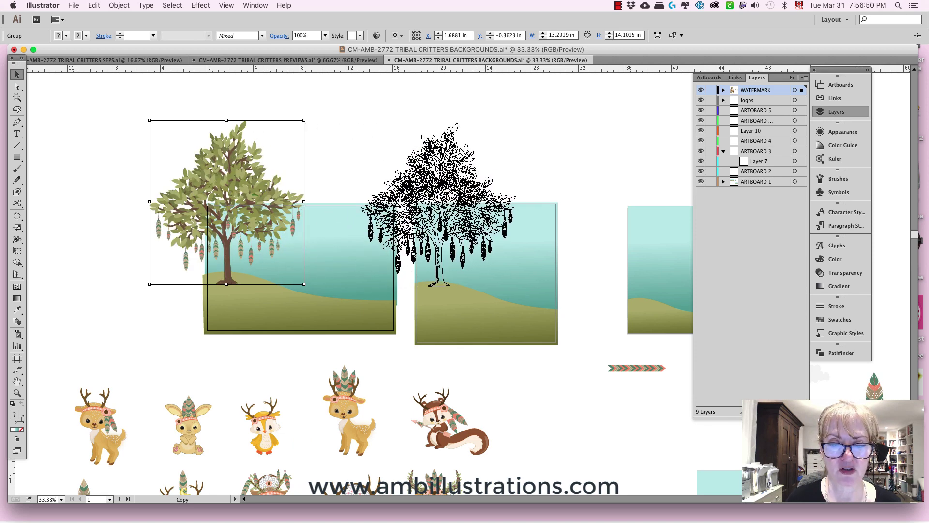
pyautogui.moveTo(469, 146); pyautogui.dragTo(468, 145)
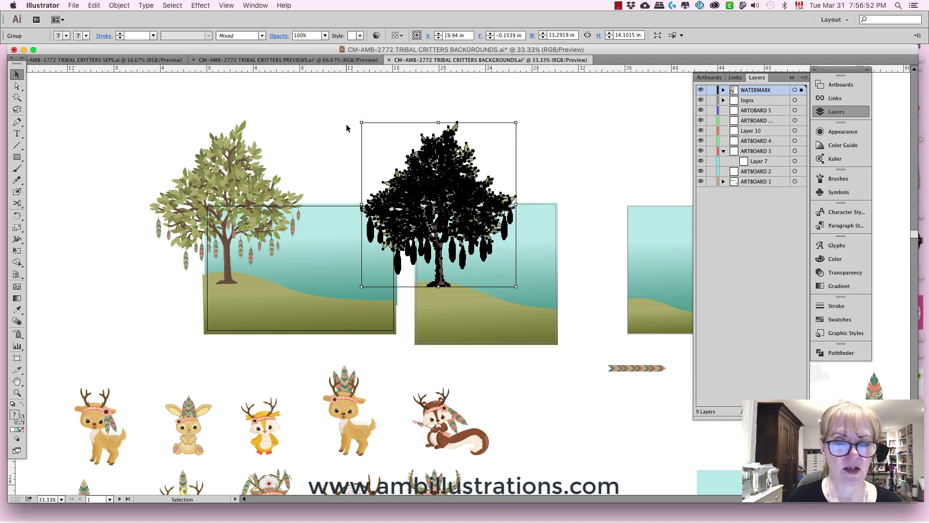
# - In Edit Artboards mode, shift Artboard 8 right from X 94.83 in to 98.45 in
pyautogui.click(75, 5)
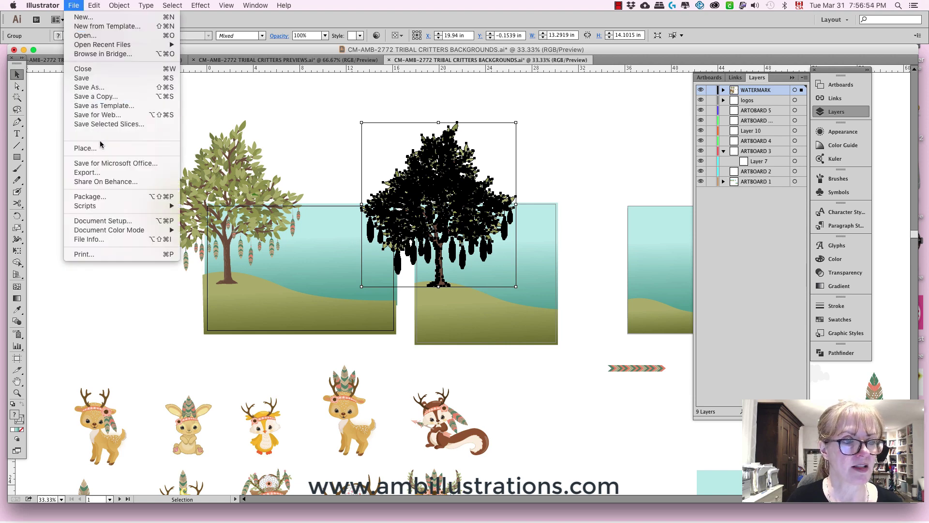
pyautogui.click(103, 222)
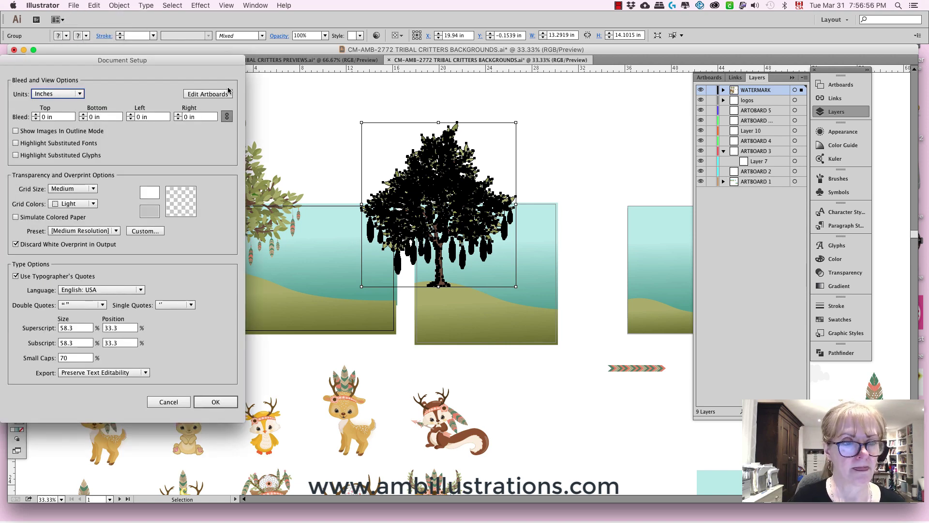
pyautogui.click(219, 93)
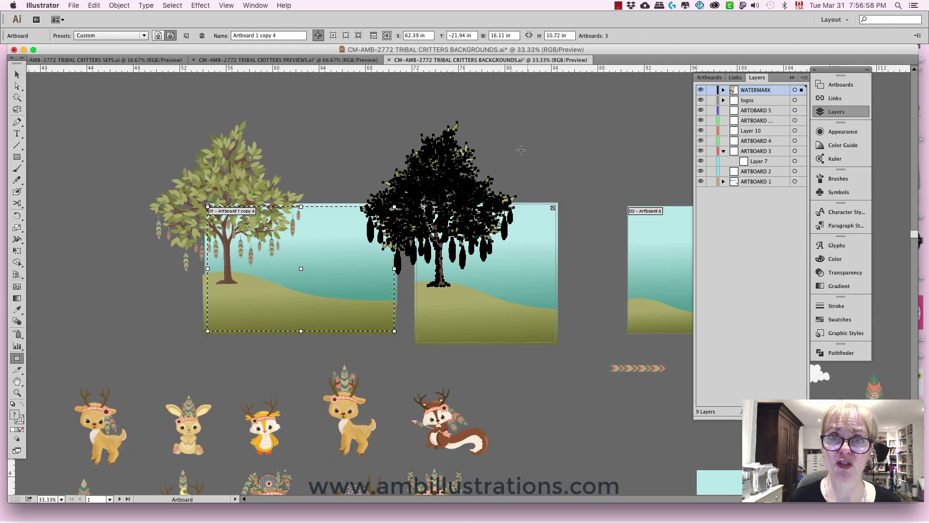
pyautogui.click(527, 280)
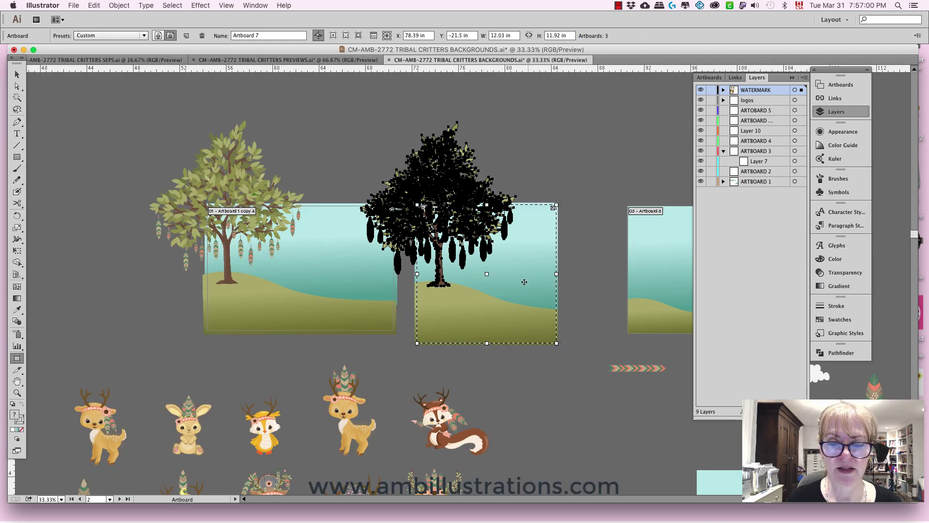
pyautogui.moveTo(573, 260); pyautogui.dragTo(540, 297)
pyautogui.hscroll(10, 545, 185)
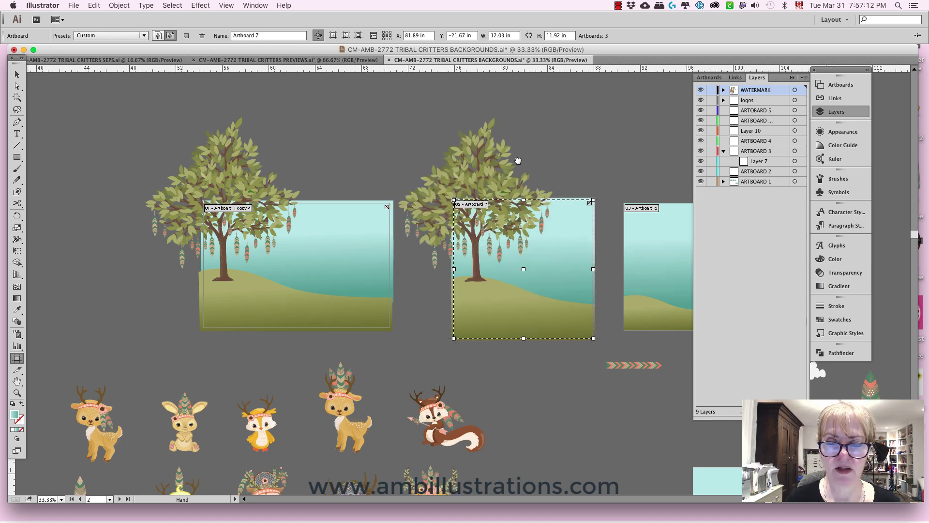
pyautogui.click(416, 266)
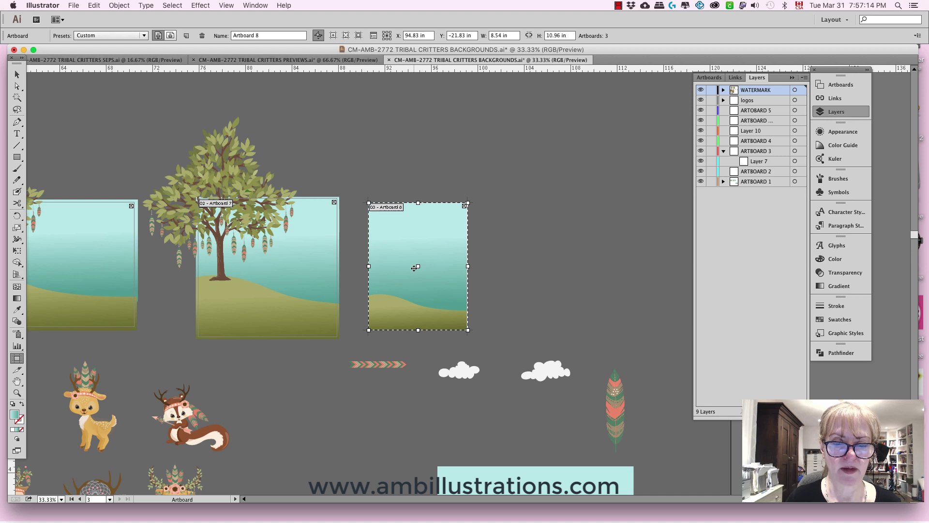
pyautogui.moveTo(415, 268); pyautogui.dragTo(456, 267)
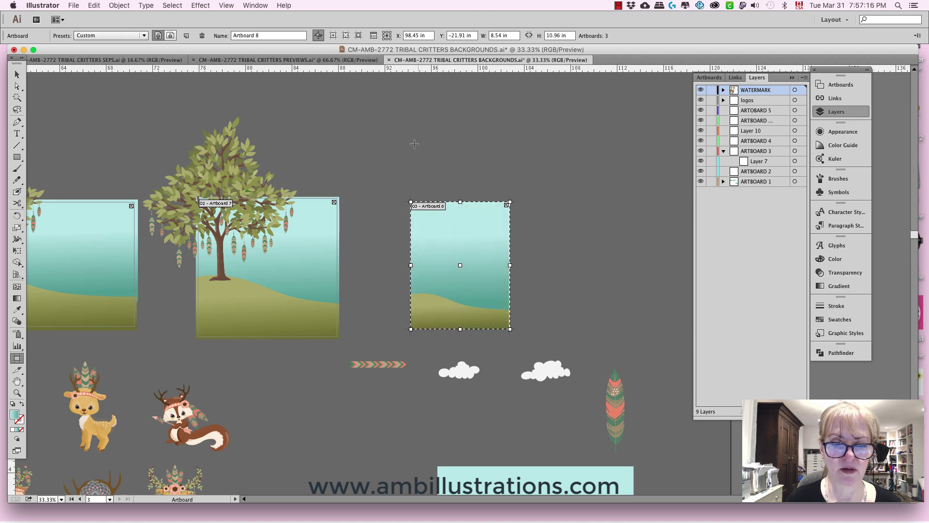
pyautogui.hscroll(-4, 368, 290)
pyautogui.scroll(-1, 368, 291)
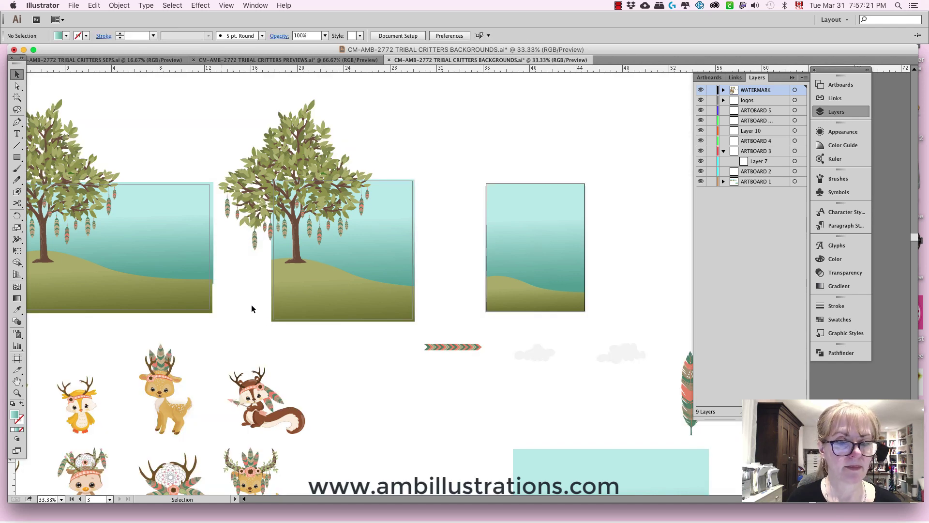
pyautogui.press('space')
# - Undo a trial move of the middle tree and paste a fresh tree copy
pyautogui.moveTo(289, 344); pyautogui.dragTo(422, 345)
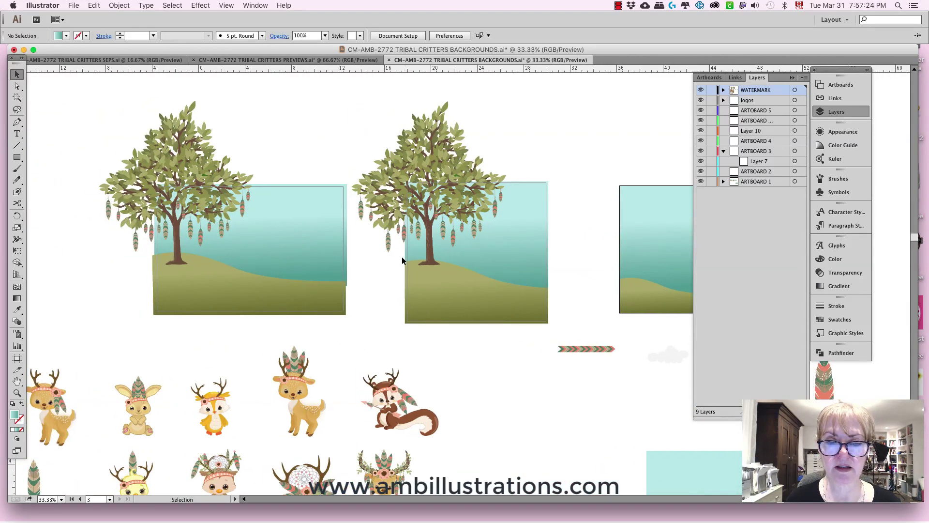
pyautogui.moveTo(582, 251); pyautogui.dragTo(505, 254)
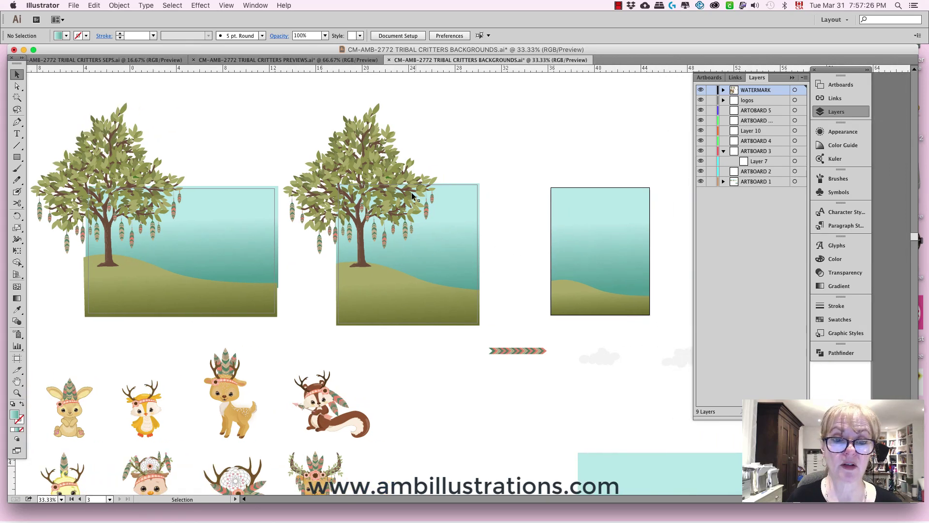
pyautogui.moveTo(408, 176); pyautogui.dragTo(616, 194)
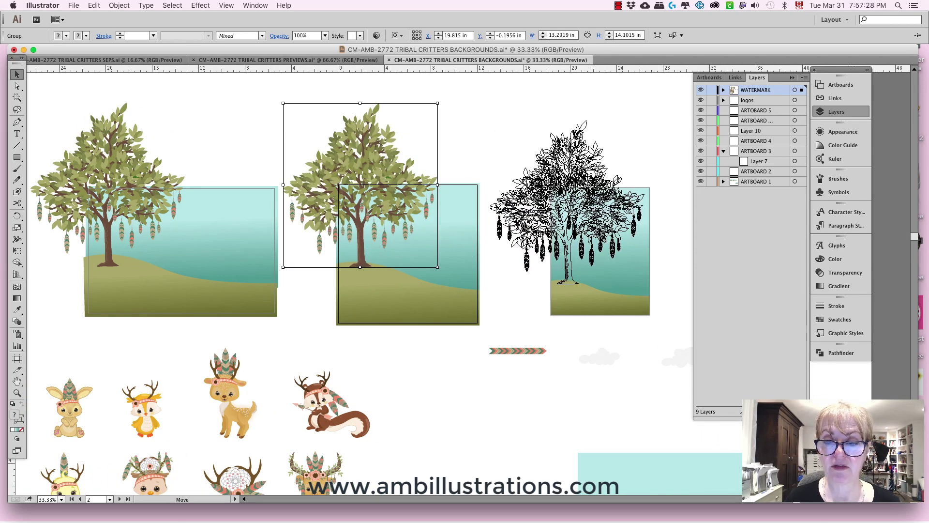
pyautogui.press('super+z')
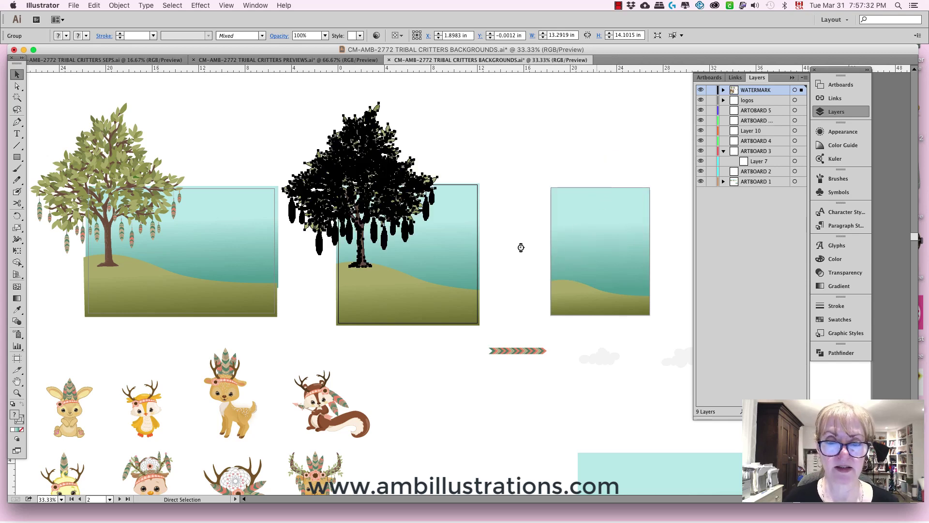
pyautogui.press('super+v')
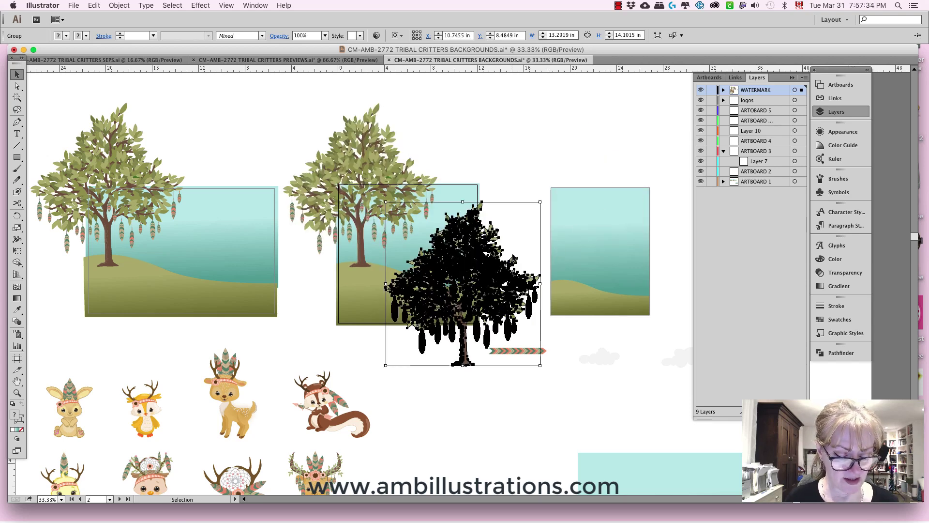
# - Enlarge the tree copy to about 17 by 18 inches and position it over the right hill
pyautogui.moveTo(505, 263); pyautogui.dragTo(618, 155)
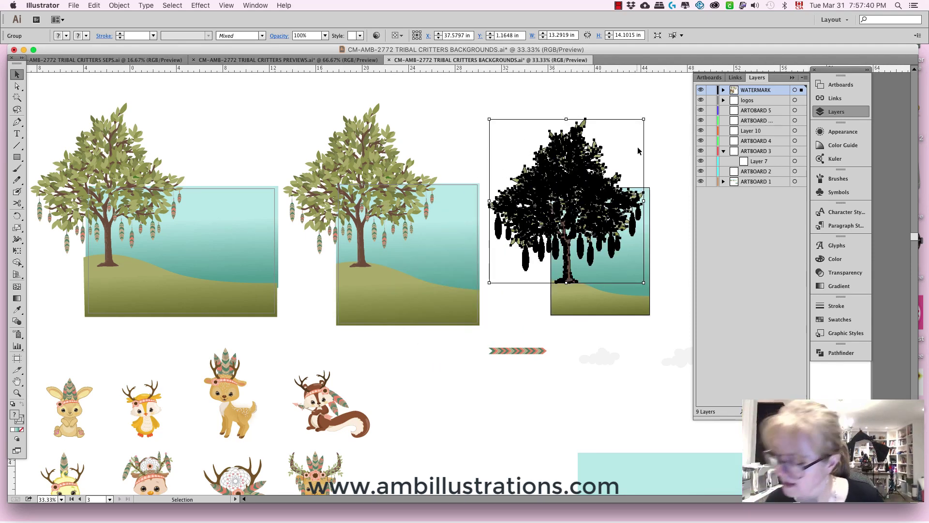
pyautogui.moveTo(646, 118); pyautogui.dragTo(667, 90)
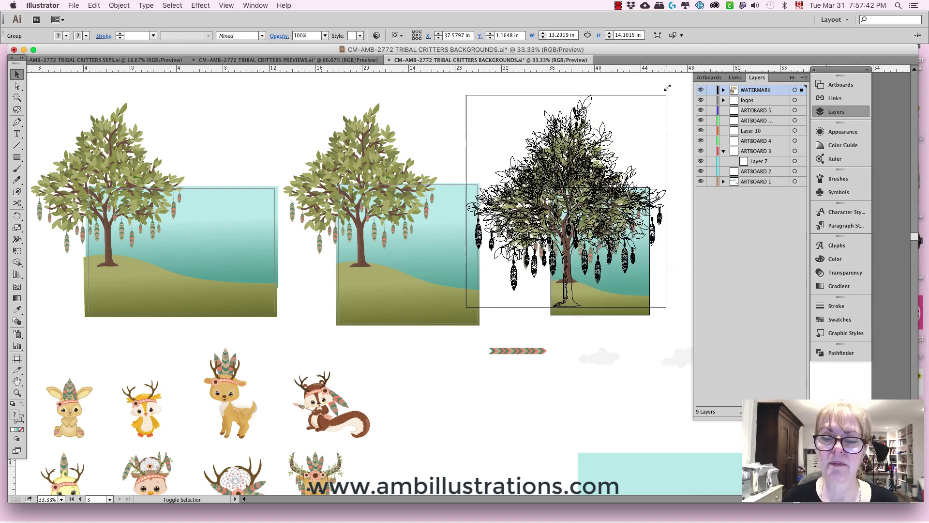
pyautogui.moveTo(596, 225); pyautogui.dragTo(592, 203)
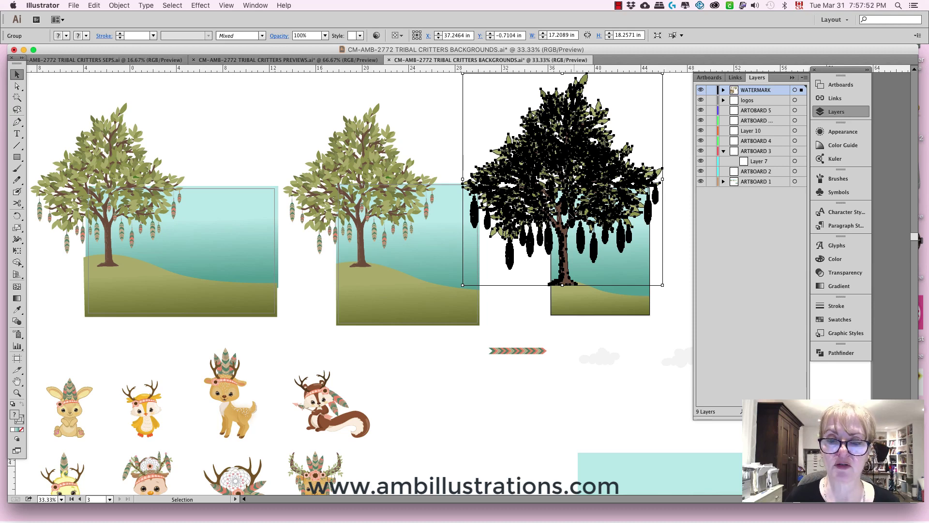
pyautogui.moveTo(556, 215); pyautogui.dragTo(560, 213)
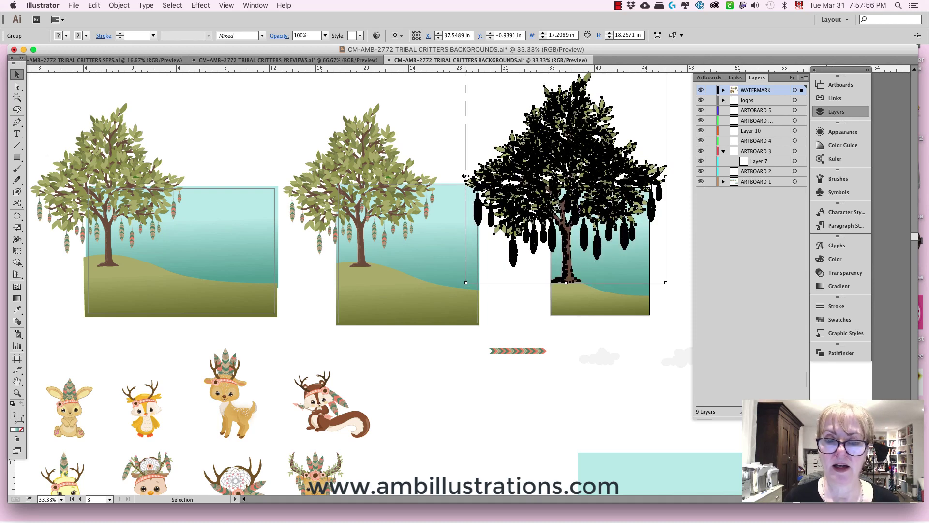
pyautogui.moveTo(466, 176); pyautogui.dragTo(478, 177)
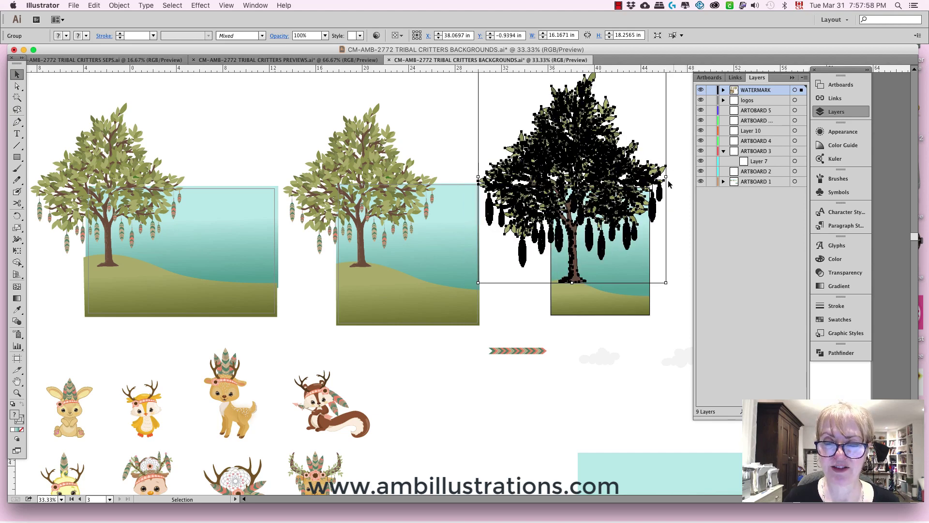
pyautogui.moveTo(619, 206); pyautogui.dragTo(612, 203)
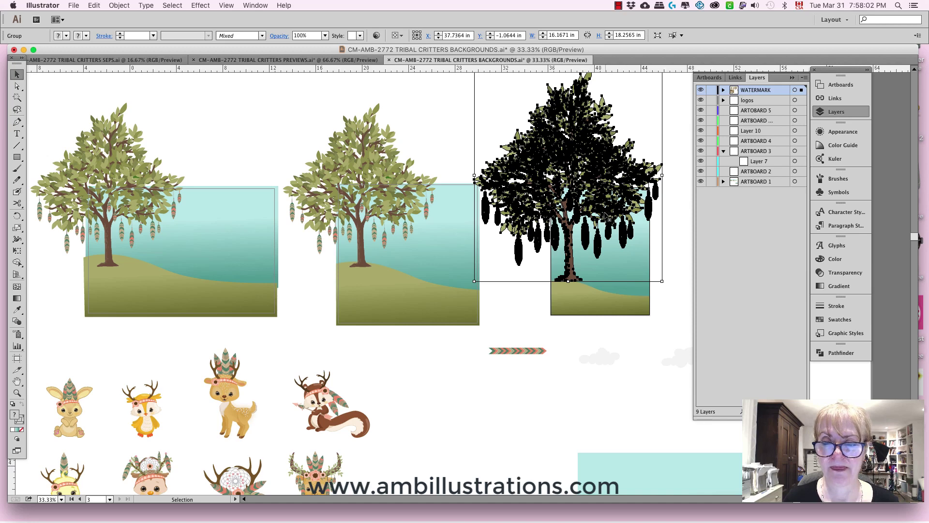
pyautogui.moveTo(606, 215)
pyautogui.mouseDown()
pyautogui.moveTo(605, 193)
pyautogui.moveTo(593, 198)
pyautogui.moveTo(592, 216)
pyautogui.mouseUp()
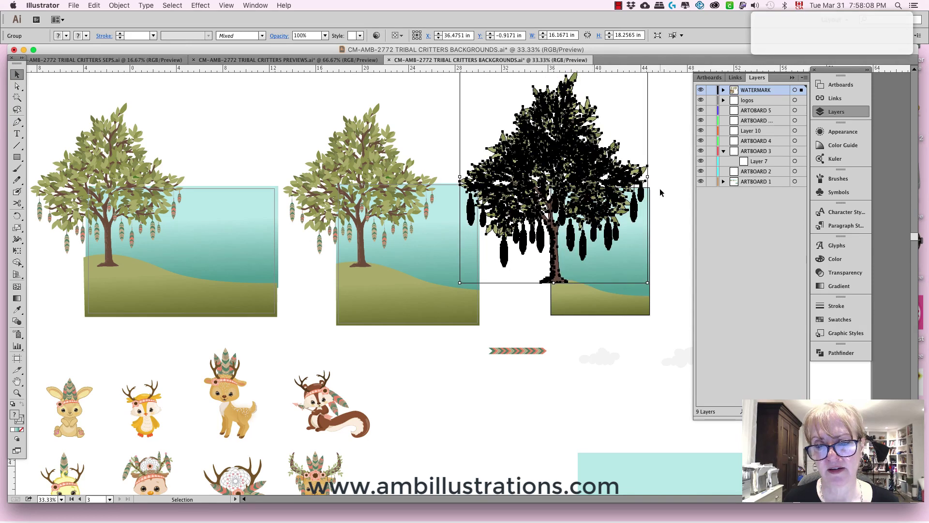
pyautogui.click(660, 192)
pyautogui.click(17, 157)
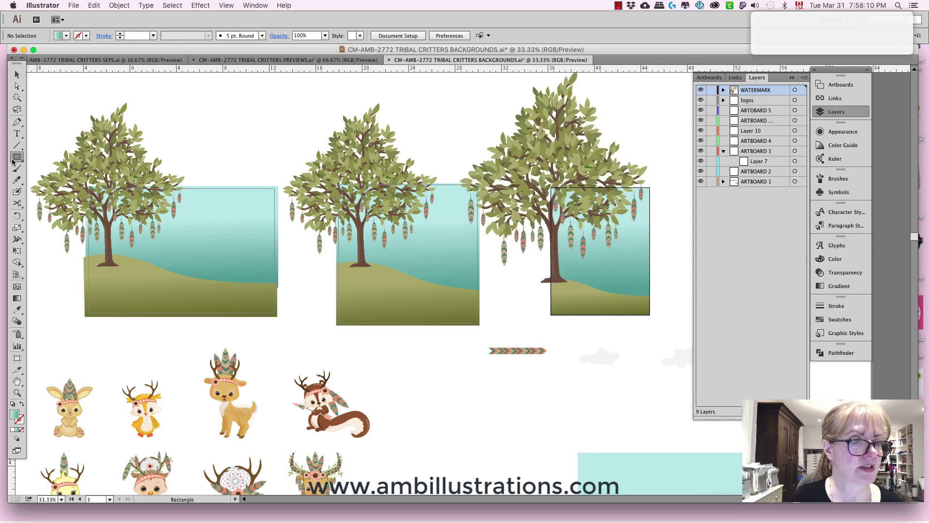
# - Draw a wide white rectangle across the tree tops above the scenes
pyautogui.moveTo(43, 135); pyautogui.dragTo(659, 187)
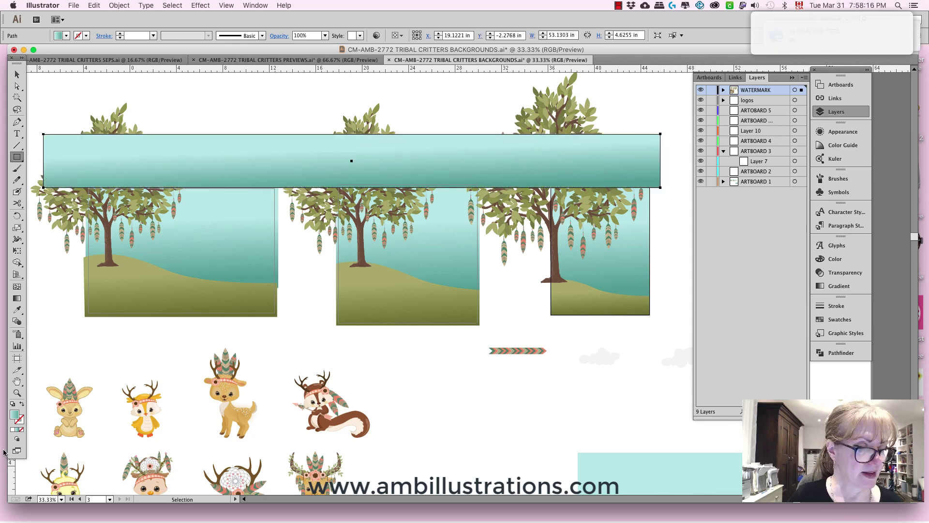
pyautogui.click(17, 309)
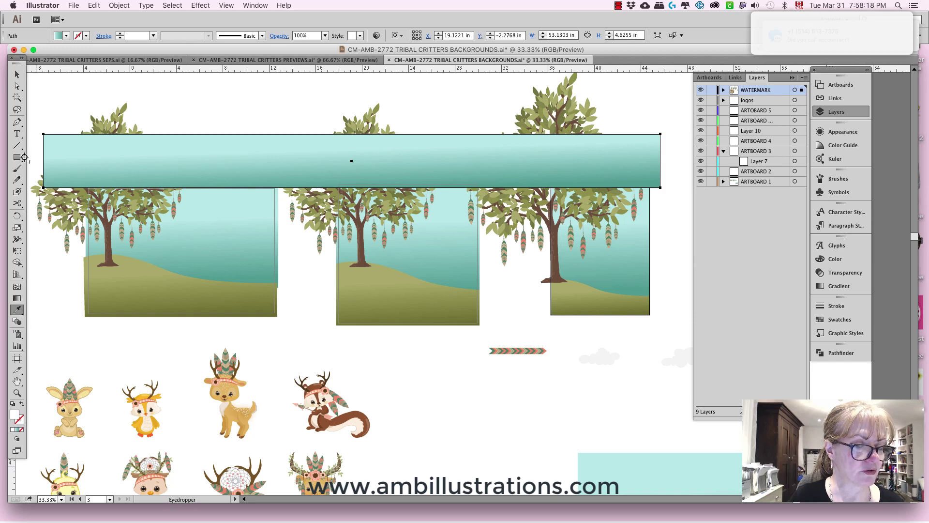
pyautogui.click(29, 158)
pyautogui.click(17, 74)
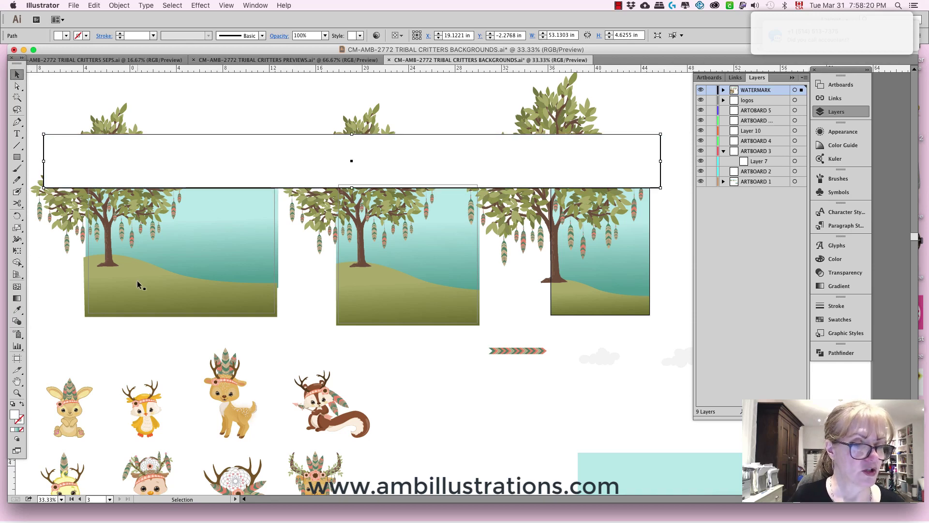
pyautogui.click(337, 104)
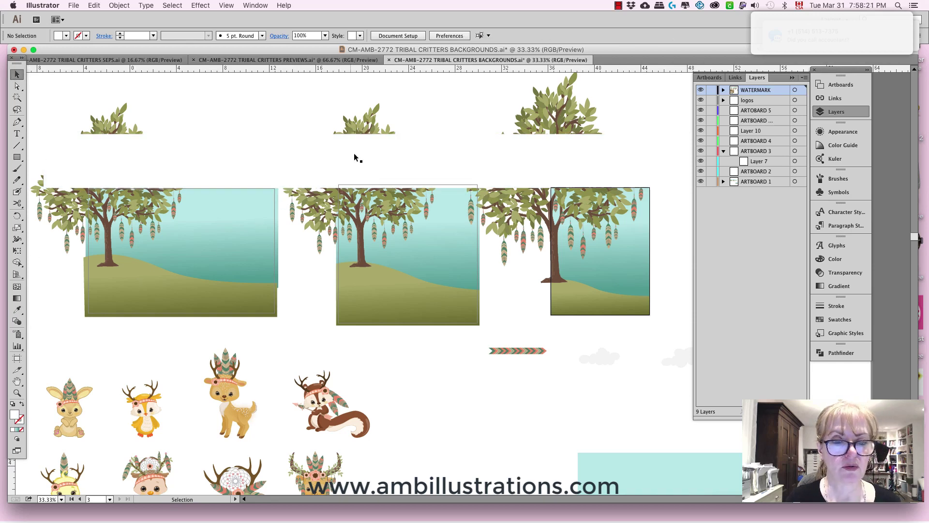
# - Add a tall white rectangle and widen it to fill the gap before the right scene
pyautogui.click(16, 157)
pyautogui.moveTo(299, 146); pyautogui.dragTo(338, 360)
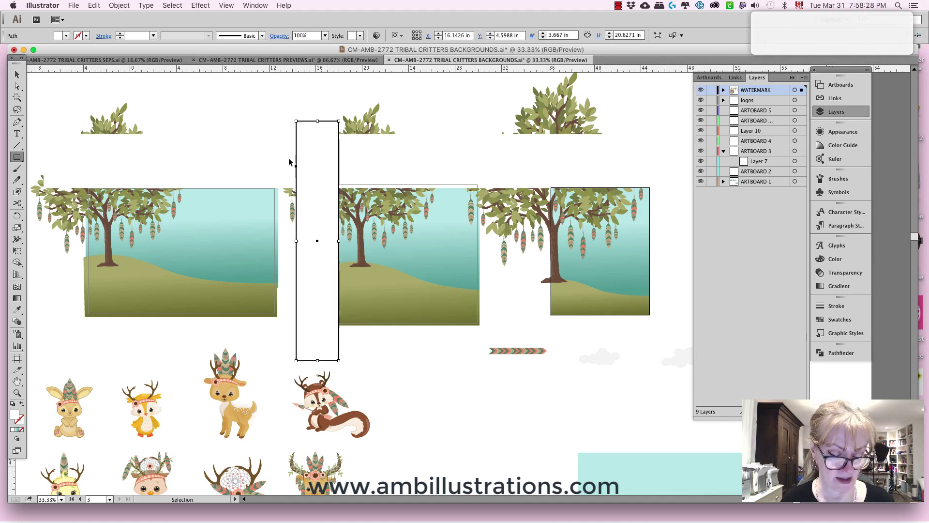
pyautogui.press('super+x')
pyautogui.press('super+v')
pyautogui.click(17, 75)
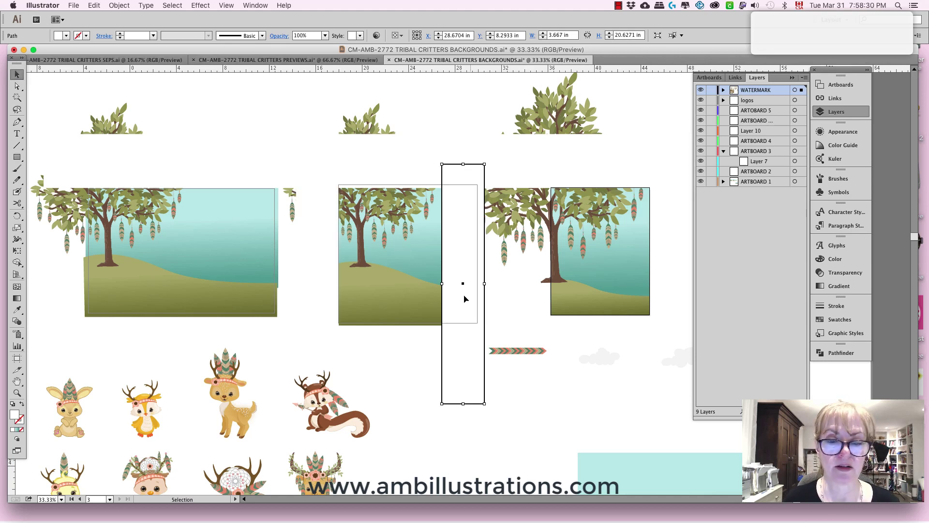
pyautogui.moveTo(463, 298); pyautogui.dragTo(546, 302)
pyautogui.click(631, 160)
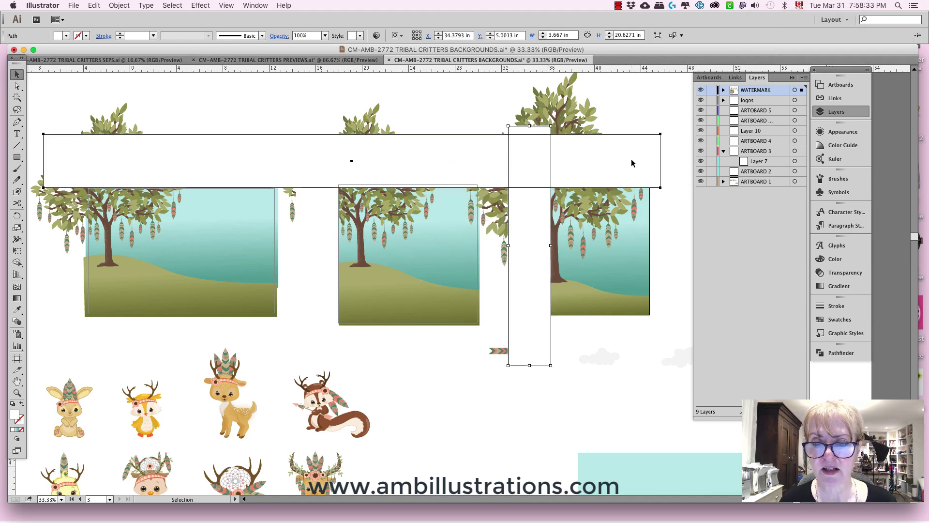
pyautogui.click(512, 244)
pyautogui.moveTo(508, 245); pyautogui.dragTo(479, 247)
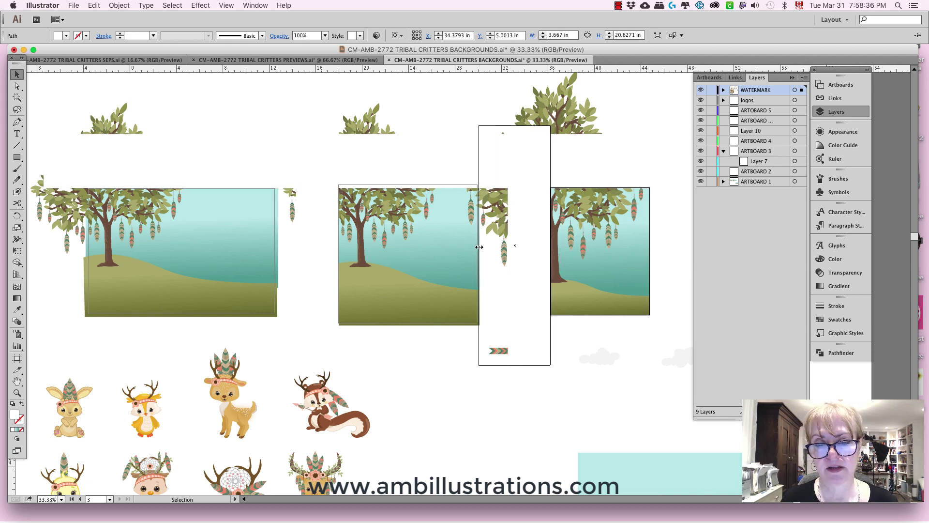
# - Reposition the wide white rectangle over the tree overhang in the BACKGROUNDS document
pyautogui.click(561, 142)
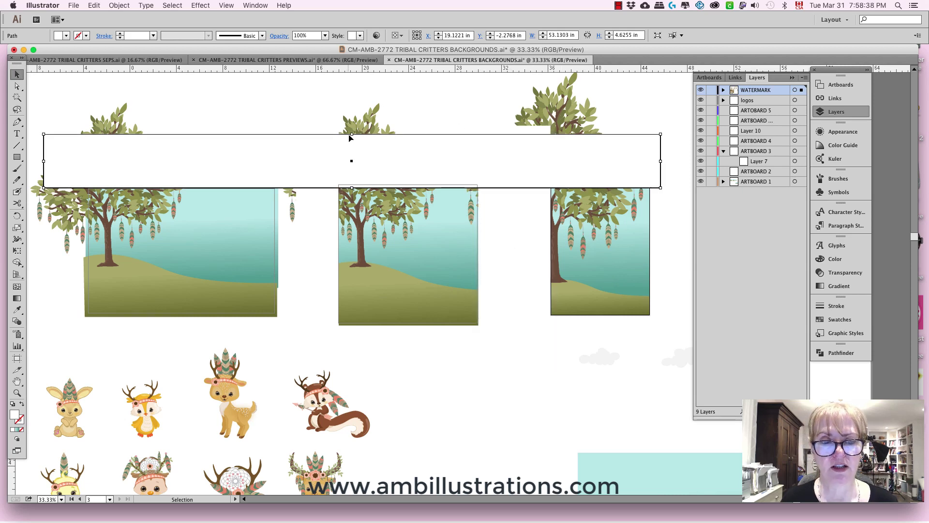
pyautogui.moveTo(353, 134); pyautogui.dragTo(484, 141)
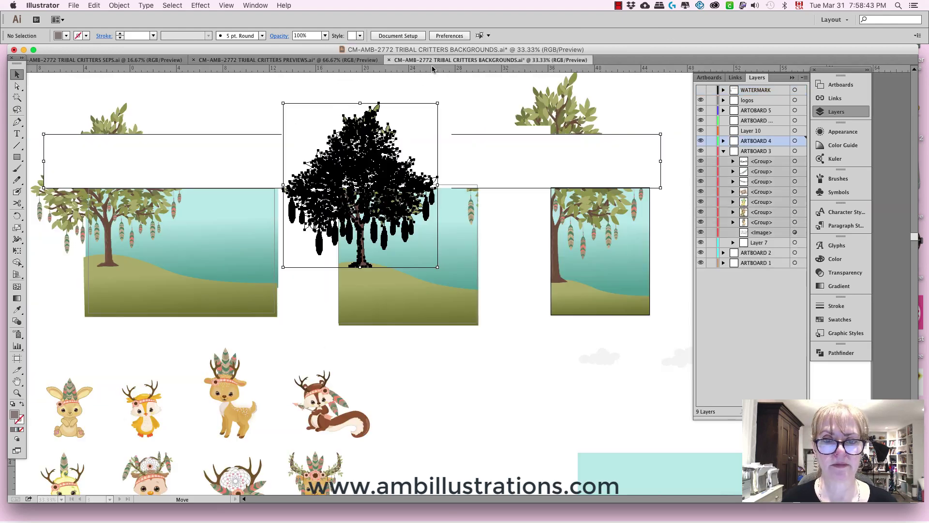
pyautogui.click(428, 62)
pyautogui.click(484, 129)
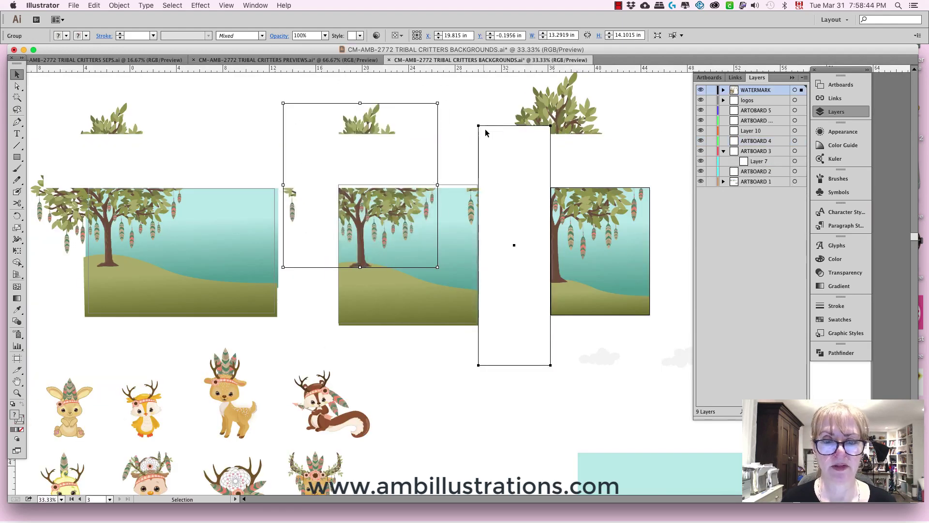
pyautogui.click(444, 138)
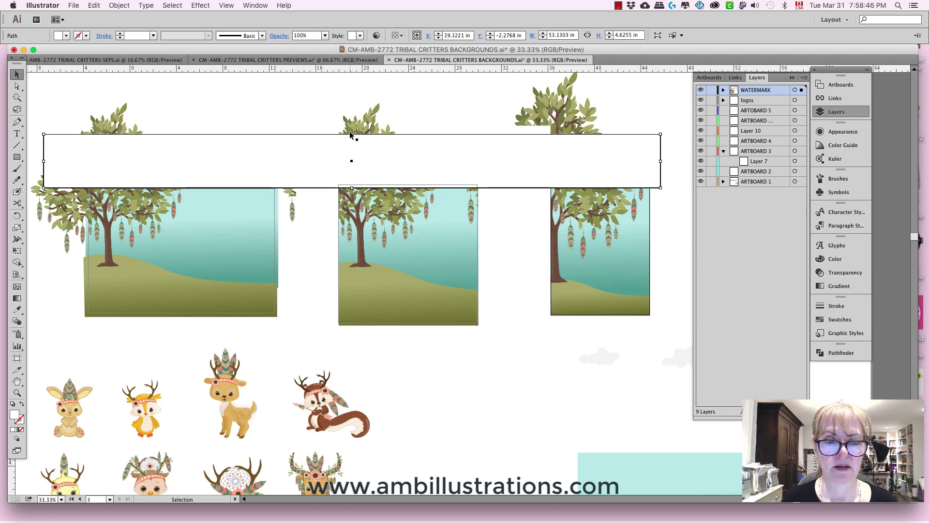
pyautogui.moveTo(352, 135); pyautogui.dragTo(360, 82)
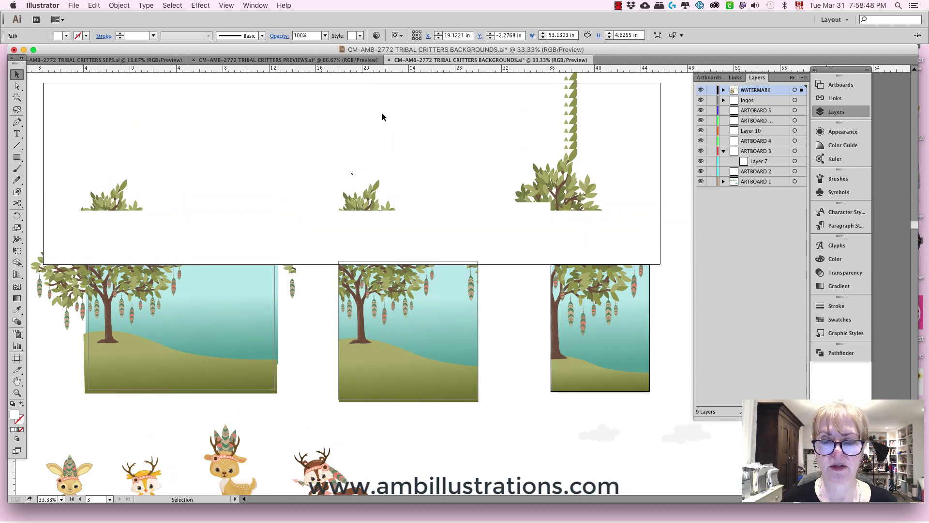
# - Try raising the right scene's tree, then undo the move
pyautogui.press('super+shift+a')
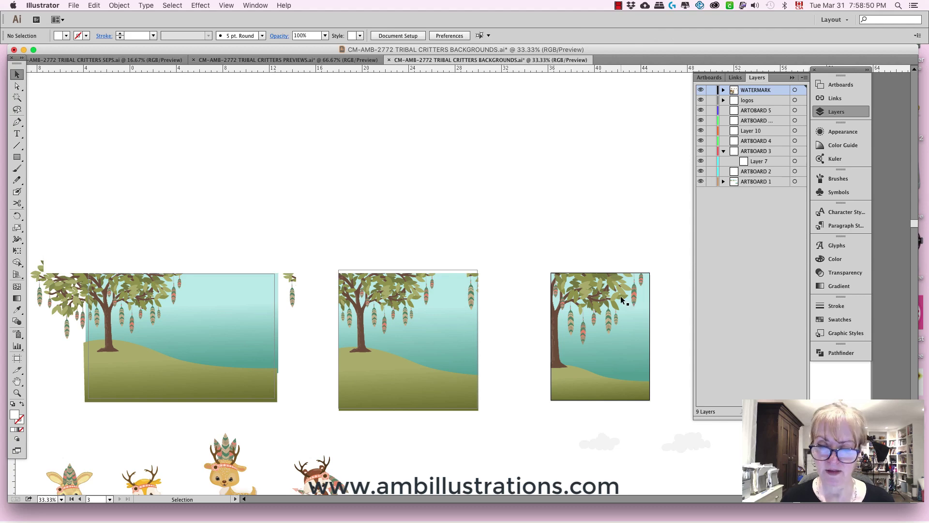
pyautogui.press('super+equal')
pyautogui.moveTo(629, 327); pyautogui.dragTo(371, 202)
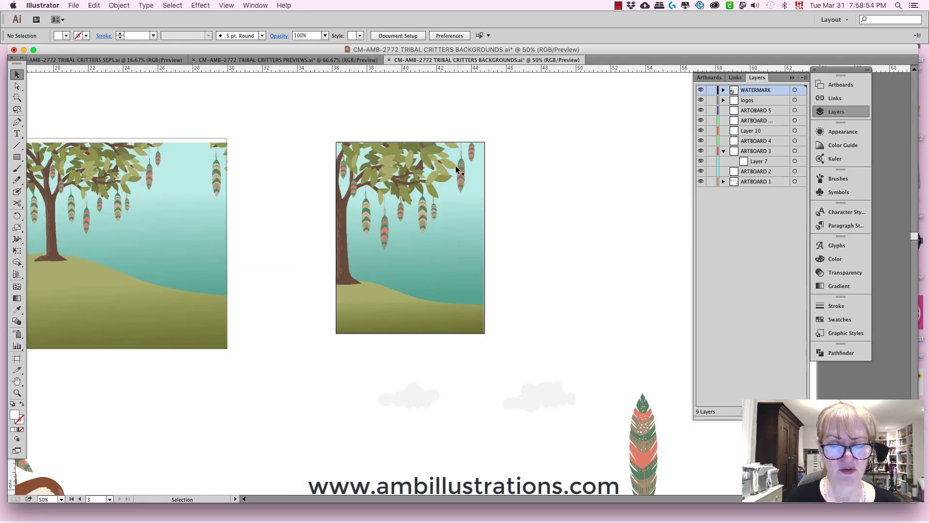
pyautogui.moveTo(457, 170); pyautogui.dragTo(424, 160)
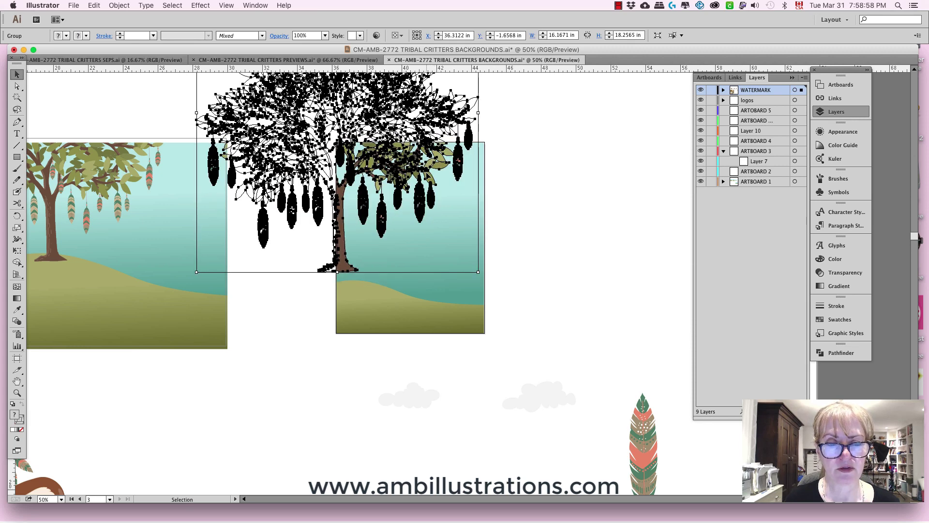
pyautogui.hotkey('ctrl', 'z')
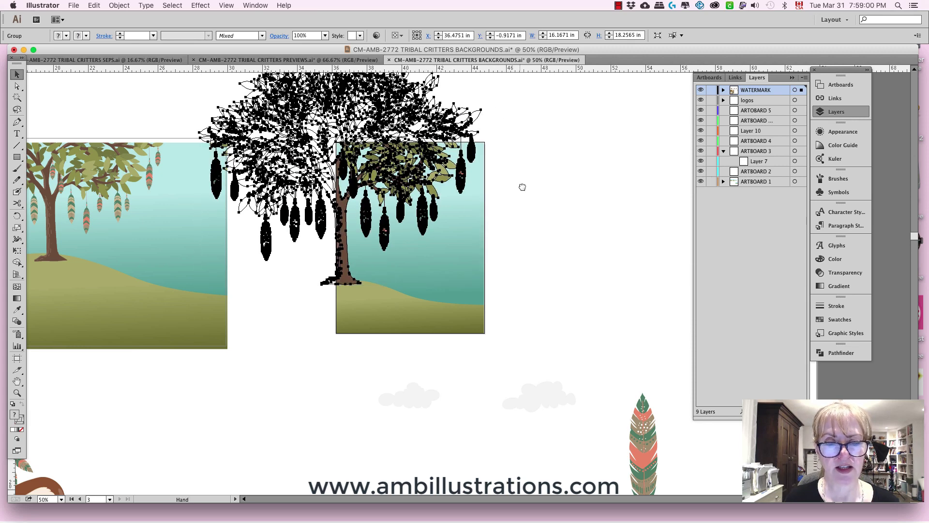
pyautogui.moveTo(522, 186); pyautogui.dragTo(527, 259)
# - Undo a trial rotation and slide the upright tree right over the middle scene's edge
pyautogui.press('r')
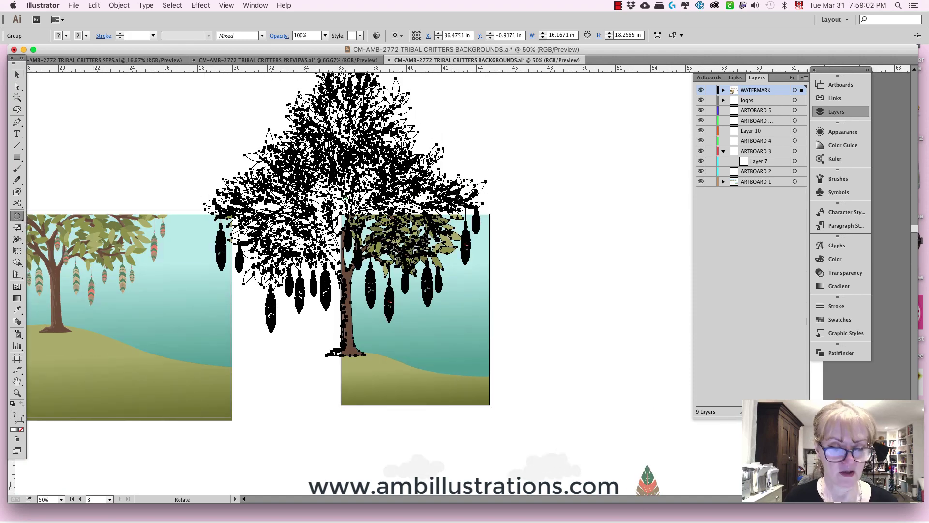
pyautogui.moveTo(454, 194); pyautogui.dragTo(463, 226)
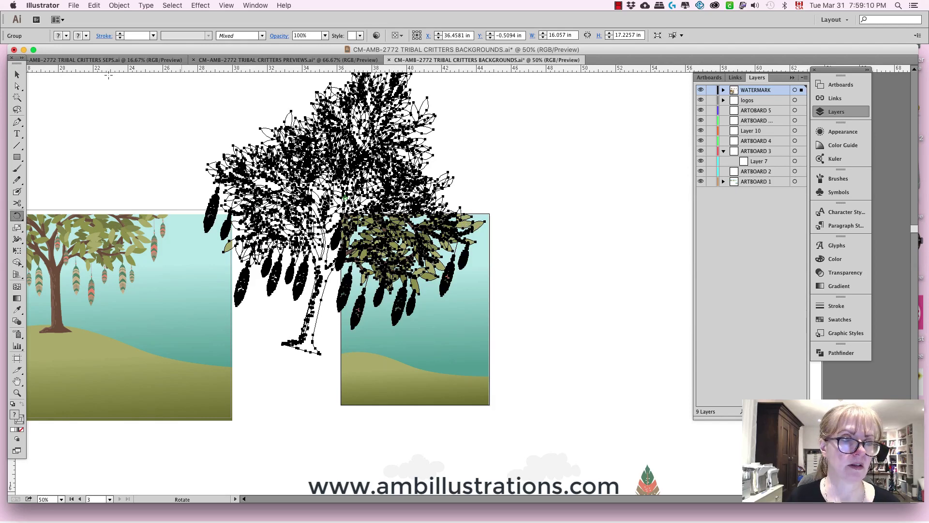
pyautogui.click(16, 75)
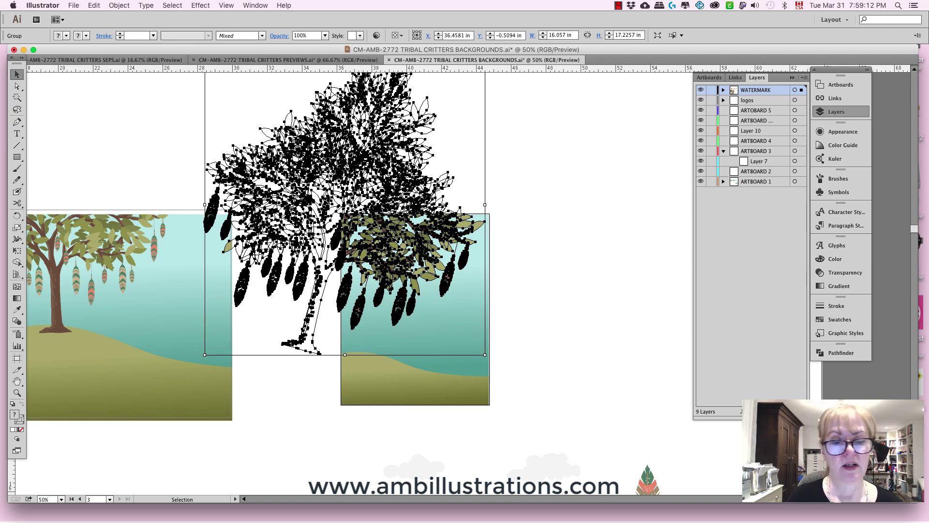
pyautogui.press('a')
pyautogui.press('super+z')
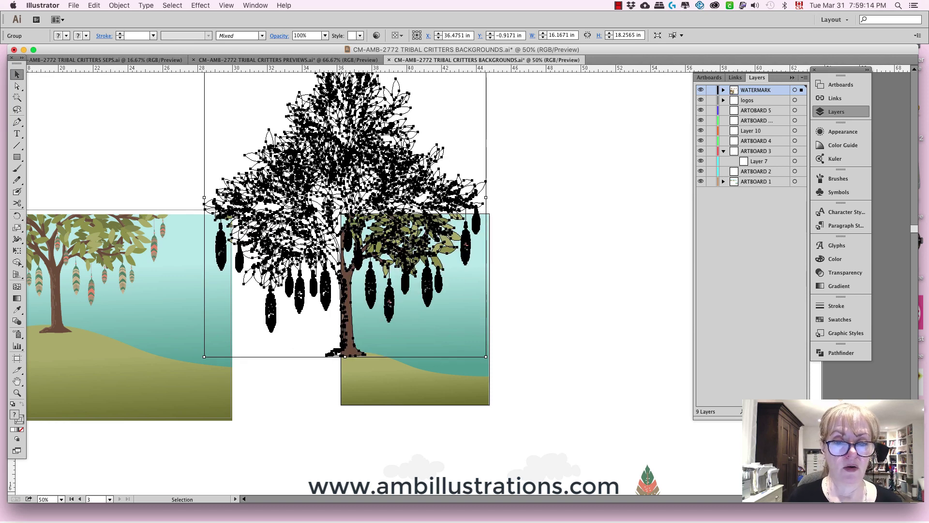
pyautogui.moveTo(403, 239); pyautogui.dragTo(570, 233)
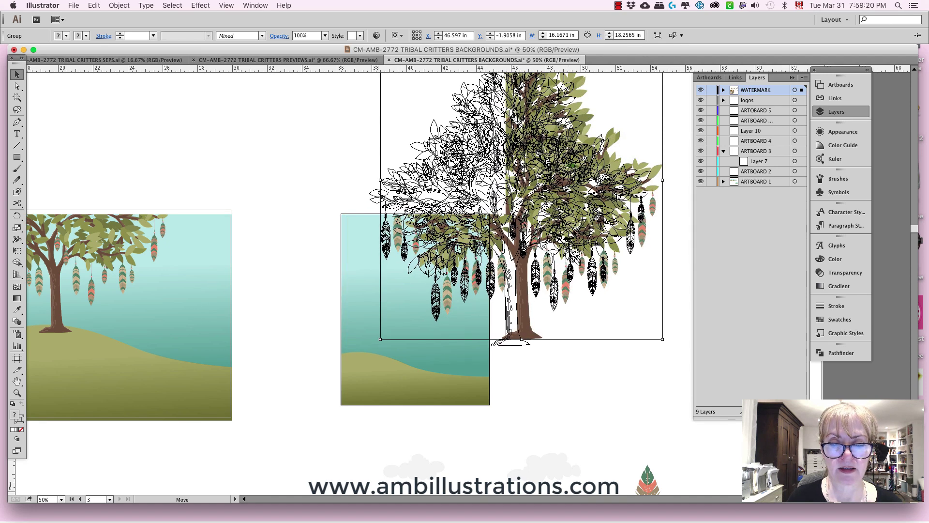
# - Drop the tree at the middle scene's edge and move the tall white strip over its overhang
pyautogui.moveTo(604, 296); pyautogui.dragTo(604, 296)
pyautogui.click(603, 296)
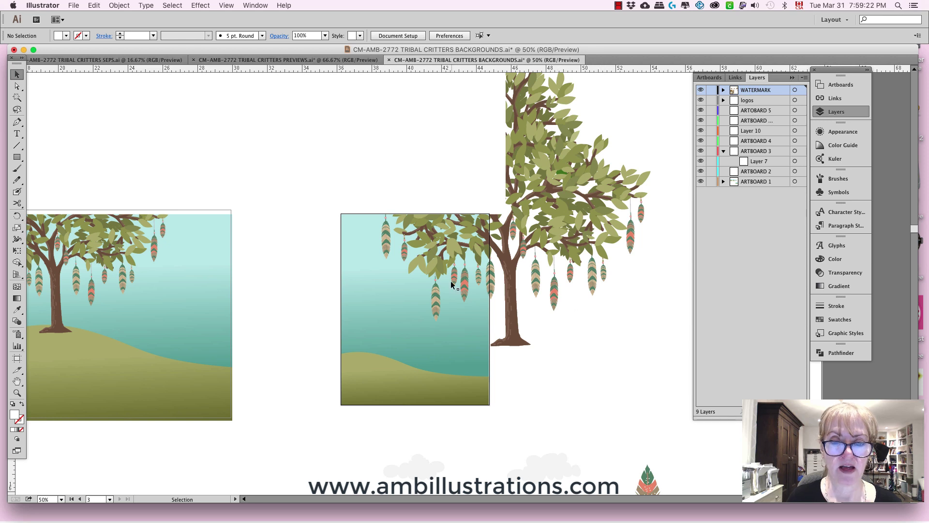
pyautogui.click(455, 167)
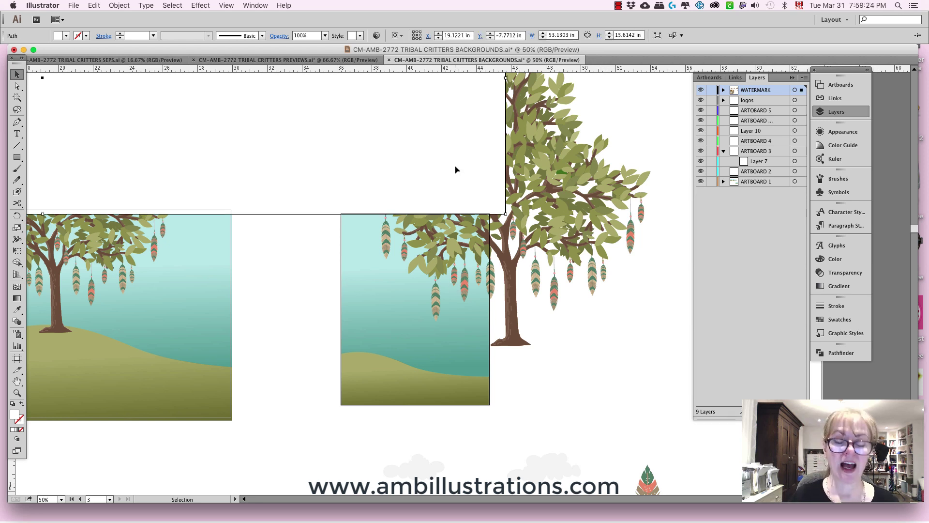
pyautogui.click(312, 286)
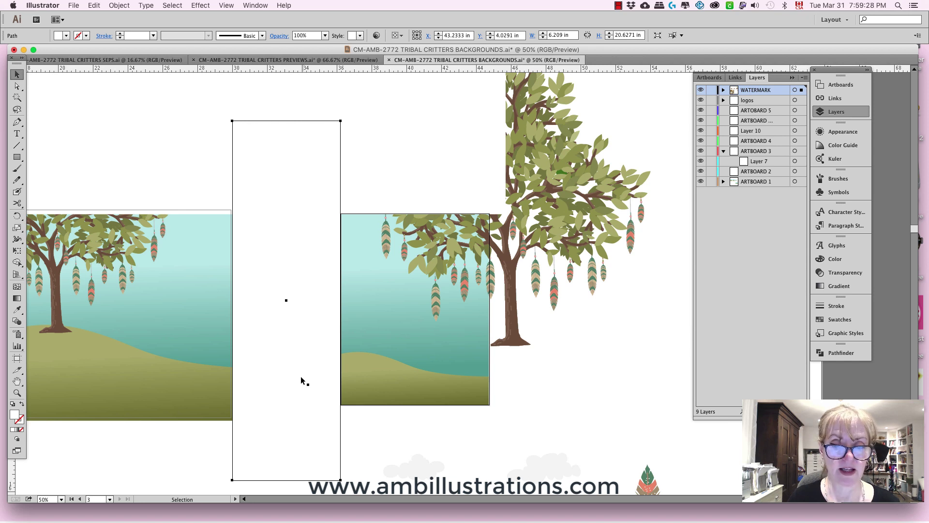
pyautogui.press('super+z')
pyautogui.moveTo(448, 430); pyautogui.dragTo(530, 401)
pyautogui.click(608, 318)
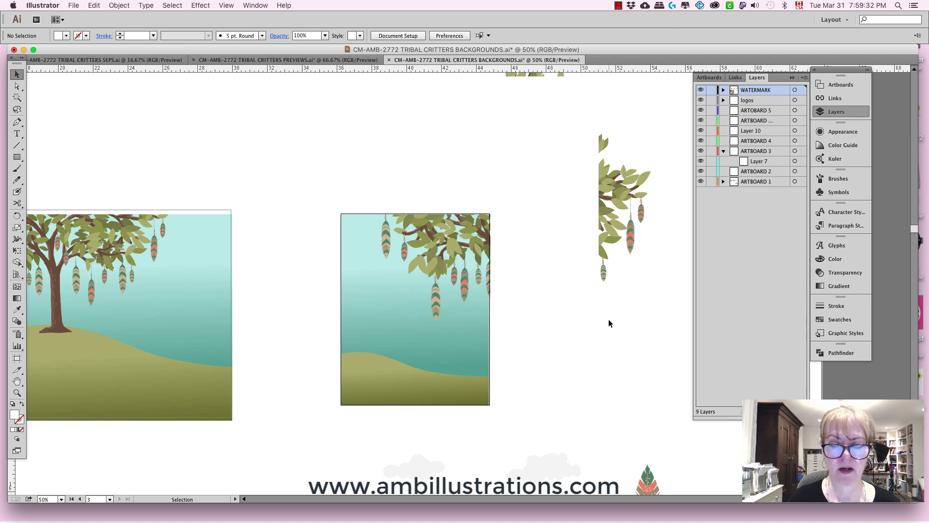
pyautogui.click(480, 244)
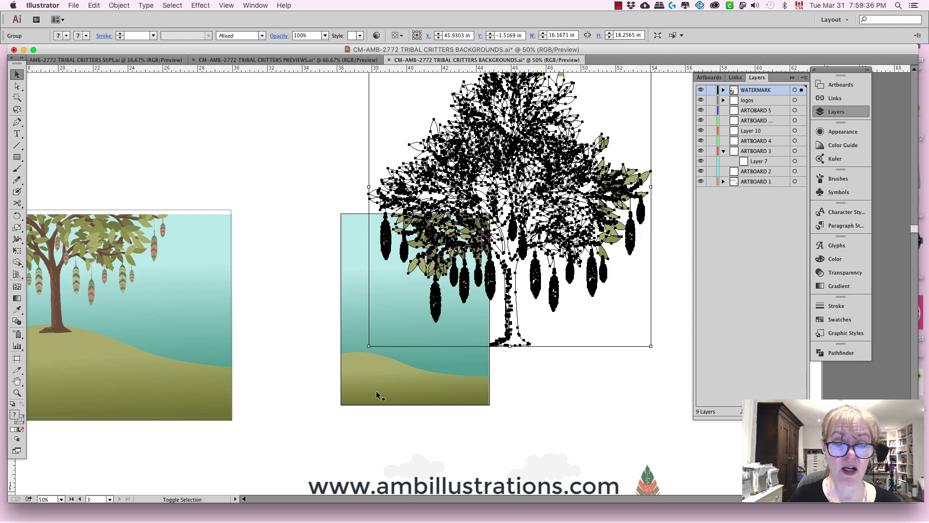
pyautogui.moveTo(366, 342); pyautogui.dragTo(343, 375)
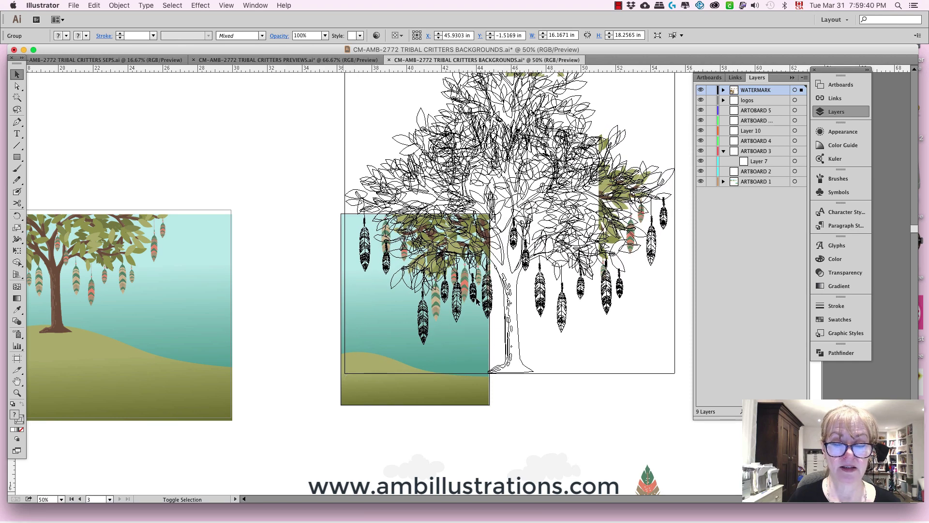
pyautogui.moveTo(488, 294); pyautogui.dragTo(482, 257)
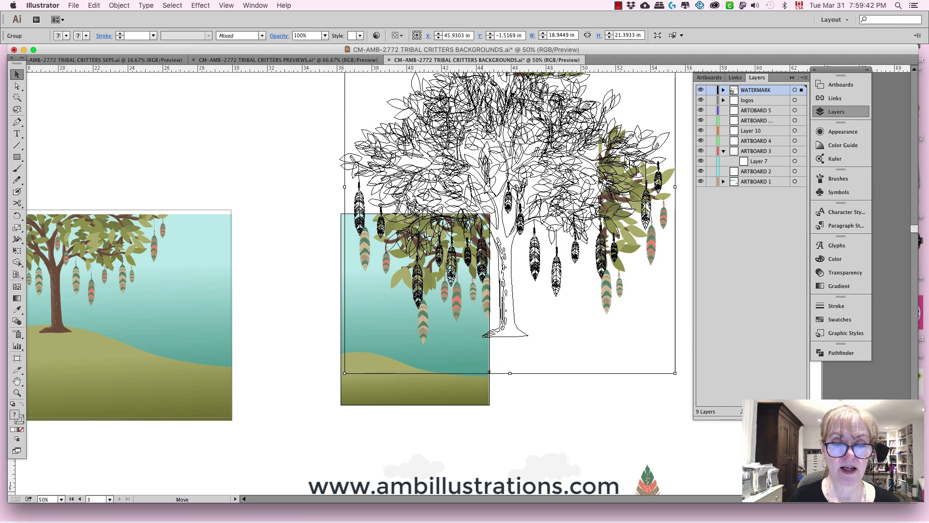
pyautogui.moveTo(484, 334); pyautogui.dragTo(515, 312)
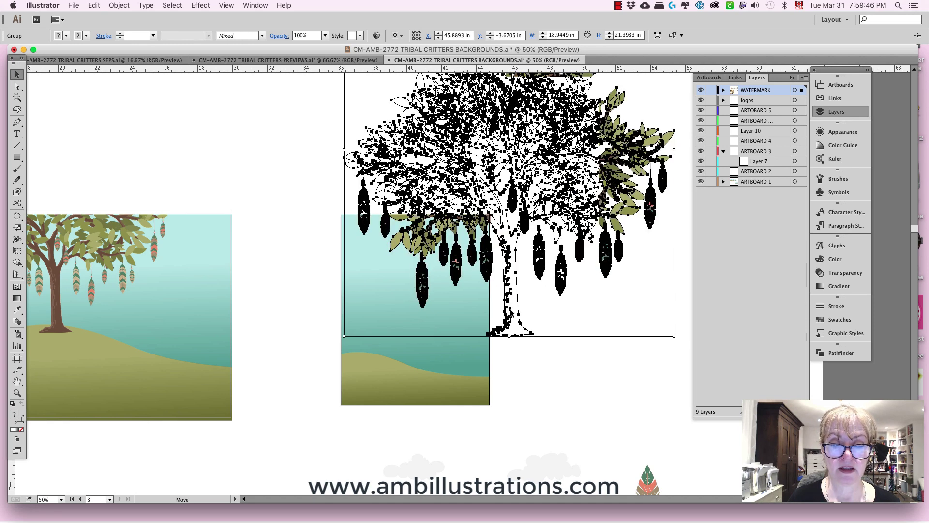
pyautogui.click(532, 338)
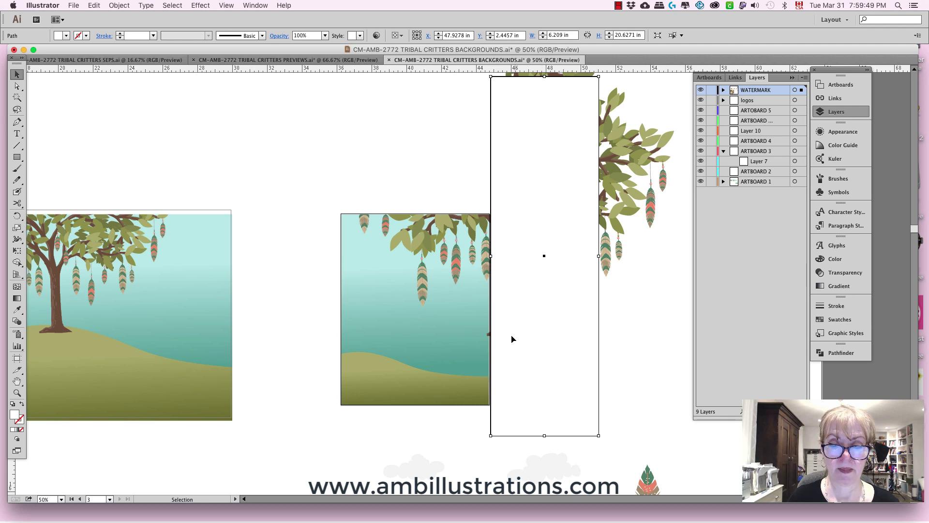
pyautogui.keyDown('ctrl'); pyautogui.click(458, 259); pyautogui.keyUp('ctrl')
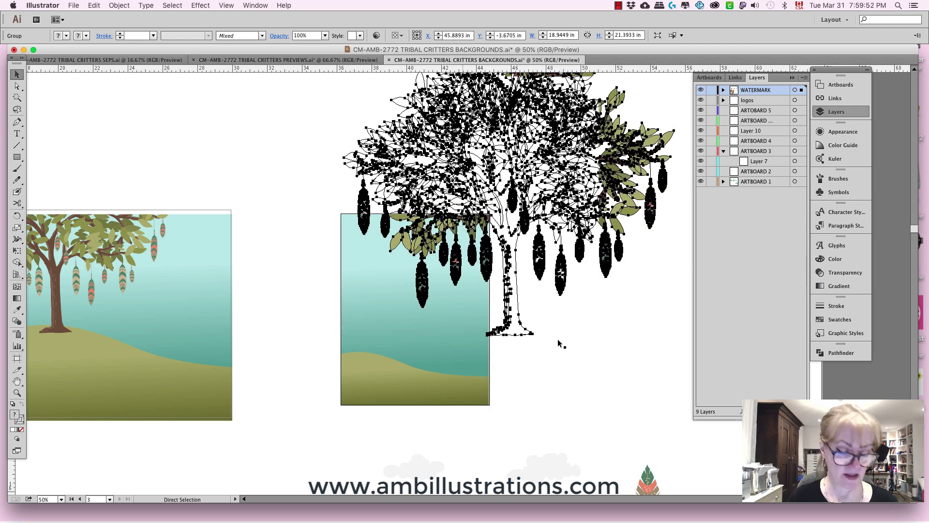
pyautogui.hotkey('ctrl', 'z')
pyautogui.hotkey('ctrl', 'z')
pyautogui.hotkey('ctrl', 'z')
pyautogui.hotkey('ctrl', 'z')
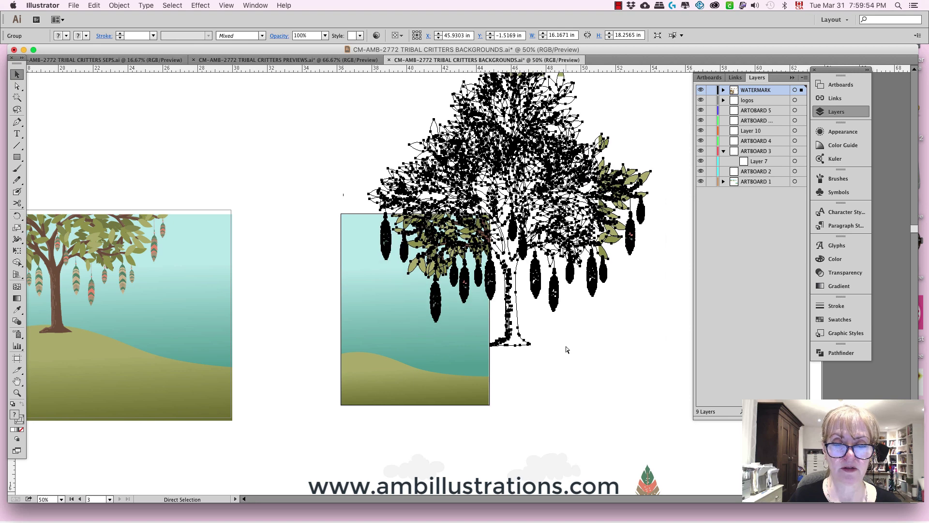
pyautogui.hotkey('ctrl', 'z')
pyautogui.moveTo(441, 339); pyautogui.dragTo(520, 334)
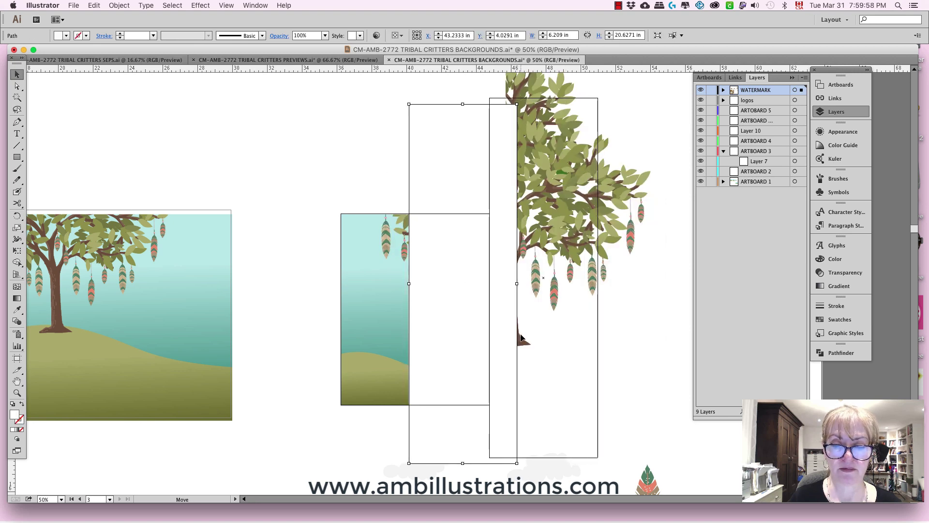
pyautogui.moveTo(634, 337); pyautogui.dragTo(634, 334)
pyautogui.click(634, 335)
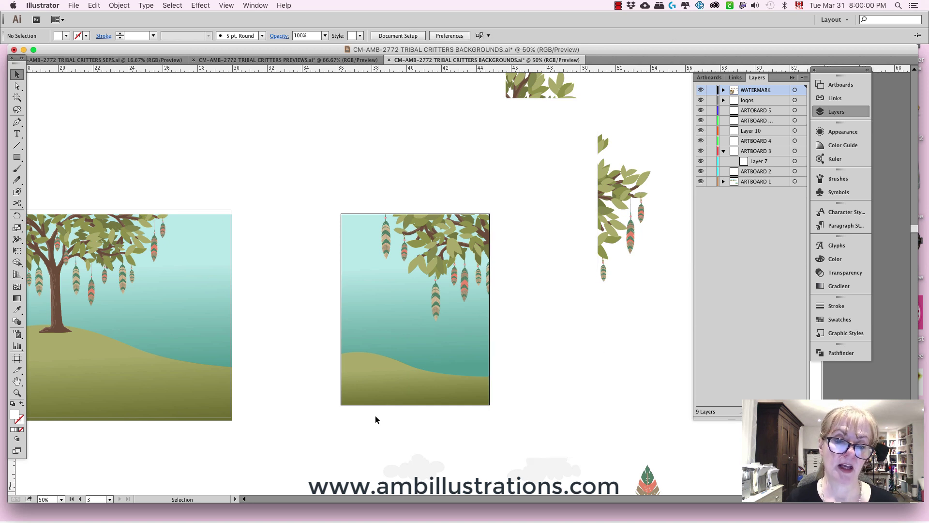
# - Raise the wide white band slightly and widen the tall white strip leftward over the gap
pyautogui.hscroll(-10, 375, 415)
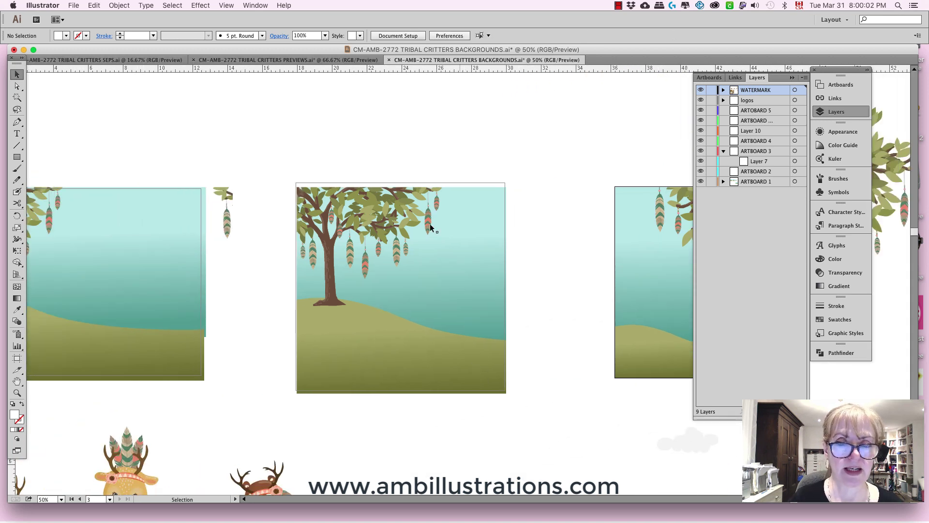
pyautogui.moveTo(393, 176); pyautogui.dragTo(393, 171)
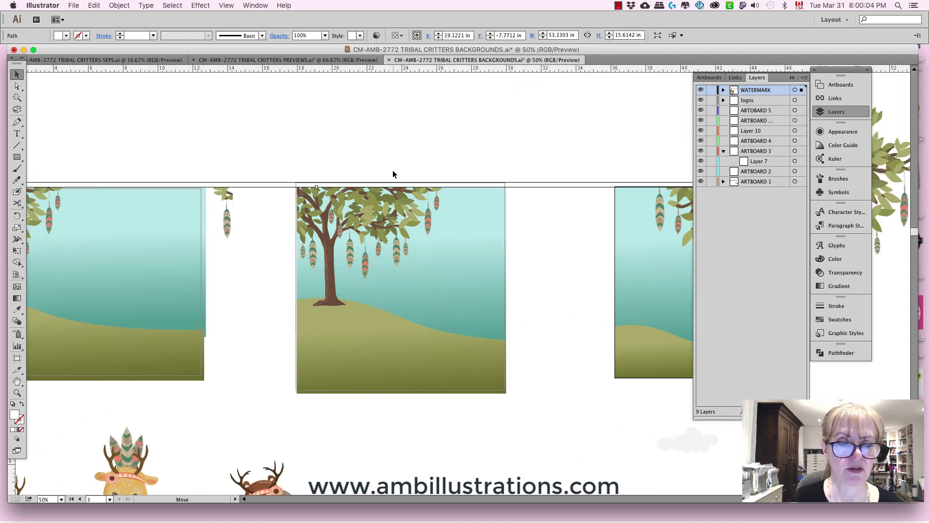
pyautogui.click(542, 249)
pyautogui.hscroll(-5, 433, 292)
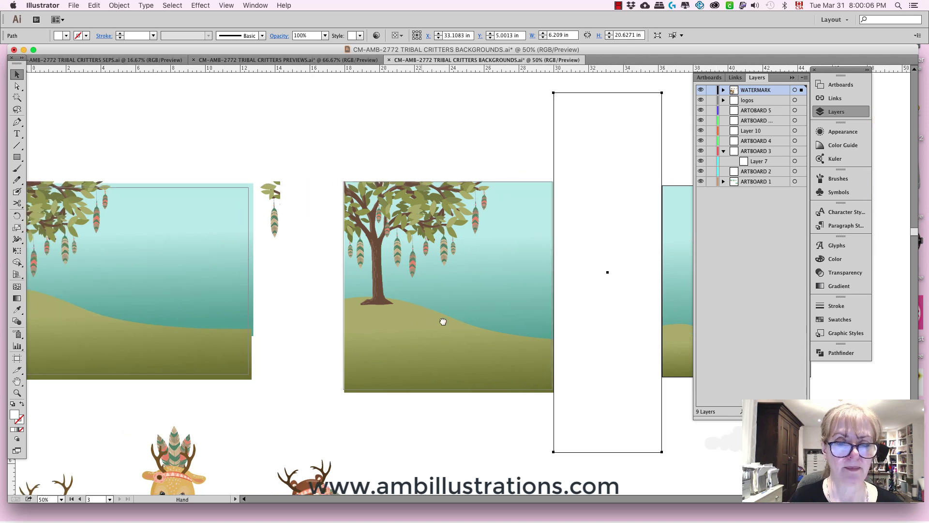
pyautogui.hscroll(-5, 413, 316)
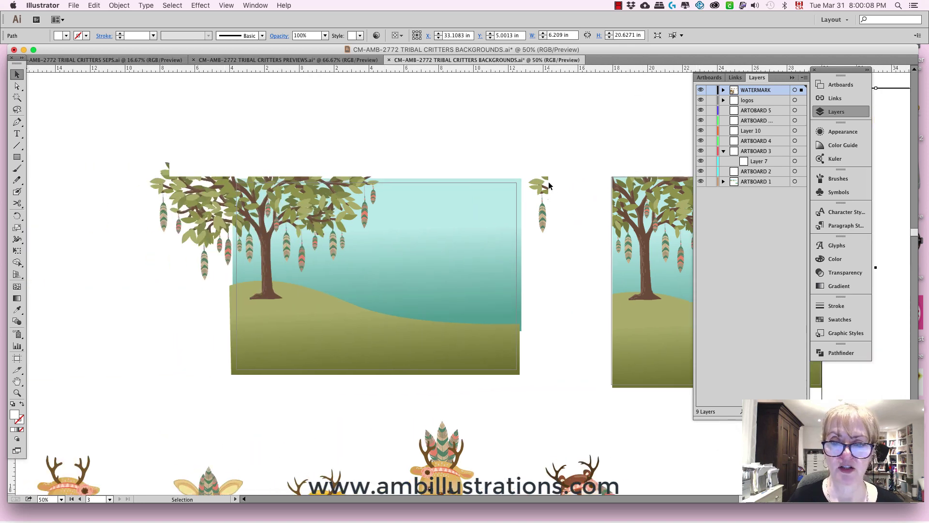
pyautogui.click(560, 196)
pyautogui.moveTo(547, 261); pyautogui.dragTo(516, 260)
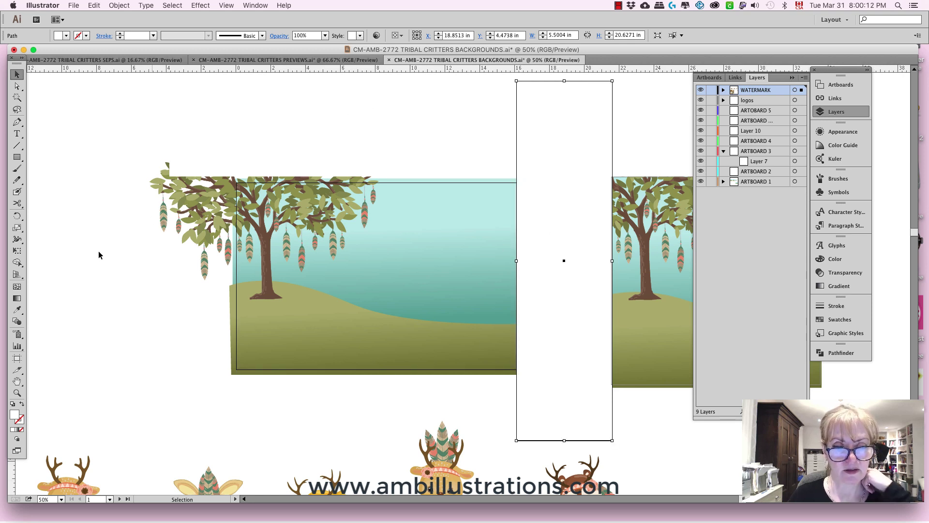
pyautogui.click(98, 251)
# - Duplicate the tall white strip to the scene's left edge
pyautogui.click(534, 269)
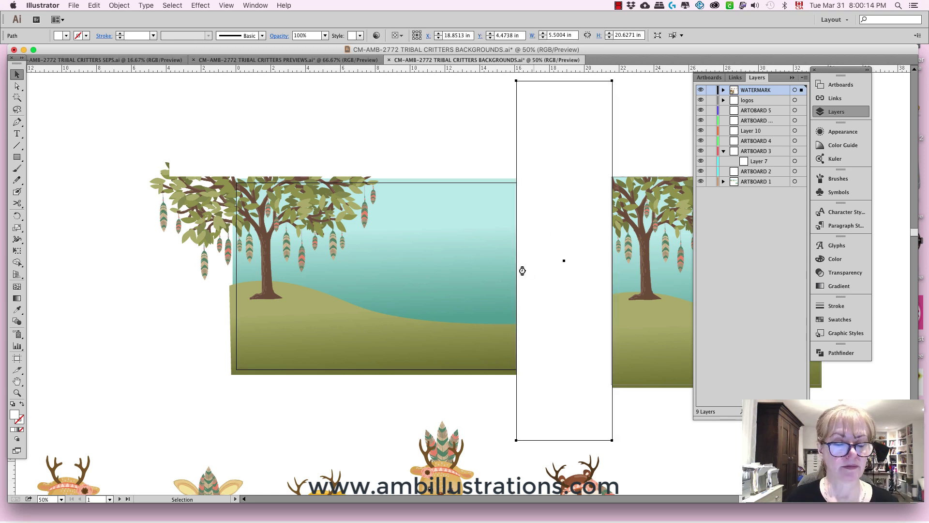
pyautogui.keyDown('alt'); pyautogui.moveTo(558, 274); pyautogui.dragTo(183, 286); pyautogui.keyUp('alt')
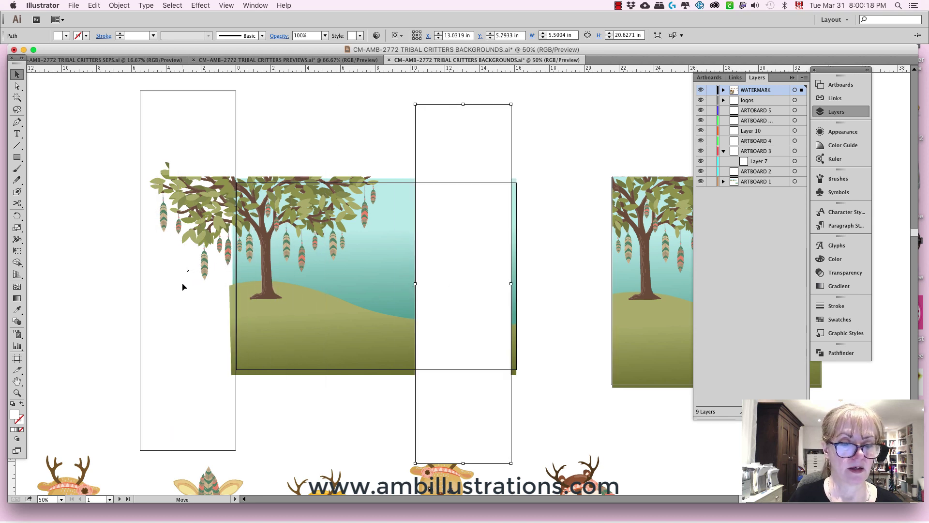
pyautogui.moveTo(237, 332); pyautogui.dragTo(237, 333)
# - Find and select the wooden log group among the critter illustrations
pyautogui.click(285, 375)
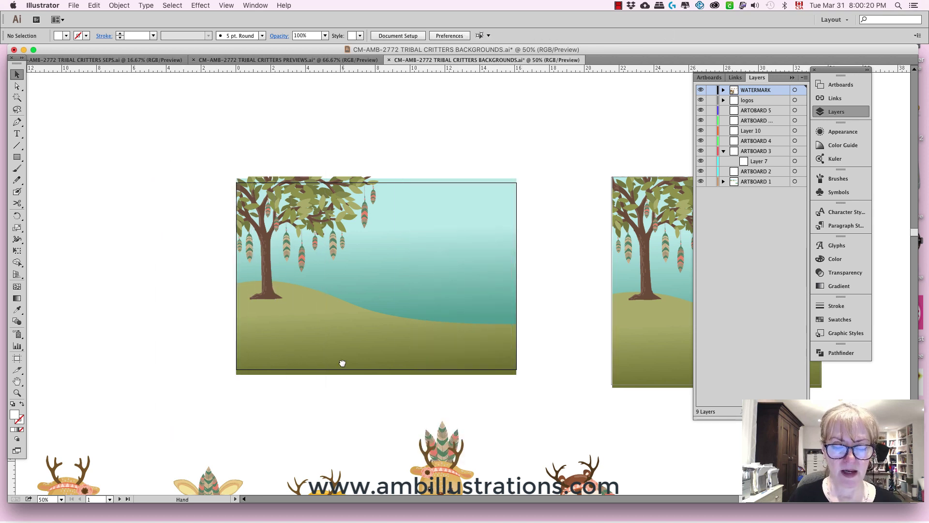
pyautogui.moveTo(342, 363); pyautogui.dragTo(340, 266)
pyautogui.scroll(-10, 340, 267)
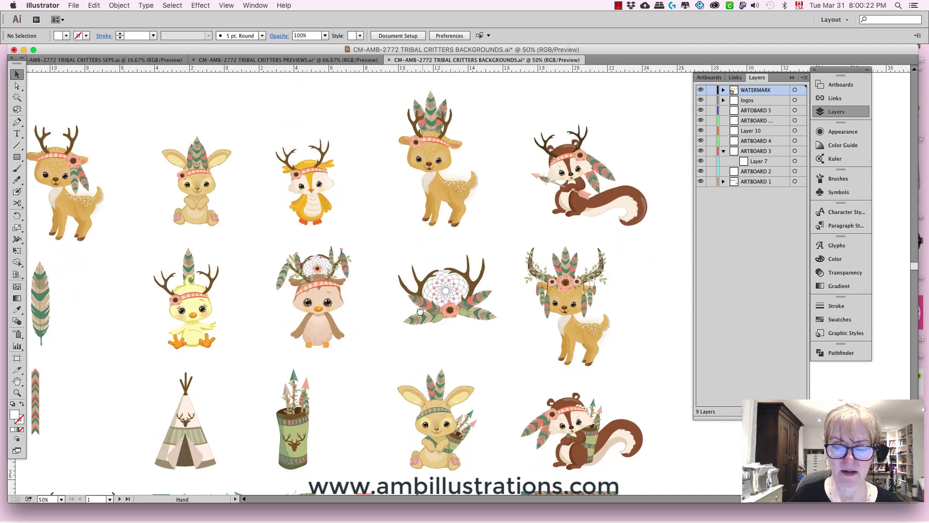
pyautogui.scroll(-7, 406, 310)
pyautogui.hscroll(-2, 416, 339)
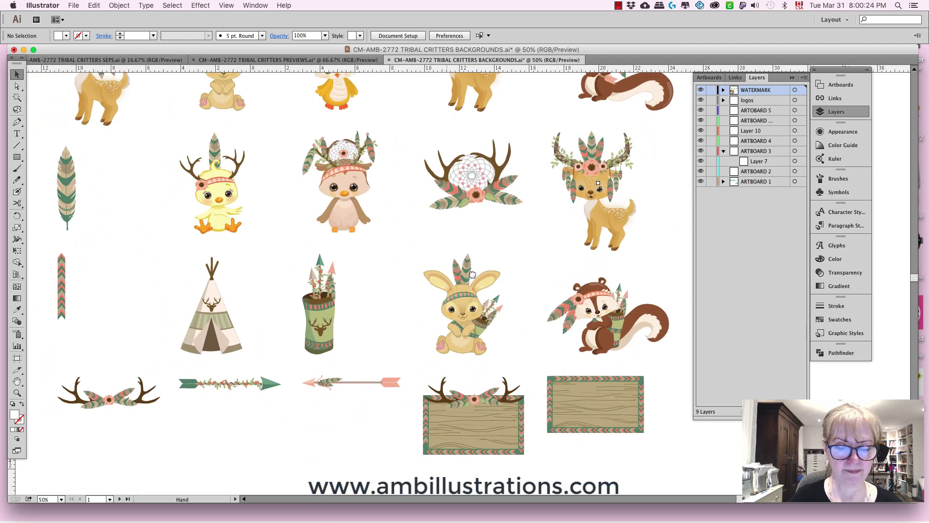
pyautogui.scroll(-5, 423, 370)
pyautogui.hscroll(-1, 423, 370)
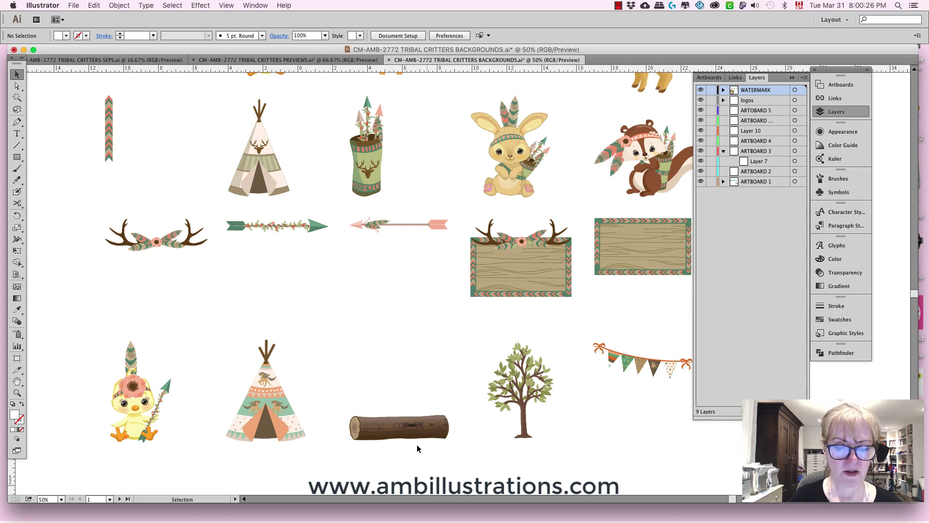
pyautogui.click(408, 437)
pyautogui.press('super+equal')
pyautogui.press('super+equal')
pyautogui.press('super+equal')
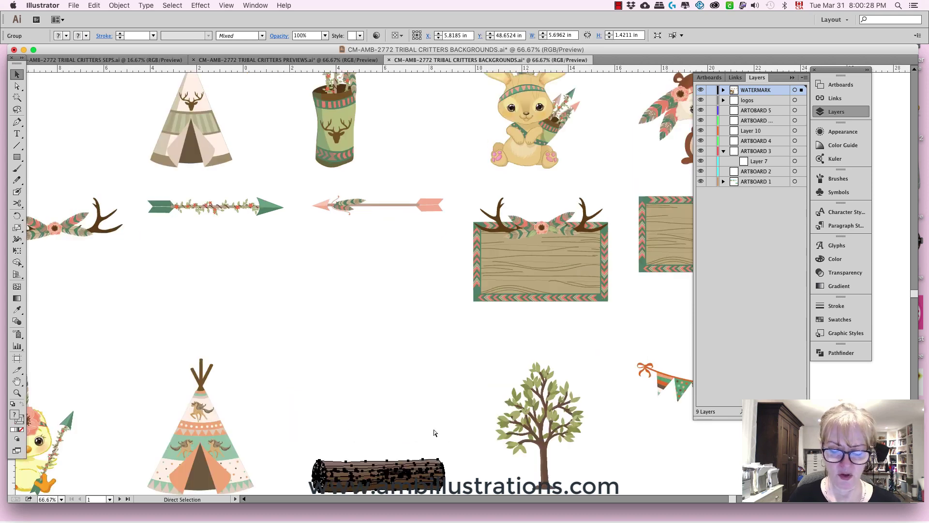
pyautogui.press('space')
pyautogui.moveTo(429, 365); pyautogui.dragTo(461, 111)
pyautogui.moveTo(400, 412); pyautogui.dragTo(412, 320)
pyautogui.click(350, 291)
pyautogui.click(334, 374)
pyautogui.click(337, 379)
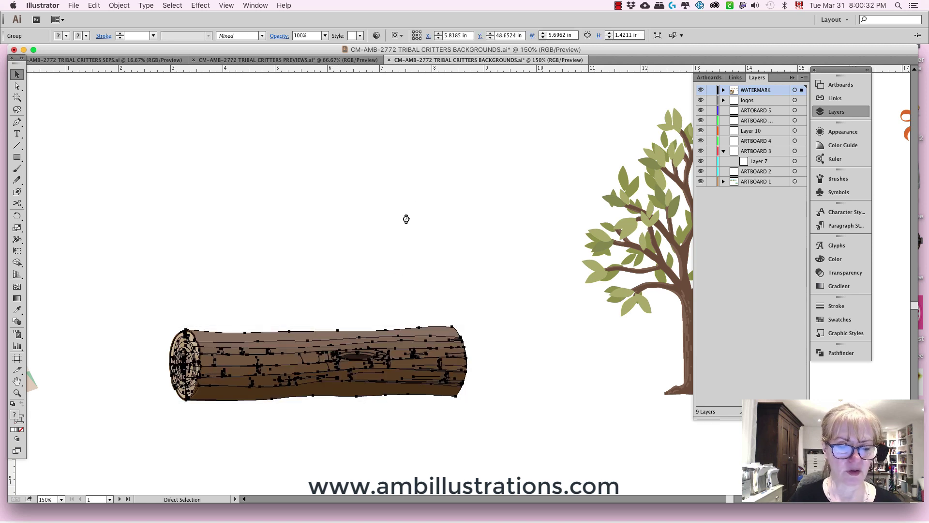
# - Paste the log onto the left landscape's grassy hill and bring up Save As
pyautogui.scroll(8, 407, 291)
pyautogui.hscroll(1, 407, 290)
pyautogui.press('super+minus')
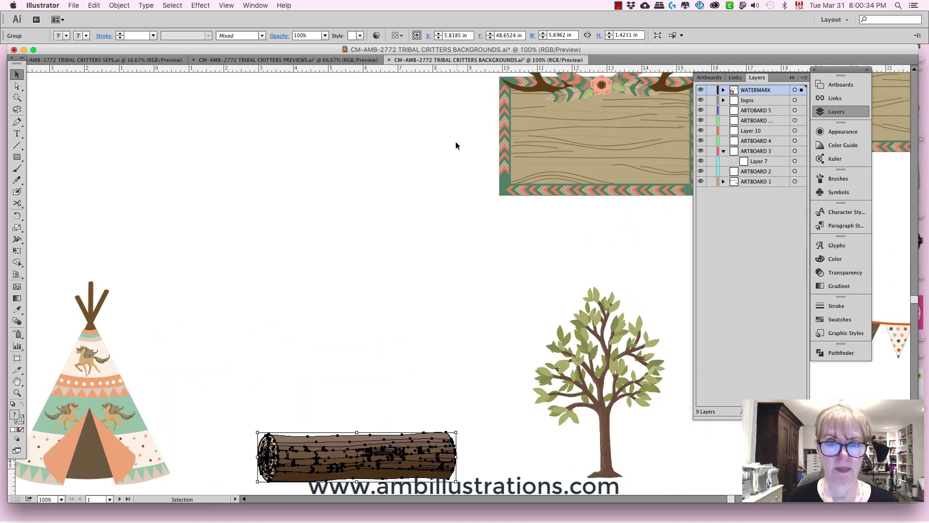
pyautogui.scroll(15, 411, 411)
pyautogui.hscroll(-3, 425, 314)
pyautogui.scroll(20, 397, 342)
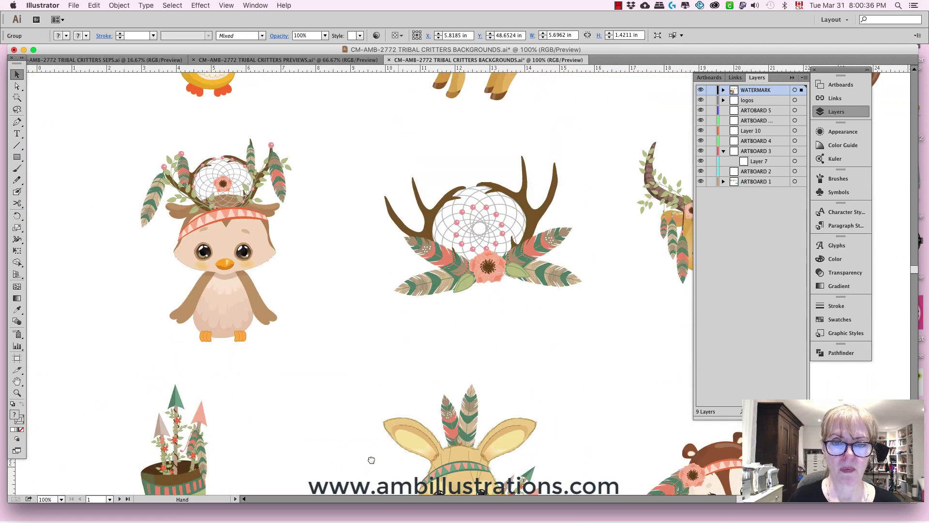
pyautogui.hscroll(-3, 397, 358)
pyautogui.scroll(6, 396, 369)
pyautogui.hscroll(4, 397, 369)
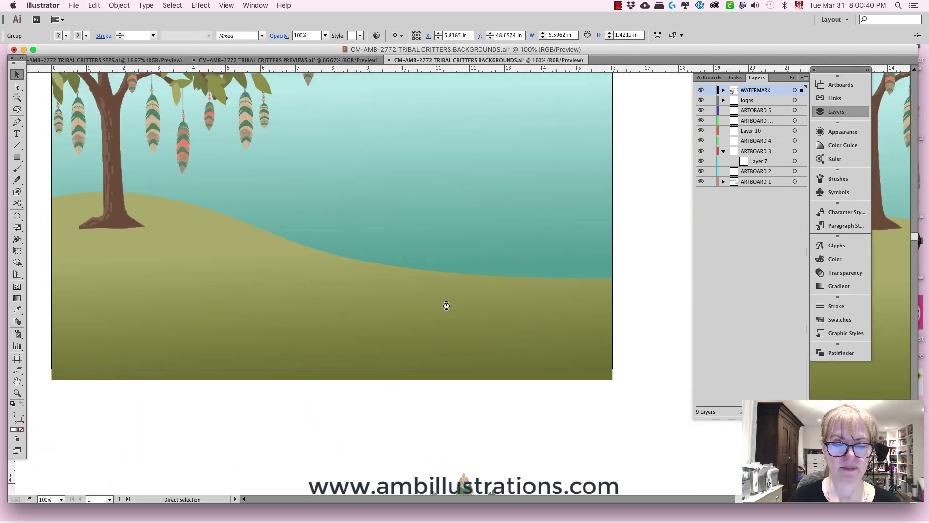
pyautogui.press('super+v')
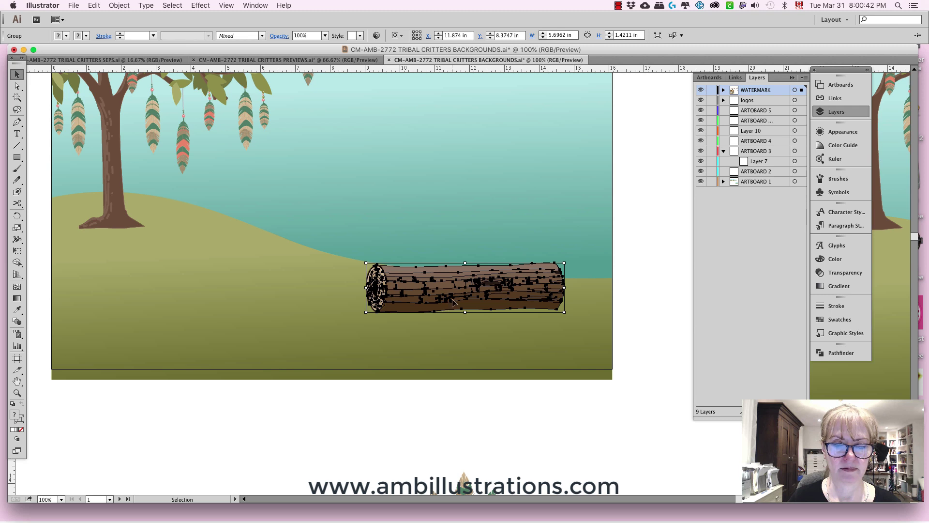
pyautogui.moveTo(450, 303); pyautogui.dragTo(425, 313)
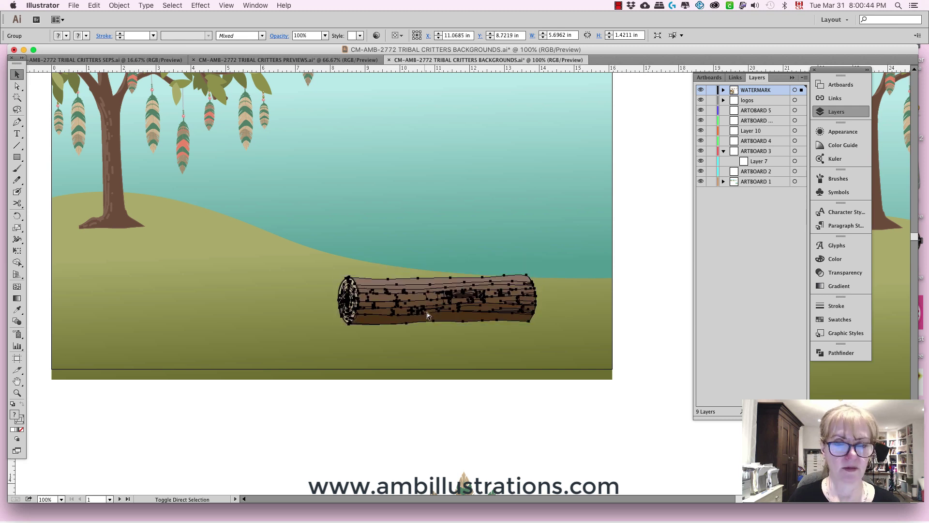
pyautogui.press('super+shift+s')
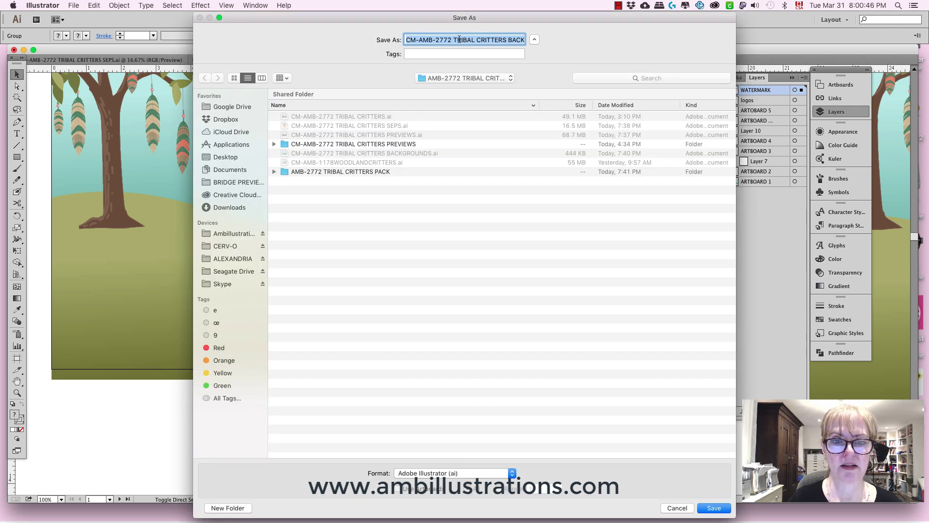
# - Save as 'CM-AMB-2772 TRIBAL CRITTERS VIDEO TRIAL.ai', accepting the spot colour alert and default options
pyautogui.doubleClick(509, 40)
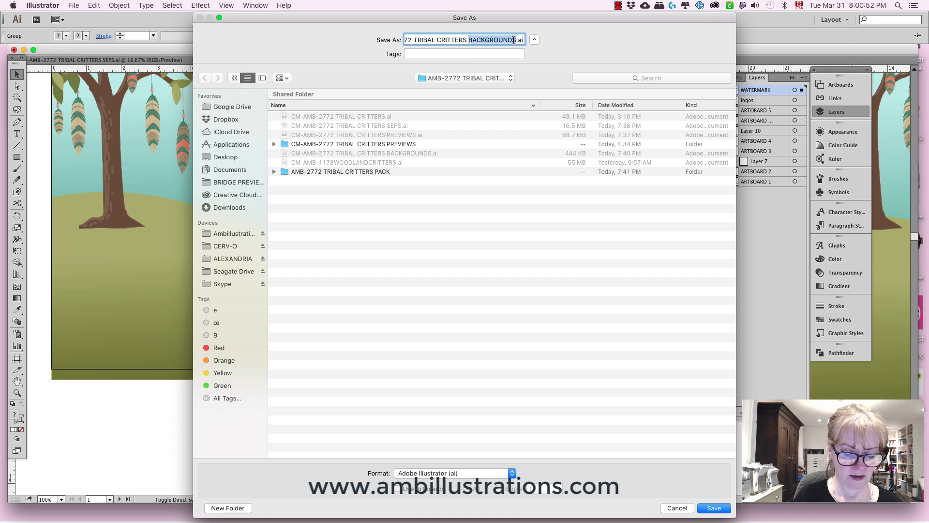
pyautogui.write('VIDEO TRIAL')
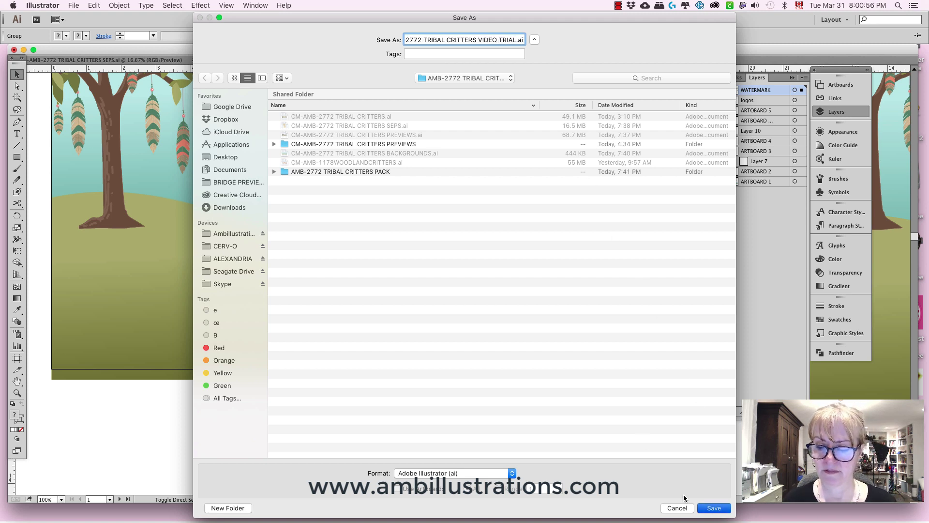
pyautogui.press('Return')
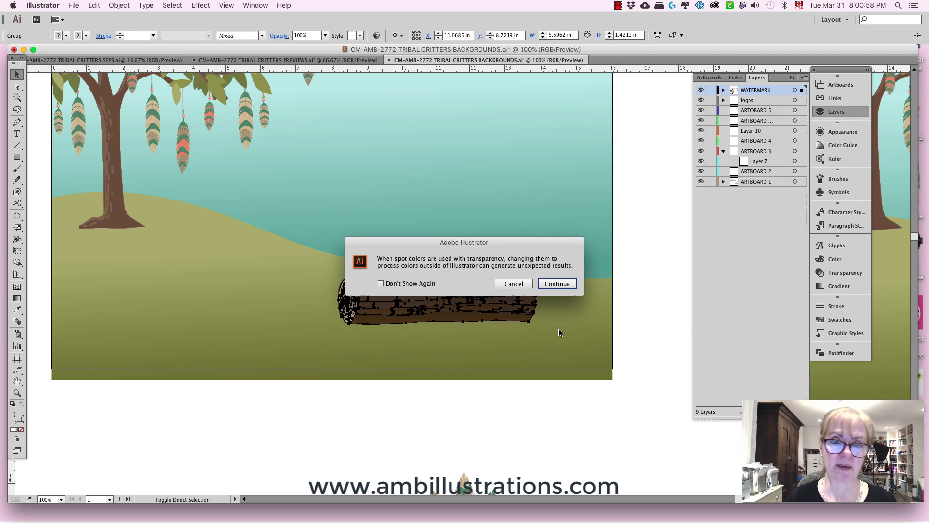
pyautogui.click(556, 283)
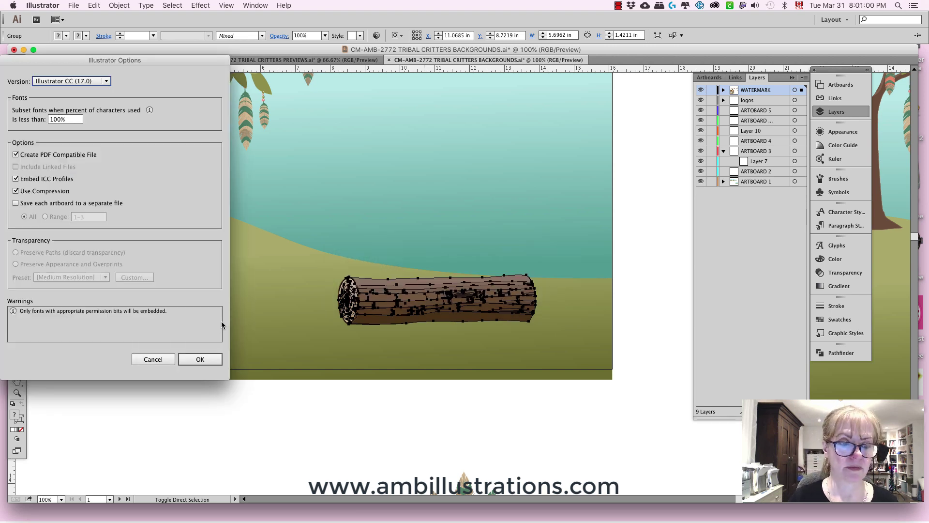
pyautogui.press('Return')
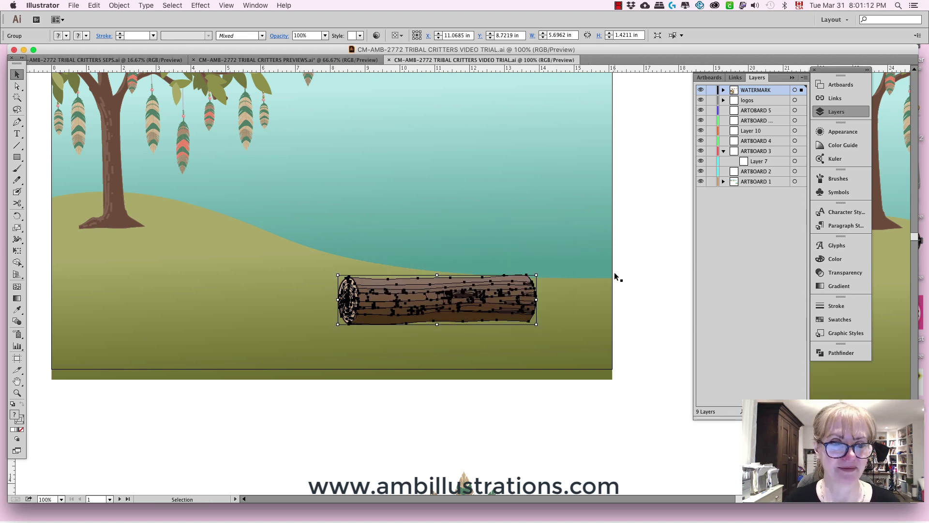
# - Drag the bunny and the feathered deer from below onto the landscape near the log
pyautogui.click(652, 291)
pyautogui.press('super+minus')
pyautogui.press('super+minus')
pyautogui.press('super+minus')
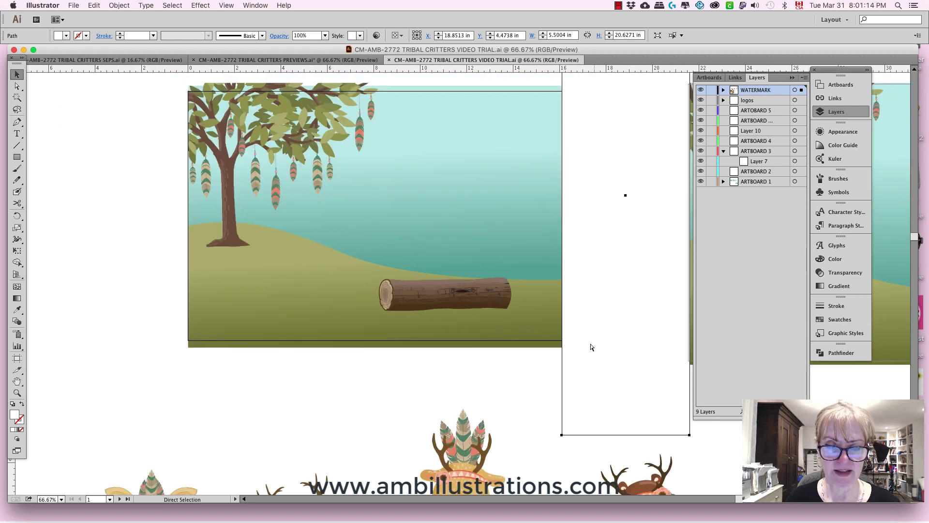
pyautogui.press('space')
pyautogui.moveTo(522, 414); pyautogui.dragTo(531, 392)
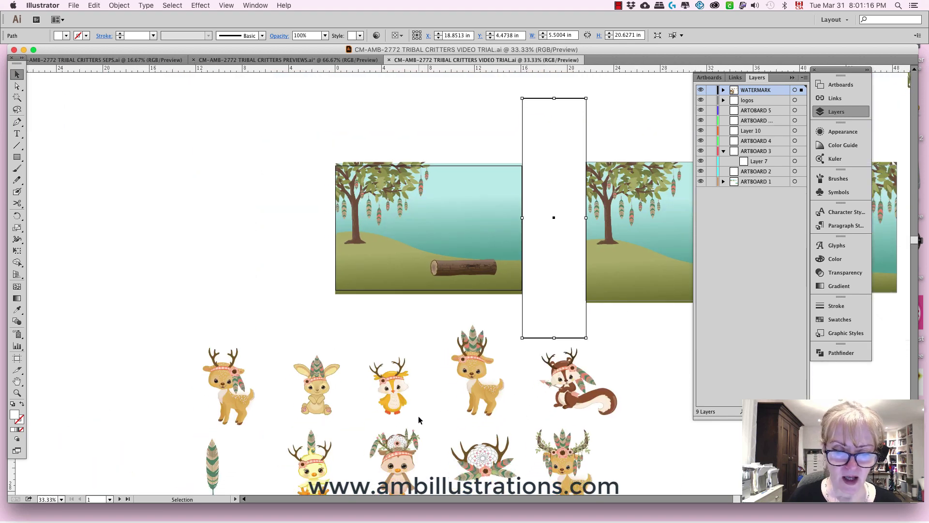
pyautogui.moveTo(313, 409); pyautogui.dragTo(492, 277)
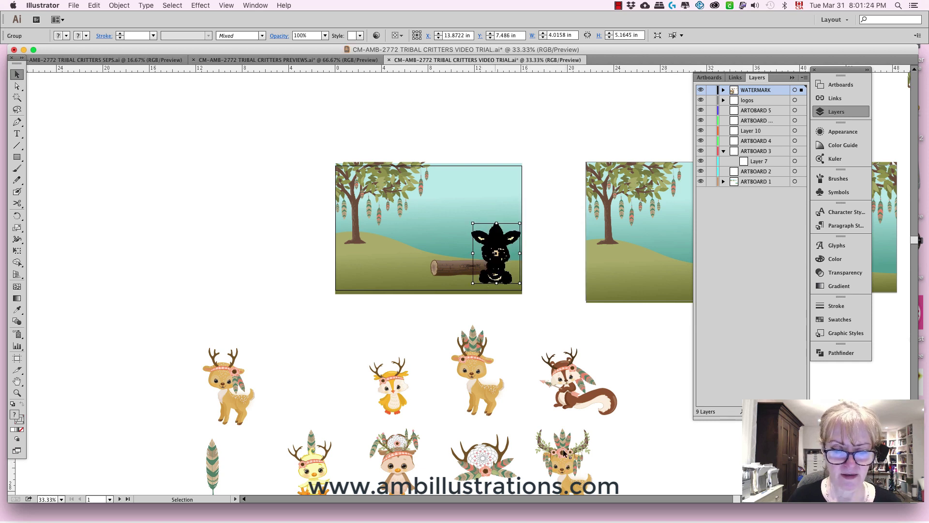
pyautogui.moveTo(561, 460); pyautogui.dragTo(460, 228)
# - Enlarge the deer and shift it right, move the bunny left, and set the log in front of it
pyautogui.press('super+plus')
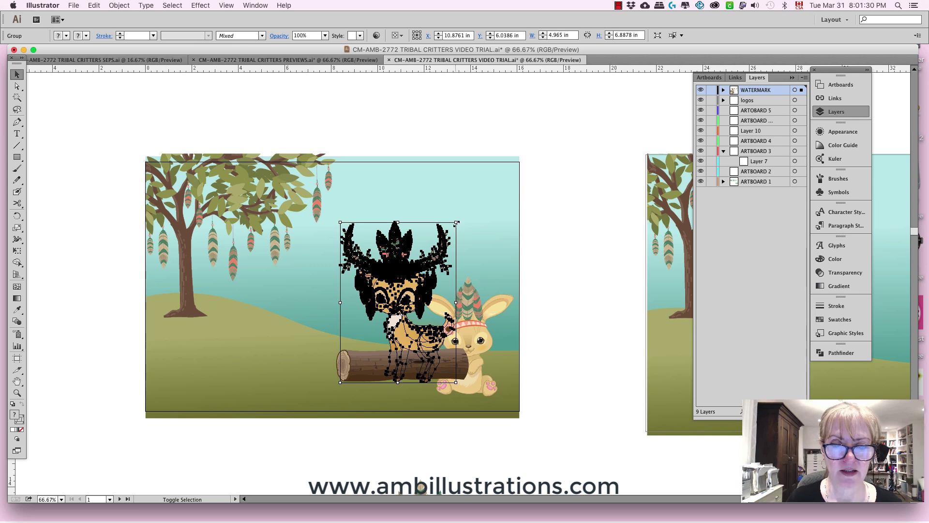
pyautogui.moveTo(456, 223); pyautogui.dragTo(489, 195)
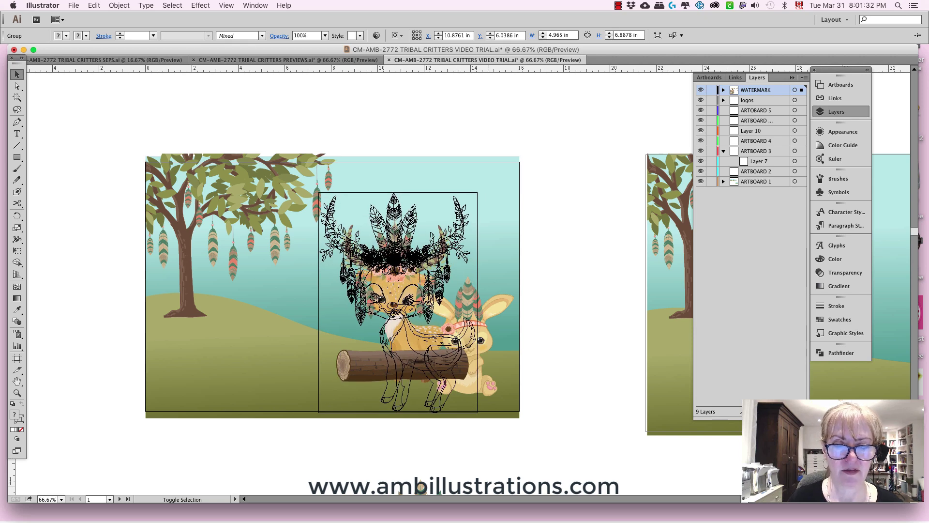
pyautogui.moveTo(405, 272); pyautogui.dragTo(439, 267)
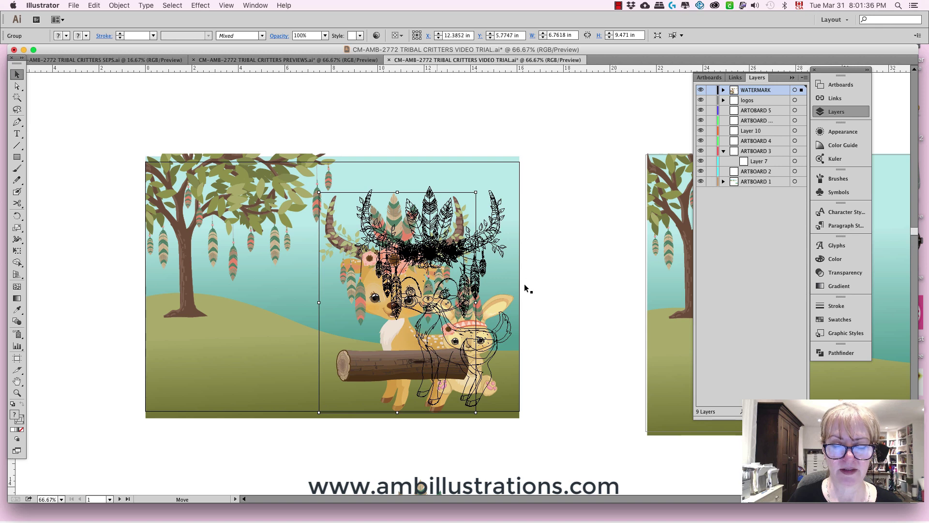
pyautogui.moveTo(500, 305); pyautogui.dragTo(295, 310)
pyautogui.moveTo(406, 356); pyautogui.dragTo(314, 379)
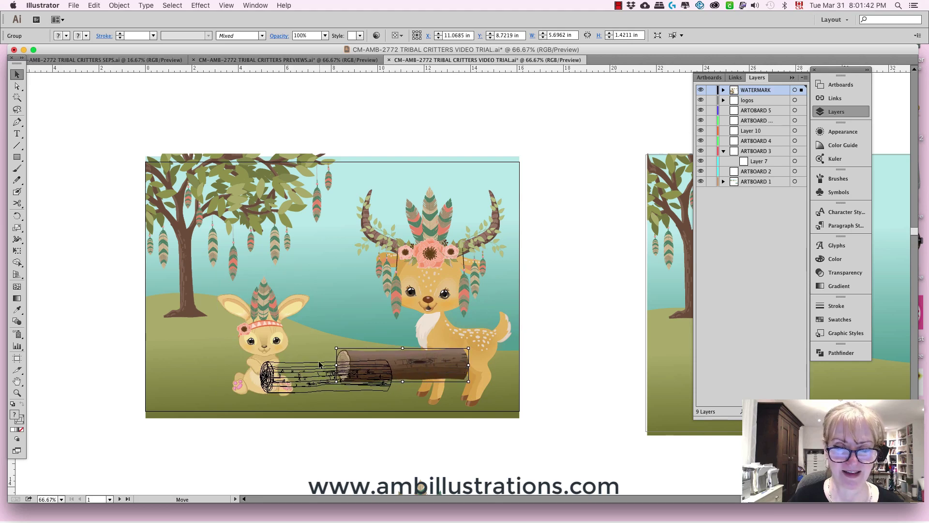
# - Select the log alone and scale it from its centre to about 6.81 in wide
pyautogui.click(260, 337)
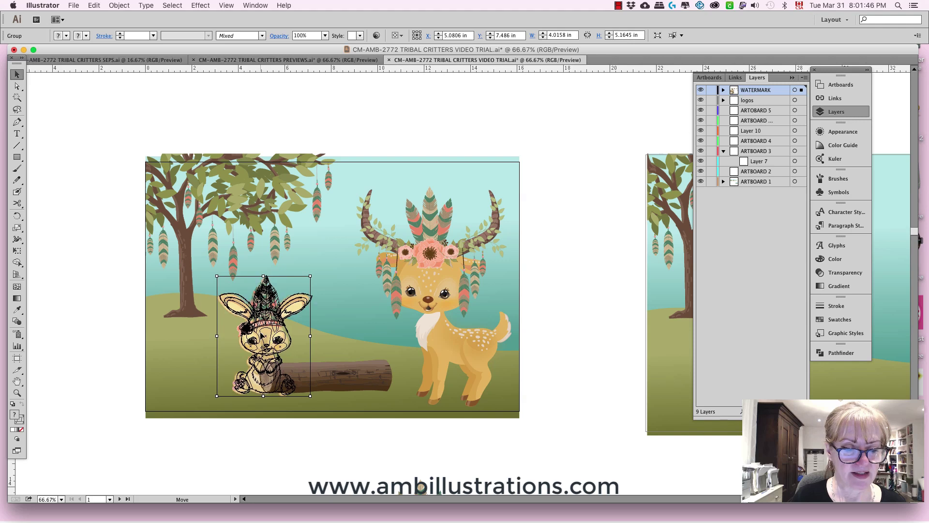
pyautogui.click(288, 446)
pyautogui.click(316, 376)
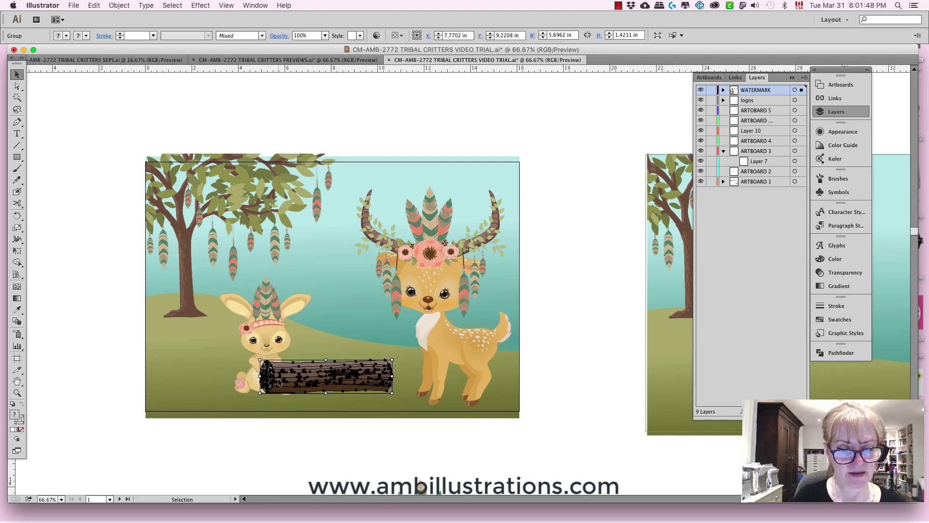
pyautogui.keyDown('shift'); pyautogui.click(259, 361); pyautogui.keyUp('shift')
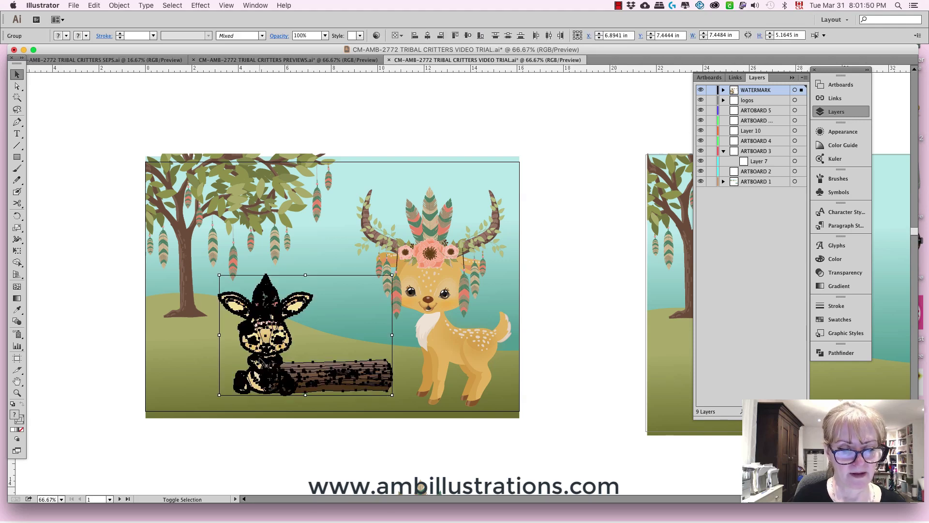
pyautogui.click(311, 412)
pyautogui.click(336, 374)
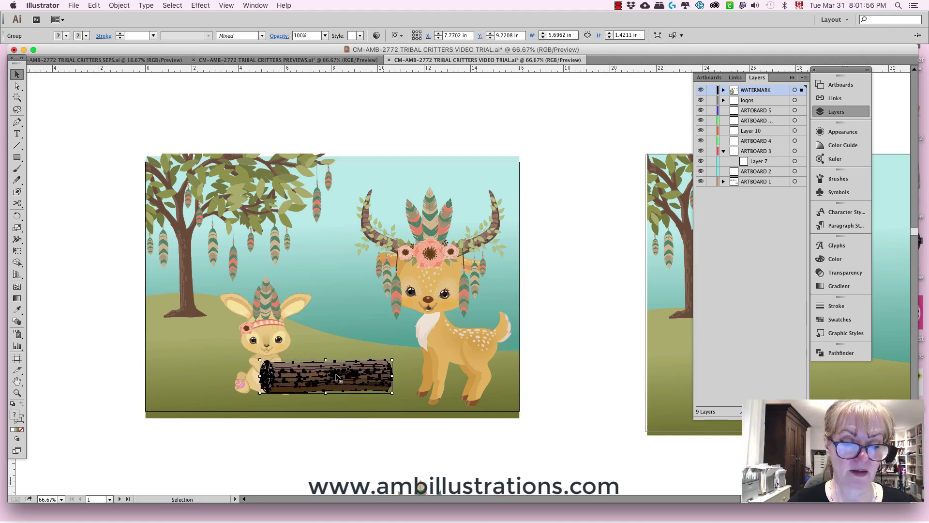
pyautogui.moveTo(260, 360); pyautogui.dragTo(276, 345)
# - Pan down to bring the area below the artboard into view
pyautogui.click(279, 347)
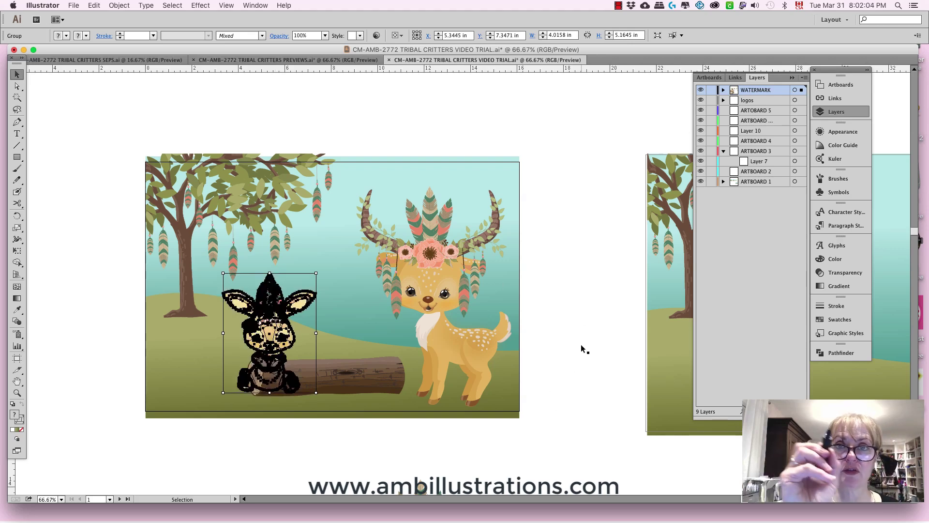
pyautogui.click(569, 383)
pyautogui.press('space')
pyautogui.moveTo(570, 382); pyautogui.dragTo(566, 271)
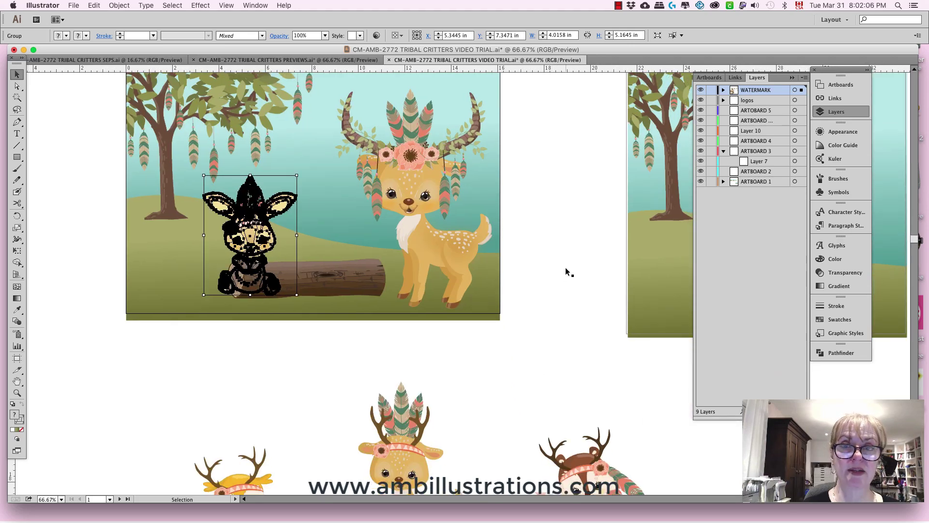
pyautogui.press('space')
pyautogui.moveTo(519, 349); pyautogui.dragTo(522, 270)
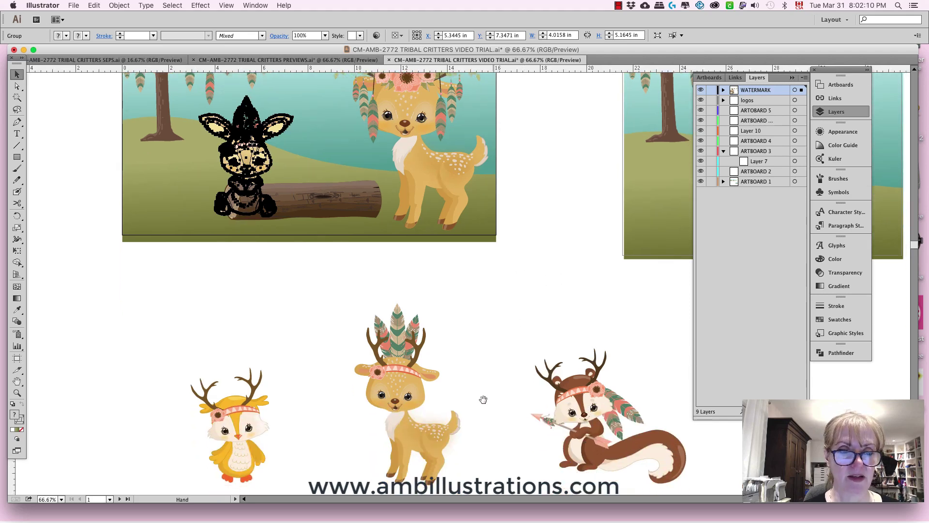
# - Find and select the arrow-holding chick among the spare critters below the artboard
pyautogui.moveTo(483, 399); pyautogui.dragTo(511, 315)
pyautogui.press('super+minus')
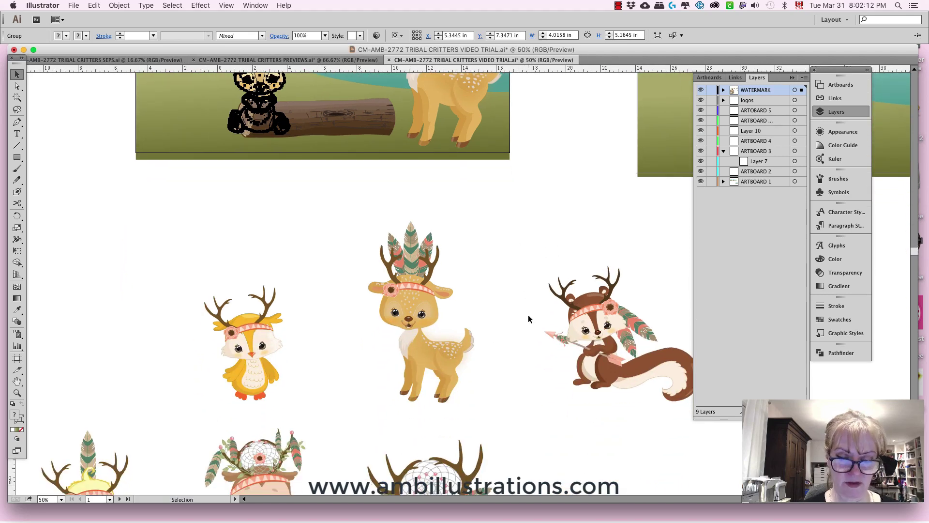
pyautogui.press('space')
pyautogui.moveTo(361, 369); pyautogui.dragTo(417, 344)
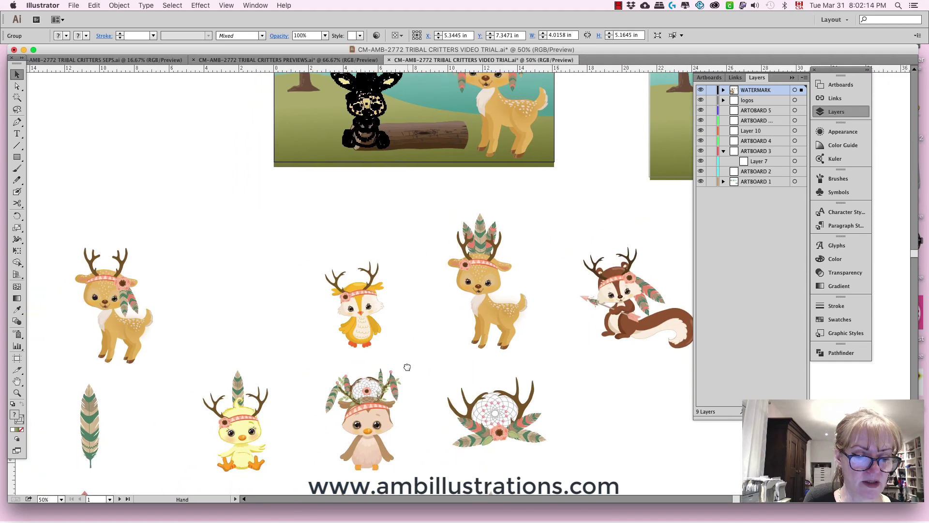
pyautogui.click(242, 442)
pyautogui.moveTo(539, 402); pyautogui.dragTo(466, 255)
pyautogui.moveTo(422, 331); pyautogui.dragTo(423, 278)
pyautogui.moveTo(381, 369); pyautogui.dragTo(449, 263)
pyautogui.moveTo(392, 333); pyautogui.dragTo(551, 195)
pyautogui.click(191, 383)
# - Paste the chick onto the log, shrunk to about 2.23 by 3.79 in
pyautogui.press('space')
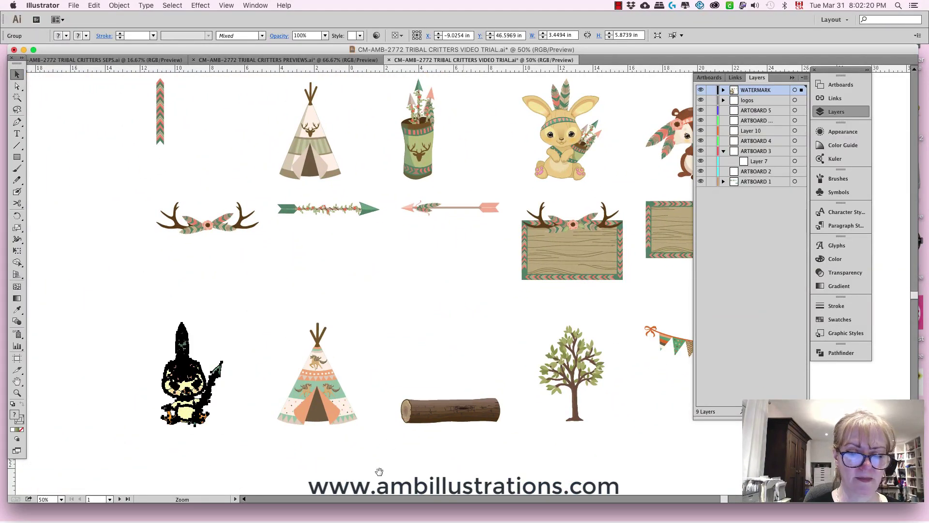
pyautogui.moveTo(438, 210); pyautogui.dragTo(387, 489)
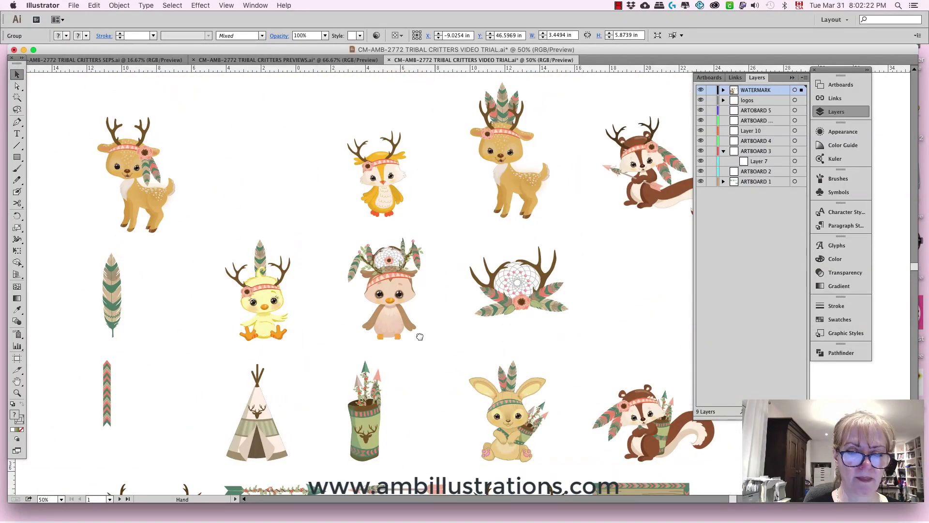
pyautogui.moveTo(420, 335); pyautogui.dragTo(371, 518)
pyautogui.moveTo(436, 315); pyautogui.dragTo(403, 412)
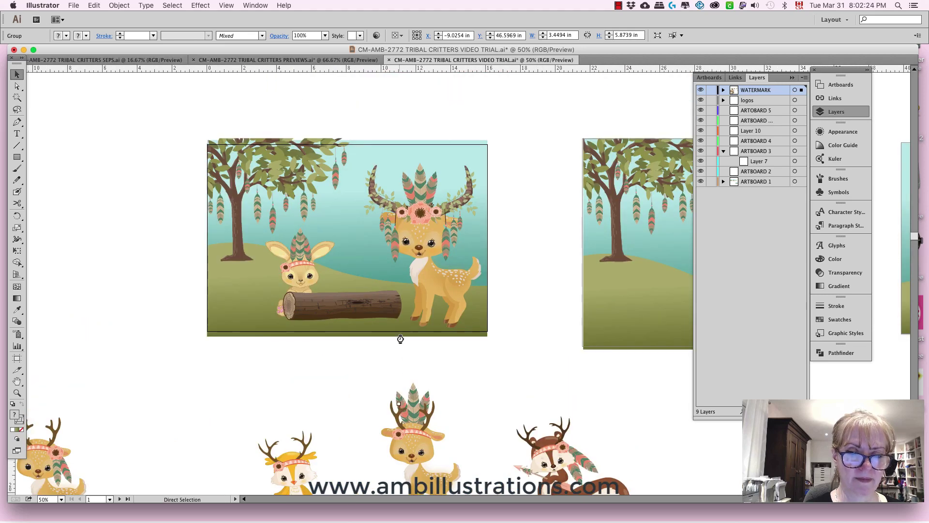
pyautogui.press('super+v')
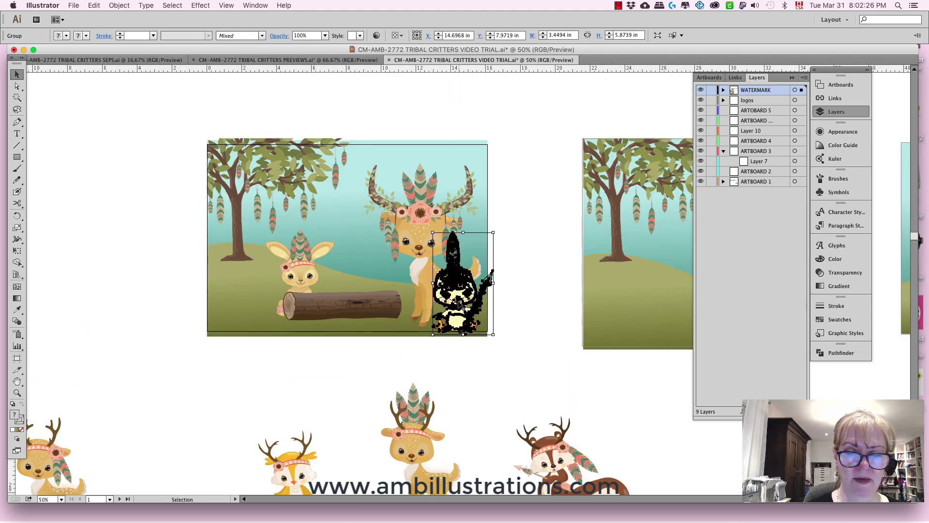
pyautogui.moveTo(460, 294); pyautogui.dragTo(363, 261)
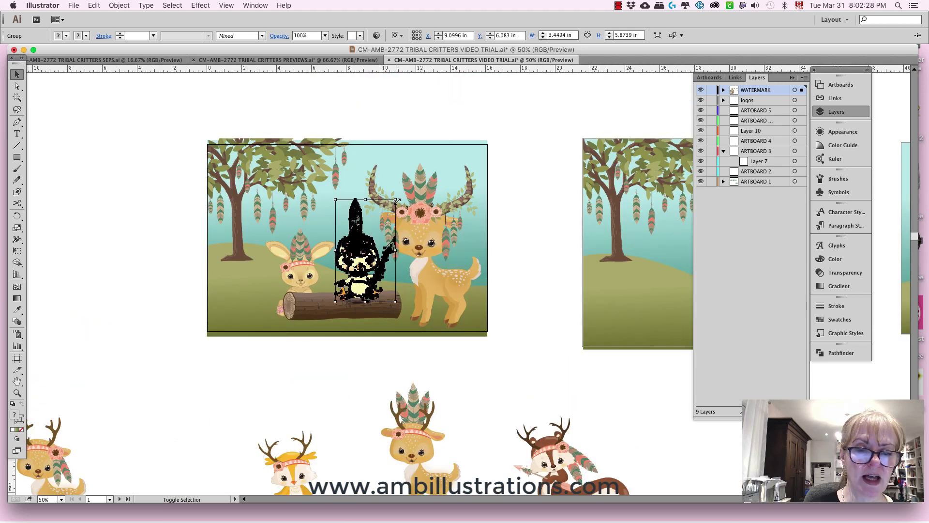
pyautogui.moveTo(392, 208); pyautogui.dragTo(384, 220)
pyautogui.moveTo(364, 269); pyautogui.dragTo(362, 283)
pyautogui.click(535, 323)
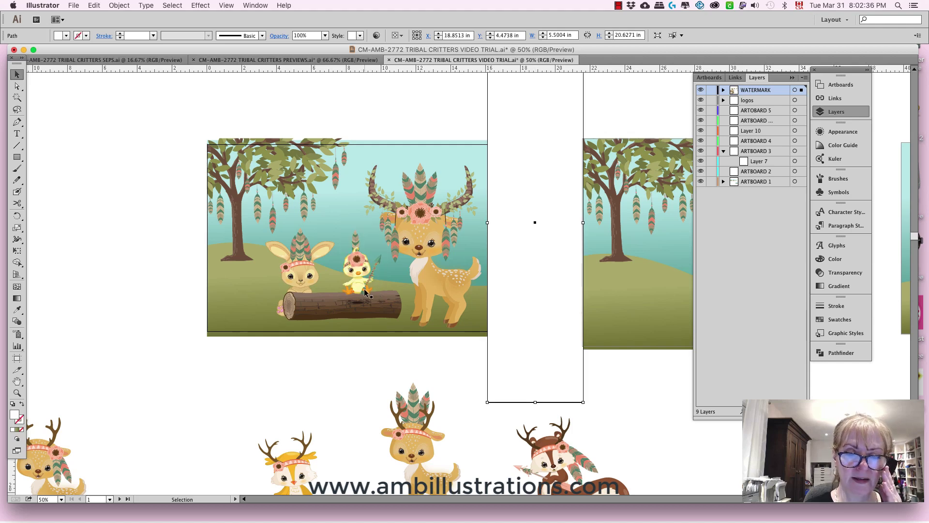
# - Move the chick a little to the left on the log
pyautogui.click(364, 289)
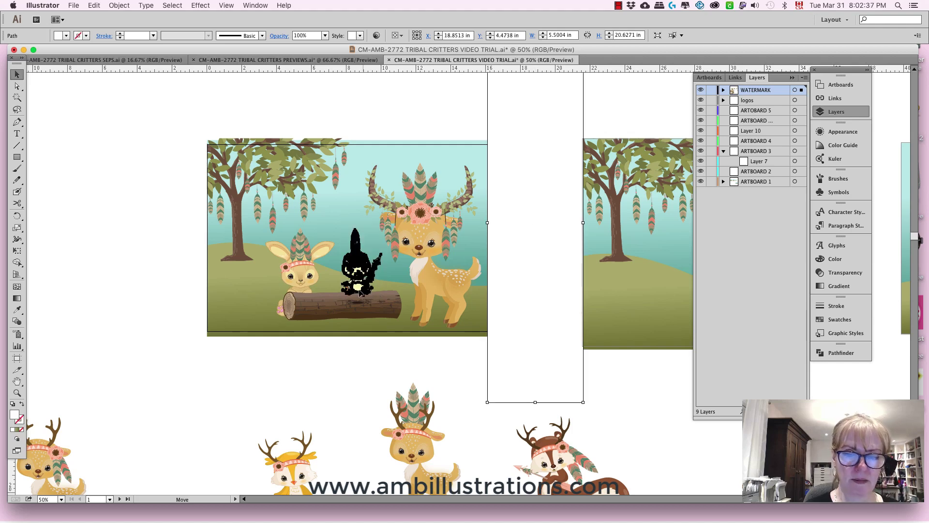
pyautogui.click(342, 362)
pyautogui.moveTo(344, 296); pyautogui.dragTo(332, 301)
# - Paste a squirrel copy shrunk to about 4.00 by 3.47 in beside the log's end
pyautogui.click(562, 463)
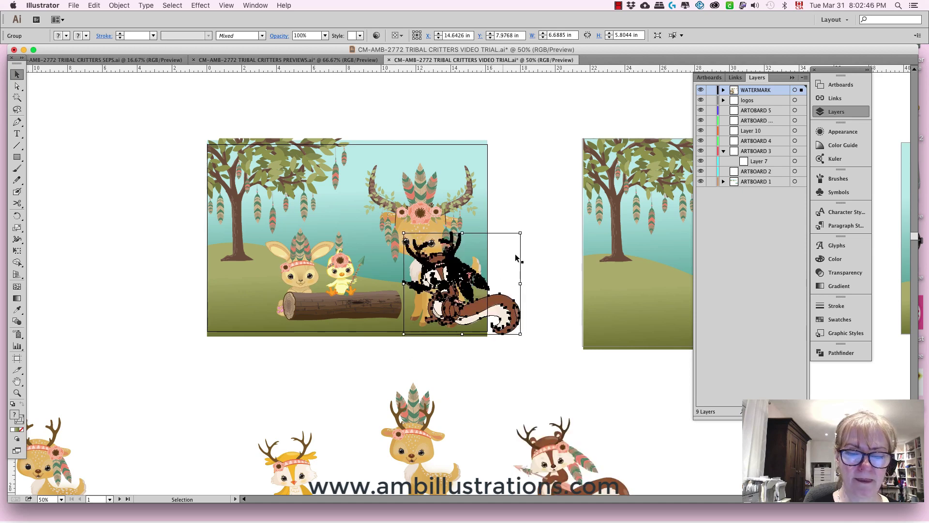
pyautogui.moveTo(522, 235); pyautogui.dragTo(498, 252)
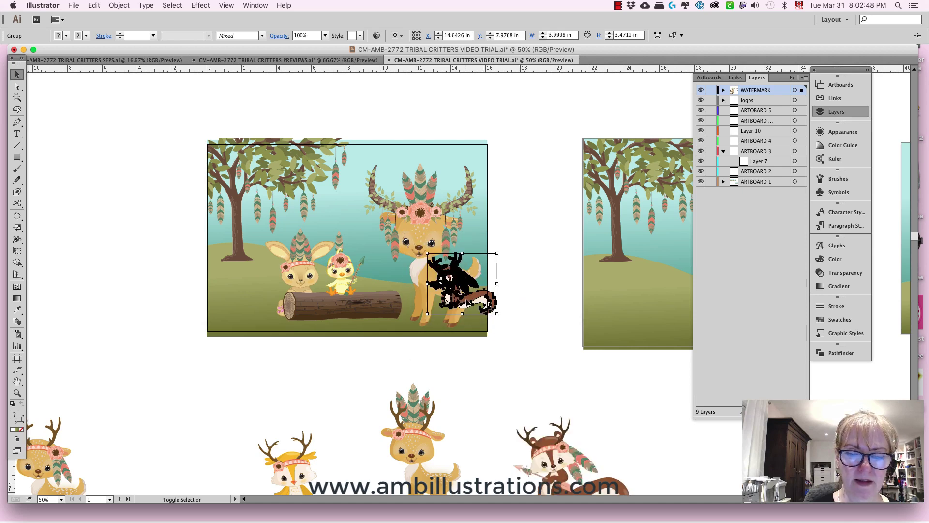
pyautogui.moveTo(467, 302); pyautogui.dragTo(395, 320)
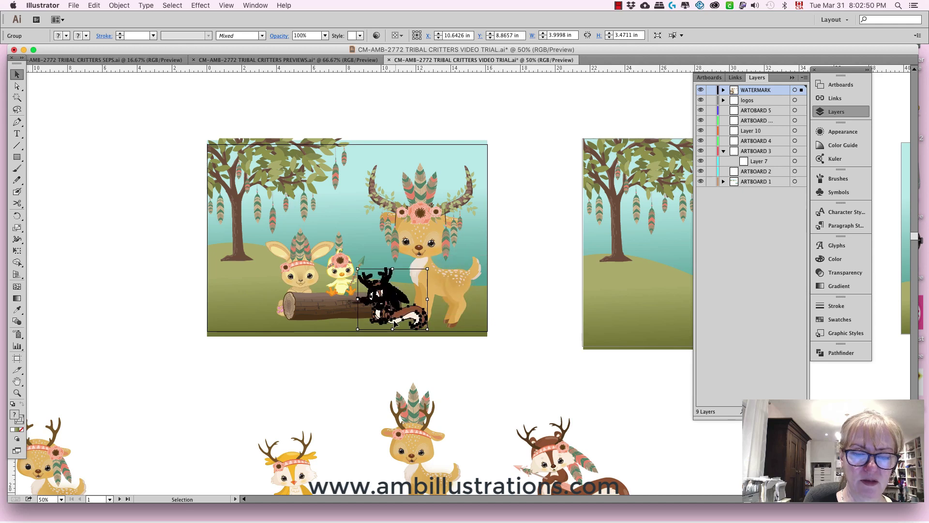
pyautogui.click(499, 284)
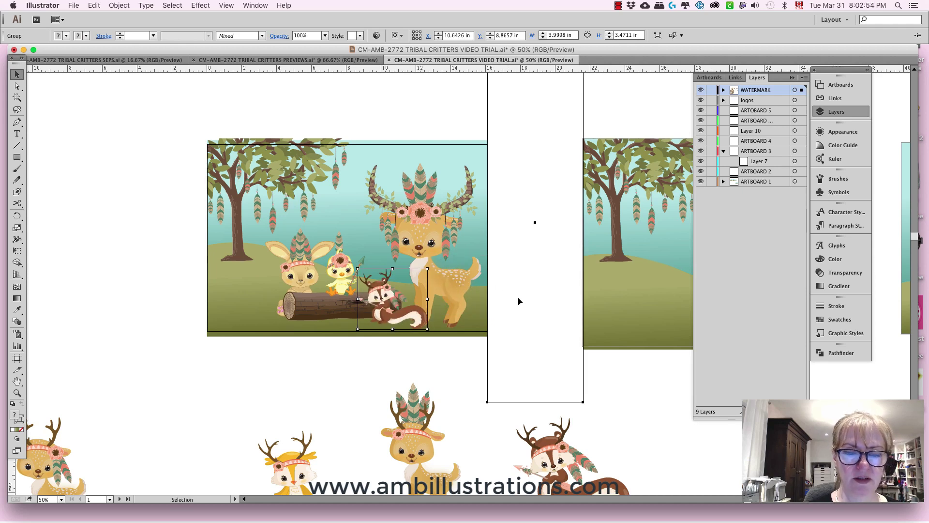
pyautogui.click(498, 404)
pyautogui.press('super+minus')
pyautogui.press('super+minus')
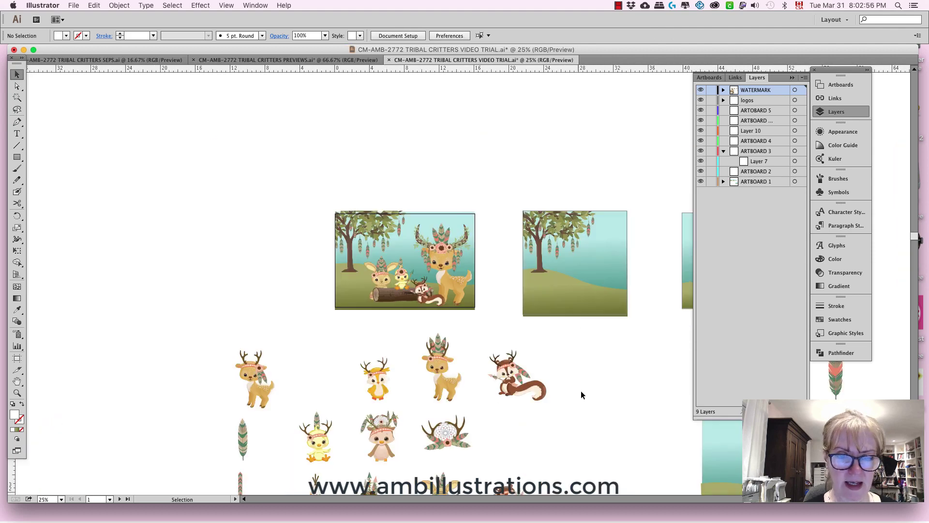
# - Move the small white cloud into the first scene's sky
pyautogui.moveTo(591, 406); pyautogui.dragTo(452, 387)
pyautogui.moveTo(429, 327); pyautogui.dragTo(611, 373)
pyautogui.click(583, 323)
pyautogui.moveTo(583, 323); pyautogui.dragTo(266, 221)
# - Delete the stray white rectangle and move a second cloud into the first scene
pyautogui.moveTo(513, 361); pyautogui.dragTo(514, 362)
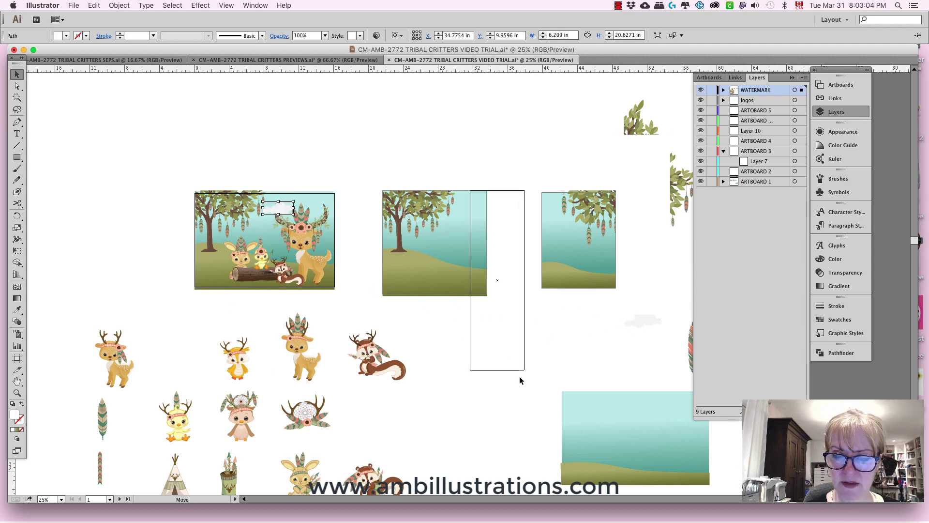
pyautogui.press('super+z')
pyautogui.press('a')
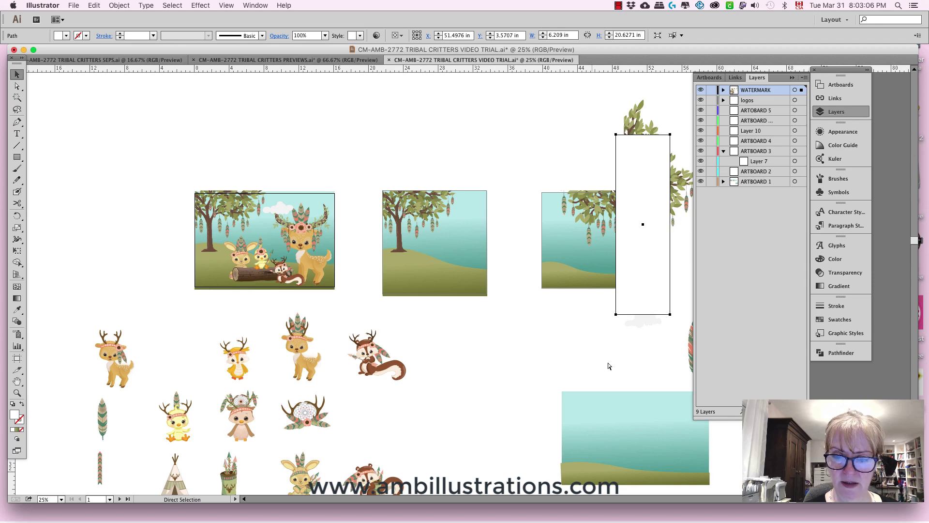
pyautogui.press('Delete')
pyautogui.press('v')
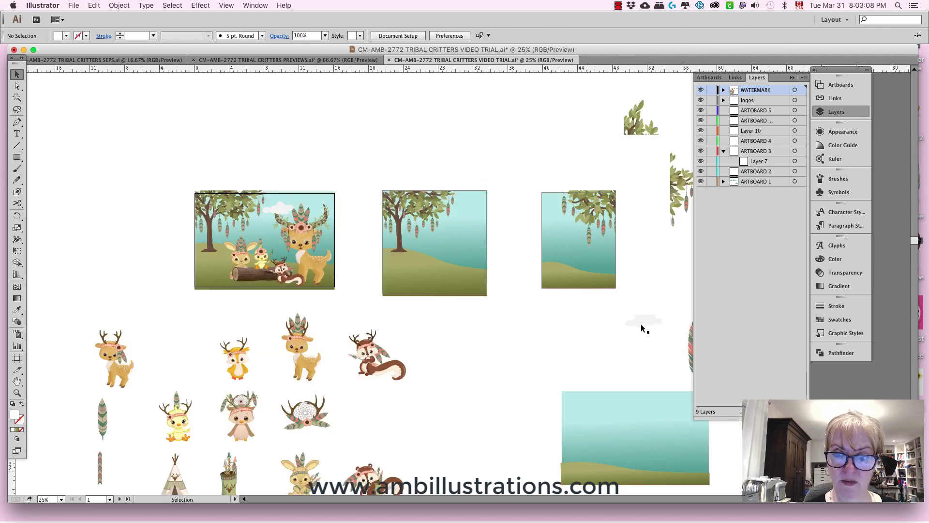
pyautogui.moveTo(643, 325); pyautogui.dragTo(251, 265)
# - Duplicate the cloud and shrink the copy to about 1.95 by 0.82 in
pyautogui.press('super+equal')
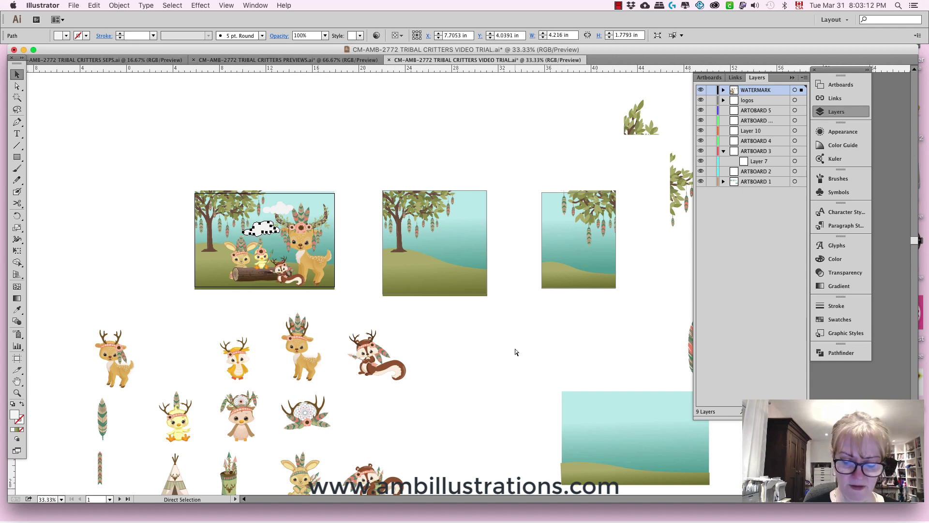
pyautogui.moveTo(356, 357); pyautogui.dragTo(591, 429)
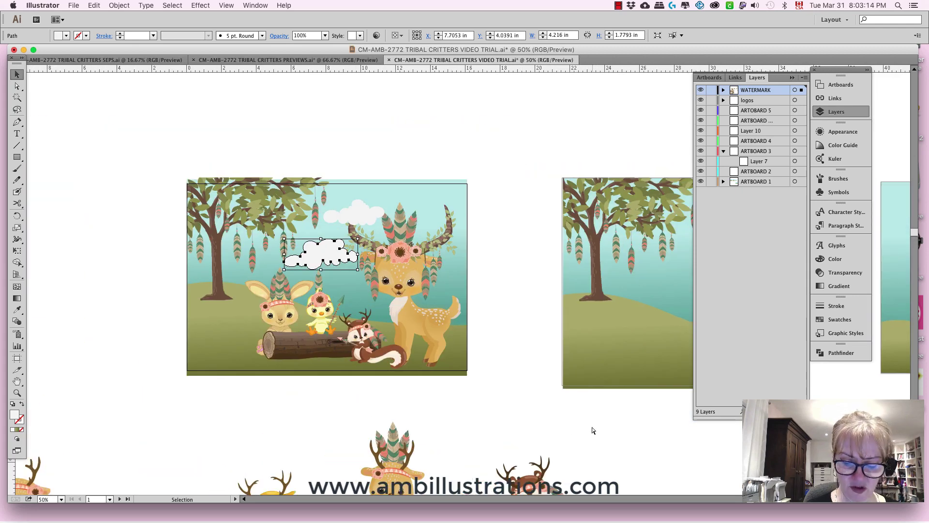
pyautogui.press('super+equal')
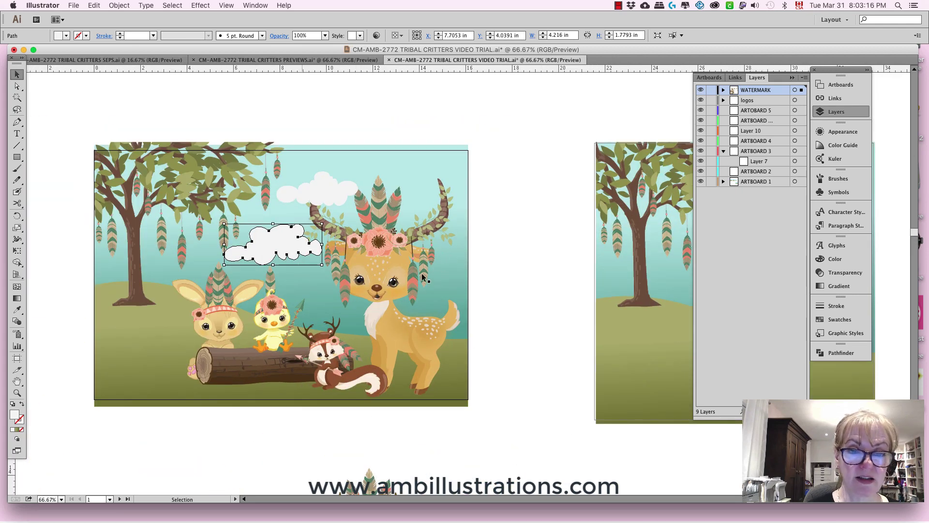
pyautogui.press('super+c')
pyautogui.press('super+v')
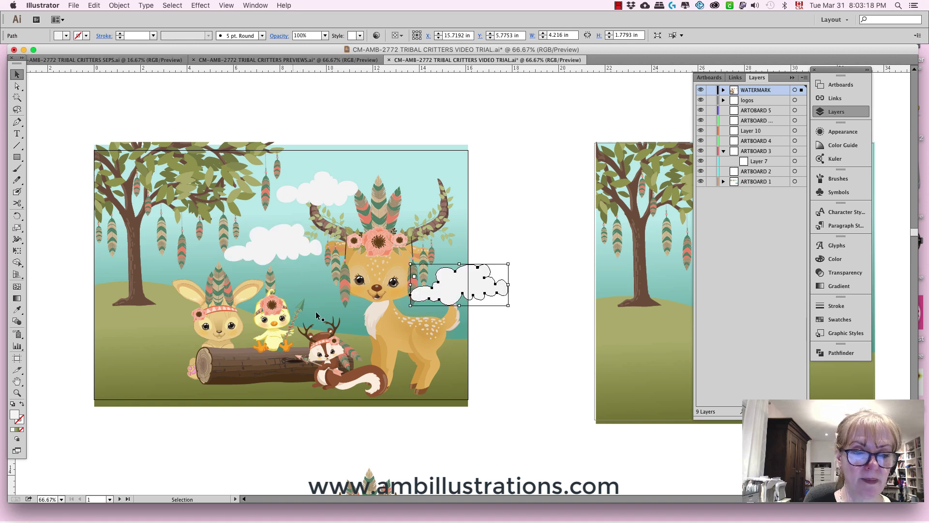
pyautogui.moveTo(508, 265); pyautogui.dragTo(455, 275)
# - Bring the deer to the front with Object > Arrange > Bring to Front
pyautogui.click(350, 212)
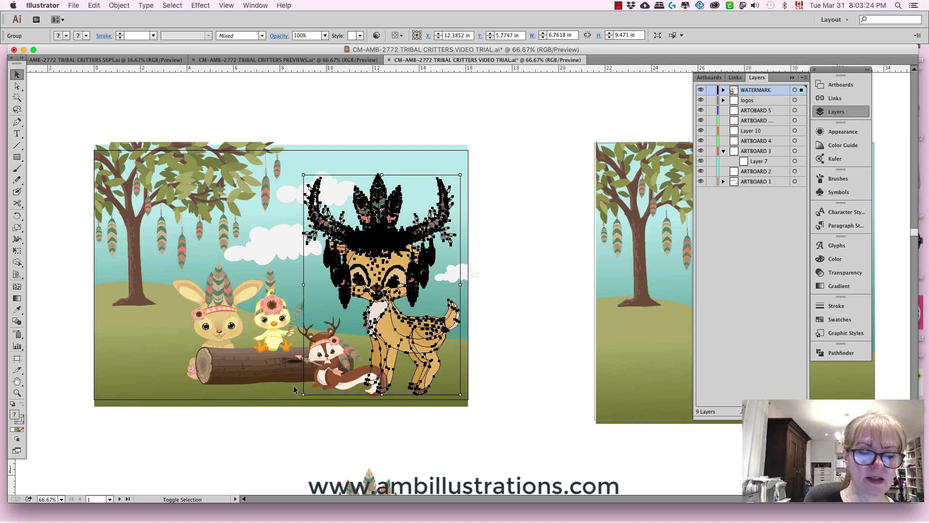
pyautogui.click(119, 5)
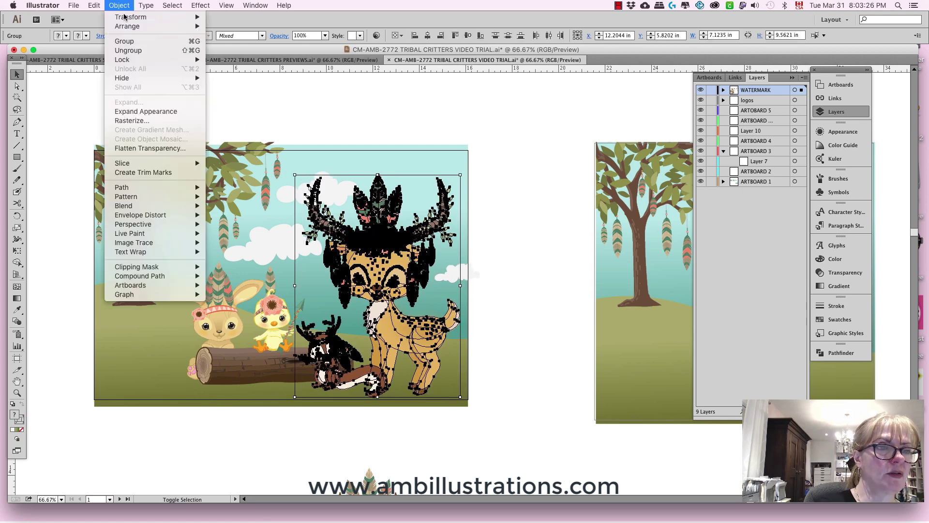
pyautogui.moveTo(175, 28)
pyautogui.click(255, 27)
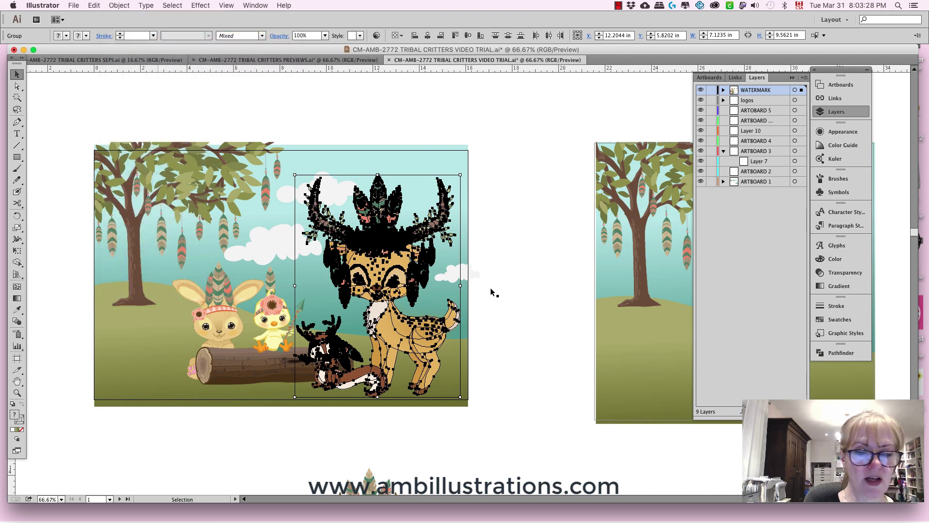
pyautogui.click(487, 386)
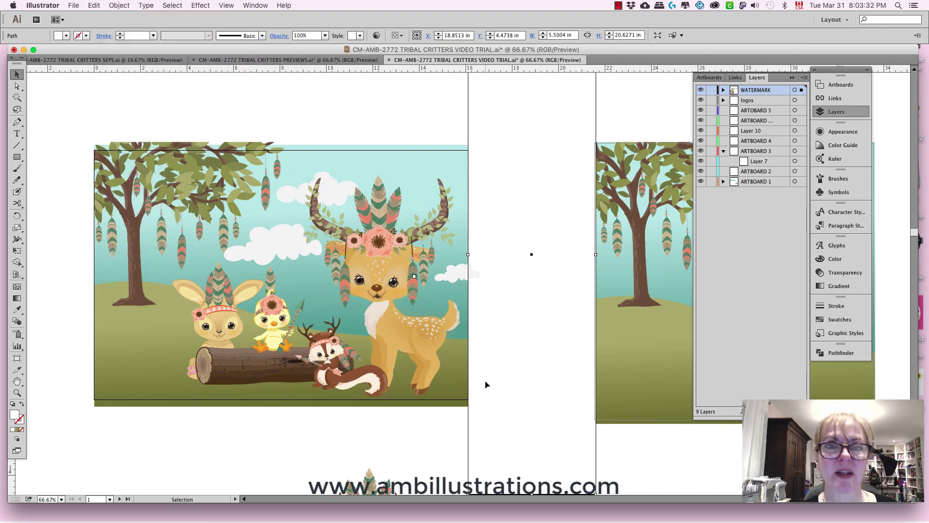
# - Find and select the arrow quiver among the spare artwork
pyautogui.press('space')
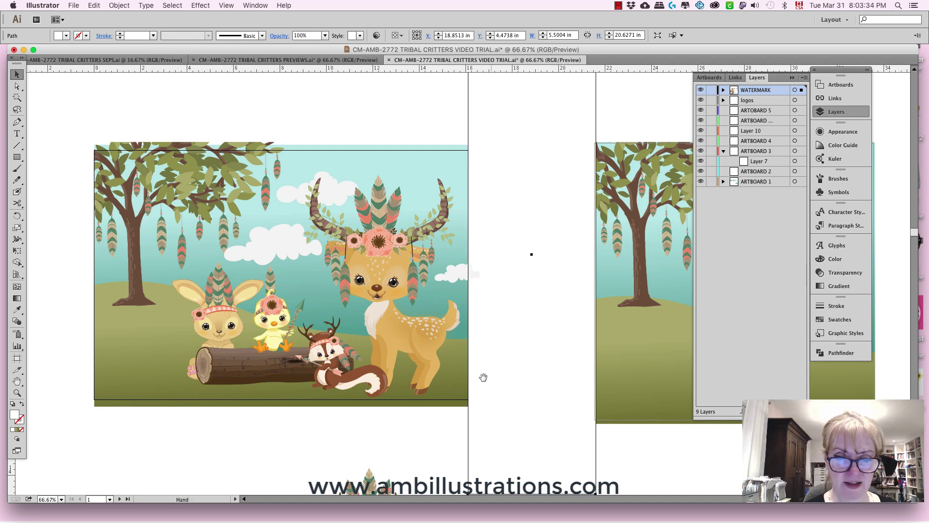
pyautogui.moveTo(443, 424); pyautogui.dragTo(545, 362)
pyautogui.moveTo(540, 402); pyautogui.dragTo(553, 302)
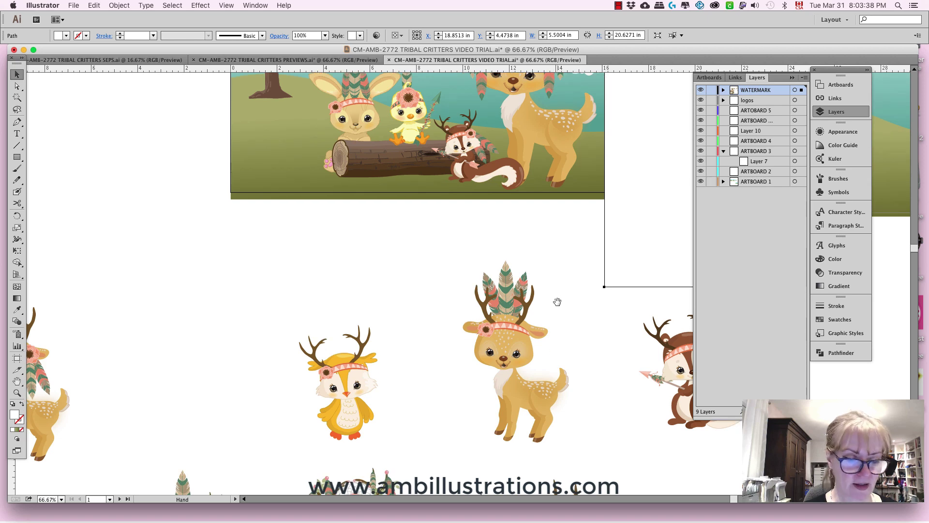
pyautogui.press('super+minus')
pyautogui.press('space')
pyautogui.moveTo(481, 455); pyautogui.dragTo(490, 343)
pyautogui.moveTo(445, 406); pyautogui.dragTo(465, 364)
pyautogui.click(401, 426)
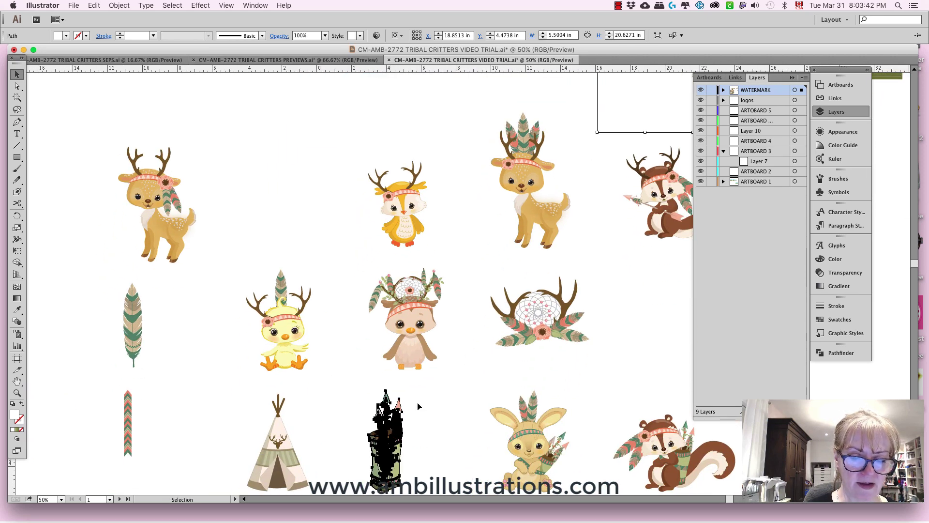
pyautogui.scroll(5, 465, 423)
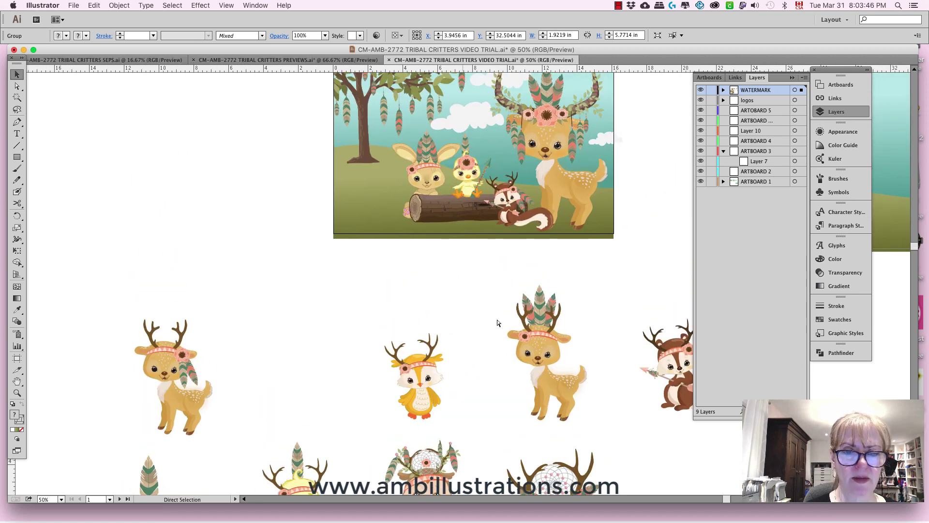
# - Paste the quiver beside the tree trunk, shrunk to about 0.95 by 2.23 in and slightly tilted
pyautogui.press('super+v')
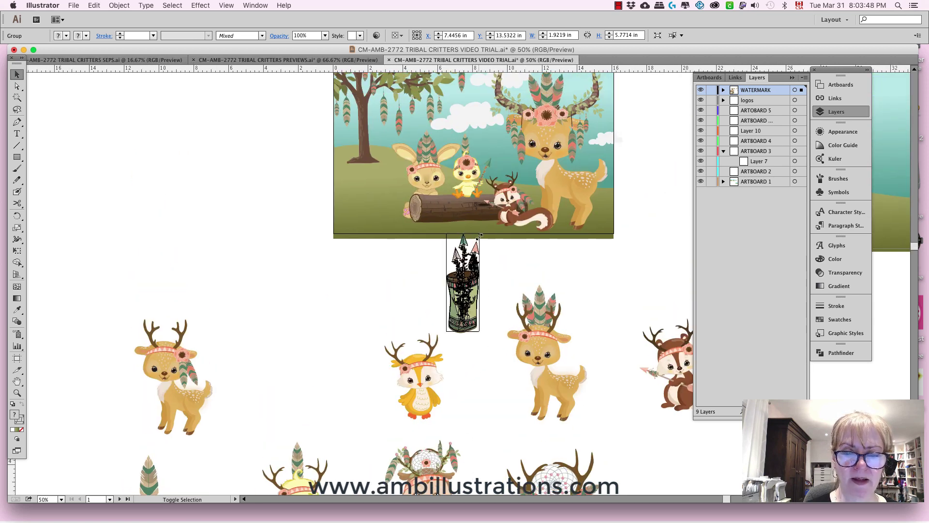
pyautogui.moveTo(480, 236); pyautogui.dragTo(361, 156)
pyautogui.scroll(5, 375, 349)
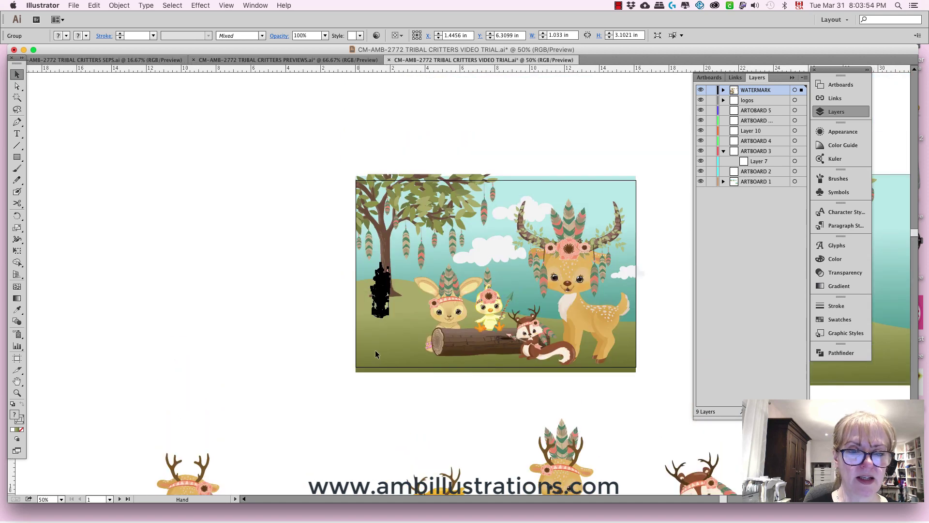
pyautogui.moveTo(390, 264); pyautogui.dragTo(387, 271)
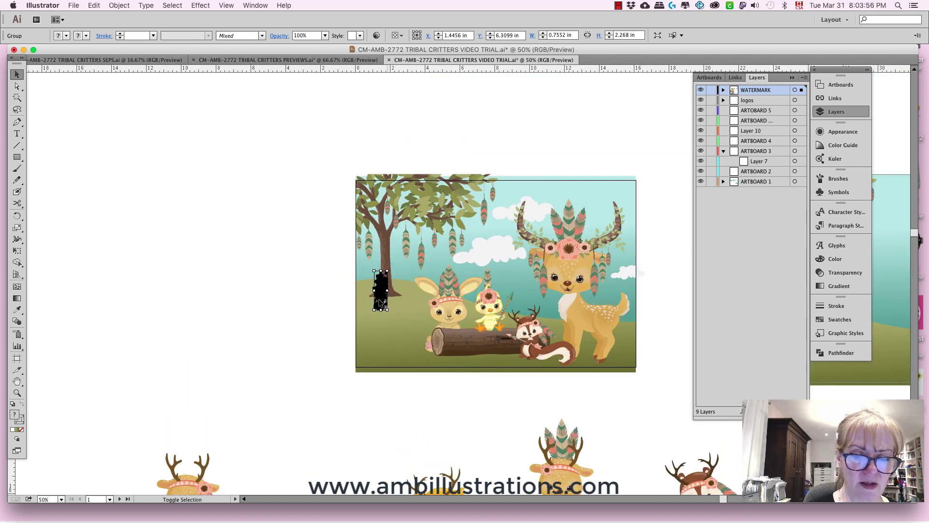
pyautogui.moveTo(379, 303); pyautogui.dragTo(376, 307)
pyautogui.press('r')
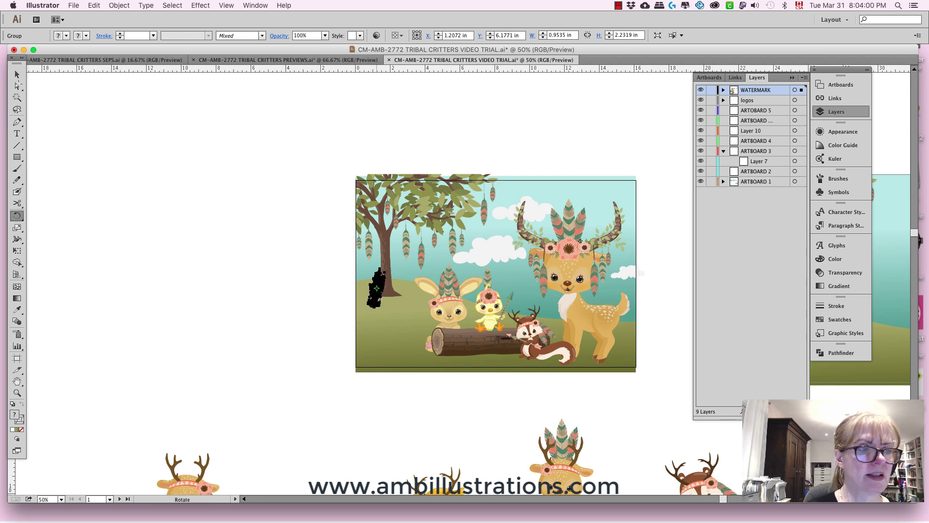
pyautogui.press('v')
pyautogui.click(265, 385)
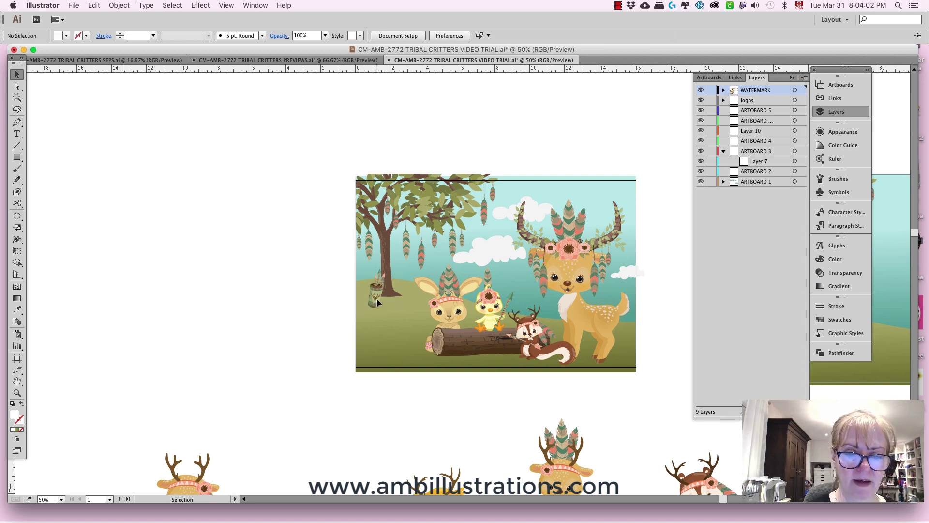
# - Nudge the quiver slightly up and look over the spare characters below the scene
pyautogui.moveTo(377, 302); pyautogui.dragTo(378, 299)
pyautogui.click(341, 394)
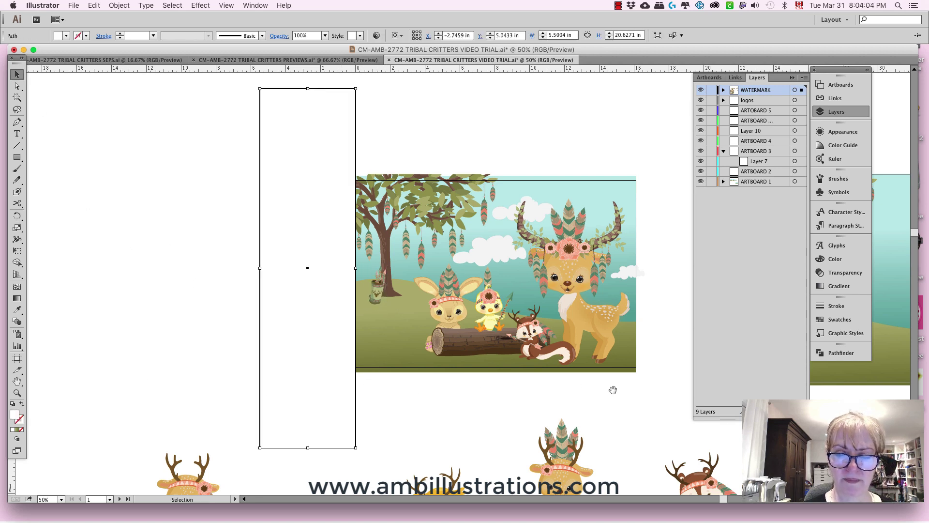
pyautogui.moveTo(613, 389); pyautogui.dragTo(534, 290)
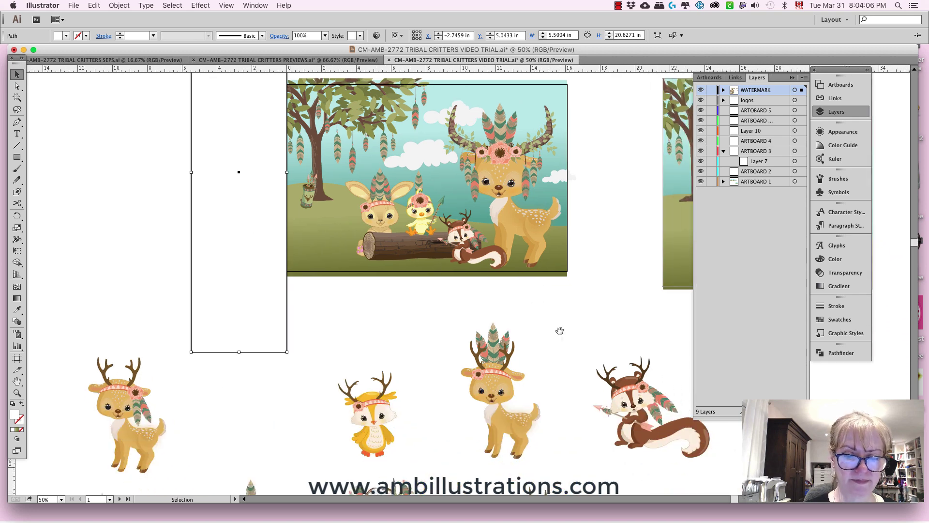
pyautogui.moveTo(560, 331); pyautogui.dragTo(543, 241)
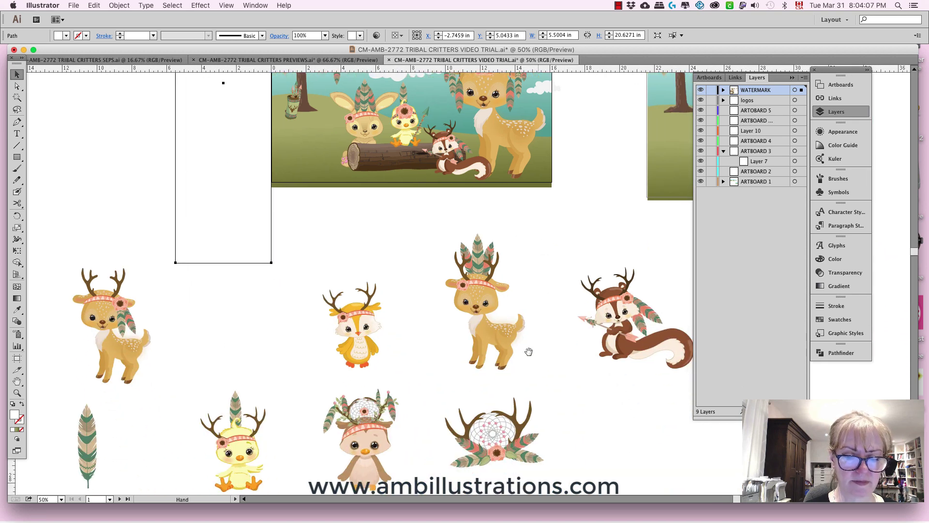
pyautogui.click(373, 446)
pyautogui.moveTo(587, 404); pyautogui.dragTo(599, 447)
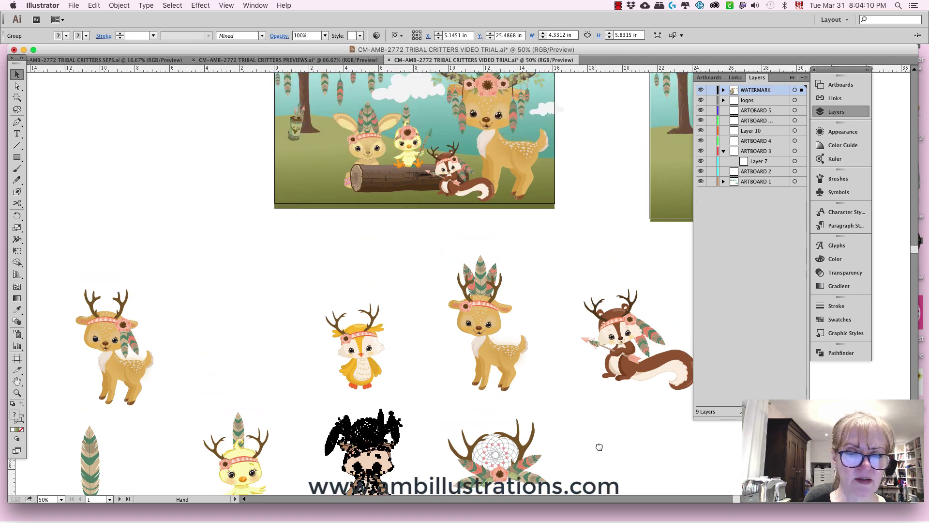
pyautogui.moveTo(408, 385); pyautogui.dragTo(425, 435)
pyautogui.click(379, 415)
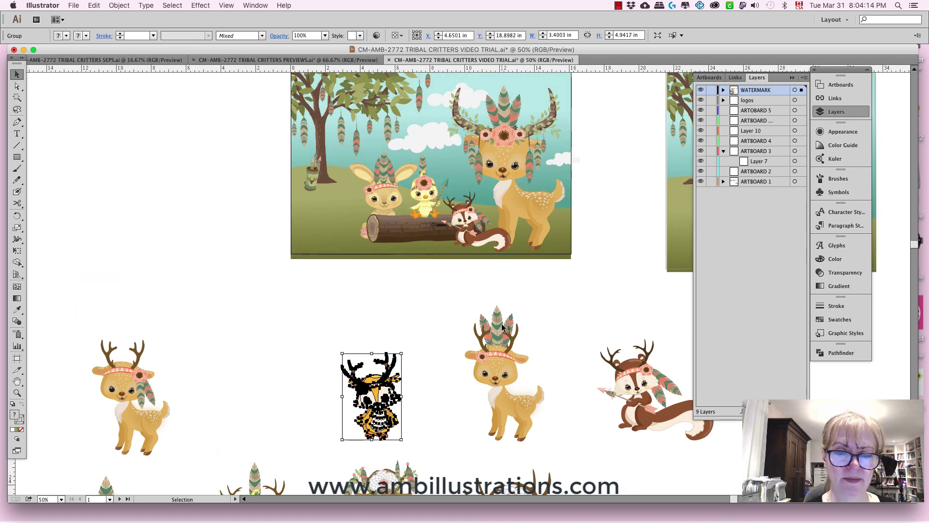
# - Paste a log copy rotated 90° upright, moved left and zoomed to 150%
pyautogui.click(403, 243)
pyautogui.press('super+c')
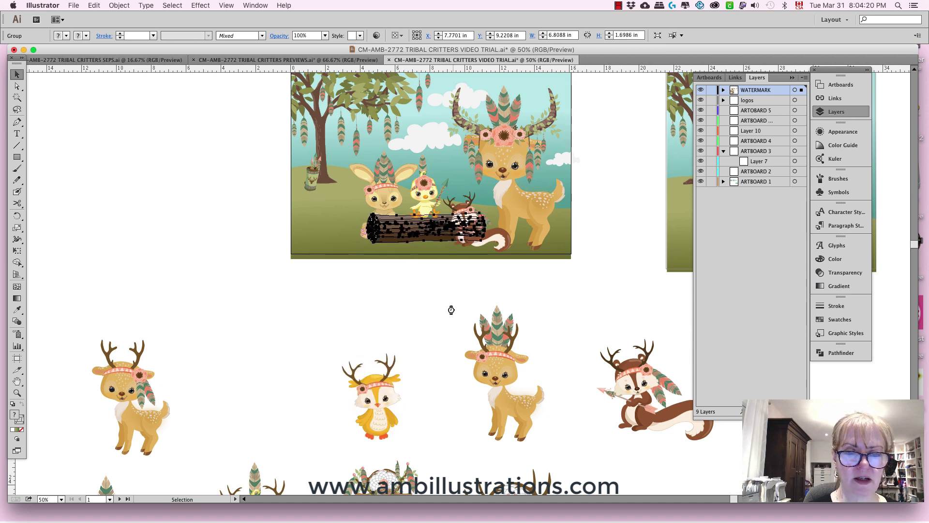
pyautogui.press('super+v')
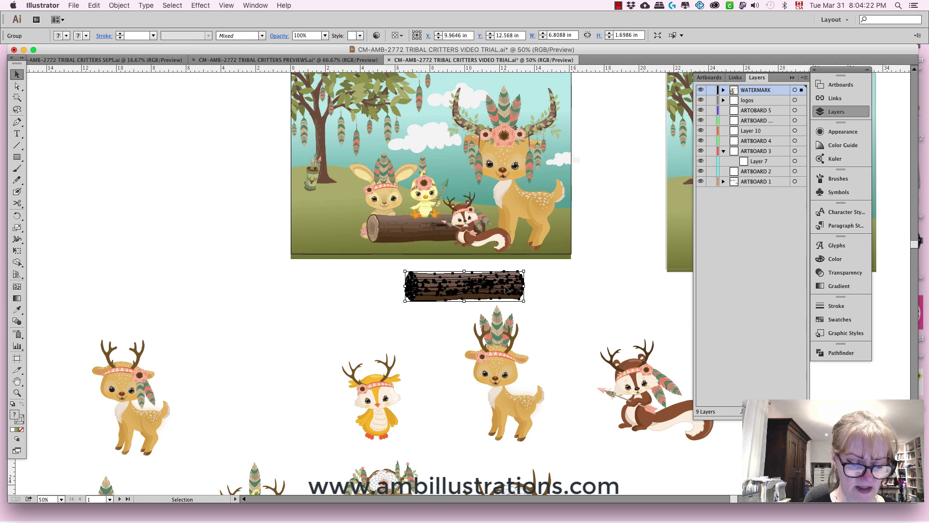
pyautogui.press('r')
pyautogui.moveTo(506, 288); pyautogui.dragTo(462, 355)
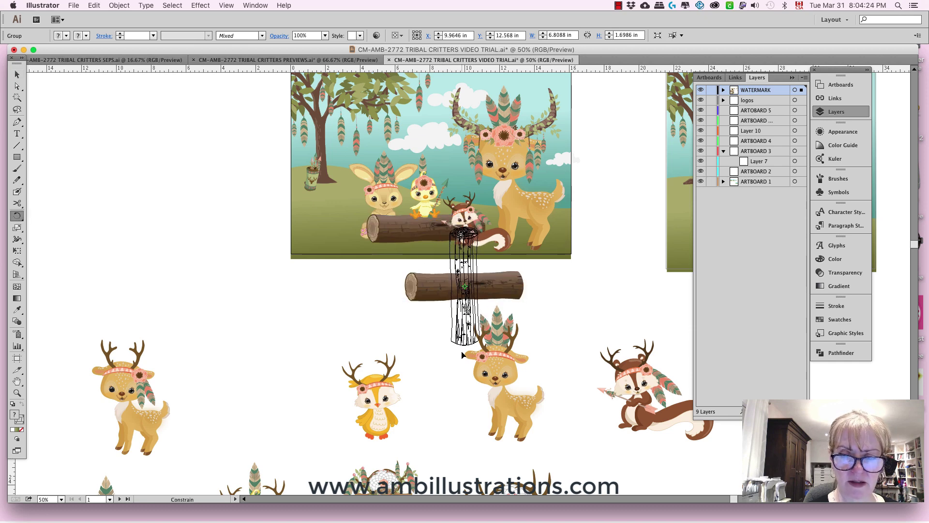
pyautogui.moveTo(72, 140); pyautogui.dragTo(72, 140)
pyautogui.press('v')
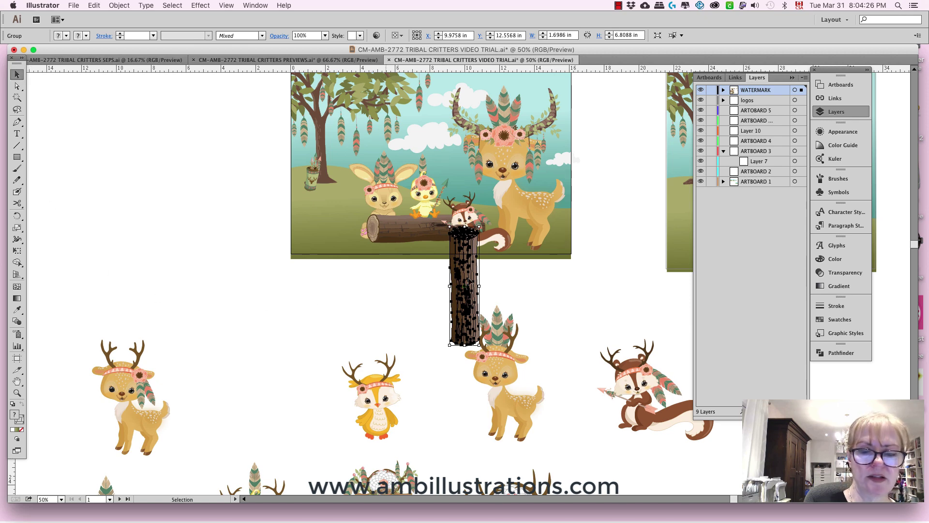
pyautogui.moveTo(469, 288); pyautogui.dragTo(286, 347)
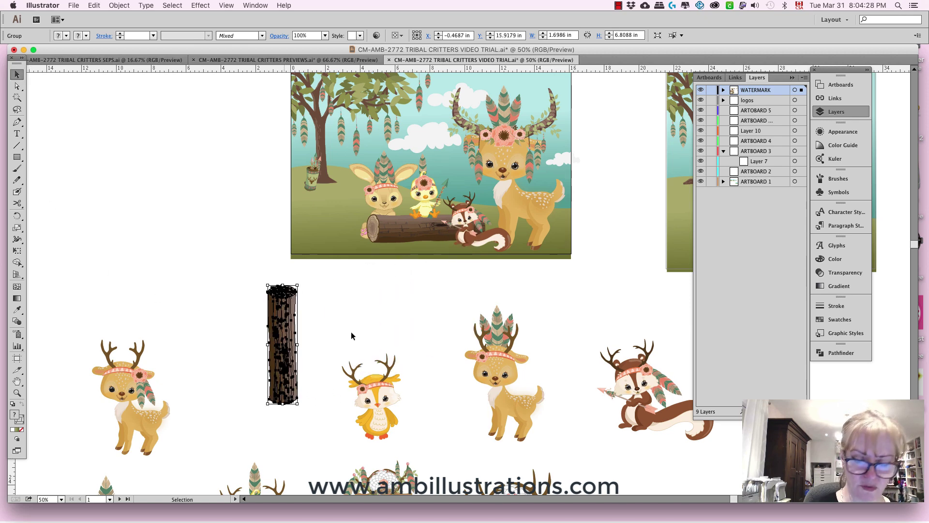
pyautogui.press('super+equal')
pyautogui.press('super+equal')
pyautogui.moveTo(290, 400); pyautogui.dragTo(508, 394)
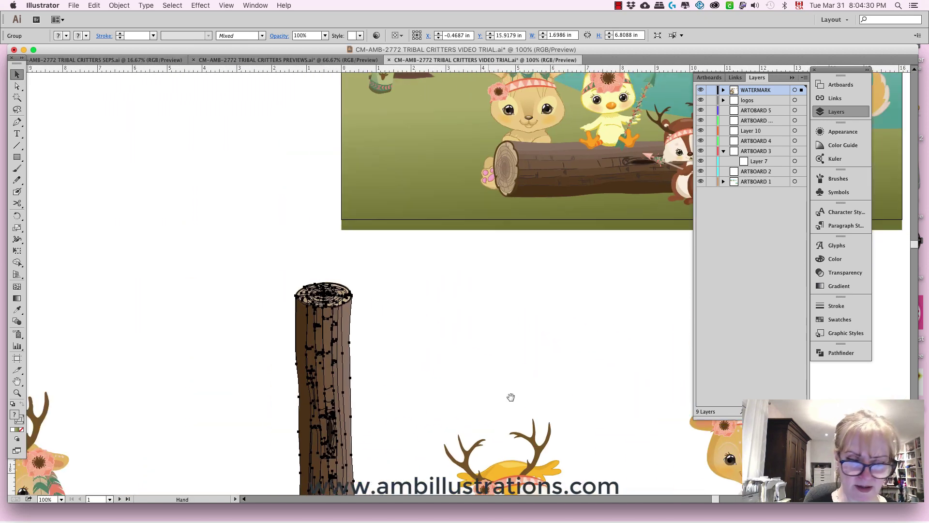
pyautogui.press('super+equal')
pyautogui.moveTo(355, 367); pyautogui.dragTo(458, 352)
# - Slice the upright log below its top with the Knife and delete the lower bark paths
pyautogui.click(17, 203)
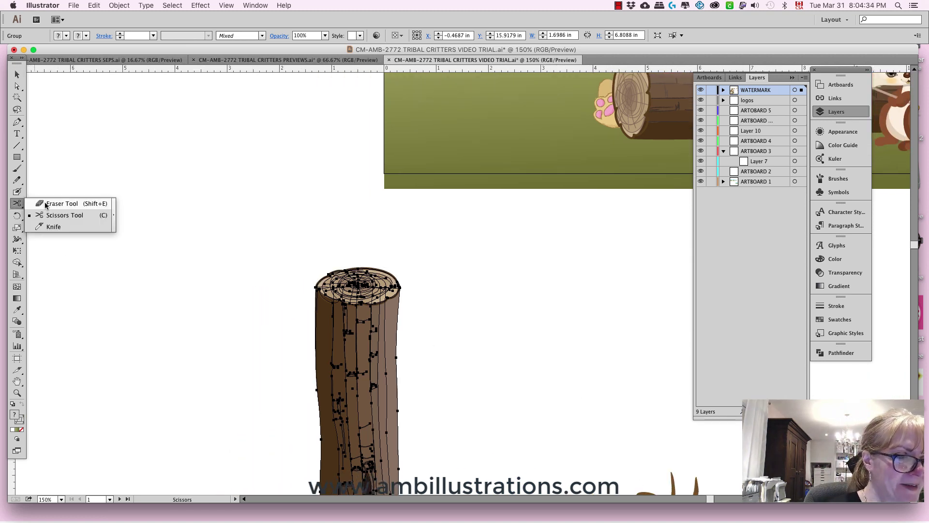
pyautogui.click(51, 226)
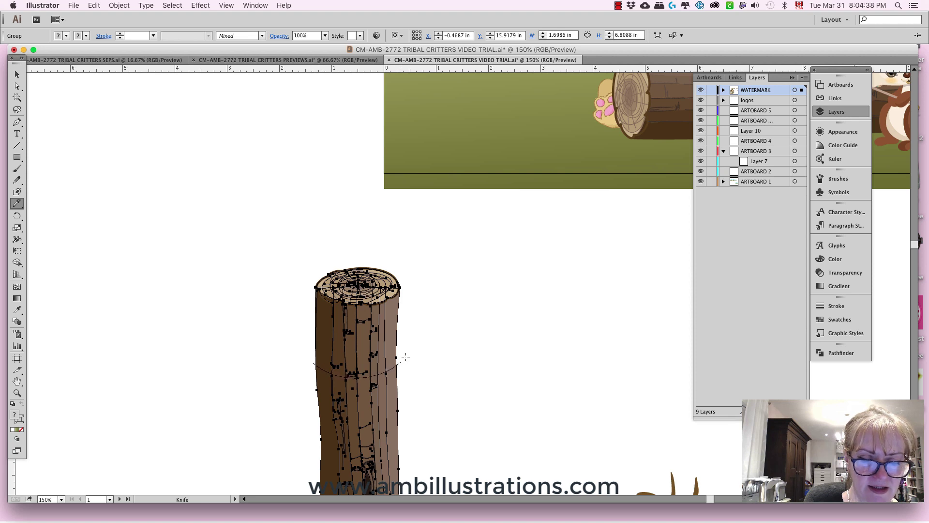
pyautogui.moveTo(415, 342); pyautogui.dragTo(414, 341)
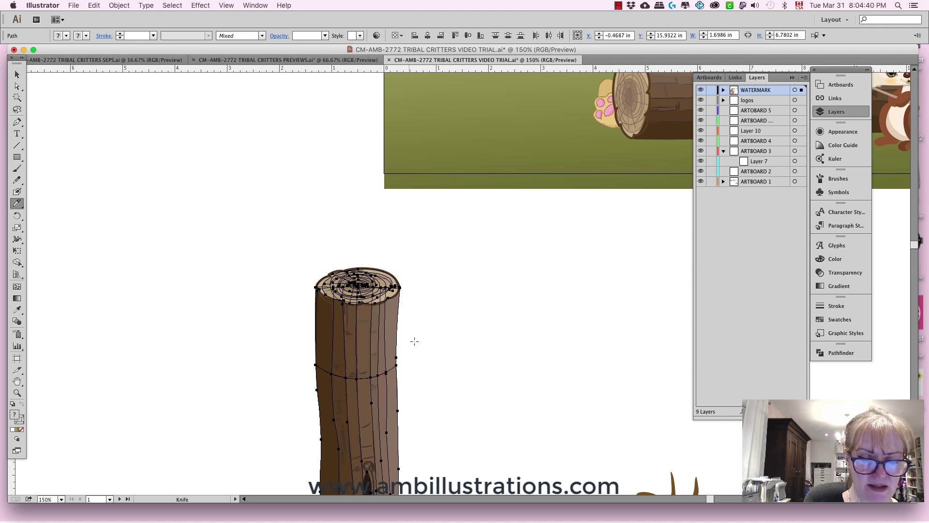
pyautogui.click(17, 87)
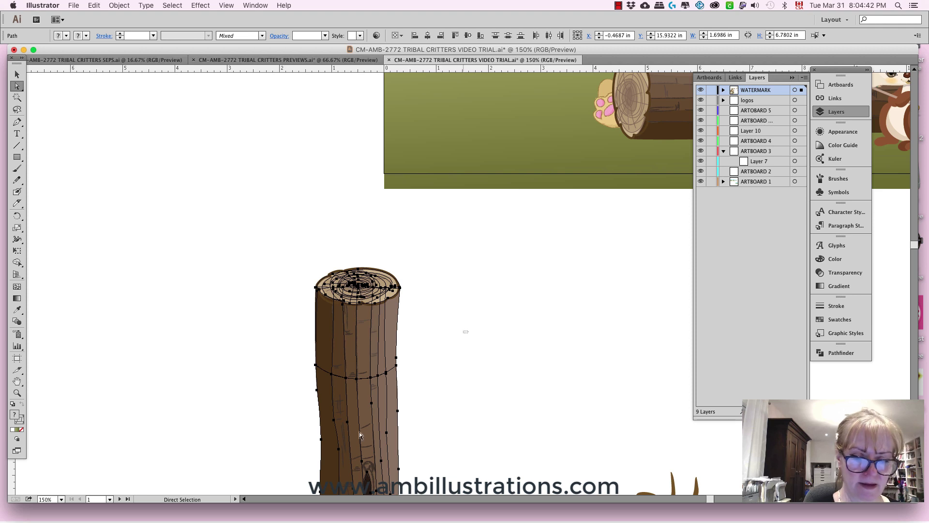
pyautogui.press('super+shift+a')
pyautogui.moveTo(426, 473); pyautogui.dragTo(427, 469)
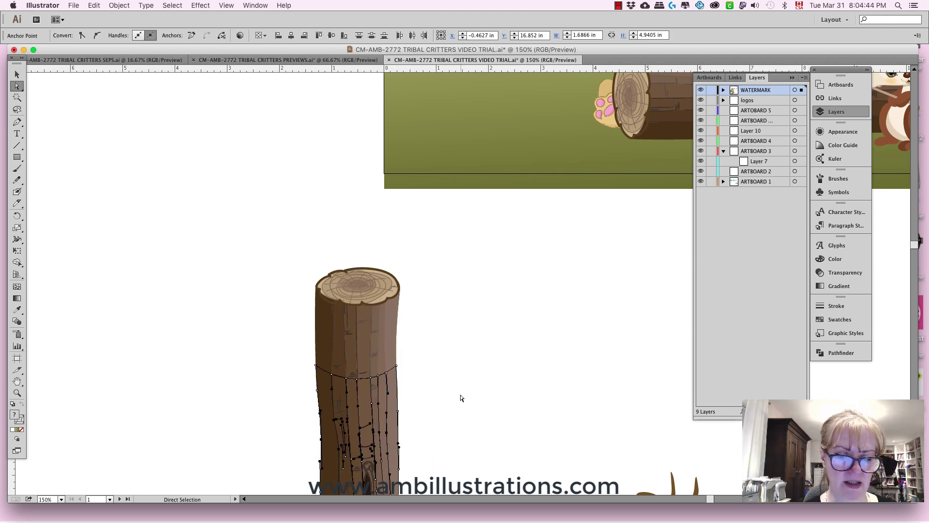
pyautogui.press('Delete')
pyautogui.press('Delete')
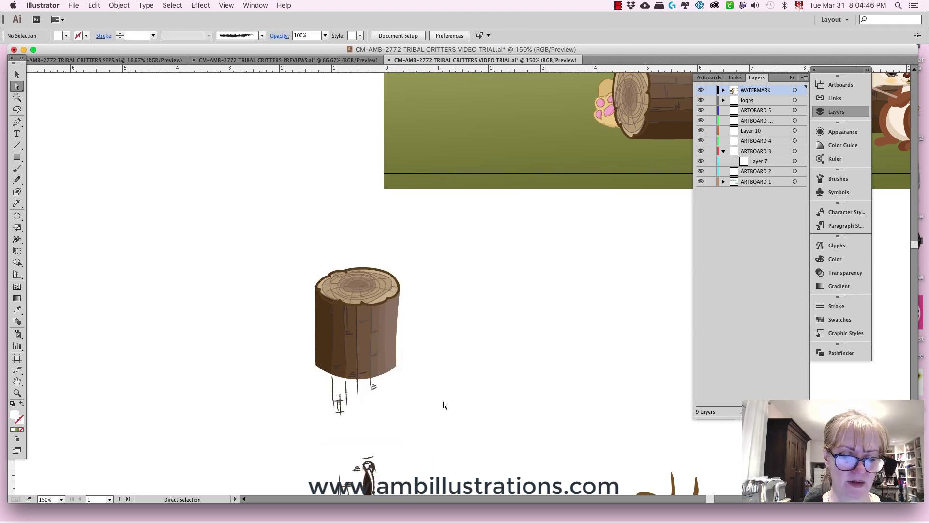
# - Shorten the white rectangle near the stump from its bottom
pyautogui.click(401, 408)
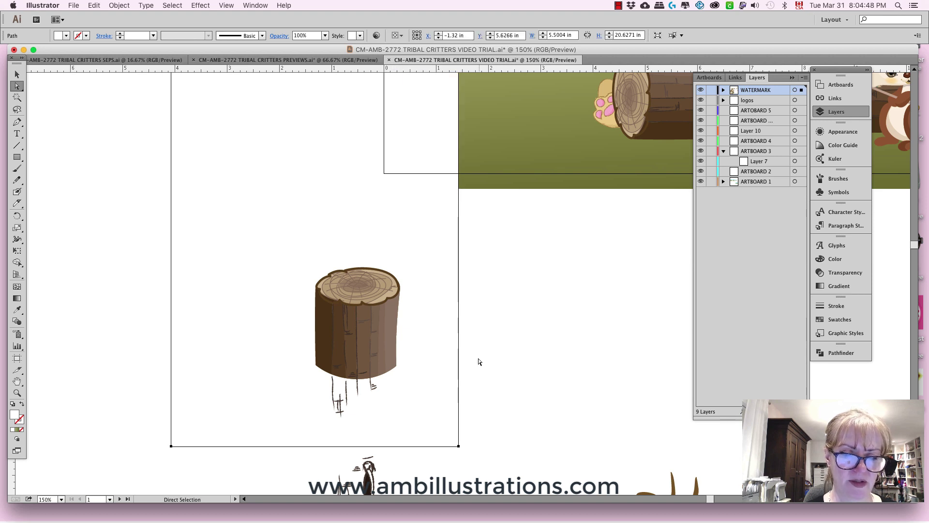
pyautogui.press('super+z')
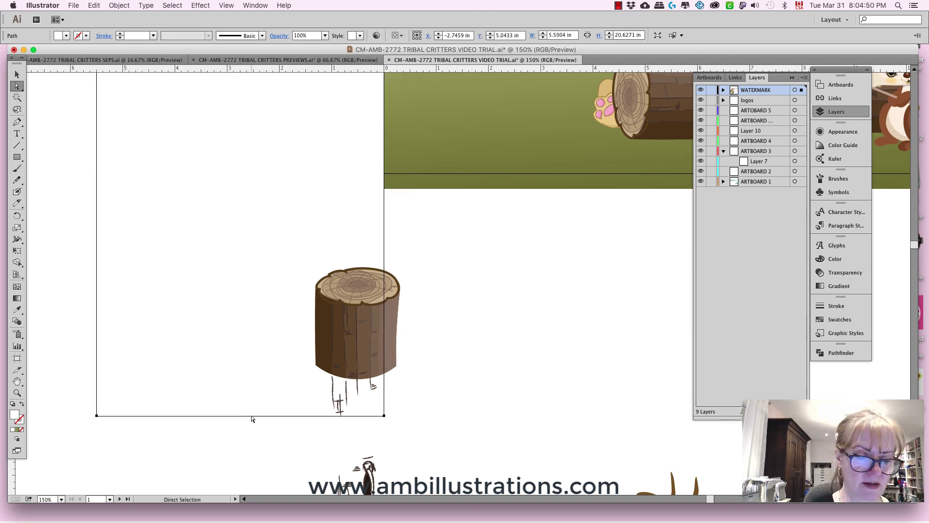
pyautogui.press('v')
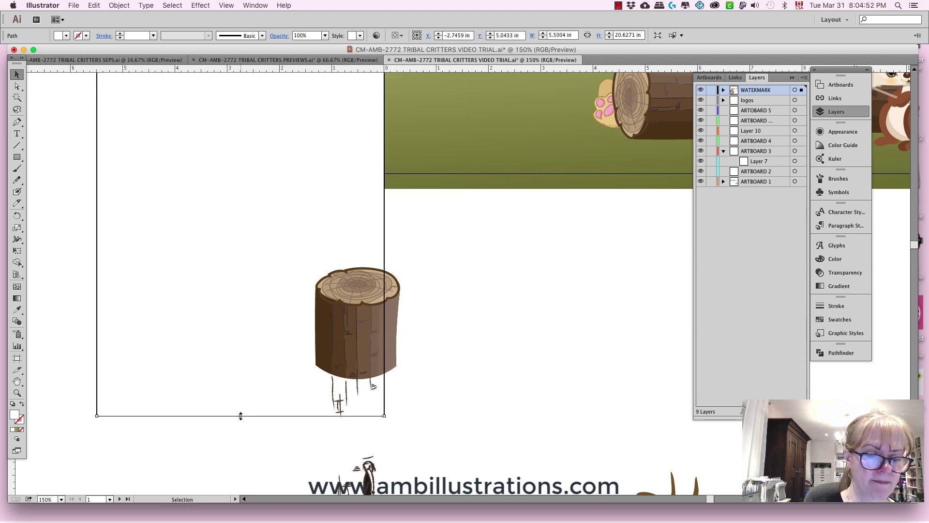
pyautogui.moveTo(240, 416); pyautogui.dragTo(253, 251)
pyautogui.moveTo(443, 302); pyautogui.dragTo(320, 394)
pyautogui.click(97, 203)
# - Delete the leftover sketch lines and small mark under the stump
pyautogui.press('a')
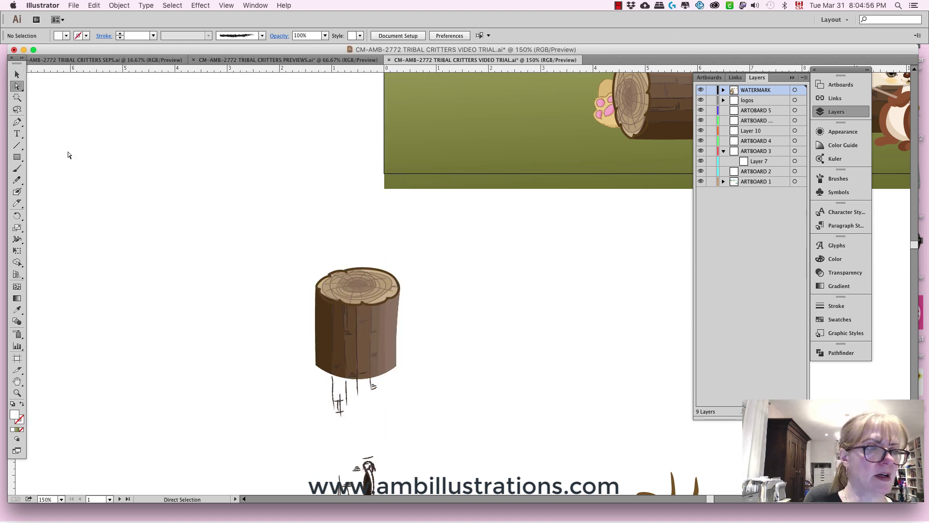
pyautogui.moveTo(335, 400); pyautogui.dragTo(390, 416)
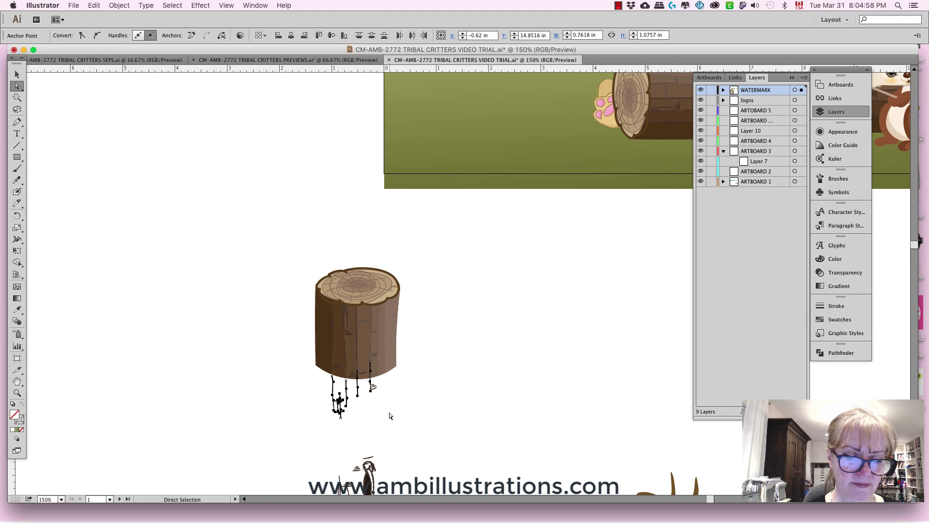
pyautogui.press('Delete')
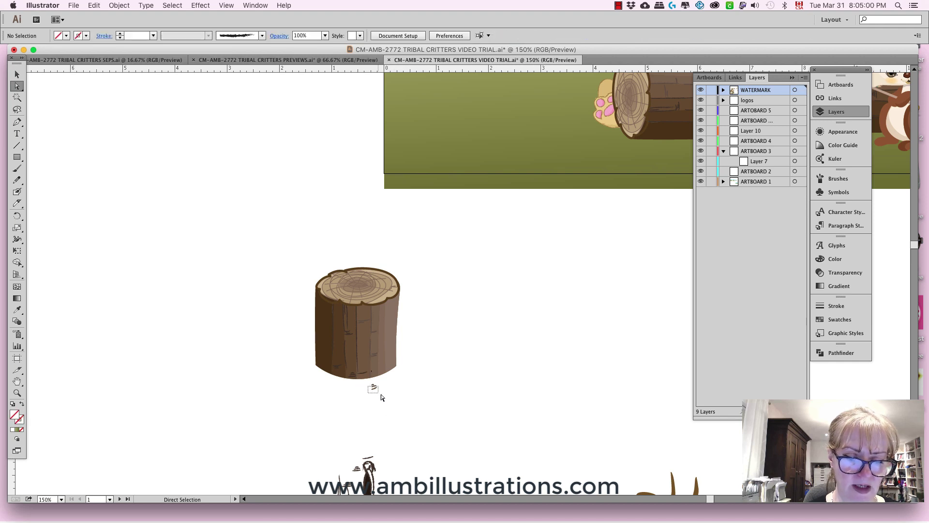
pyautogui.moveTo(379, 395); pyautogui.dragTo(374, 388)
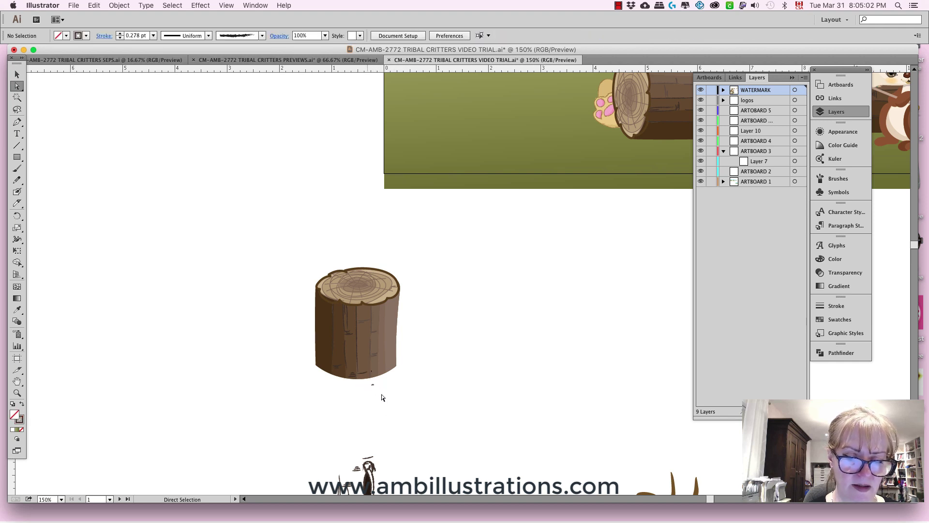
pyautogui.press('Delete')
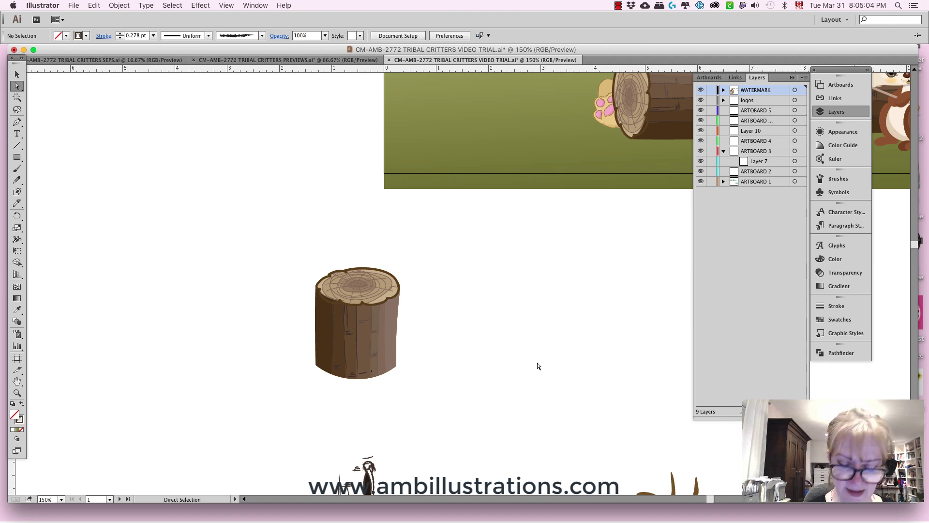
# - Delete the remaining lower log pieces and centre the finished stump
pyautogui.press('super+minus')
pyautogui.moveTo(434, 405); pyautogui.dragTo(411, 303)
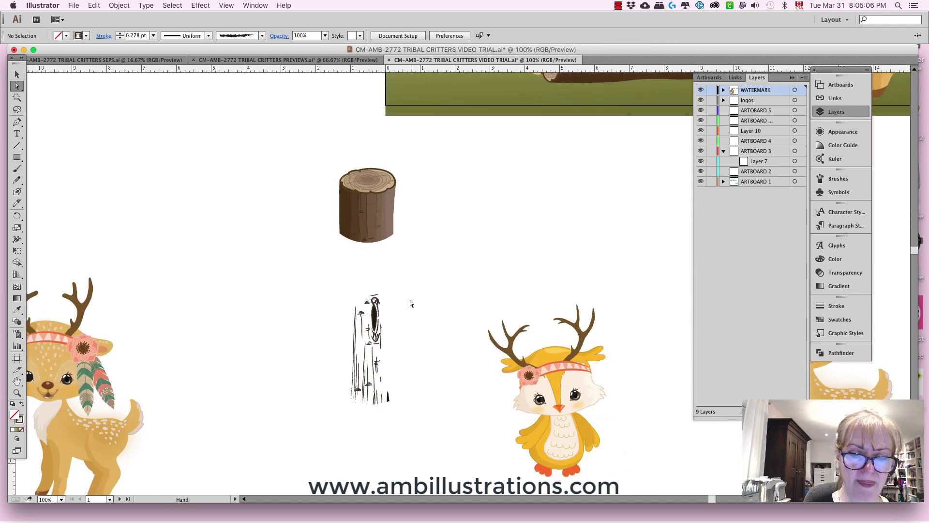
pyautogui.moveTo(337, 287)
pyautogui.mouseDown()
pyautogui.moveTo(374, 366)
pyautogui.moveTo(424, 422)
pyautogui.moveTo(436, 410)
pyautogui.mouseUp()
pyautogui.press('Delete')
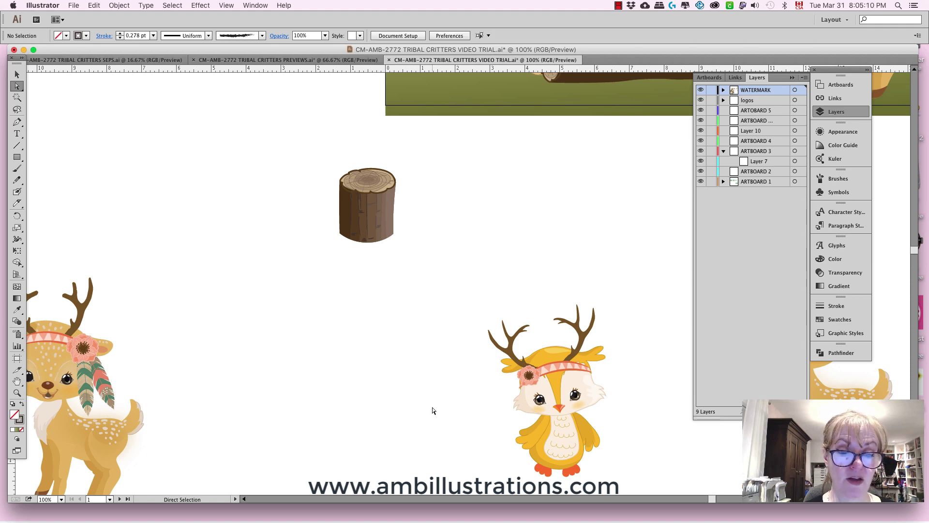
pyautogui.press('super+equal')
pyautogui.press('super+equal')
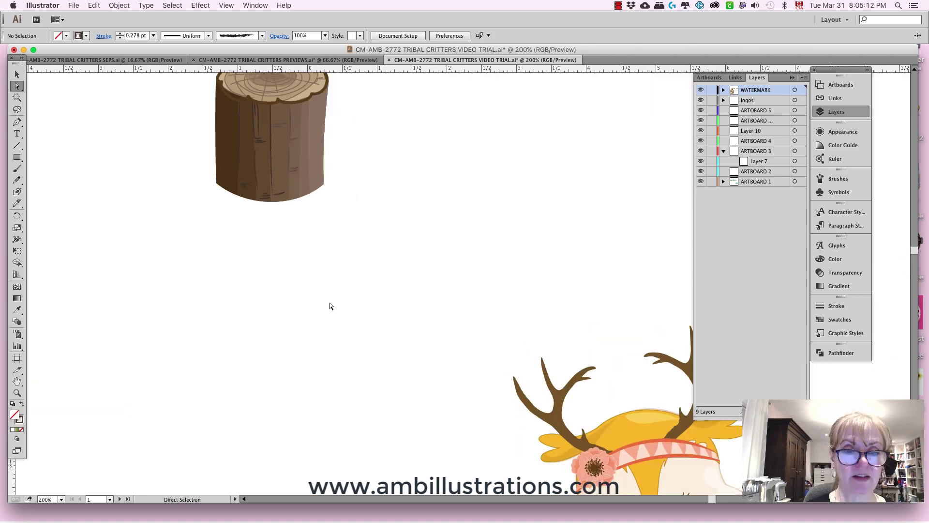
pyautogui.moveTo(330, 308); pyautogui.dragTo(412, 442)
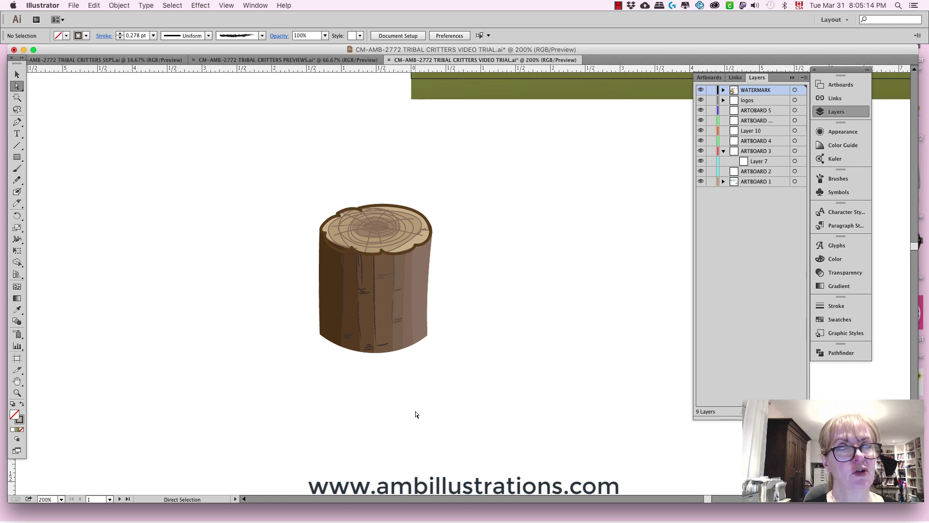
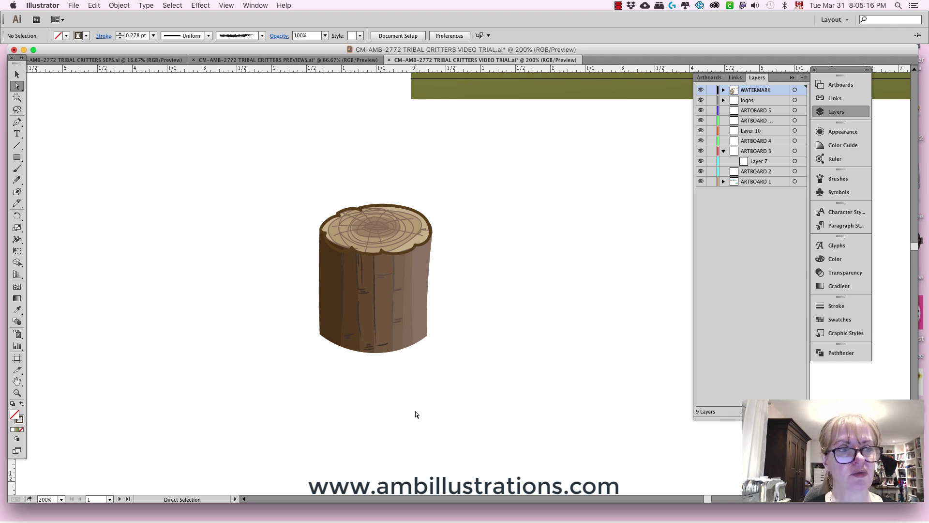
# - Drag the stump's bottom-right and left-edge anchors to smooth its sides
pyautogui.click(427, 335)
pyautogui.moveTo(428, 334); pyautogui.dragTo(427, 336)
pyautogui.click(321, 335)
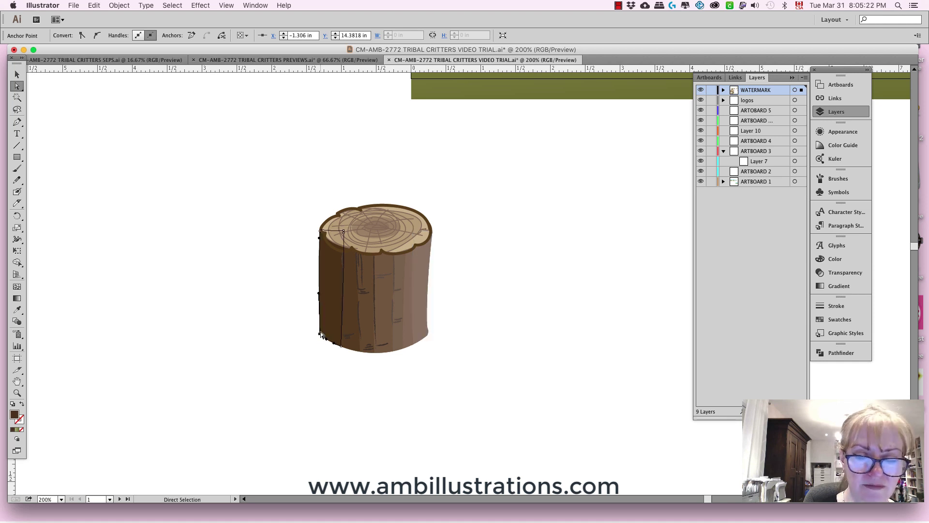
pyautogui.moveTo(319, 299); pyautogui.dragTo(322, 303)
pyautogui.click(444, 306)
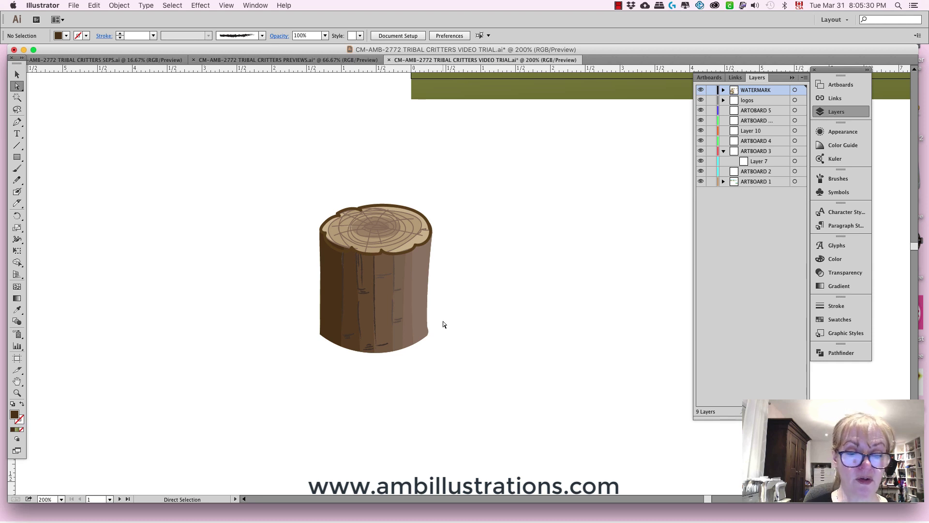
# - Undo an accidental move of the large white rectangle
pyautogui.press('v')
pyautogui.moveTo(301, 200); pyautogui.dragTo(471, 342)
pyautogui.press('super+z')
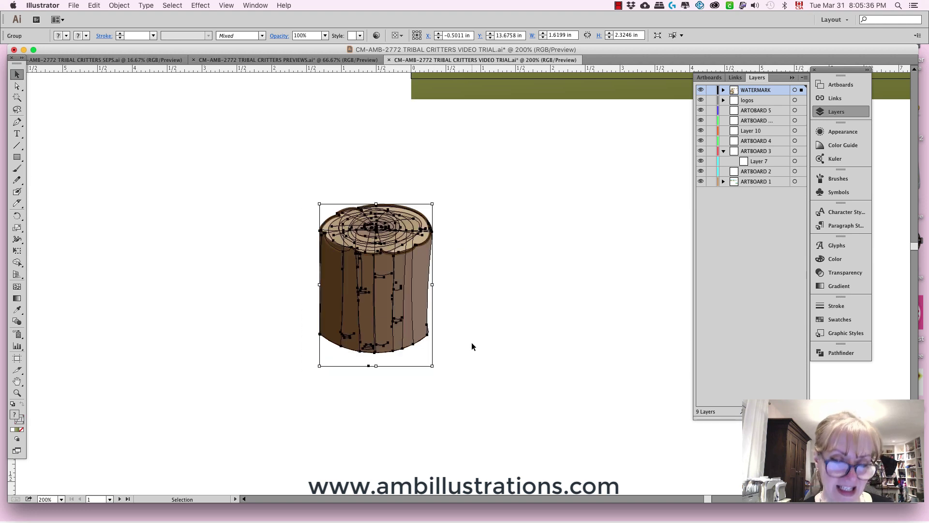
pyautogui.press('a')
pyautogui.press('v')
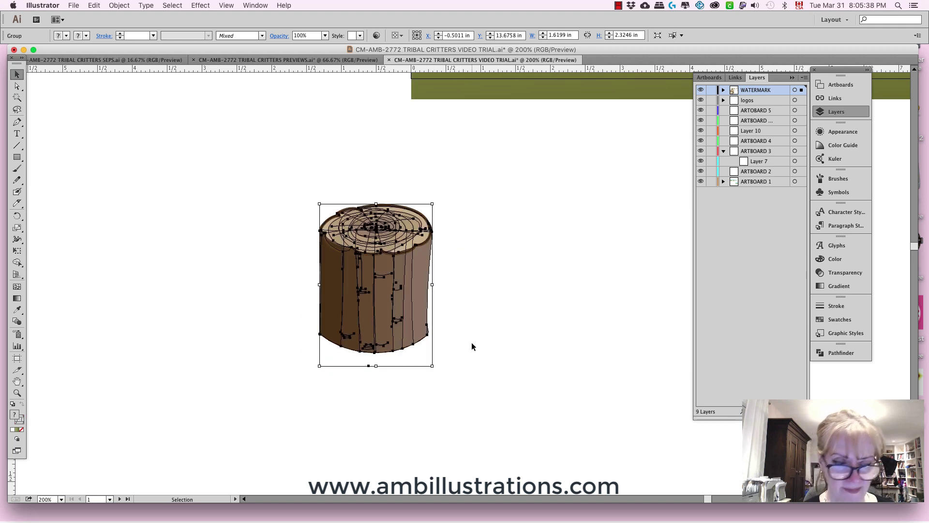
pyautogui.press('a')
# - Delete the stray point below the stump and zoom out to 100%
pyautogui.click(359, 367)
pyautogui.moveTo(355, 360); pyautogui.dragTo(389, 384)
pyautogui.press('Delete')
pyautogui.click(16, 74)
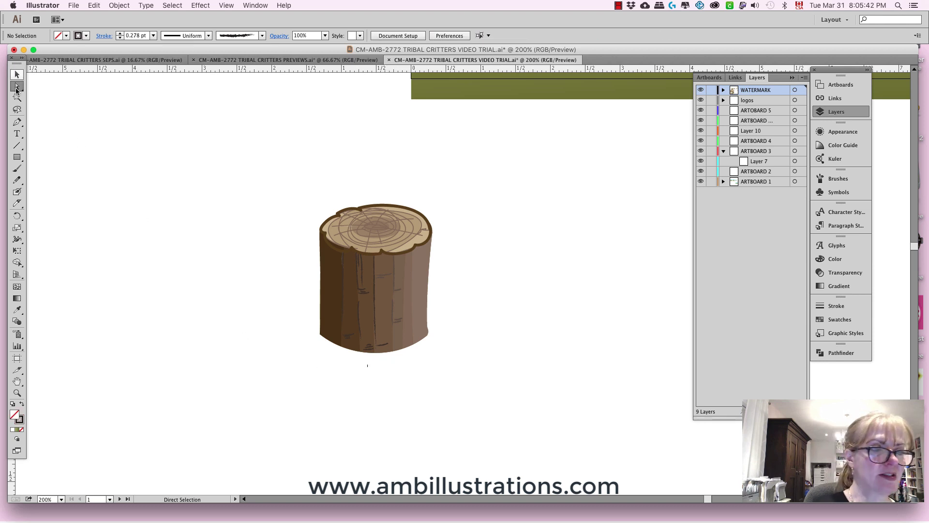
pyautogui.press('super+minus')
pyautogui.press('super+minus')
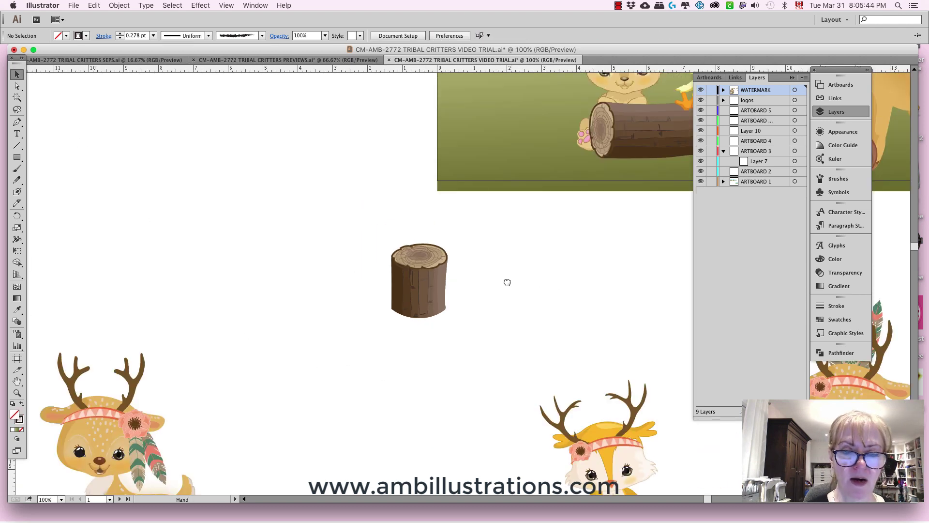
# - Copy the tree stump into the SEPS file and place it among the other pieces
pyautogui.moveTo(504, 282); pyautogui.dragTo(403, 420)
pyautogui.click(328, 396)
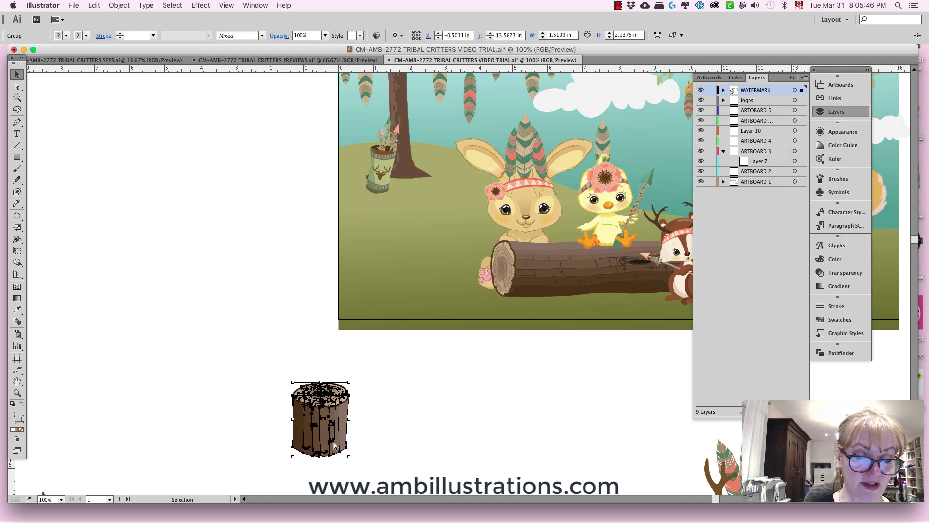
pyautogui.press('a')
pyautogui.press('v')
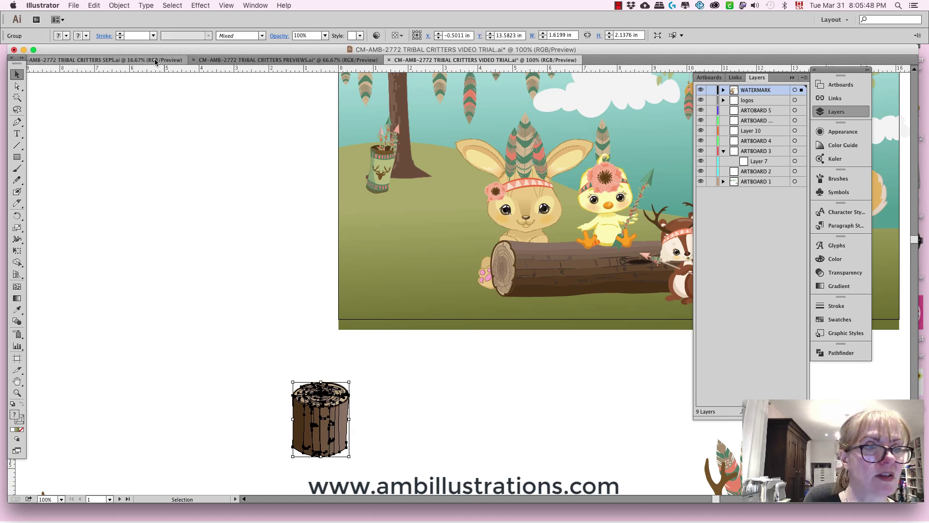
pyautogui.hotkey('ctrl', 'Tab')
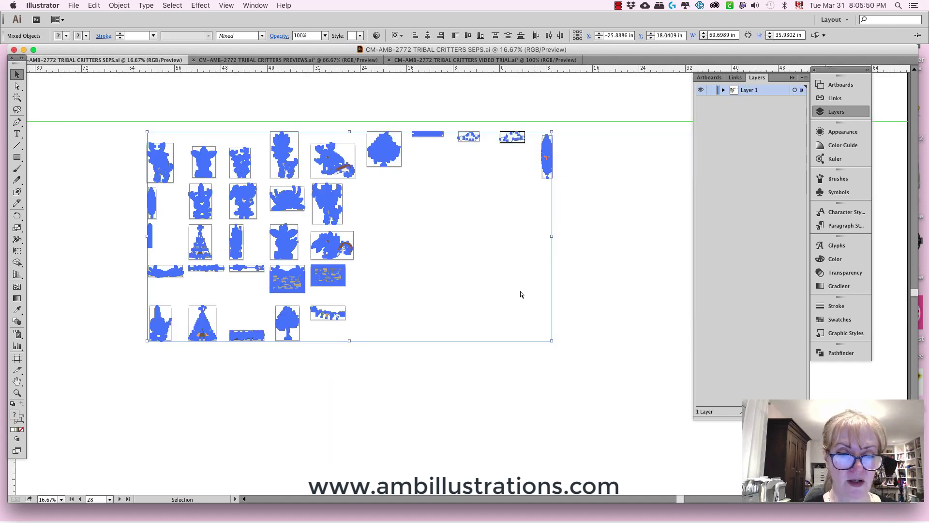
pyautogui.press('cmd+v')
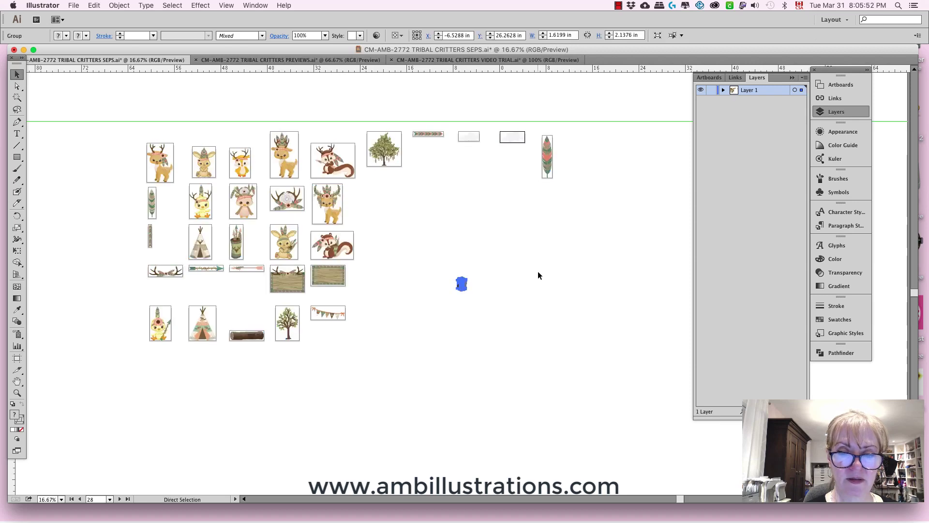
pyautogui.moveTo(463, 284); pyautogui.dragTo(388, 192)
# - Back in VIDEO TRIAL, move the stump into the scene left of the log at 66.67% zoom
pyautogui.hotkey('ctrl', 'shift', 'Tab')
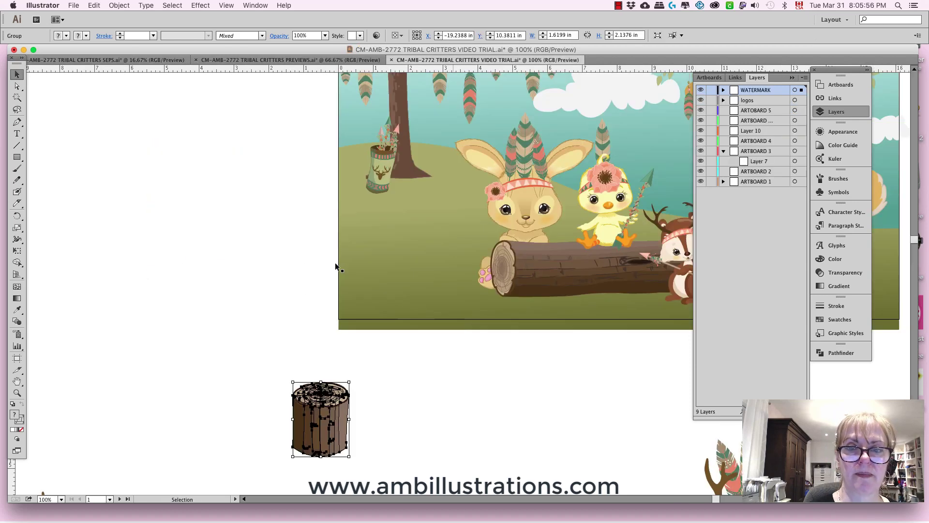
pyautogui.moveTo(331, 434); pyautogui.dragTo(442, 292)
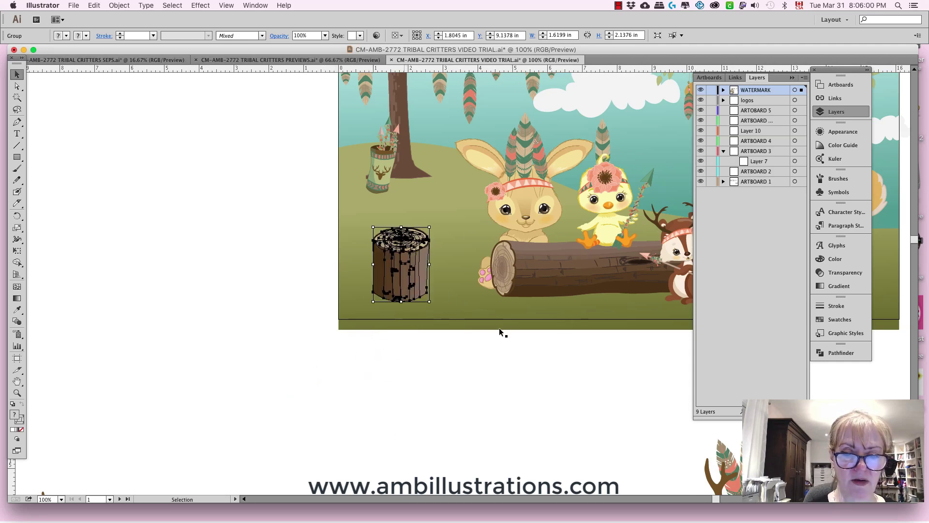
pyautogui.click(561, 390)
pyautogui.press('super+minus')
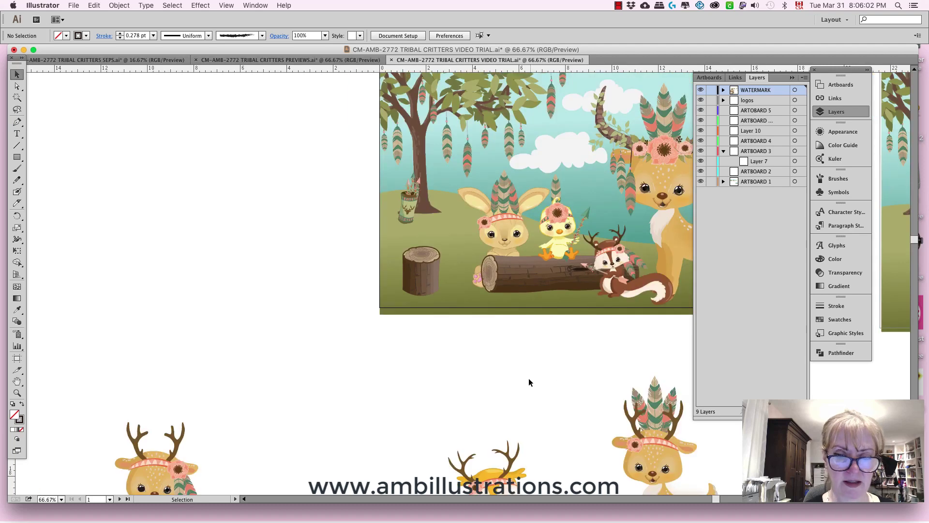
pyautogui.moveTo(458, 343); pyautogui.dragTo(346, 289)
# - Move the owl from below the scene up onto the stump
pyautogui.click(383, 444)
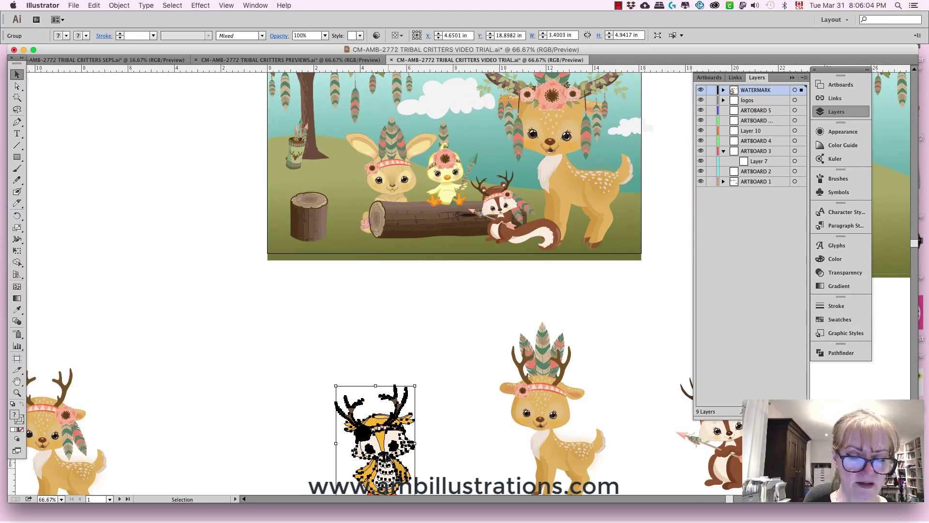
pyautogui.moveTo(383, 444); pyautogui.dragTo(310, 148)
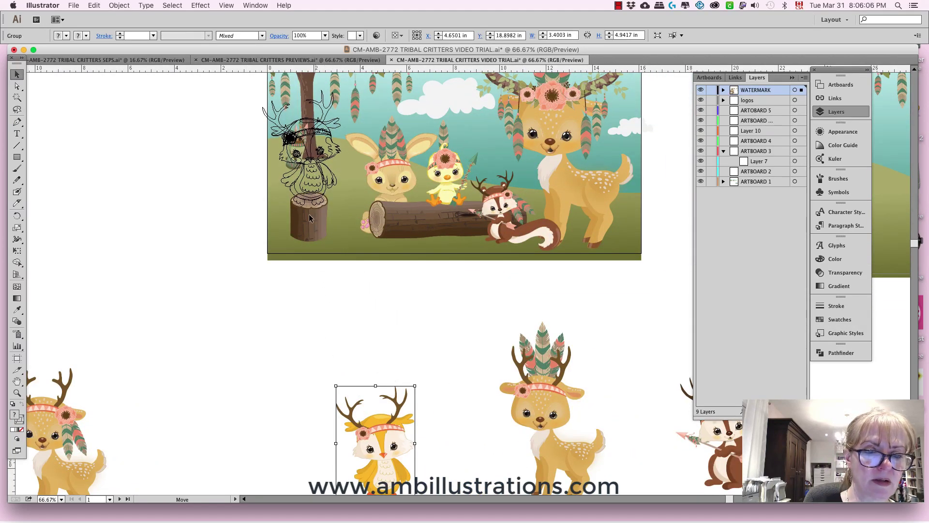
pyautogui.click(323, 292)
pyautogui.moveTo(267, 284); pyautogui.dragTo(377, 391)
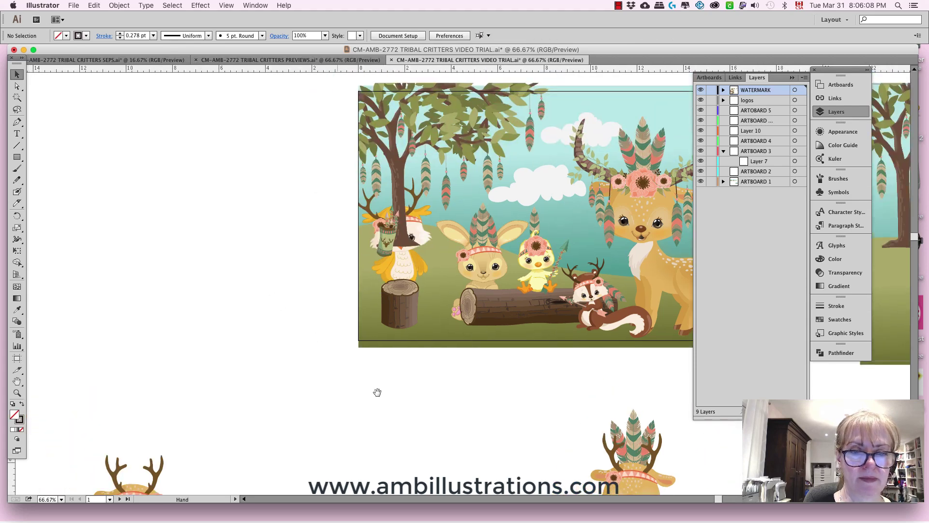
# - Bring the owl to the front with Object > Arrange > Bring to Front
pyautogui.click(420, 282)
pyautogui.click(119, 5)
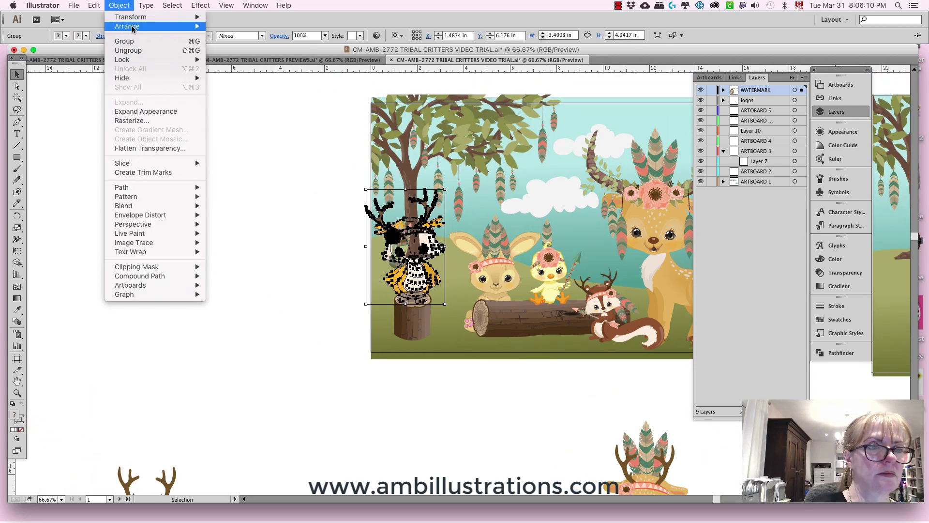
pyautogui.moveTo(174, 27)
pyautogui.click(238, 30)
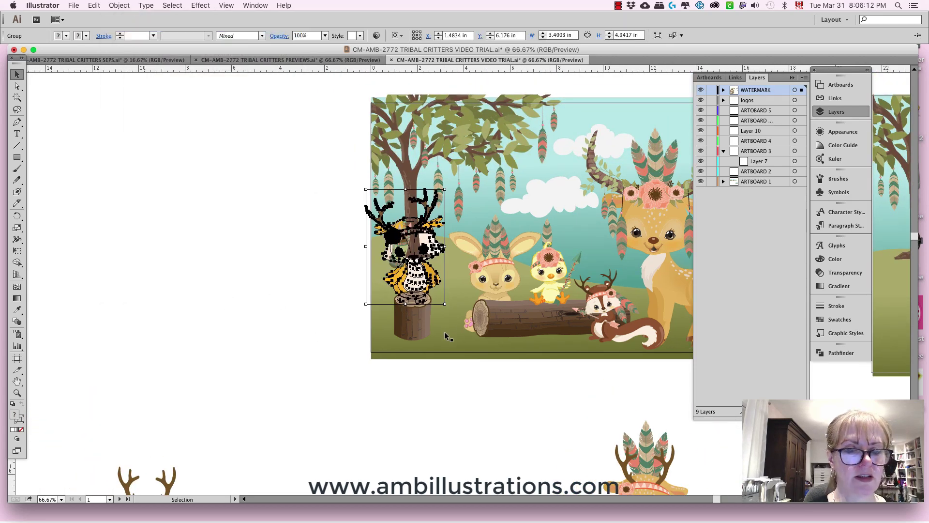
pyautogui.click(119, 5)
pyautogui.moveTo(155, 29)
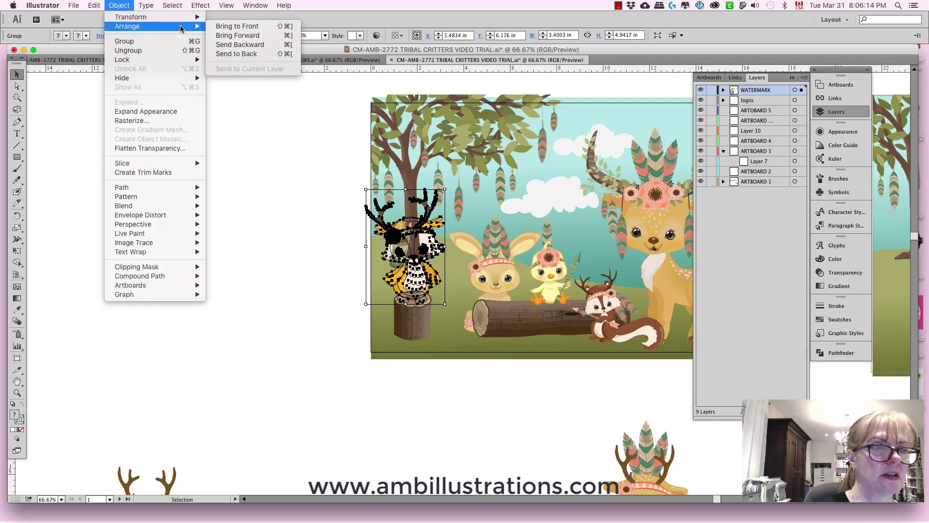
pyautogui.click(237, 27)
pyautogui.click(340, 288)
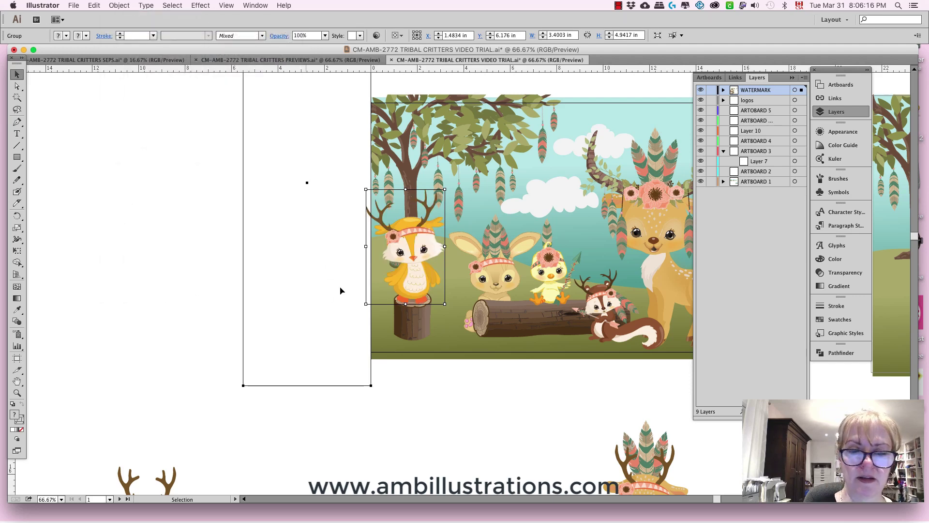
pyautogui.click(393, 266)
# - Pull the quiver out to the left of the log and rotate it to a slant
pyautogui.moveTo(392, 266); pyautogui.dragTo(485, 288)
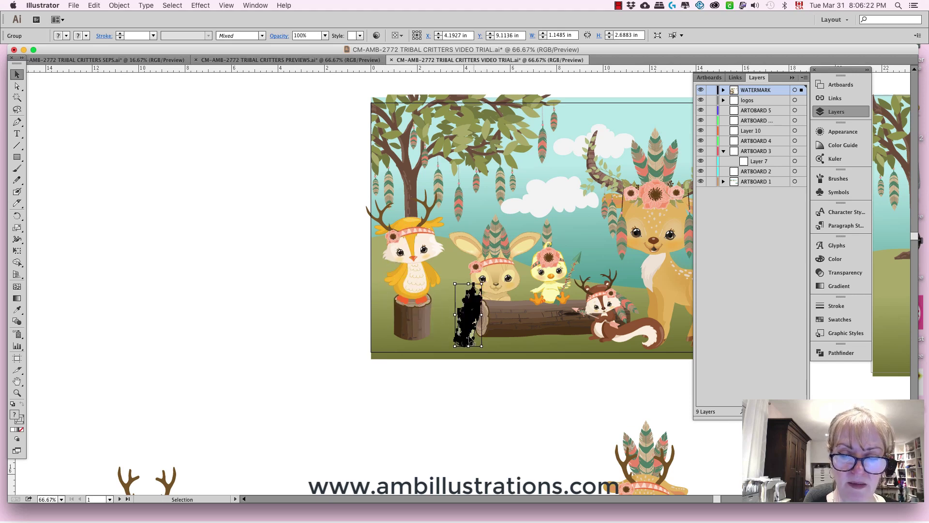
pyautogui.moveTo(466, 337); pyautogui.dragTo(432, 334)
pyautogui.press('r')
pyautogui.click(17, 75)
pyautogui.click(376, 372)
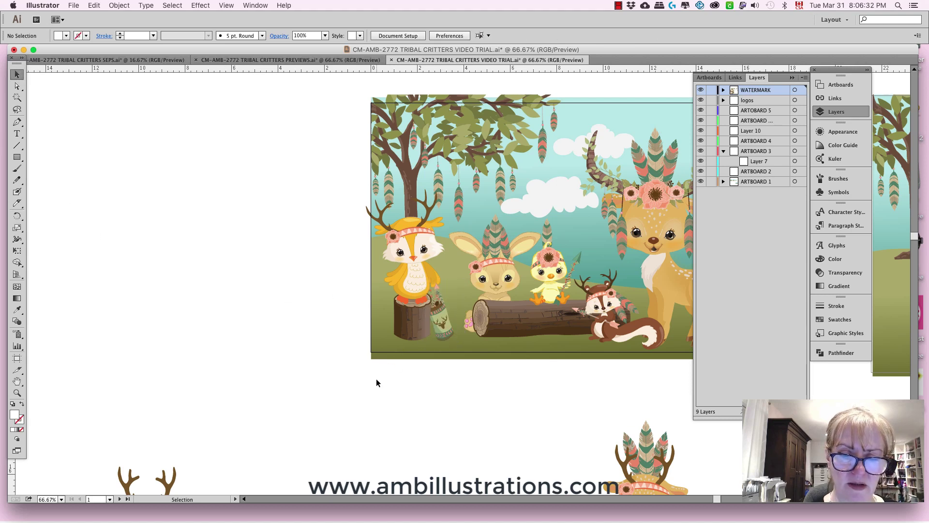
# - Bring the quiver to the front and move it just below the scene
pyautogui.click(443, 330)
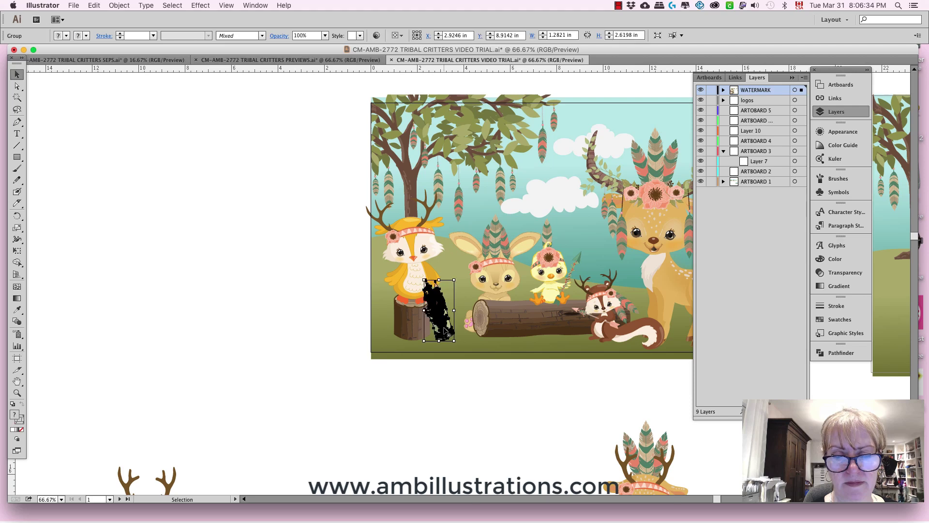
pyautogui.click(120, 5)
pyautogui.moveTo(125, 25)
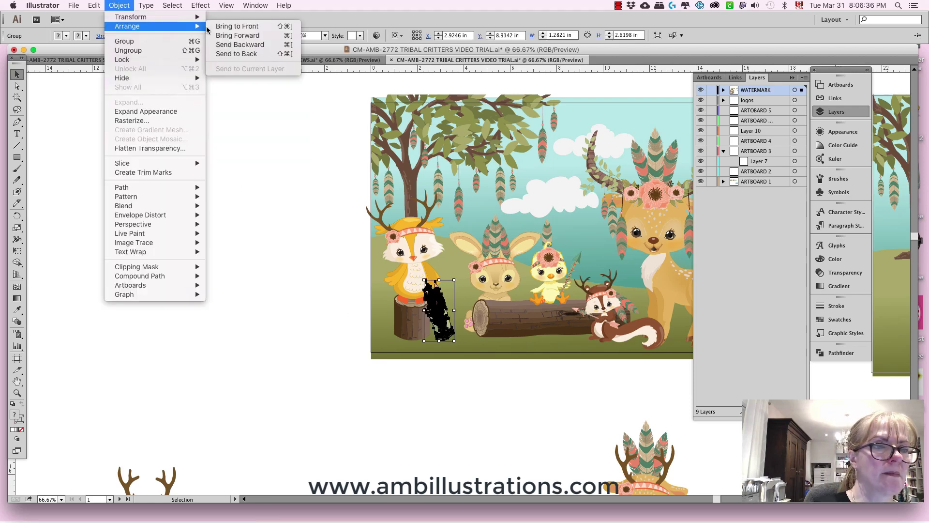
pyautogui.click(242, 29)
pyautogui.click(354, 370)
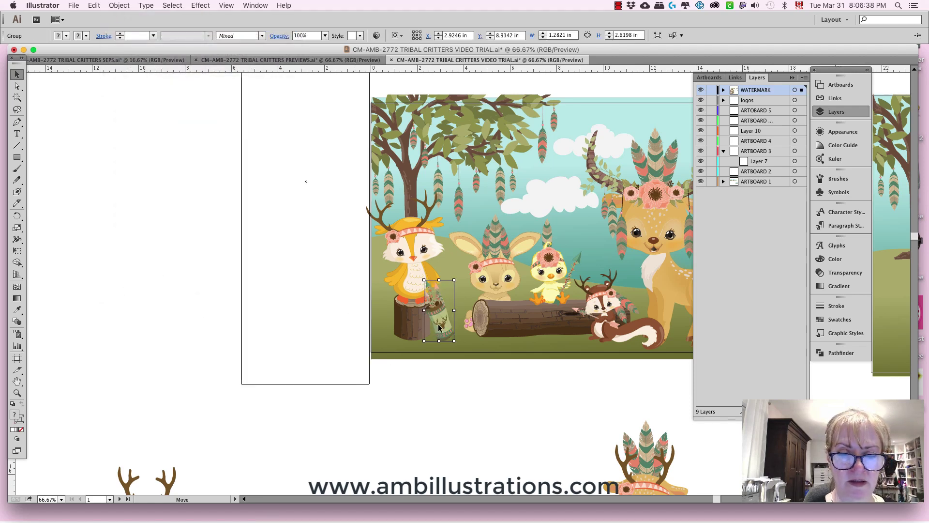
pyautogui.click(444, 330)
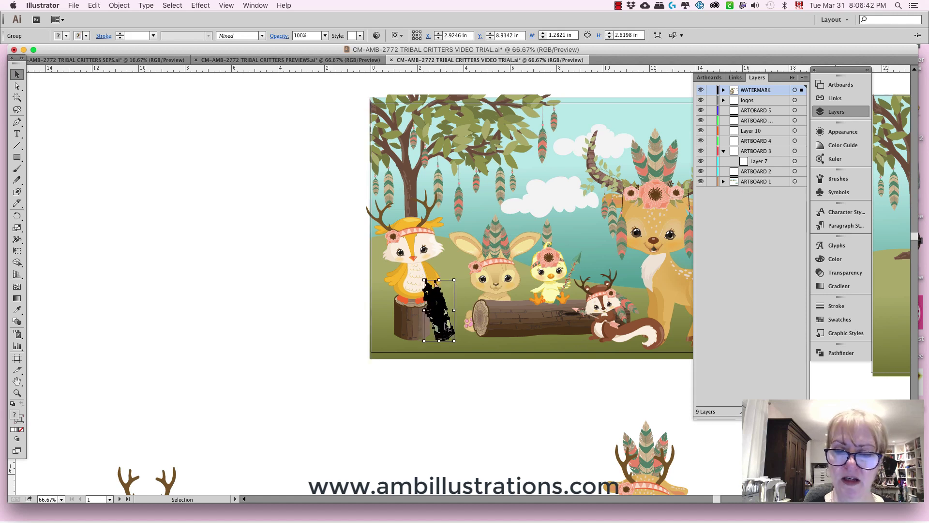
pyautogui.moveTo(445, 323); pyautogui.dragTo(429, 419)
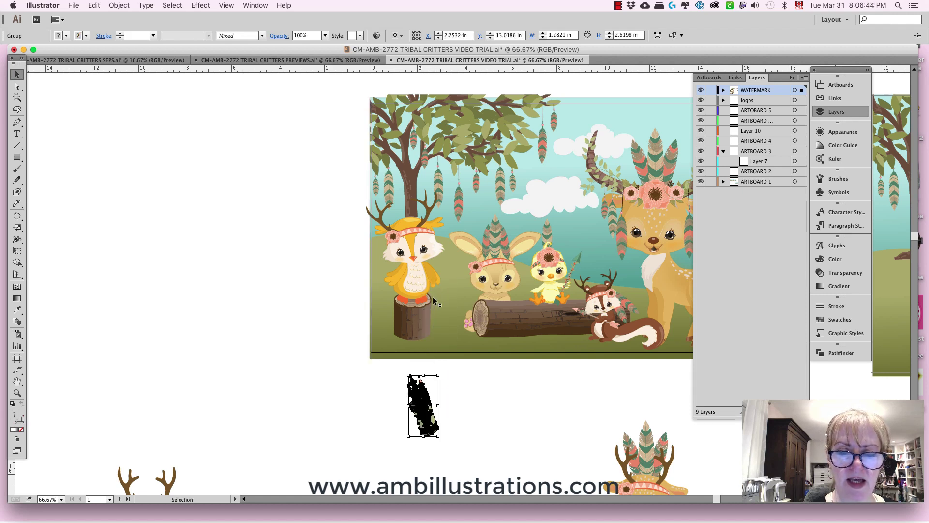
pyautogui.click(421, 277)
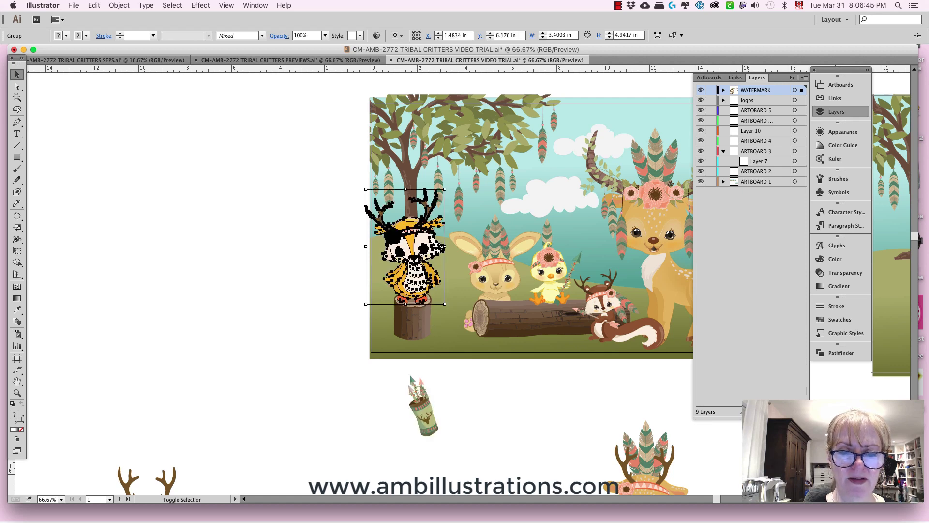
# - Move the owl and stump aside, then shift the log with rabbit, chick and squirrel left
pyautogui.keyDown('shift'); pyautogui.click(415, 334); pyautogui.keyUp('shift')
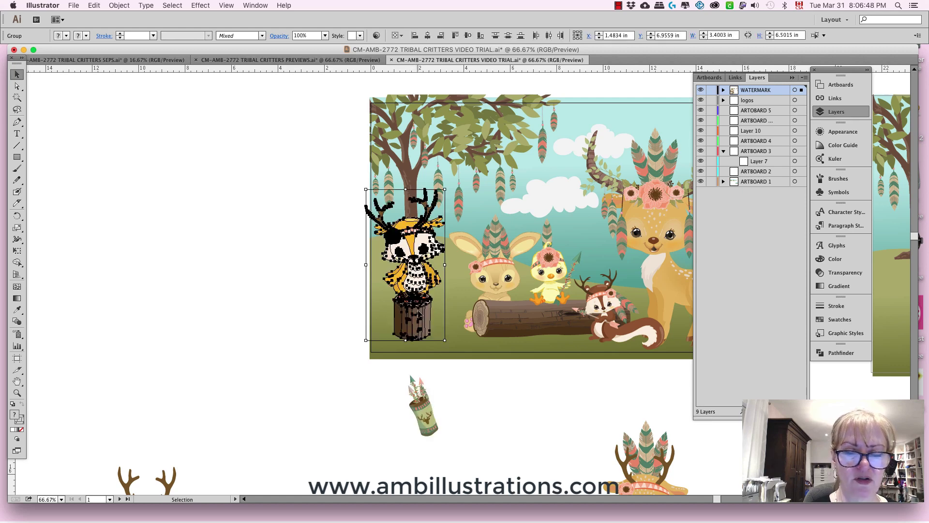
pyautogui.moveTo(415, 334); pyautogui.dragTo(291, 329)
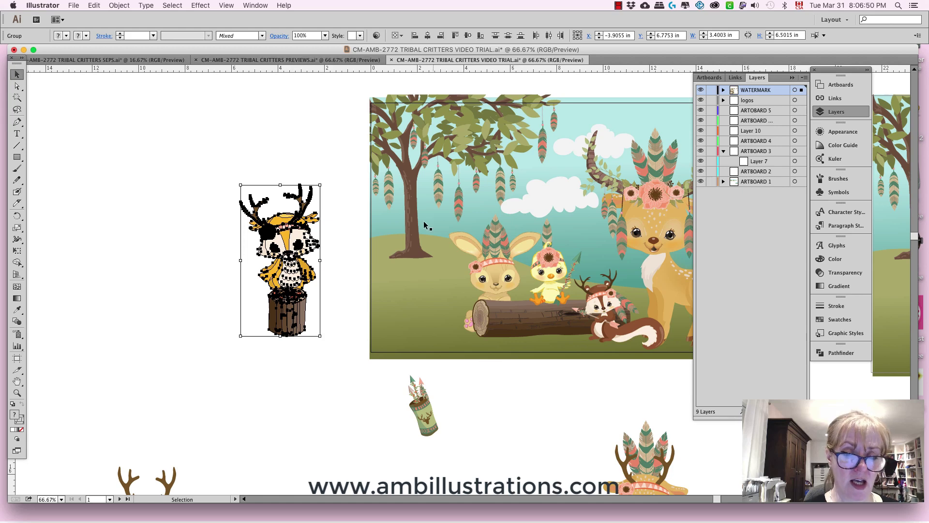
pyautogui.click(497, 280)
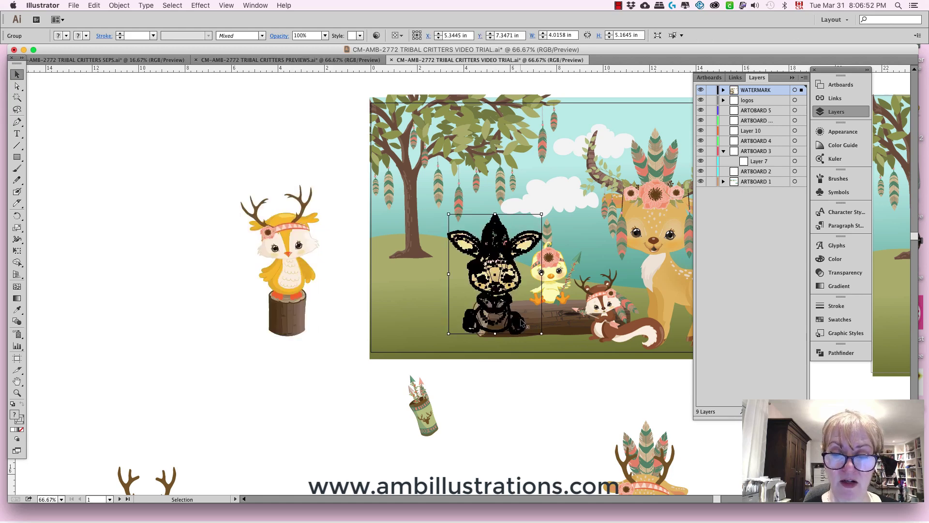
pyautogui.keyDown('shift'); pyautogui.click(504, 284); pyautogui.keyUp('shift')
pyautogui.keyDown('shift'); pyautogui.click(534, 315); pyautogui.keyUp('shift')
pyautogui.keyDown('shift'); pyautogui.click(500, 280); pyautogui.keyUp('shift')
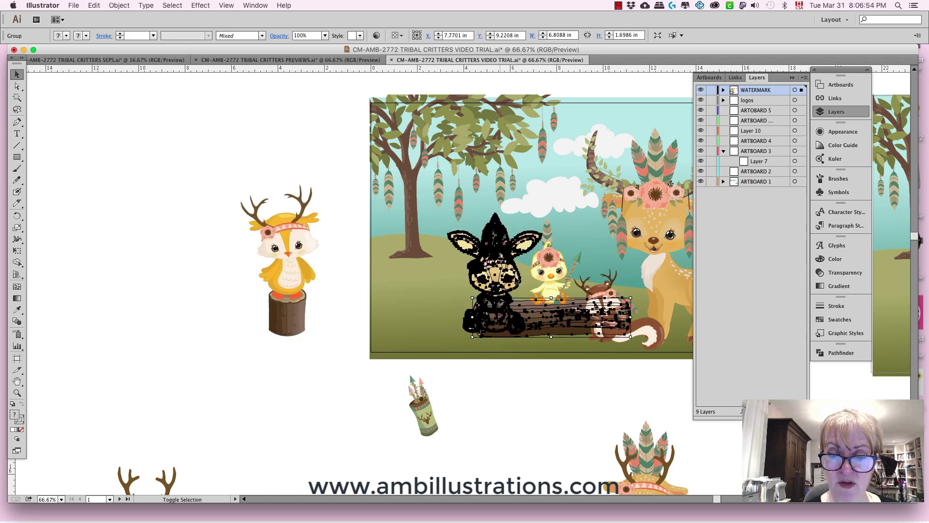
pyautogui.keyDown('shift'); pyautogui.click(573, 284); pyautogui.keyUp('shift')
pyautogui.keyDown('shift'); pyautogui.click(621, 333); pyautogui.keyUp('shift')
pyautogui.moveTo(627, 334); pyautogui.dragTo(563, 337)
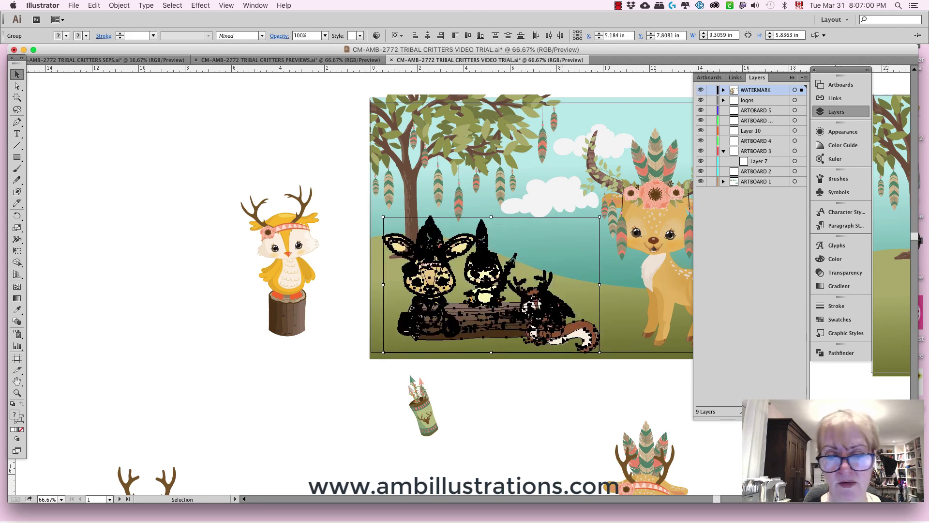
# - Place the owl on its stump in the scene and bring the squirrel forward
pyautogui.click(288, 282)
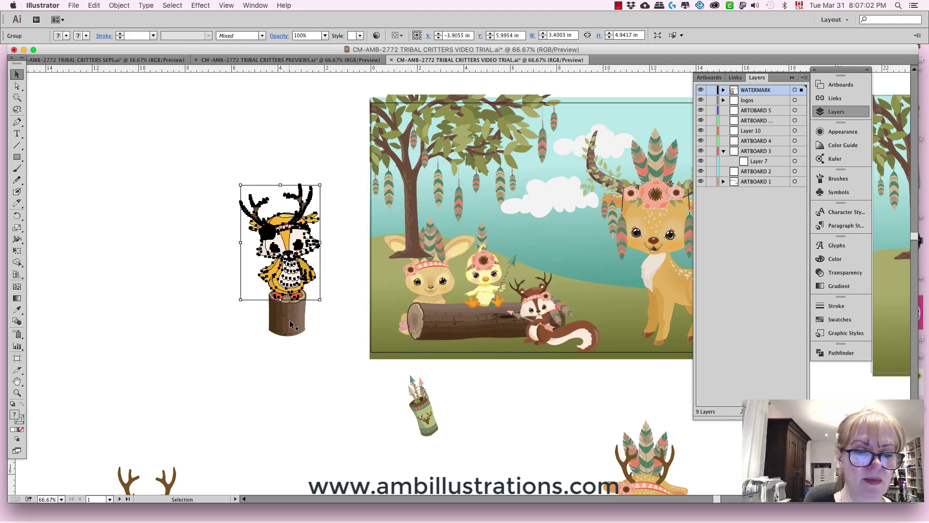
pyautogui.moveTo(291, 325); pyautogui.dragTo(552, 326)
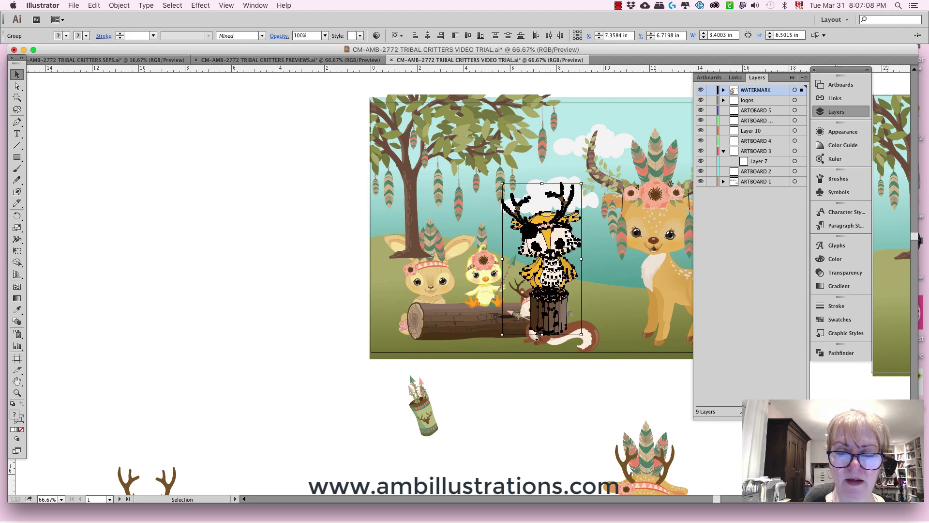
pyautogui.click(536, 336)
pyautogui.click(119, 5)
pyautogui.moveTo(135, 28)
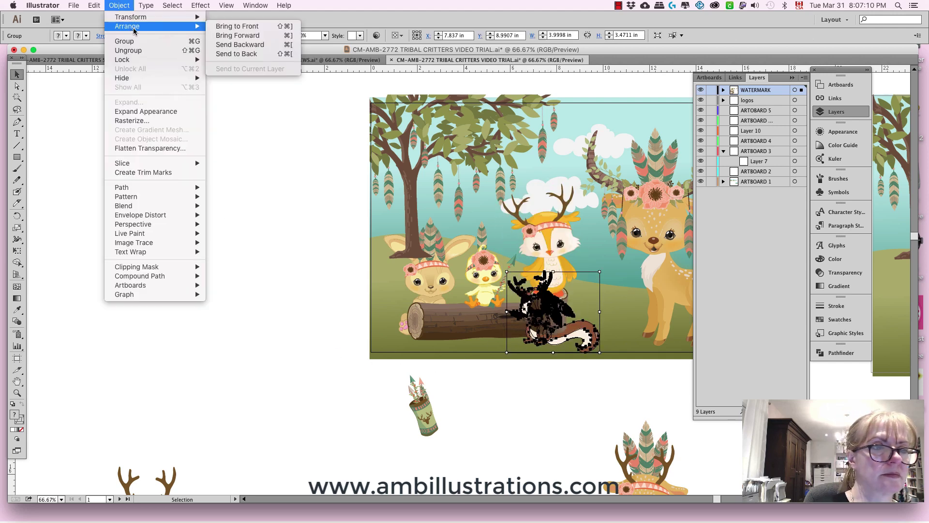
pyautogui.click(237, 35)
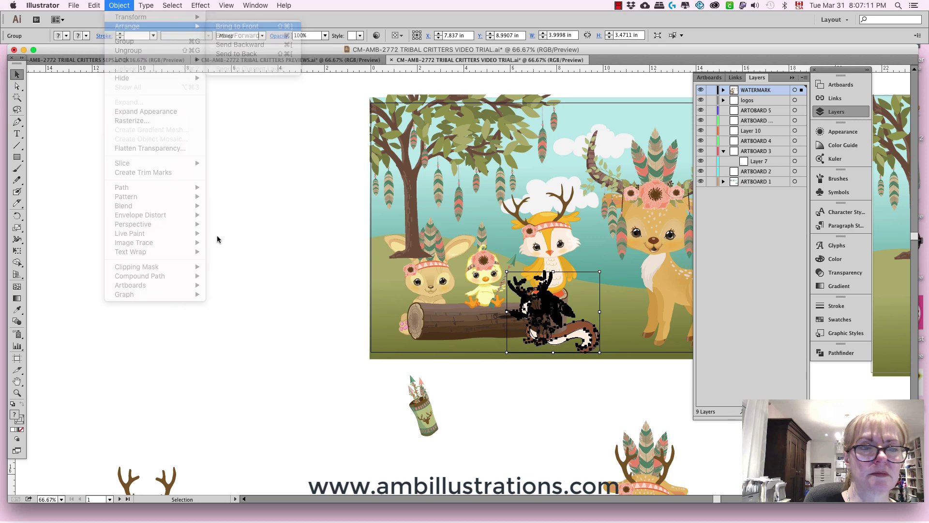
pyautogui.click(247, 331)
pyautogui.moveTo(568, 301); pyautogui.dragTo(597, 308)
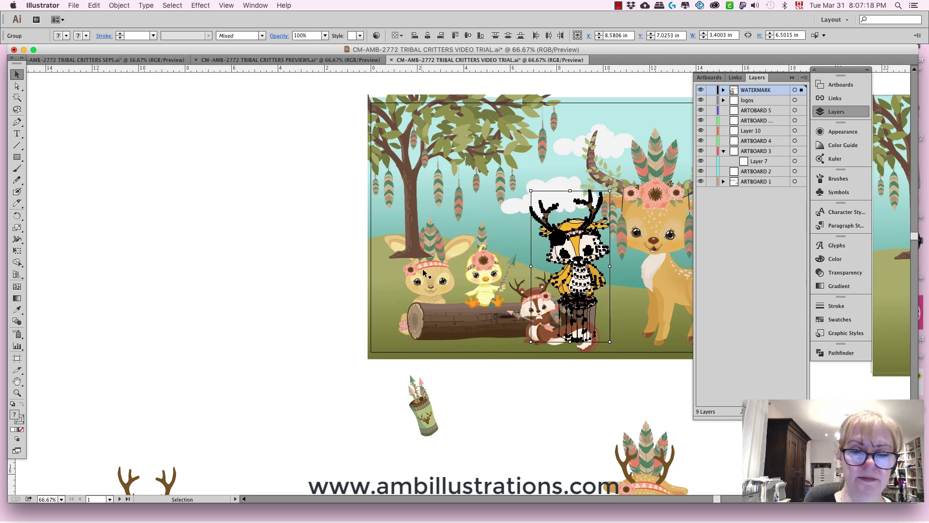
# - Bring the log, bunny, chick and squirrel to the front and nudge the bunny left
pyautogui.click(439, 318)
pyautogui.keyDown('shift'); pyautogui.click(441, 321); pyautogui.keyUp('shift')
pyautogui.keyDown('shift'); pyautogui.click(482, 300); pyautogui.keyUp('shift')
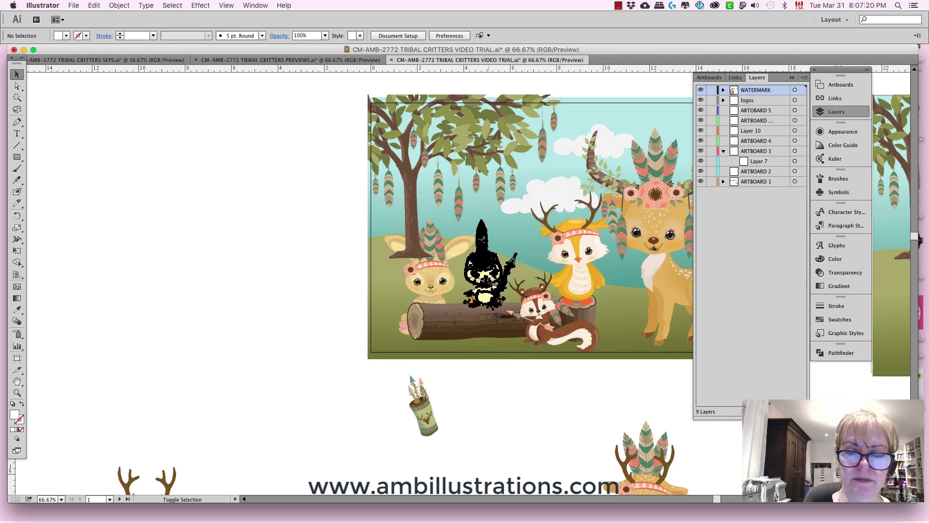
pyautogui.keyDown('shift'); pyautogui.click(450, 313); pyautogui.keyUp('shift')
pyautogui.keyDown('shift'); pyautogui.click(438, 289); pyautogui.keyUp('shift')
pyautogui.keyDown('shift'); pyautogui.click(541, 305); pyautogui.keyUp('shift')
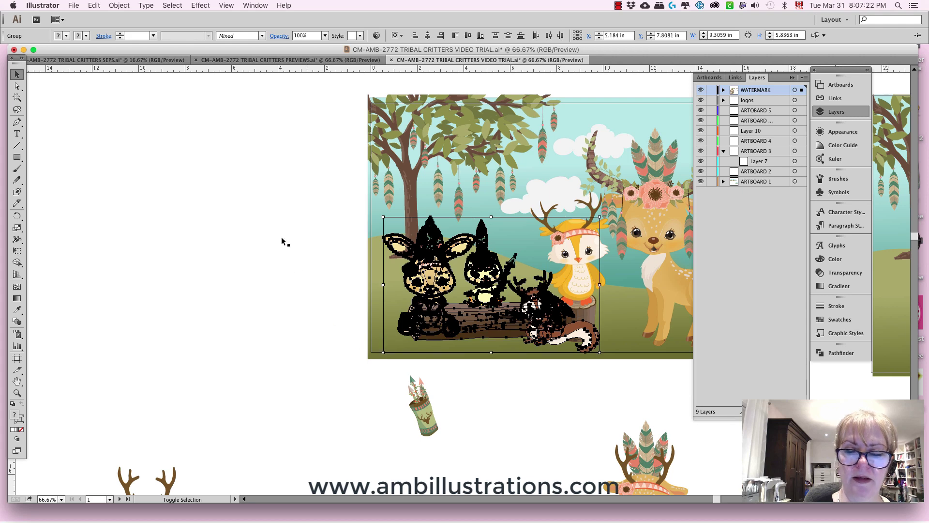
pyautogui.click(119, 5)
pyautogui.click(271, 28)
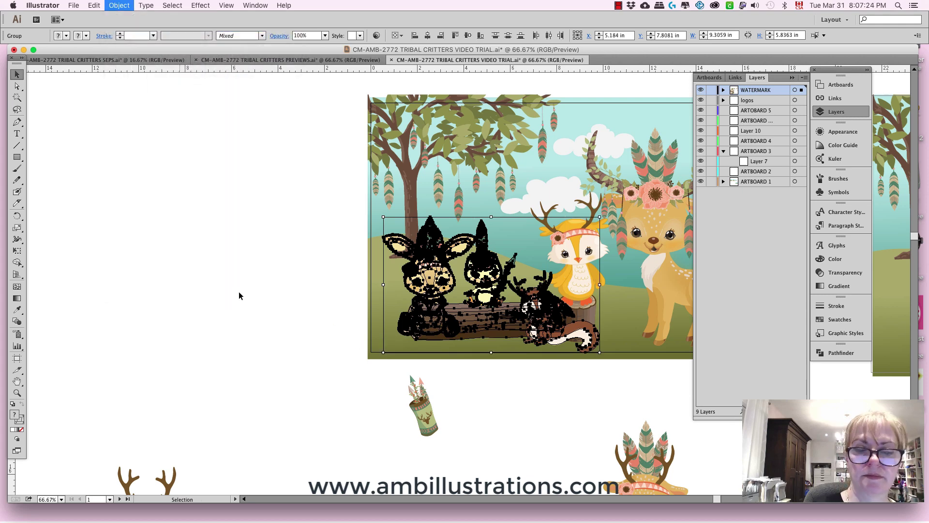
pyautogui.click(242, 299)
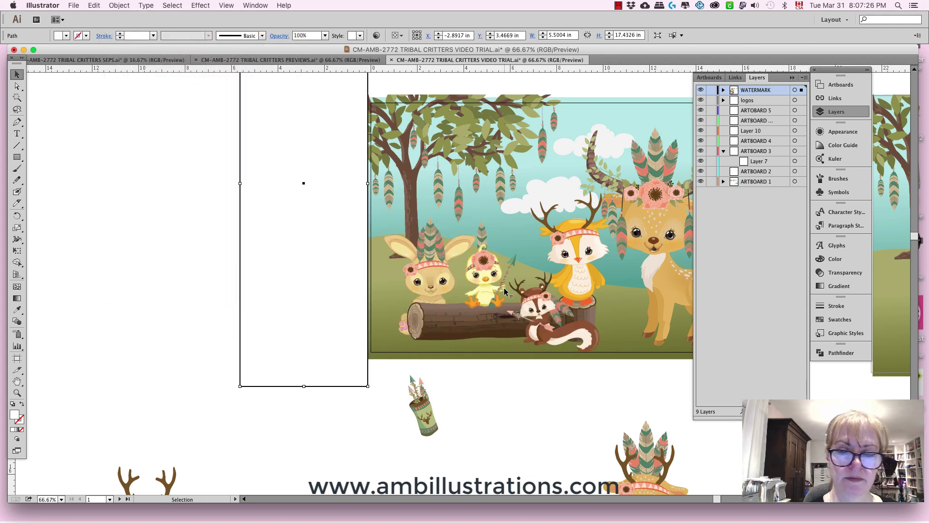
pyautogui.moveTo(439, 288); pyautogui.dragTo(432, 294)
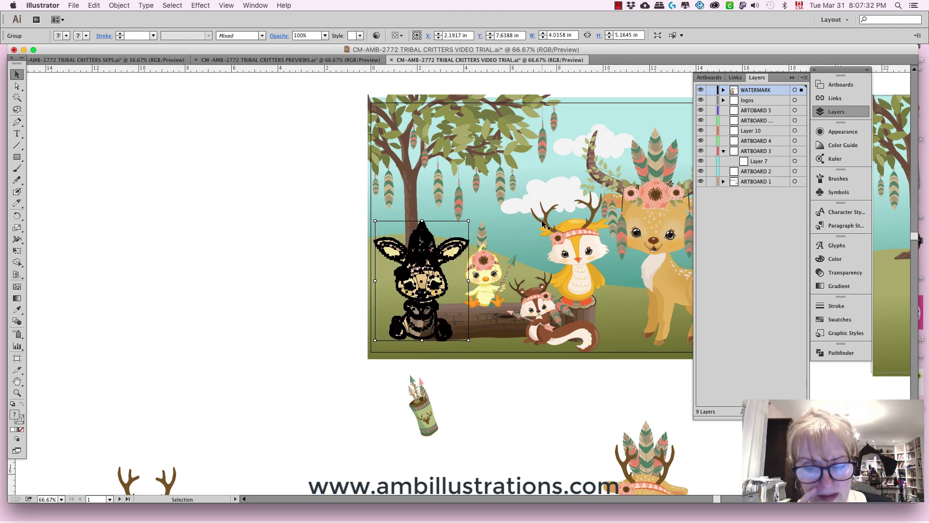
# - Enlarge the deer and reposition it on the scene's right
pyautogui.hscroll(5, 550, 384)
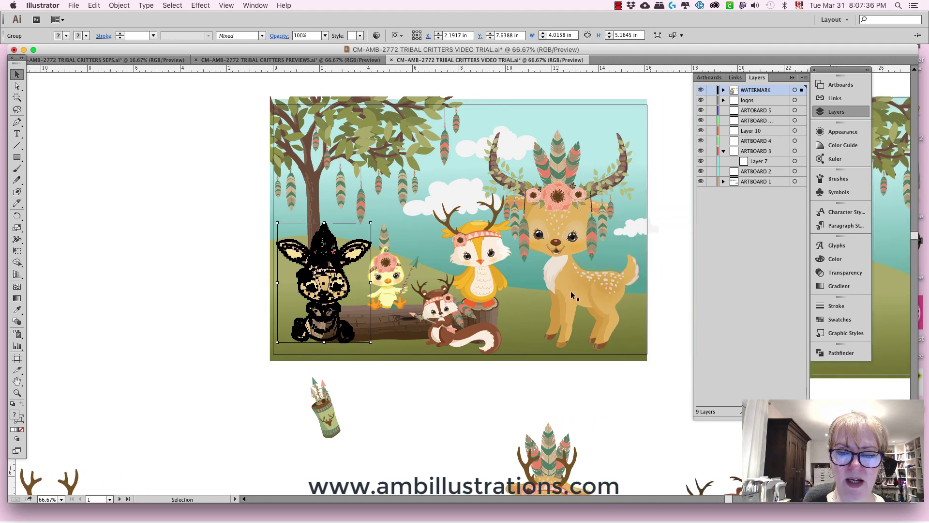
pyautogui.click(572, 295)
pyautogui.moveTo(640, 130); pyautogui.dragTo(646, 120)
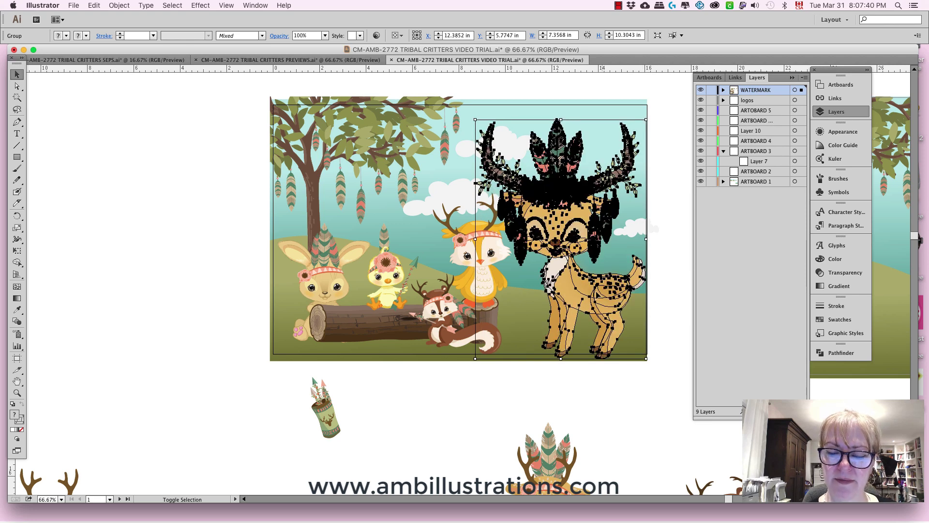
pyautogui.moveTo(596, 294); pyautogui.dragTo(597, 289)
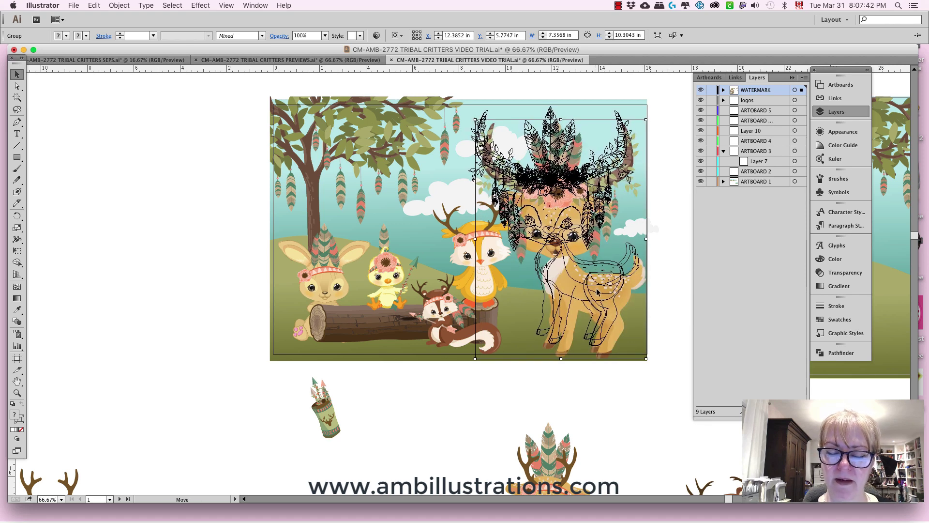
pyautogui.click(661, 241)
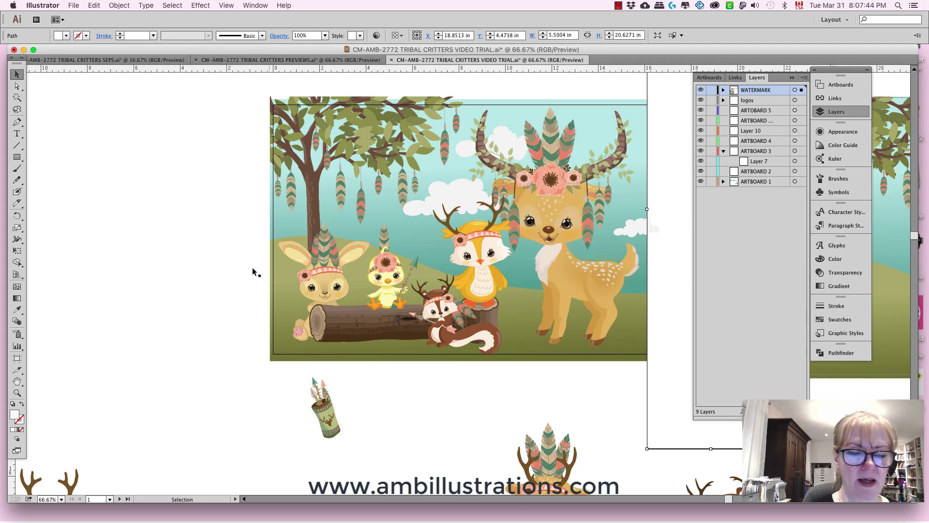
# - Move the white rectangle away, then shrink the critters group and shift it right and down
pyautogui.moveTo(252, 268); pyautogui.dragTo(121, 284)
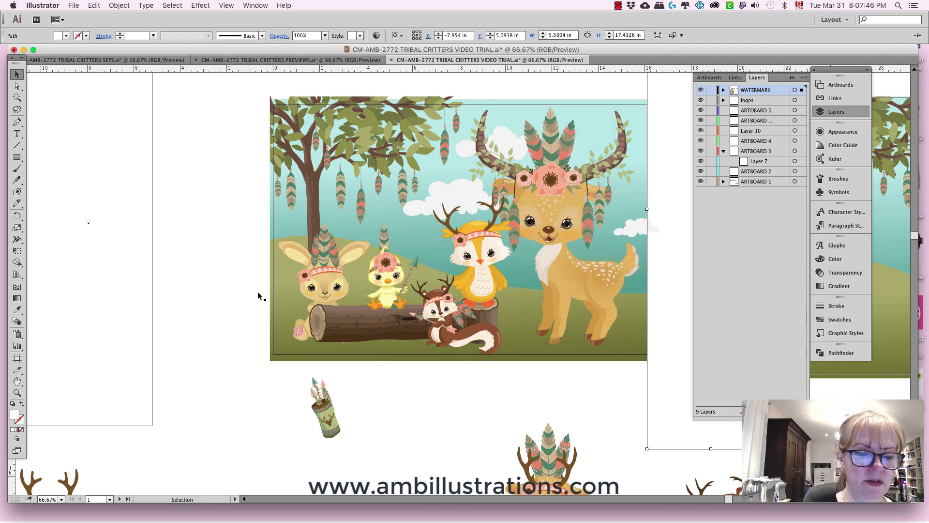
pyautogui.moveTo(255, 290); pyautogui.dragTo(511, 338)
pyautogui.keyDown('shift'); pyautogui.click(522, 336); pyautogui.keyUp('shift')
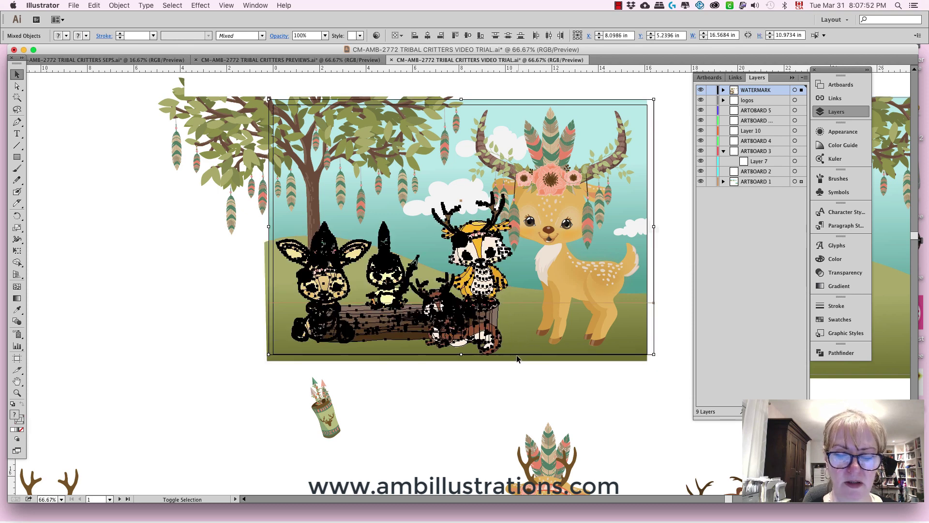
pyautogui.keyDown('shift'); pyautogui.click(516, 356); pyautogui.keyUp('shift')
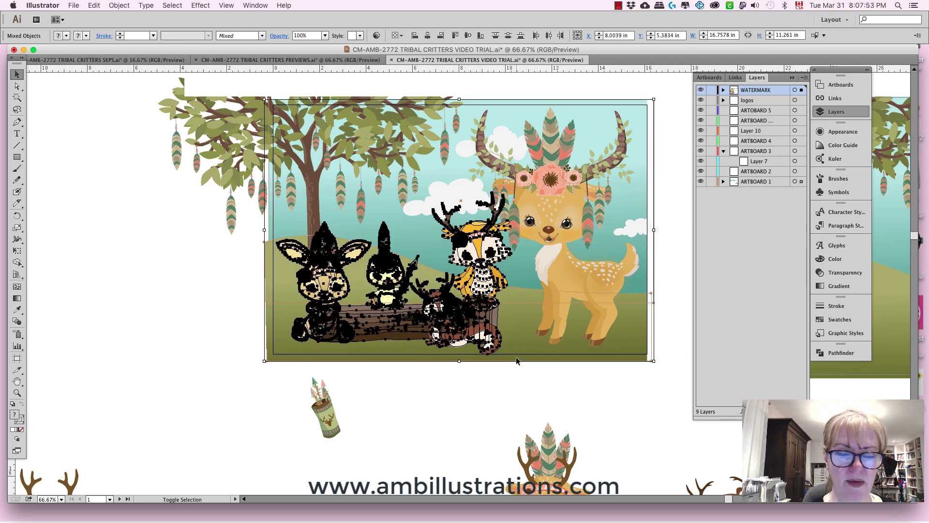
pyautogui.keyDown('shift'); pyautogui.click(648, 293); pyautogui.keyUp('shift')
pyautogui.keyDown('shift'); pyautogui.click(649, 293); pyautogui.keyUp('shift')
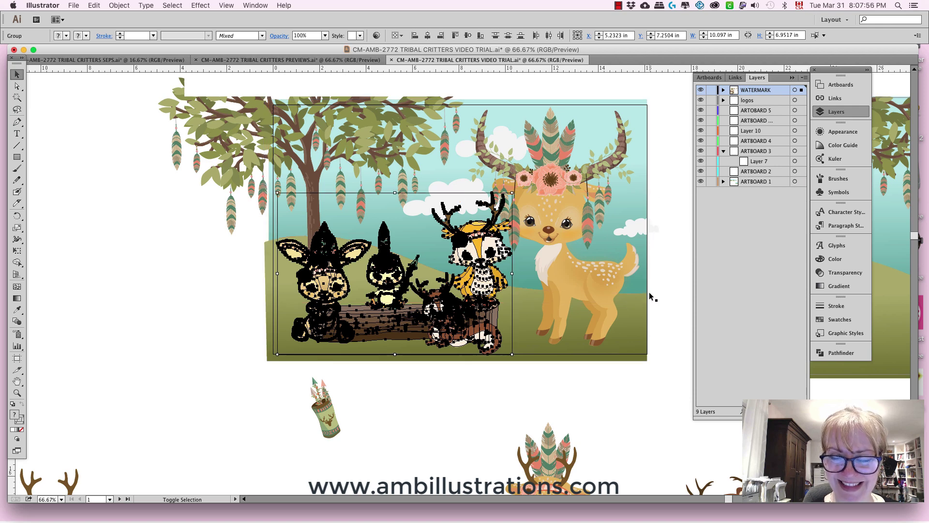
pyautogui.moveTo(512, 192); pyautogui.dragTo(498, 220)
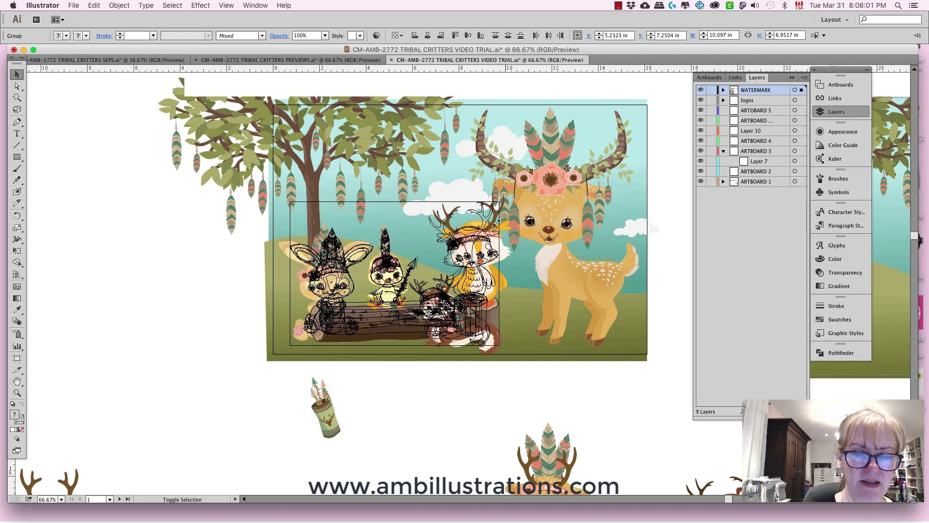
pyautogui.keyDown('shift'); pyautogui.click(450, 332); pyautogui.keyUp('shift')
pyautogui.moveTo(437, 327)
pyautogui.mouseDown()
pyautogui.moveTo(449, 328)
pyautogui.moveTo(432, 332)
pyautogui.mouseUp()
pyautogui.click(379, 397)
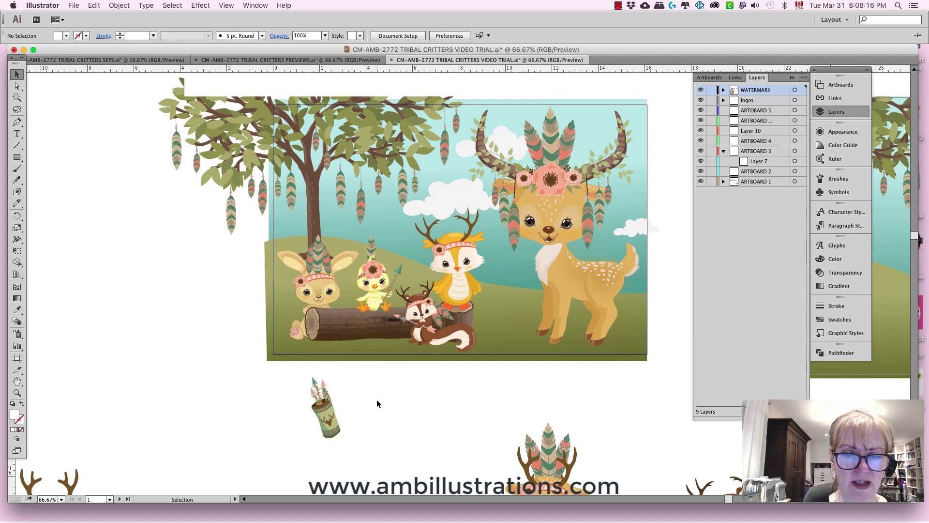
# - Move the tree up and to the left and nudge the bunny slightly right
pyautogui.click(313, 224)
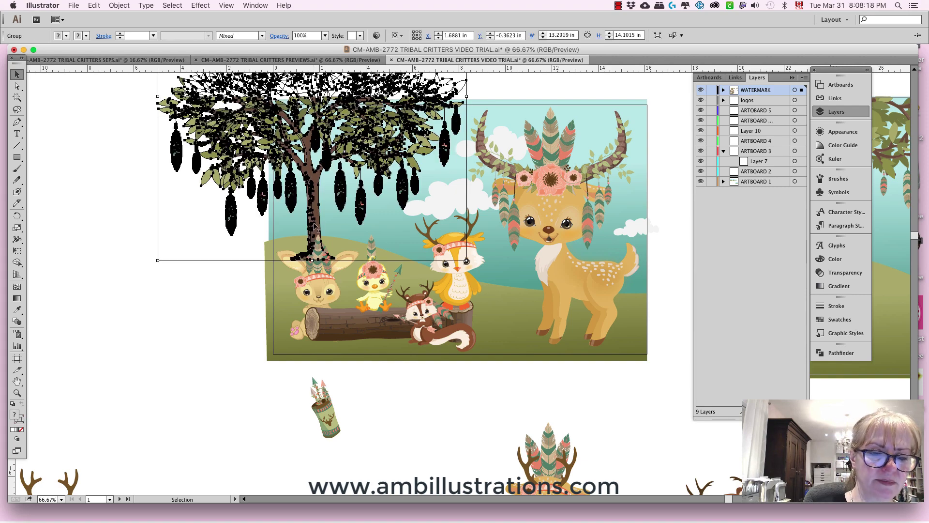
pyautogui.moveTo(315, 225); pyautogui.dragTo(291, 226)
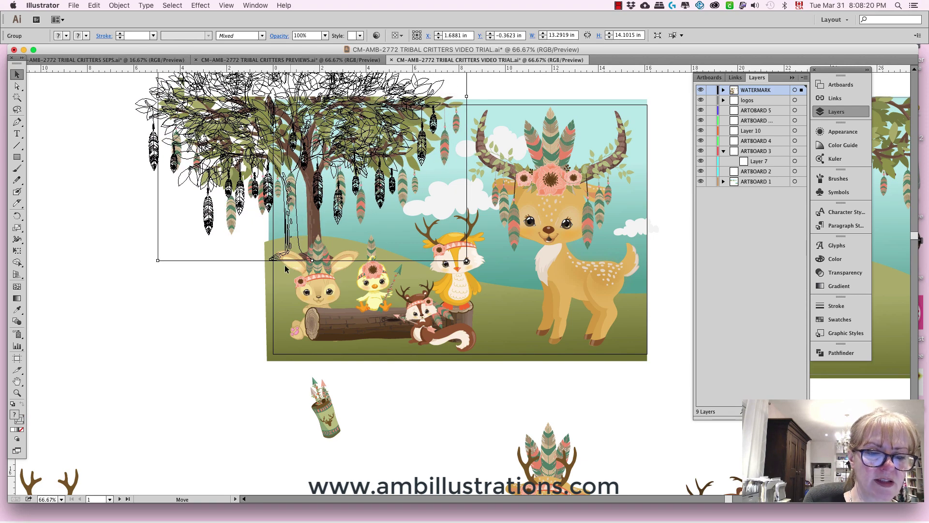
pyautogui.moveTo(285, 265); pyautogui.dragTo(284, 266)
pyautogui.click(229, 331)
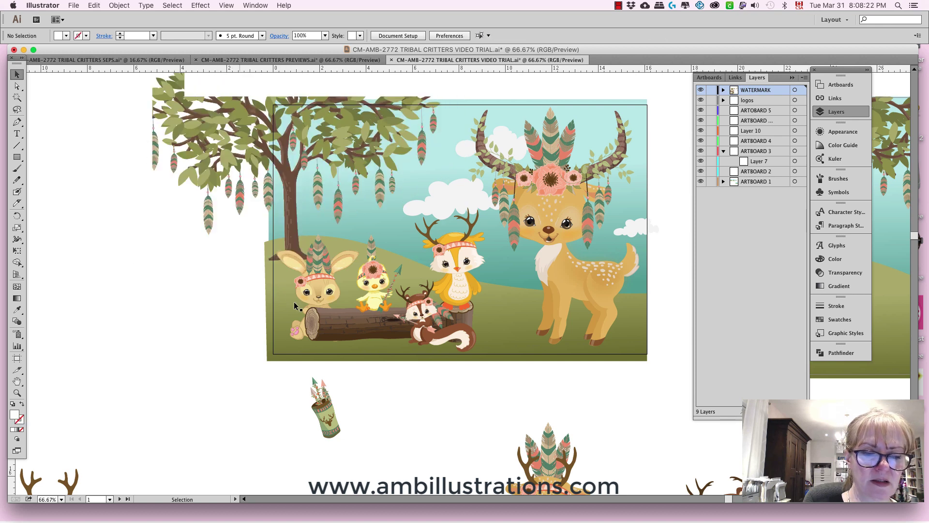
pyautogui.moveTo(329, 294); pyautogui.dragTo(333, 304)
pyautogui.click(342, 370)
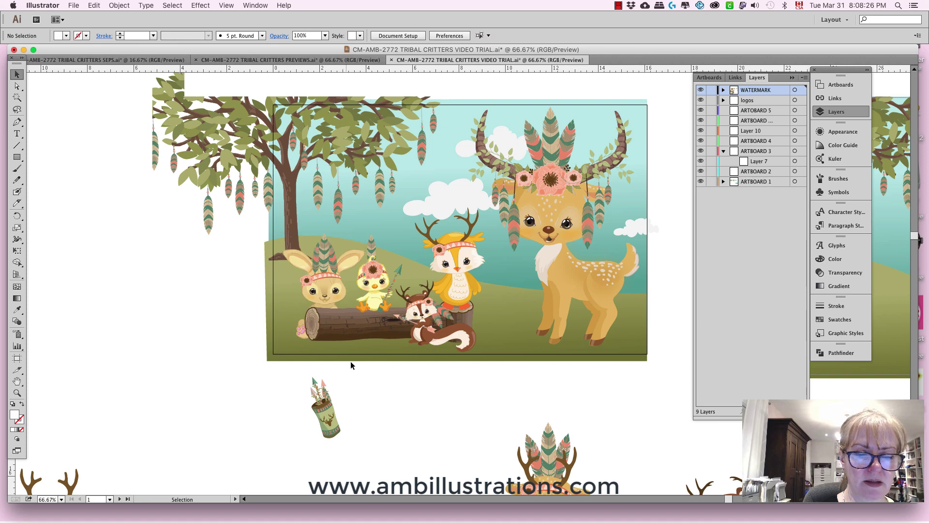
# - Reposition the fox on its stump and stretch the log wider, nudging it right and down
pyautogui.click(367, 337)
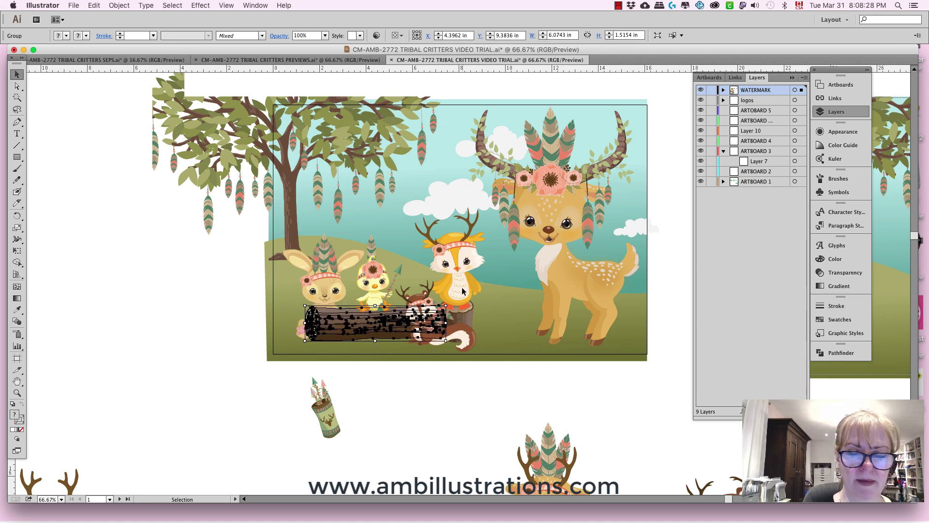
pyautogui.moveTo(473, 314); pyautogui.dragTo(457, 308)
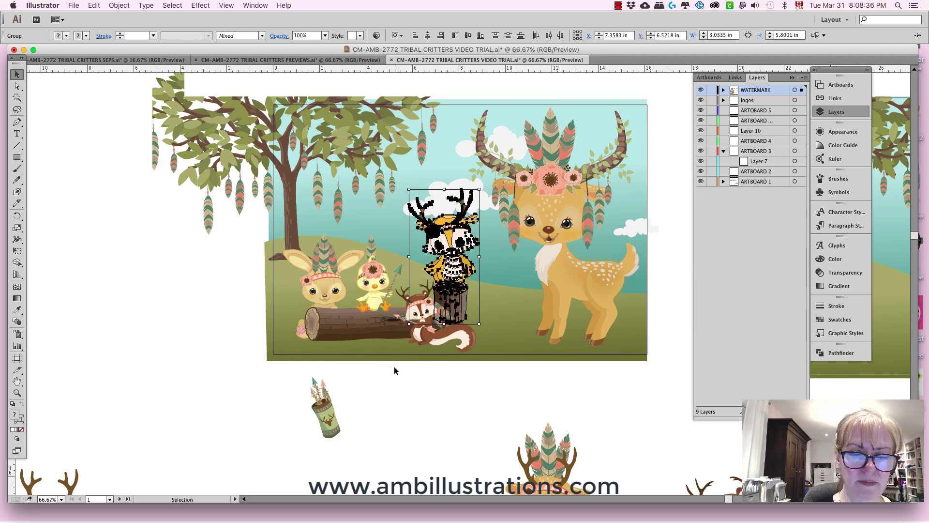
pyautogui.click(357, 333)
pyautogui.moveTo(446, 306); pyautogui.dragTo(462, 303)
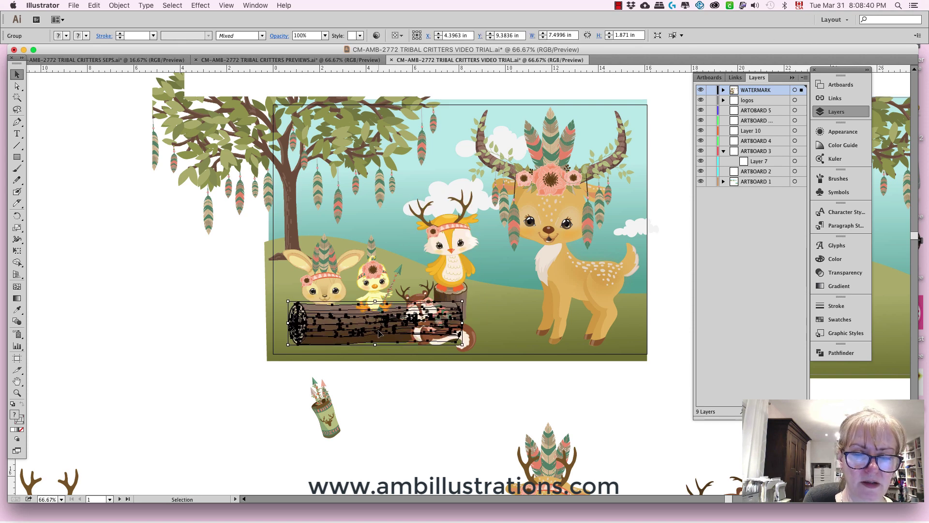
pyautogui.moveTo(379, 330); pyautogui.dragTo(389, 336)
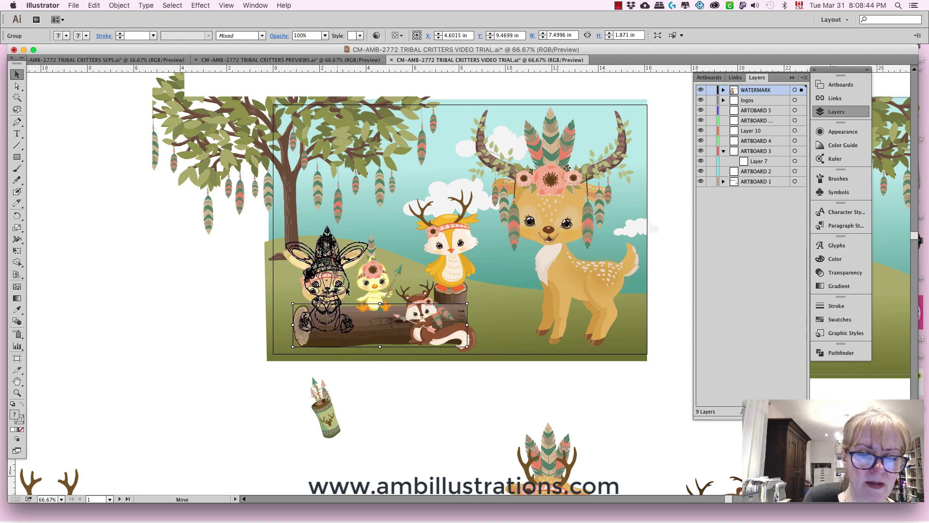
# - Shift the squirrel slightly right and move the chick a little down and left
pyautogui.click(348, 300)
pyautogui.click(383, 295)
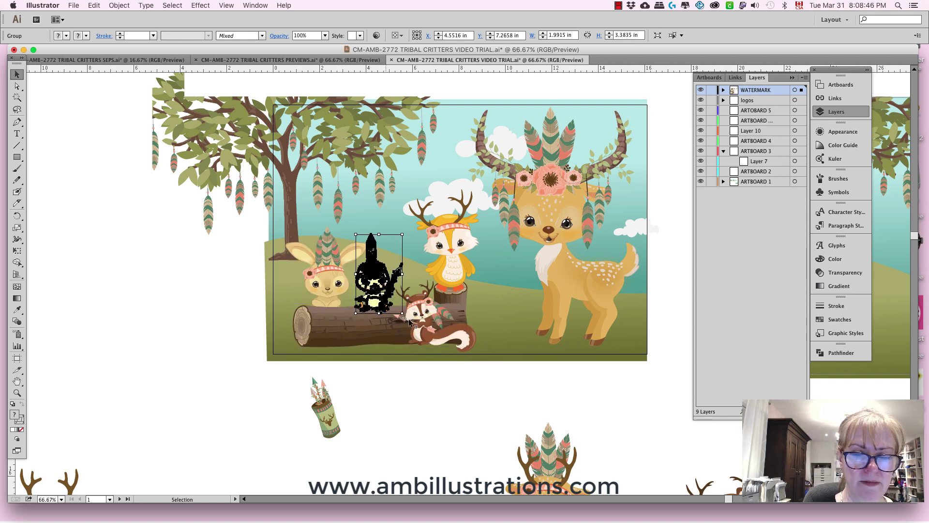
pyautogui.click(433, 337)
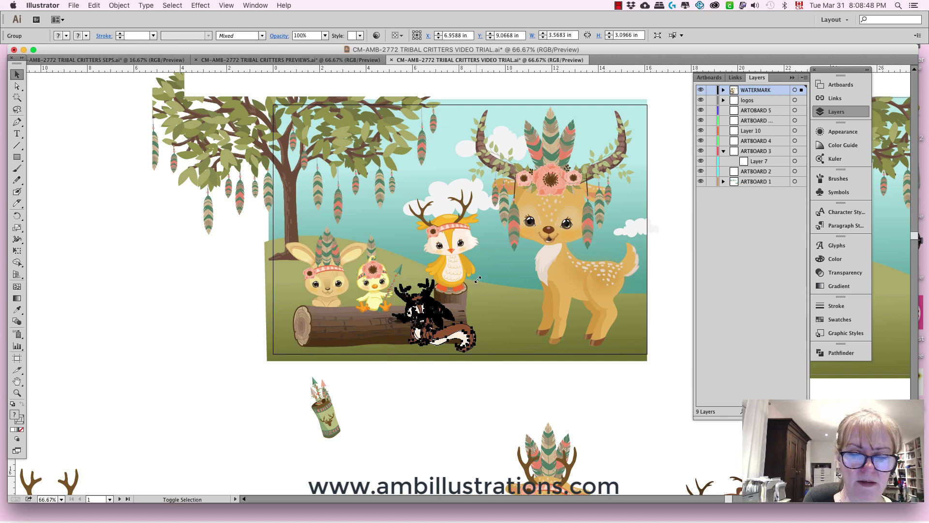
pyautogui.moveTo(461, 333); pyautogui.dragTo(468, 332)
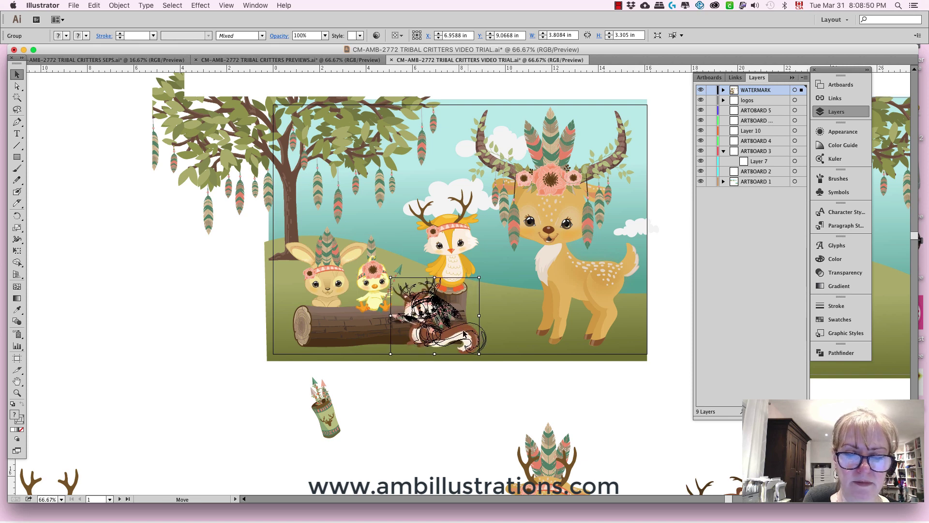
pyautogui.click(394, 261)
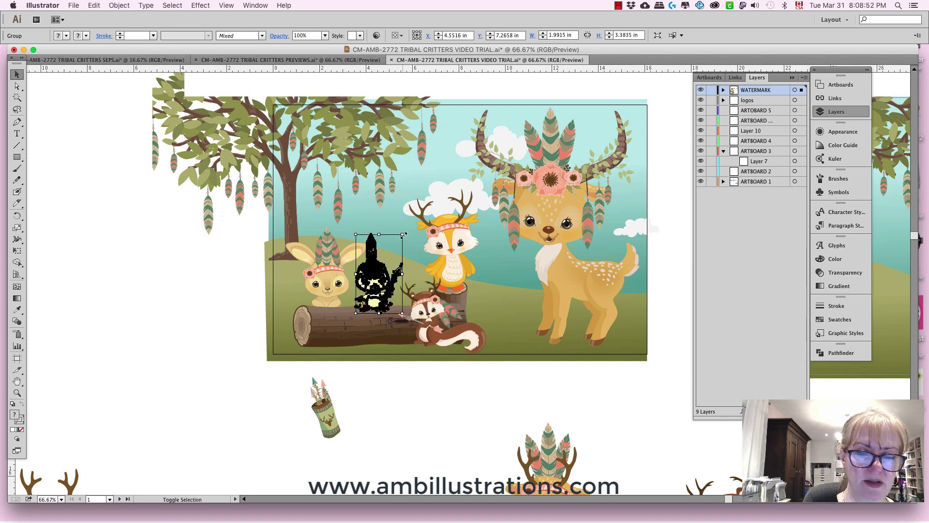
pyautogui.moveTo(377, 294); pyautogui.dragTo(372, 299)
# - Move the fox and stump left along the log and the squirrel right beside it
pyautogui.click(462, 295)
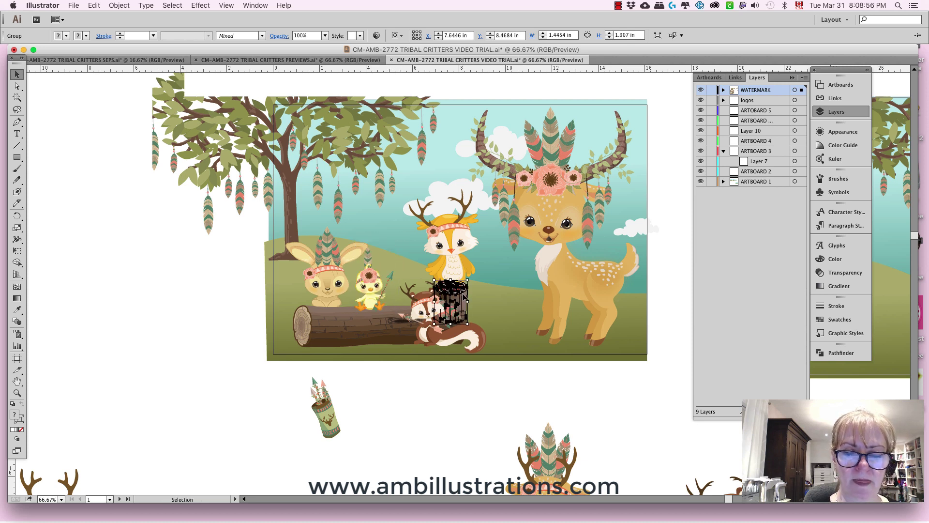
pyautogui.moveTo(460, 296); pyautogui.dragTo(428, 297)
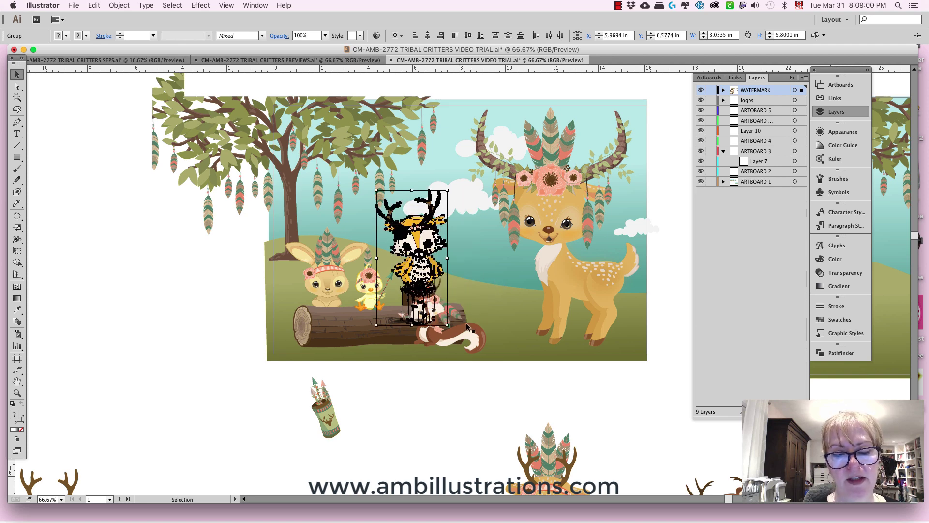
pyautogui.moveTo(419, 262); pyautogui.dragTo(423, 261)
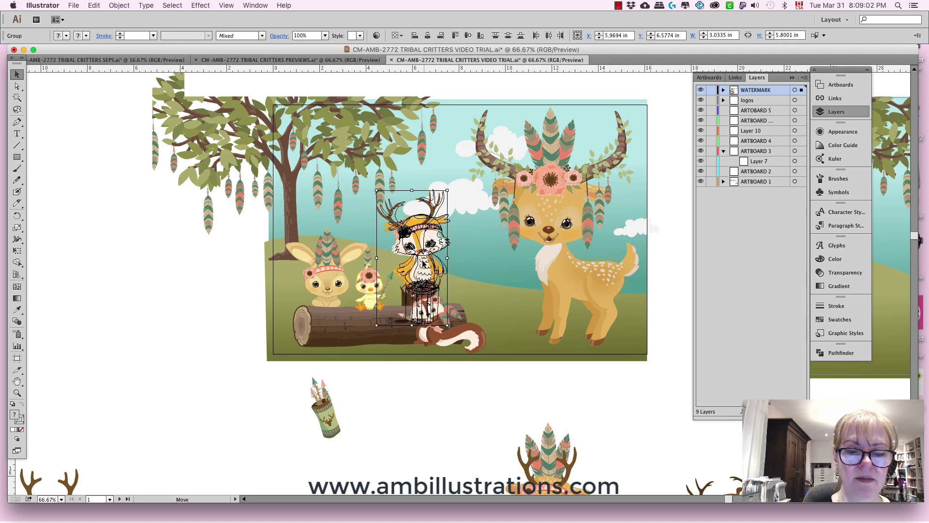
pyautogui.moveTo(446, 343); pyautogui.dragTo(476, 344)
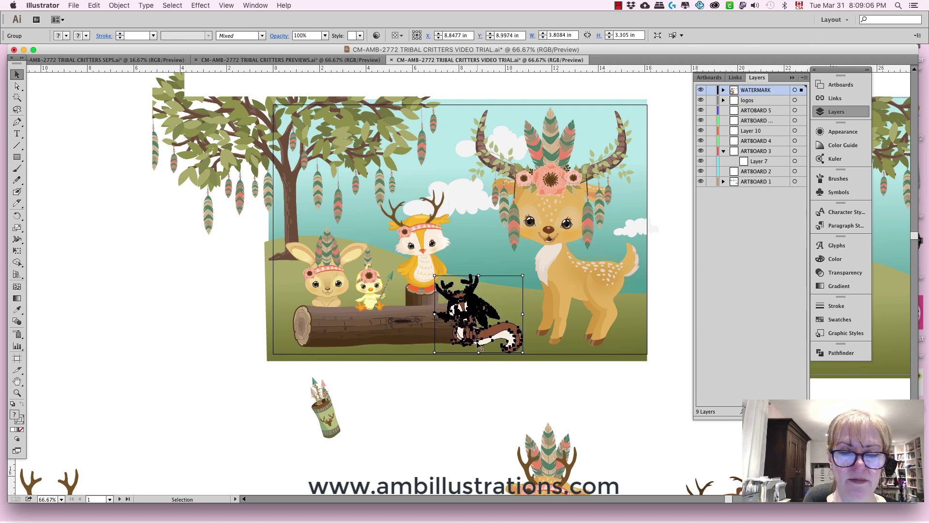
pyautogui.click(461, 388)
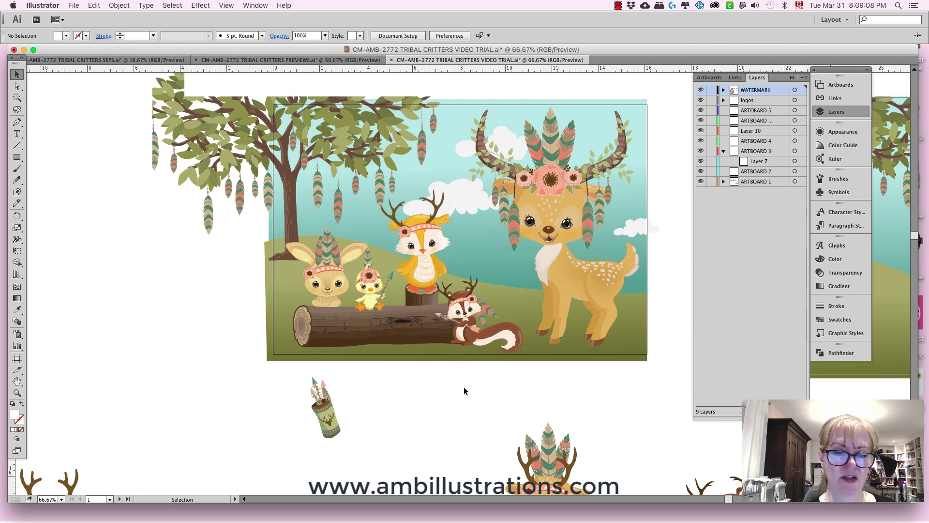
# - Copy the pink owl from the spare art, paste it below the scene and shrink it
pyautogui.press('super+minus')
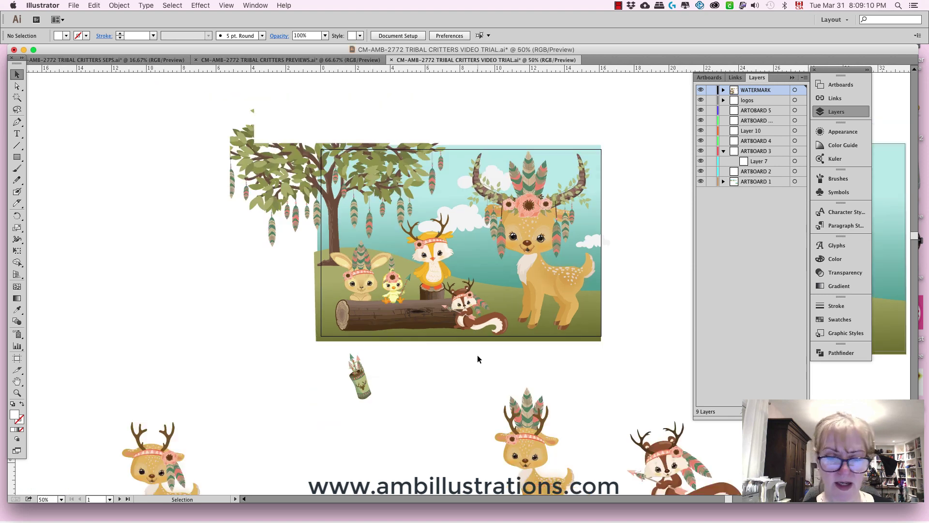
pyautogui.moveTo(577, 385); pyautogui.dragTo(501, 217)
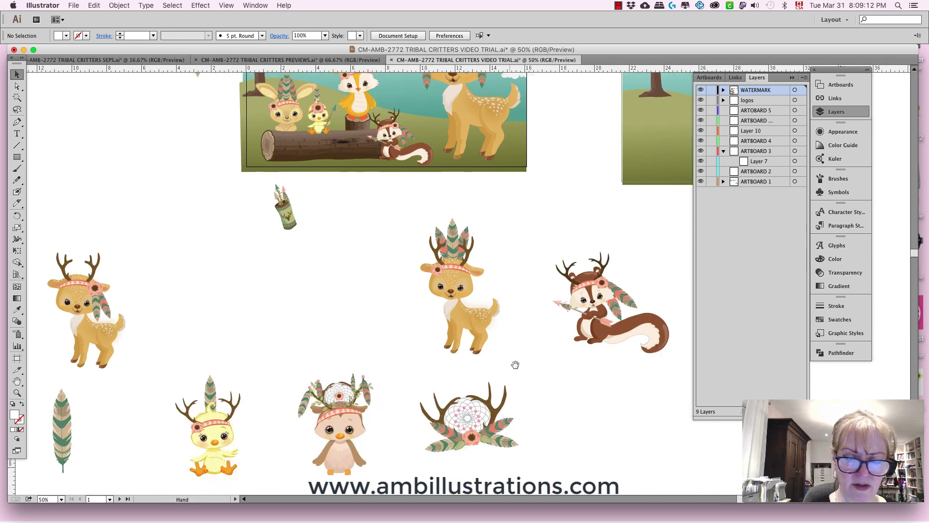
pyautogui.click(364, 441)
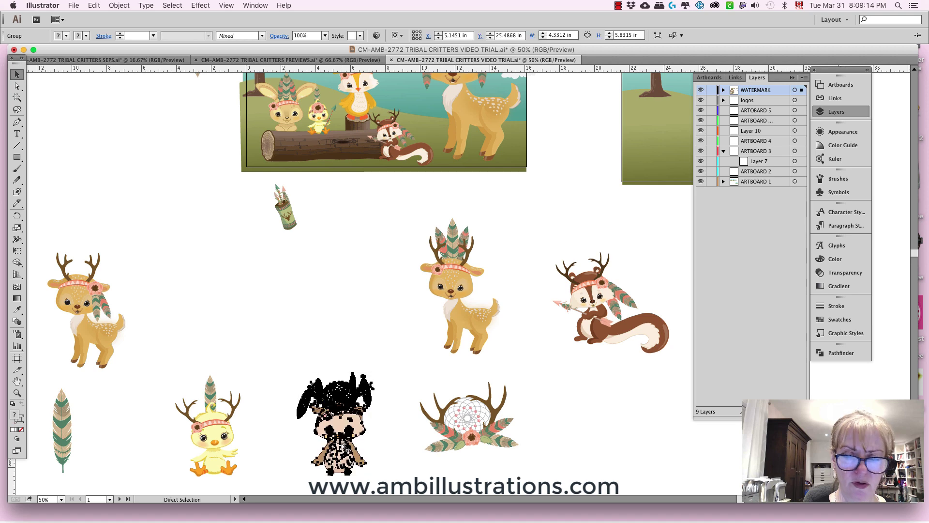
pyautogui.moveTo(400, 373); pyautogui.dragTo(430, 421)
pyautogui.moveTo(417, 325); pyautogui.dragTo(437, 415)
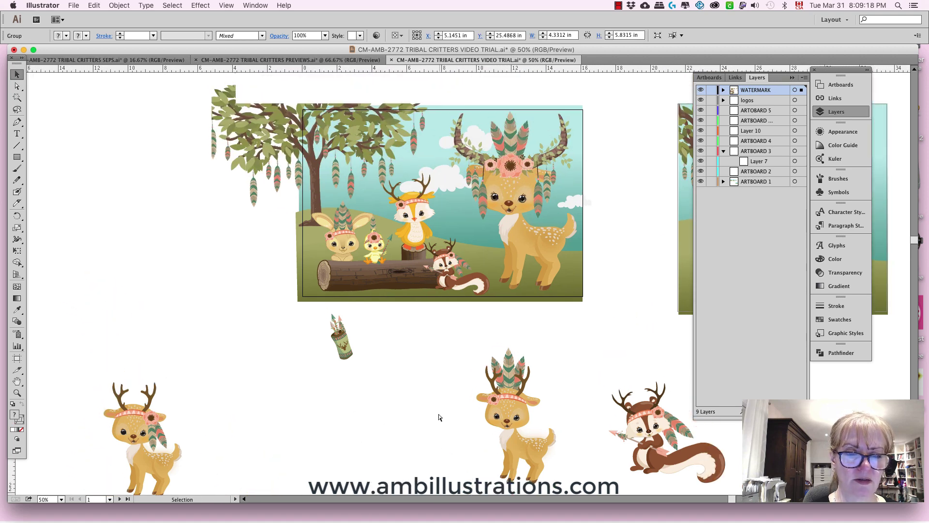
pyautogui.press('super+v')
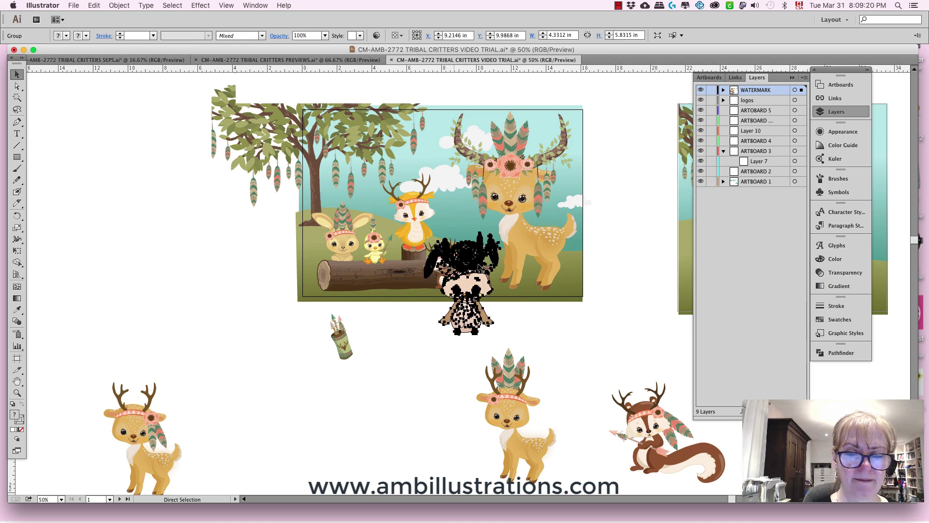
pyautogui.moveTo(469, 329); pyautogui.dragTo(425, 400)
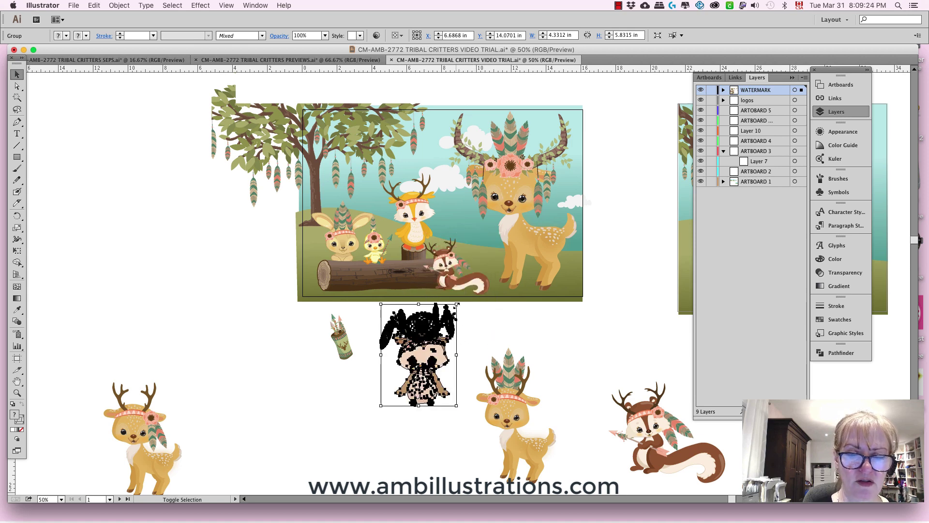
pyautogui.moveTo(456, 304); pyautogui.dragTo(448, 318)
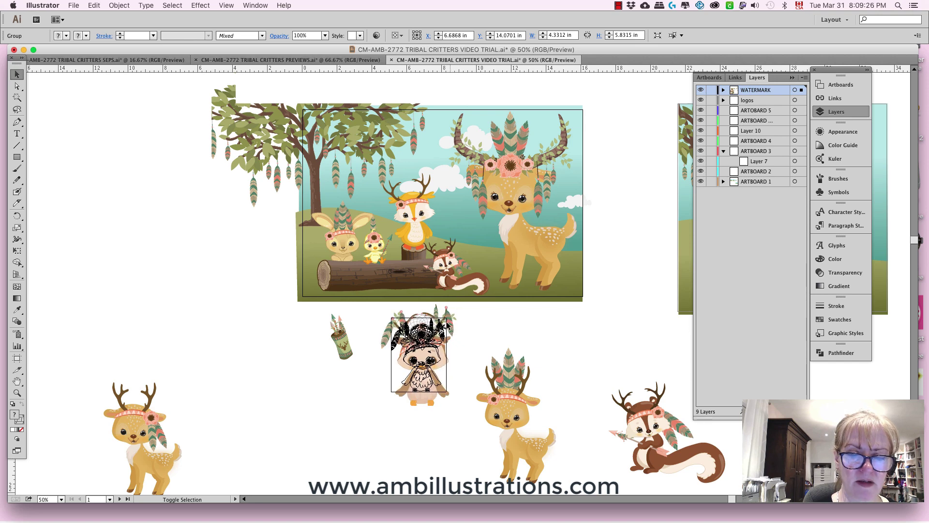
# - Move the fox to the log's left end and place the enlarged owl copy on the stump
pyautogui.click(417, 241)
pyautogui.moveTo(417, 241); pyautogui.dragTo(314, 292)
pyautogui.moveTo(425, 379); pyautogui.dragTo(418, 238)
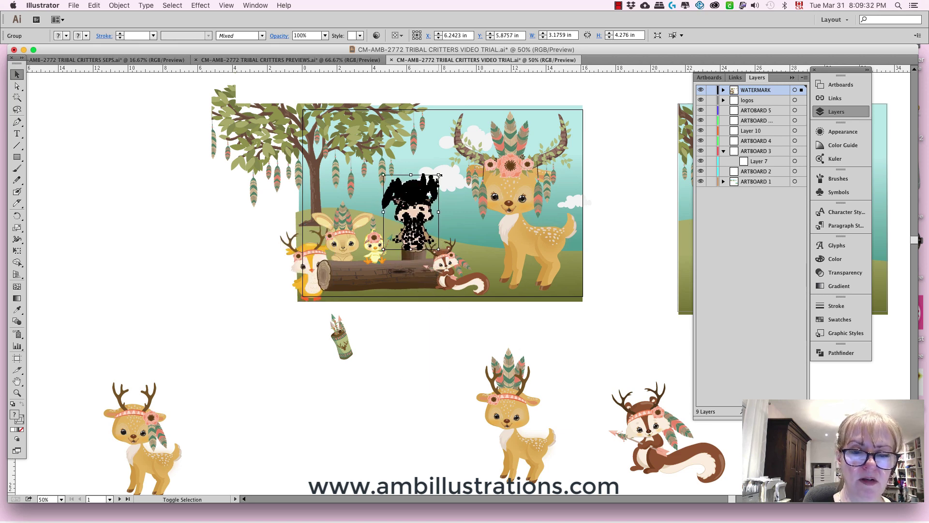
pyautogui.moveTo(438, 174); pyautogui.dragTo(442, 169)
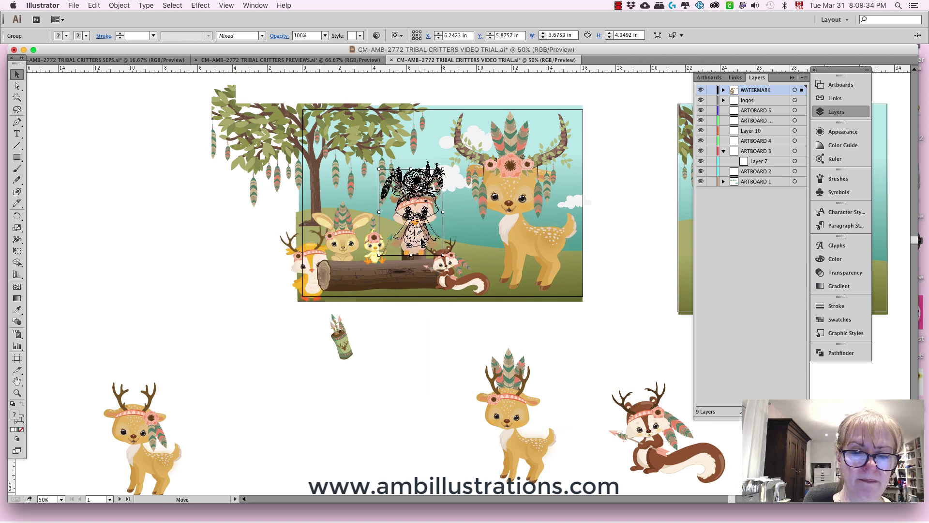
pyautogui.click(425, 325)
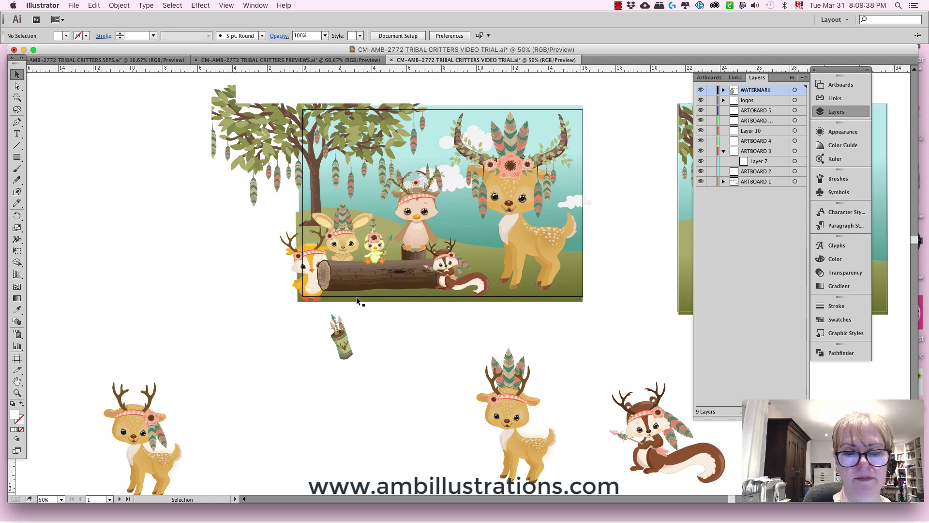
pyautogui.click(318, 290)
# - Bring the fox to the front and shift the fox, chick and bunny right onto the log
pyautogui.click(119, 5)
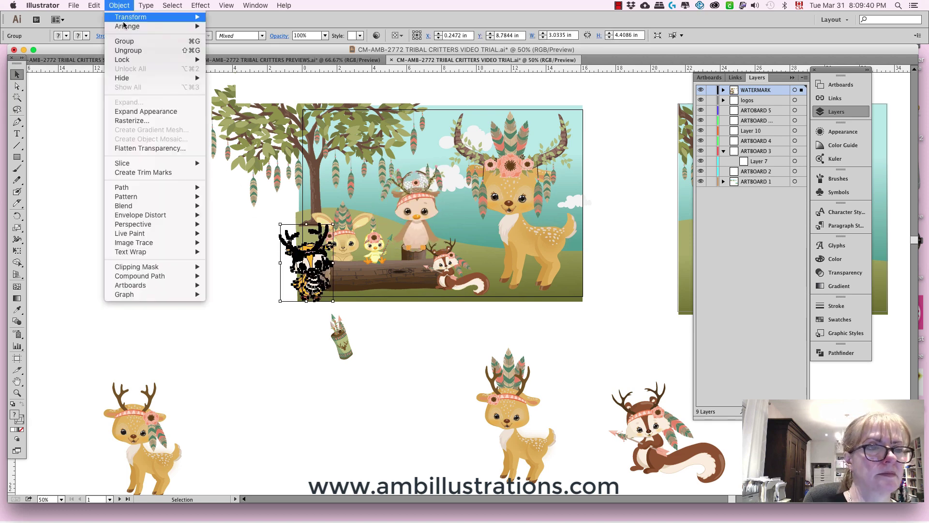
pyautogui.moveTo(160, 26)
pyautogui.click(237, 26)
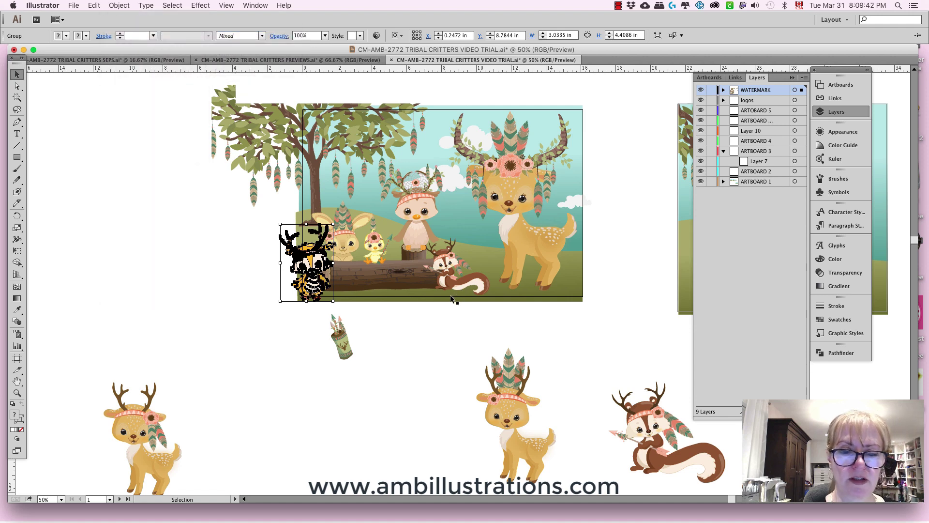
pyautogui.moveTo(309, 294); pyautogui.dragTo(331, 292)
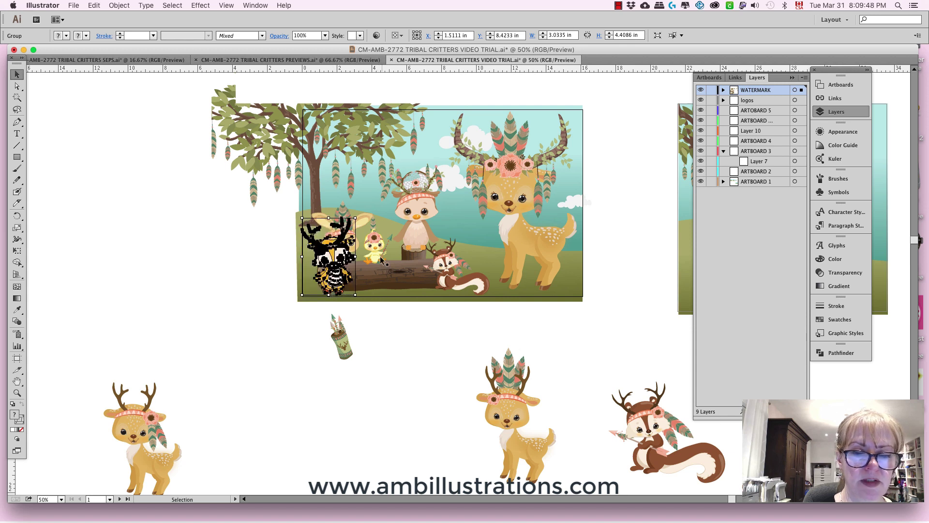
pyautogui.moveTo(380, 257); pyautogui.dragTo(407, 257)
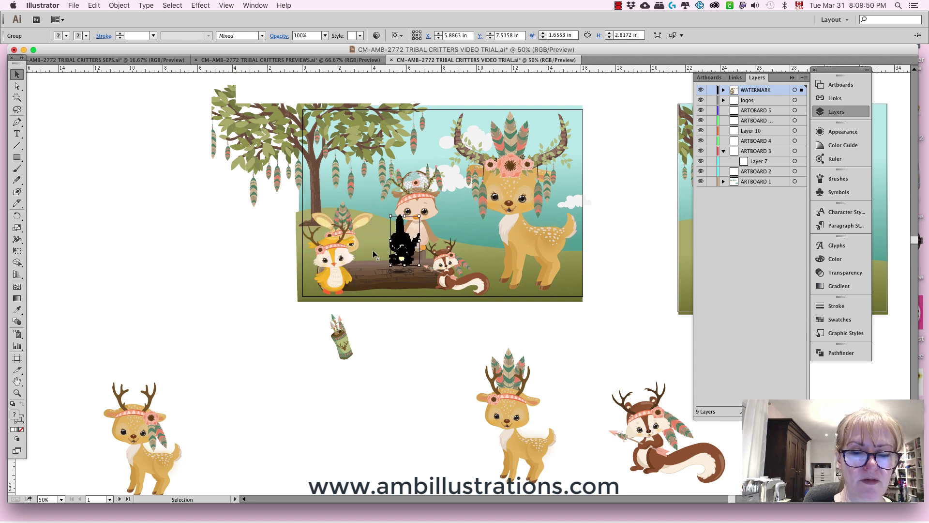
pyautogui.moveTo(360, 227); pyautogui.dragTo(369, 260)
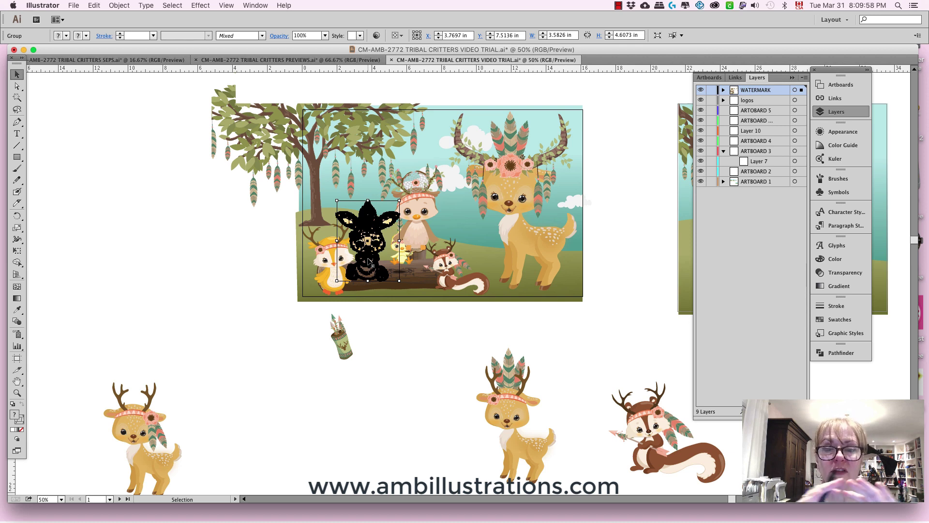
# - Bring the chick group above the log to the front and zoom in to 100%
pyautogui.click(401, 326)
pyautogui.click(374, 252)
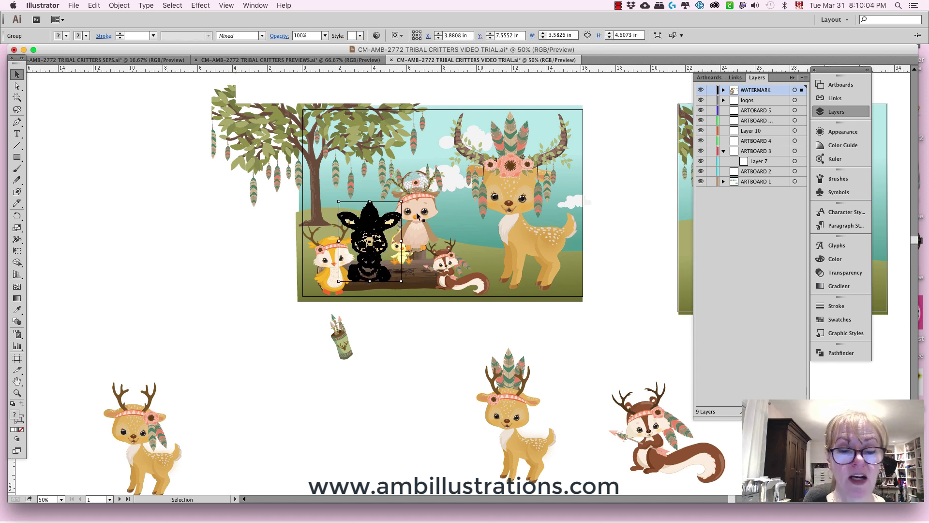
pyautogui.click(416, 255)
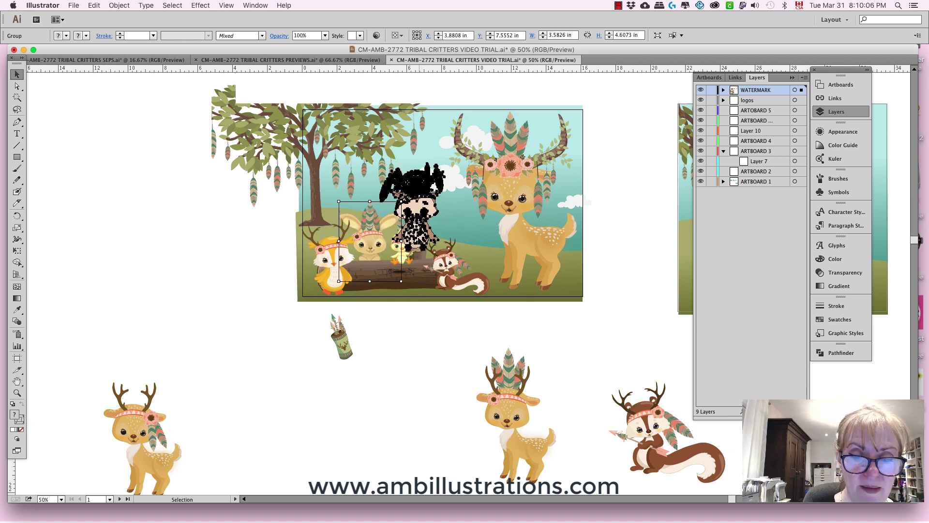
pyautogui.click(398, 260)
pyautogui.click(119, 5)
pyautogui.moveTo(127, 26)
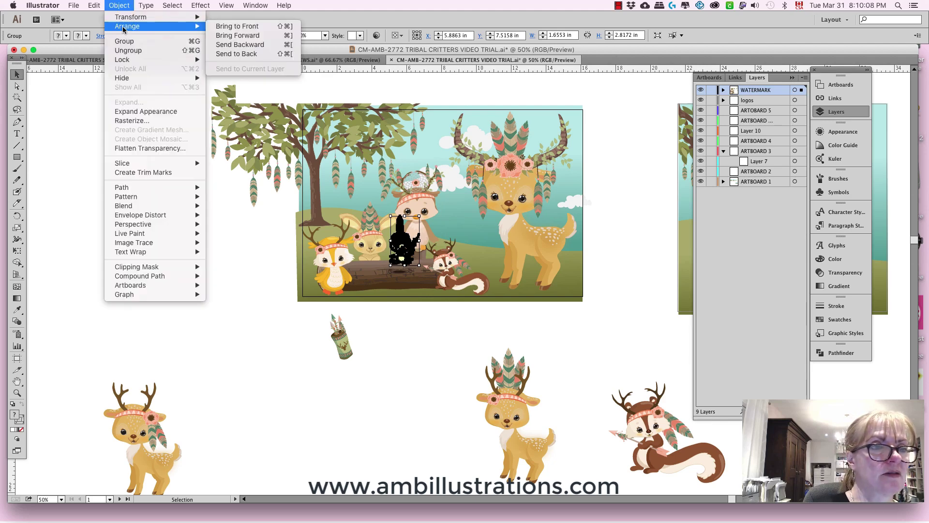
pyautogui.click(235, 28)
pyautogui.press('super+plus')
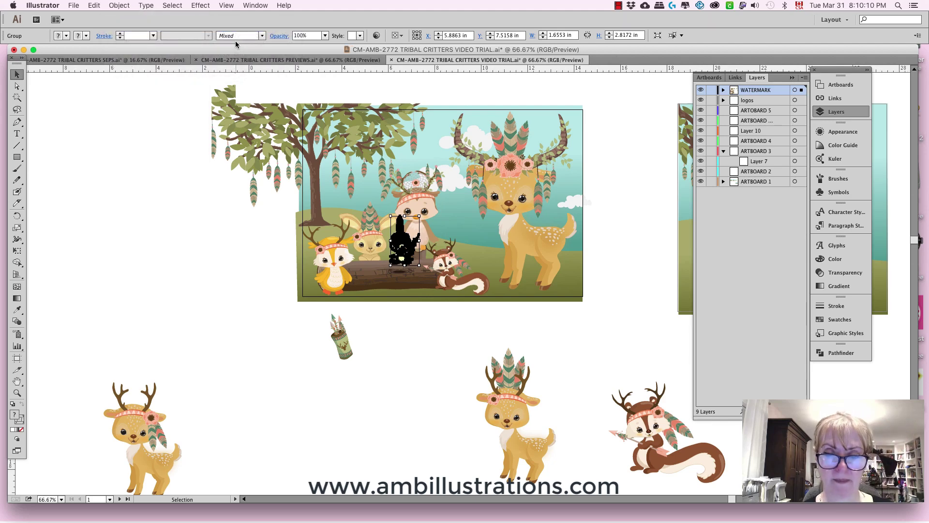
pyautogui.press('super+plus')
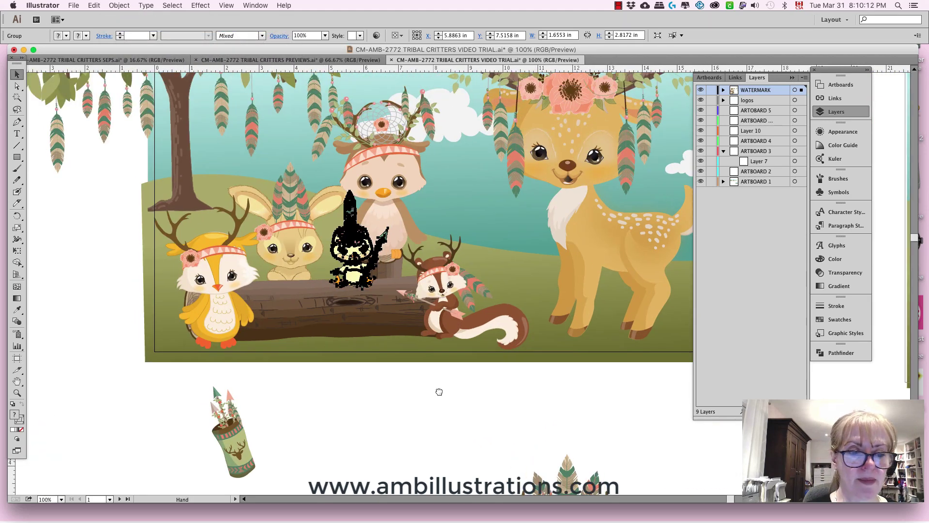
# - Nudge the owl into place, move the bunny and chick left, and set the stump behind the log
pyautogui.click(227, 331)
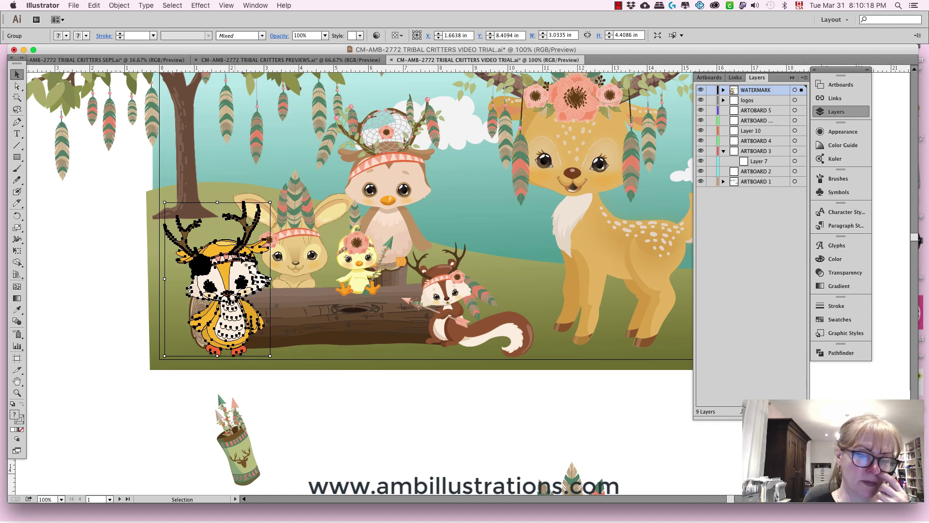
pyautogui.moveTo(234, 340); pyautogui.dragTo(233, 339)
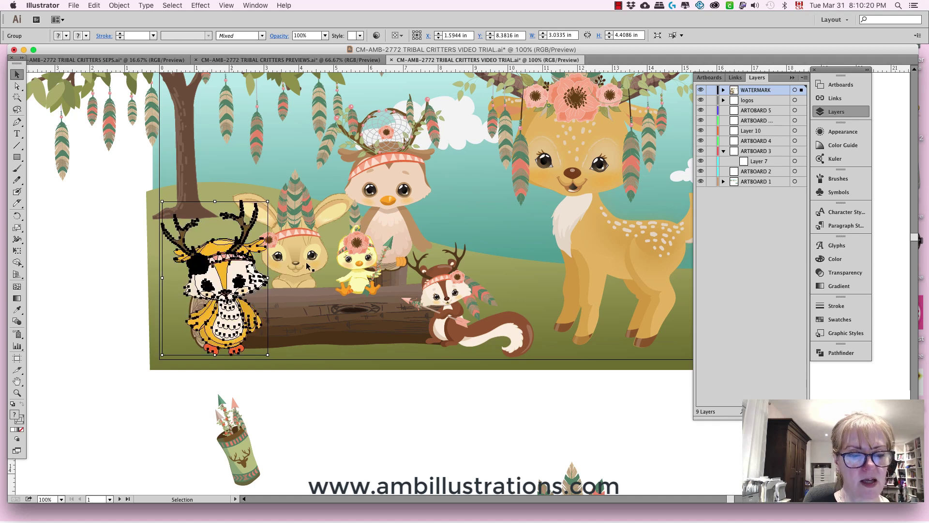
pyautogui.moveTo(308, 269); pyautogui.dragTo(300, 284)
pyautogui.moveTo(359, 284); pyautogui.dragTo(344, 288)
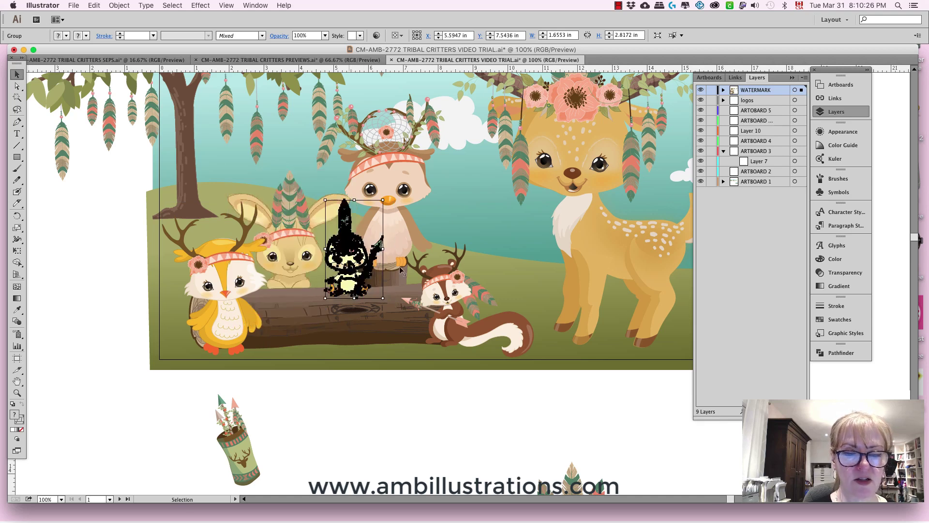
pyautogui.click(409, 243)
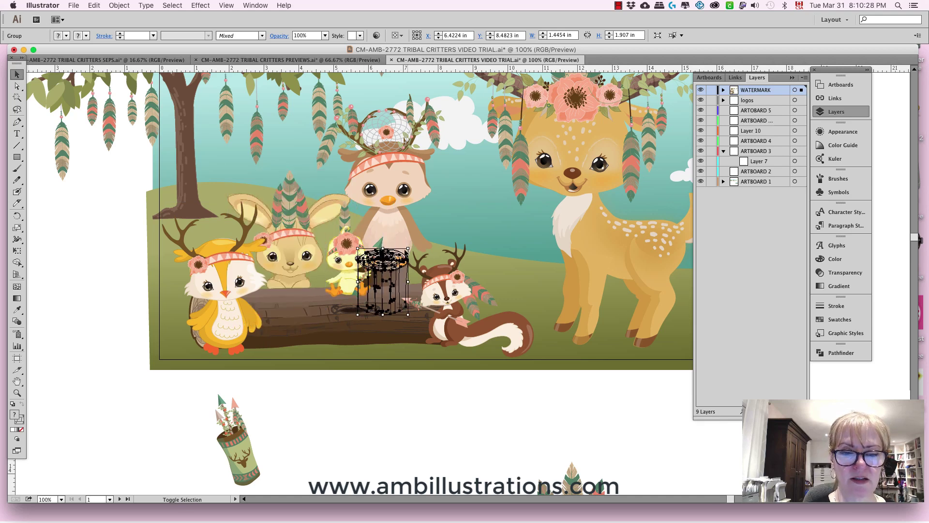
pyautogui.moveTo(404, 244); pyautogui.dragTo(414, 245)
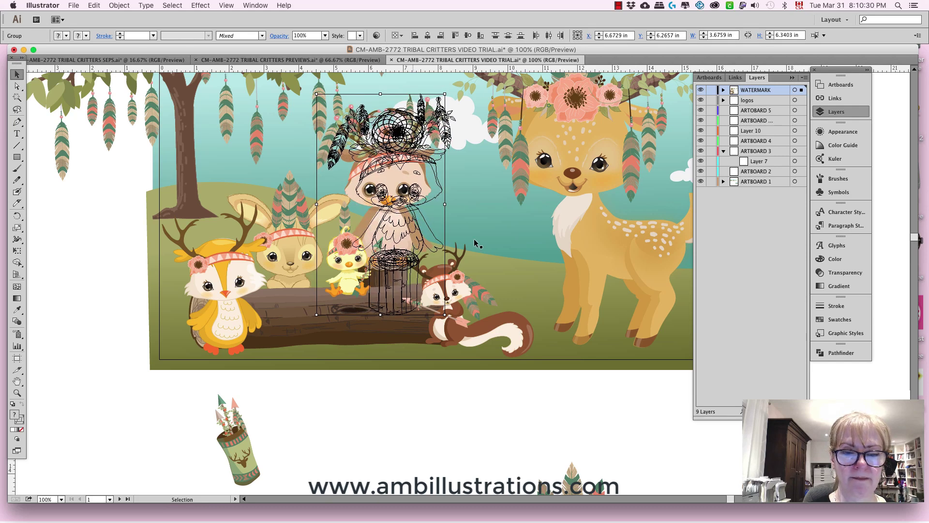
pyautogui.click(429, 384)
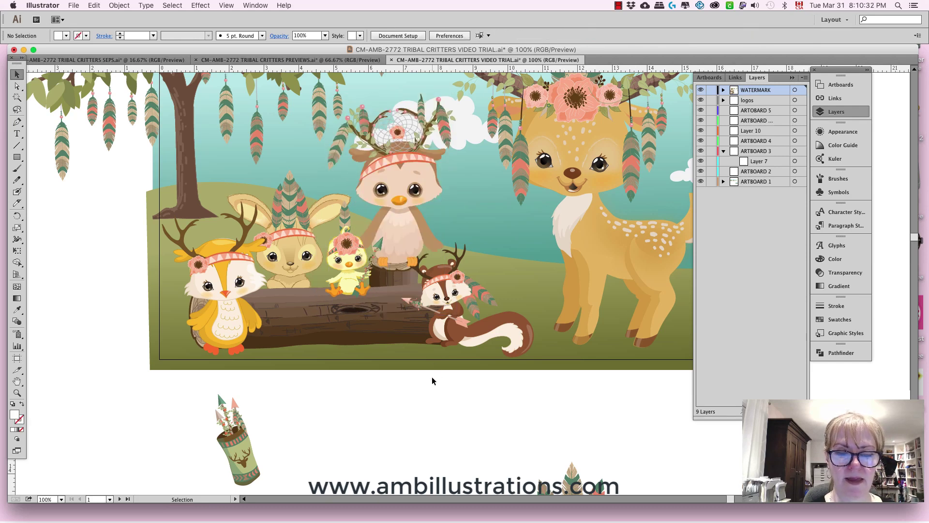
pyautogui.click(398, 279)
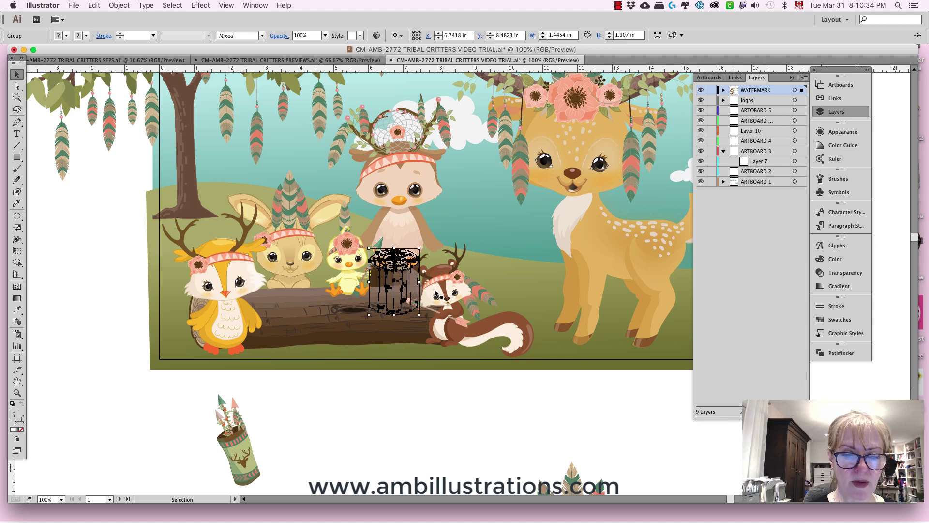
pyautogui.moveTo(425, 272); pyautogui.dragTo(335, 291)
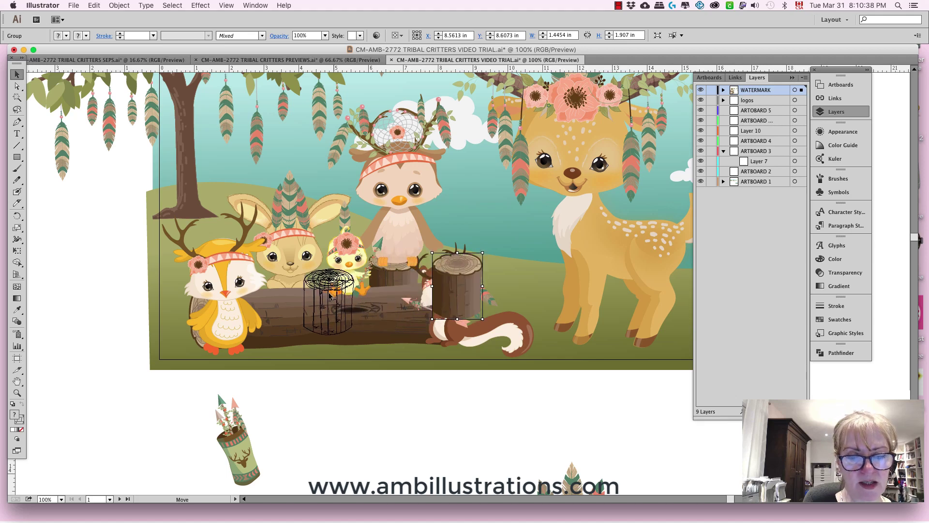
# - Send the stump and the ground and sky backgrounds to the back
pyautogui.keyDown('shift'); pyautogui.click(255, 368); pyautogui.keyUp('shift')
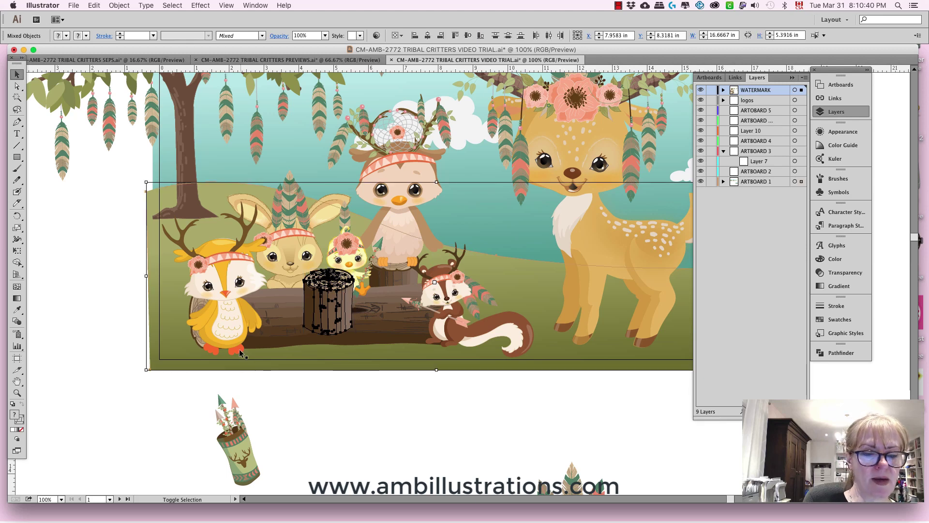
pyautogui.keyDown('shift'); pyautogui.click(222, 169); pyautogui.keyUp('shift')
pyautogui.click(120, 5)
pyautogui.moveTo(127, 27)
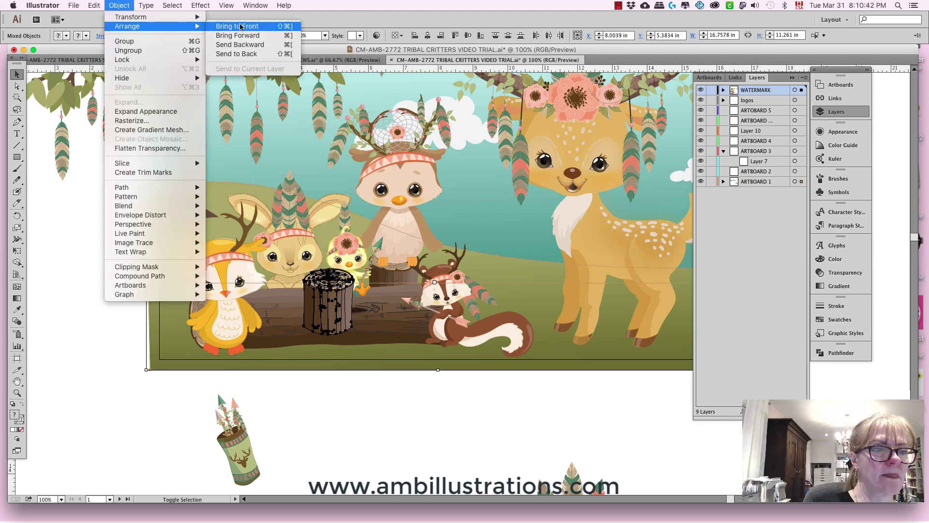
pyautogui.click(235, 53)
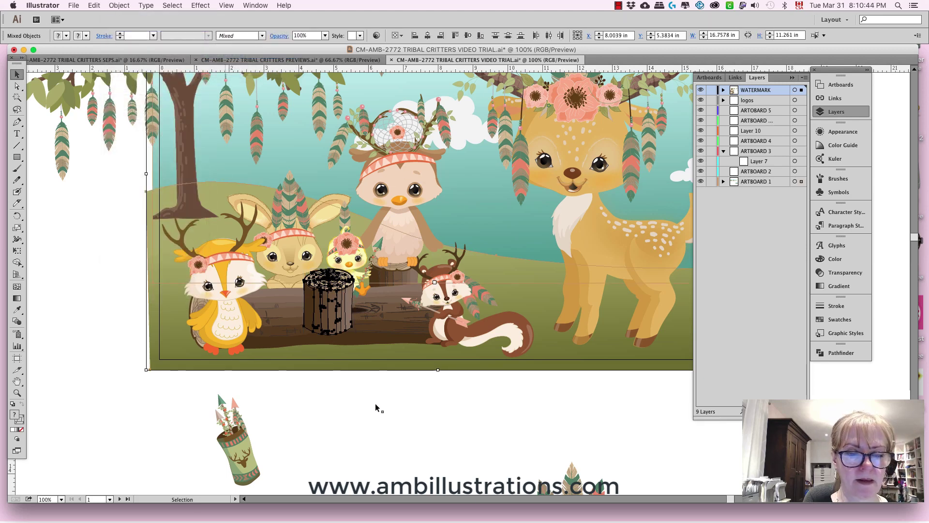
pyautogui.click(374, 406)
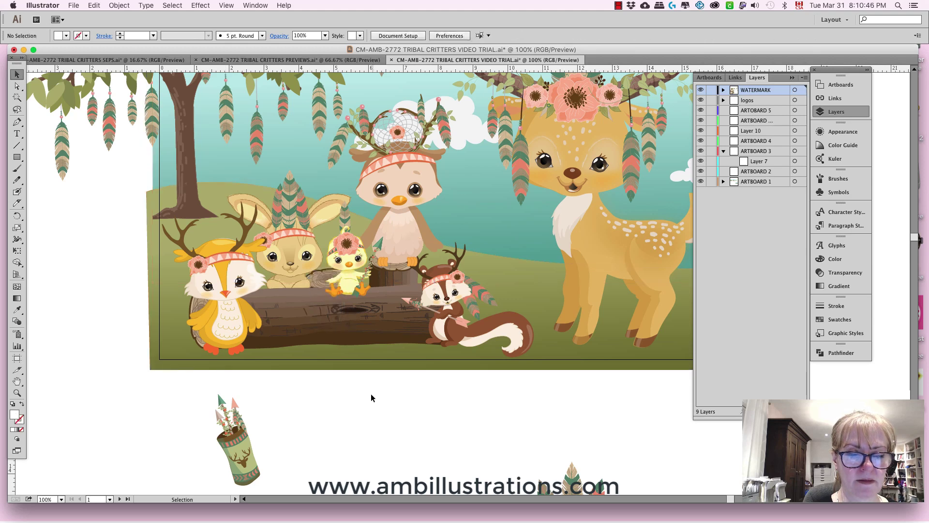
pyautogui.click(312, 289)
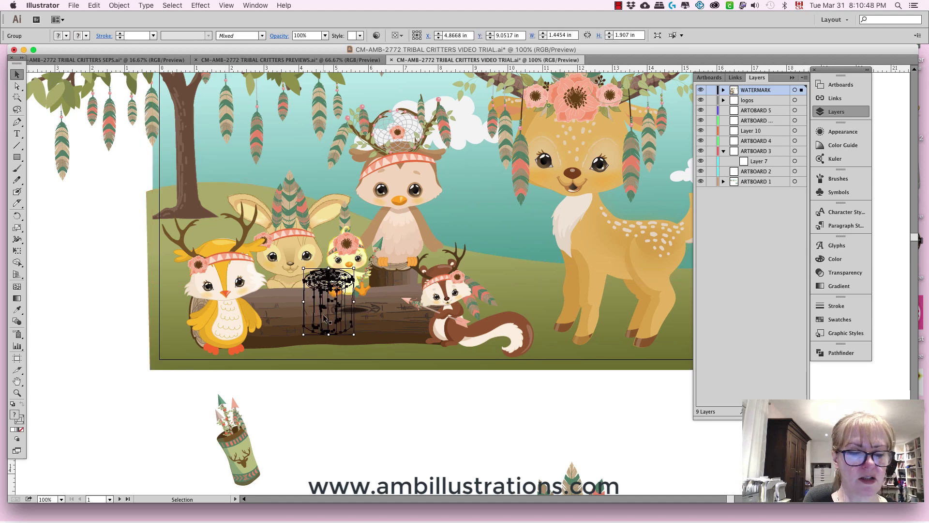
pyautogui.click(392, 329)
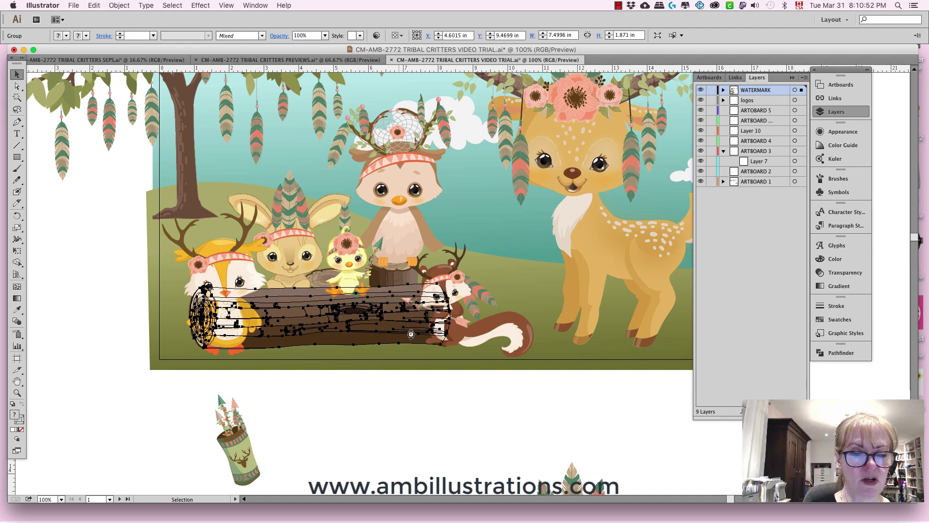
pyautogui.moveTo(411, 333); pyautogui.dragTo(557, 304)
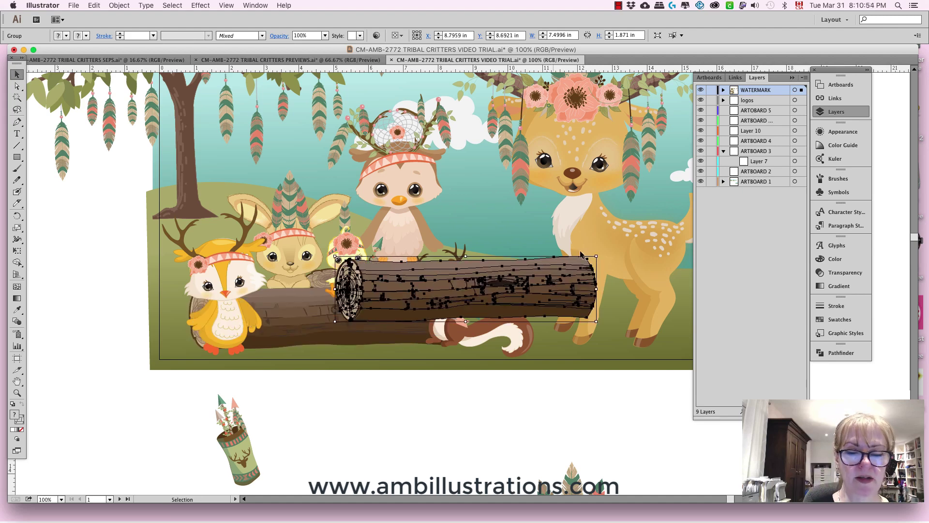
pyautogui.moveTo(598, 255); pyautogui.dragTo(467, 270)
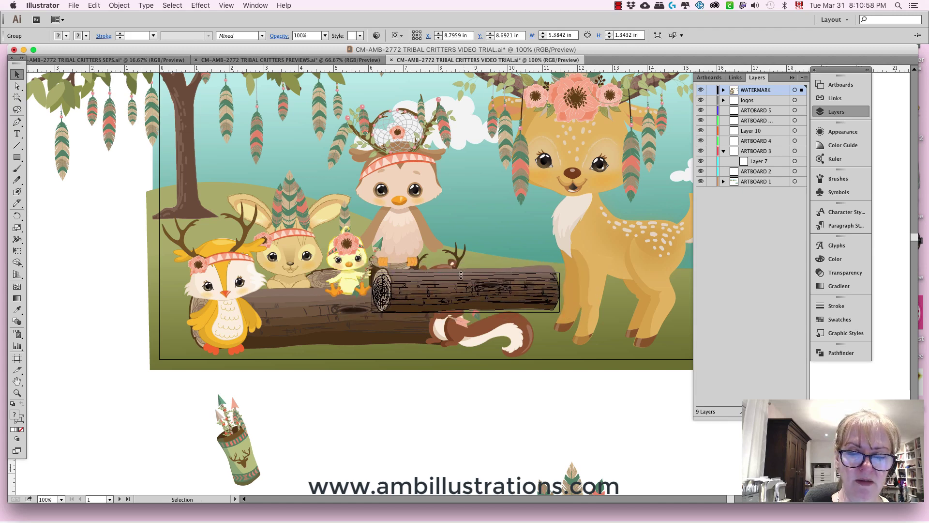
pyautogui.moveTo(461, 294); pyautogui.dragTo(257, 307)
pyautogui.keyDown('shift'); pyautogui.click(179, 359); pyautogui.keyUp('shift')
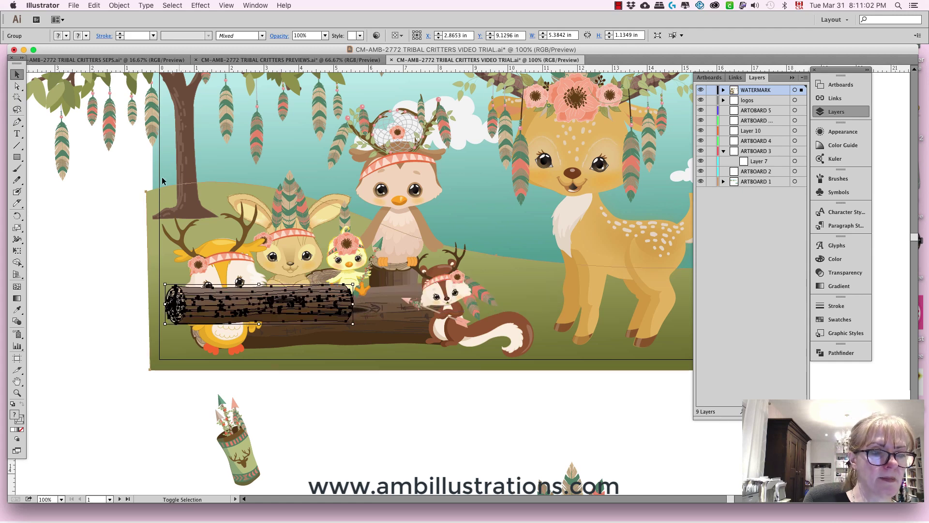
pyautogui.keyDown('shift'); pyautogui.click(149, 136); pyautogui.keyUp('shift')
pyautogui.click(119, 6)
pyautogui.moveTo(127, 26)
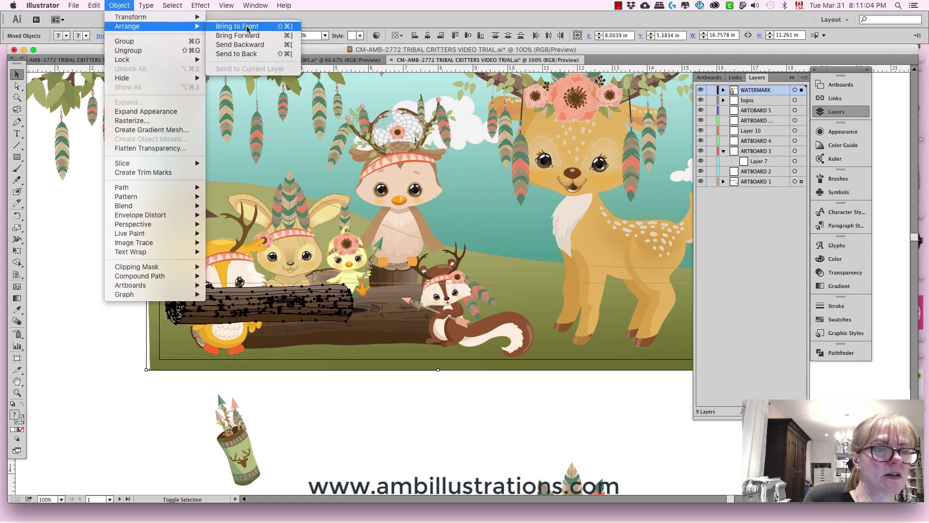
pyautogui.click(236, 54)
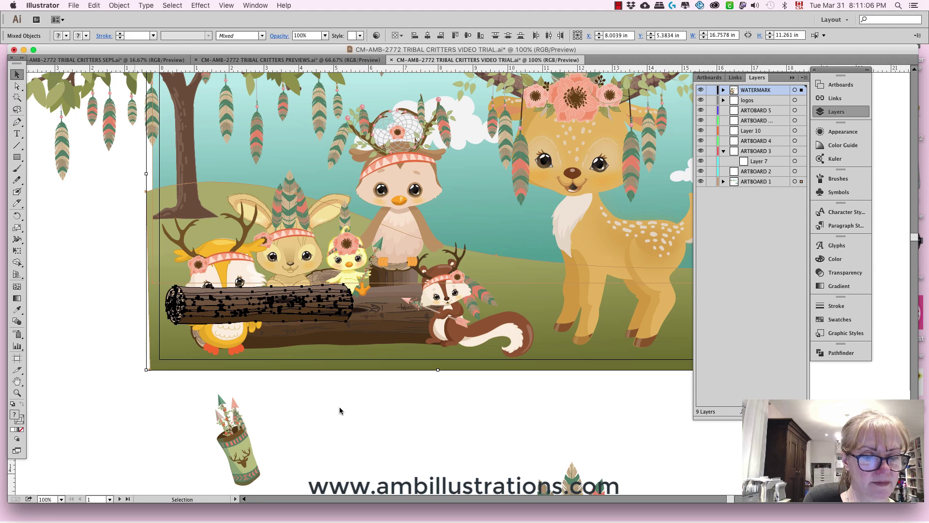
pyautogui.click(341, 410)
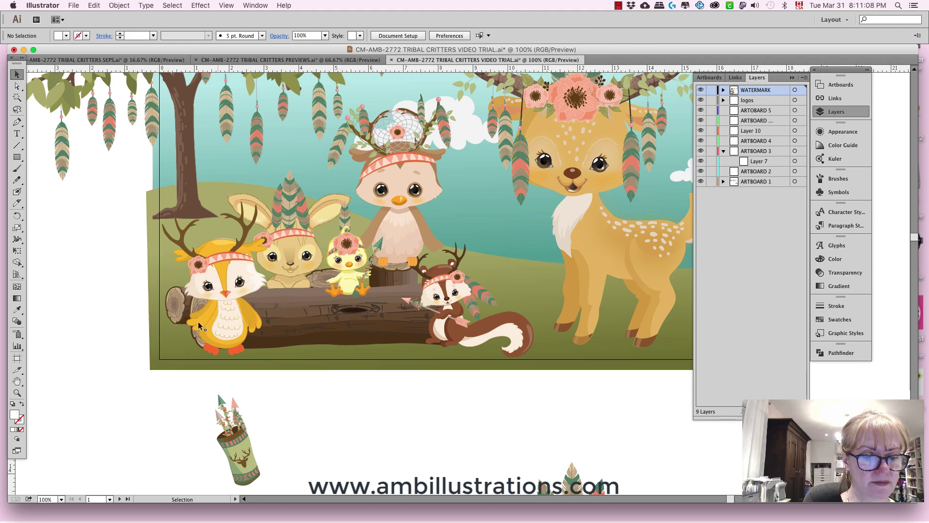
pyautogui.click(180, 315)
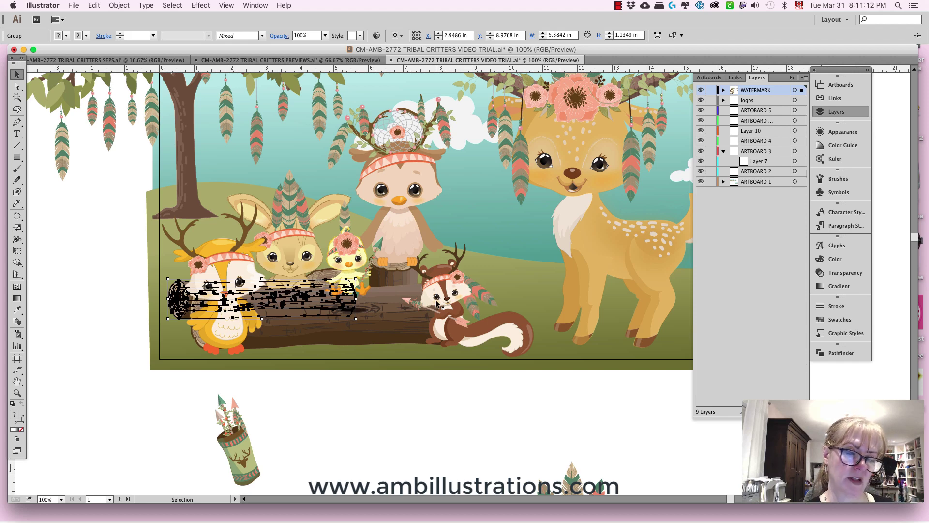
pyautogui.click(397, 381)
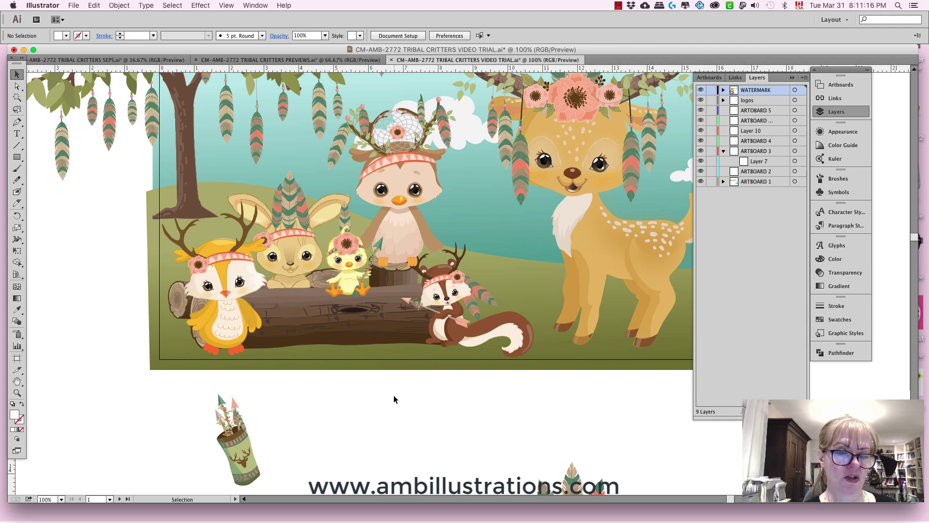
pyautogui.click(178, 312)
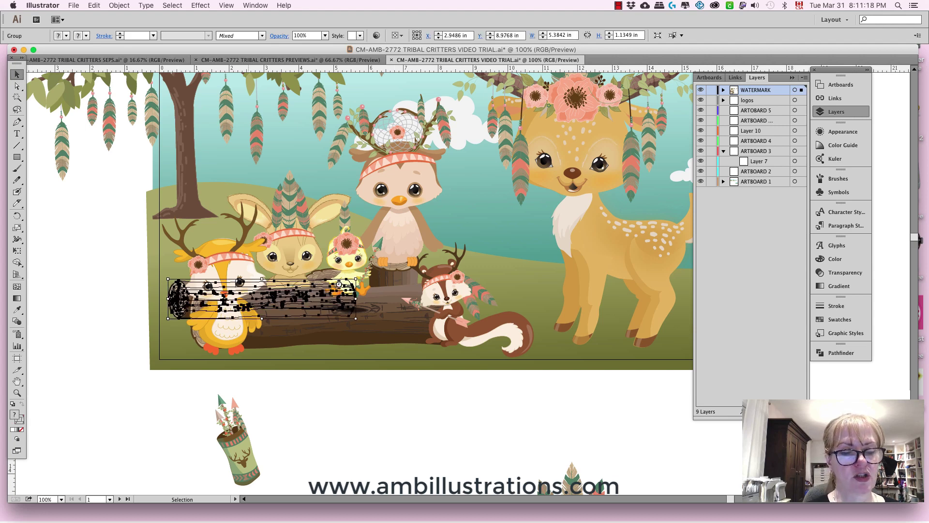
pyautogui.press('Delete')
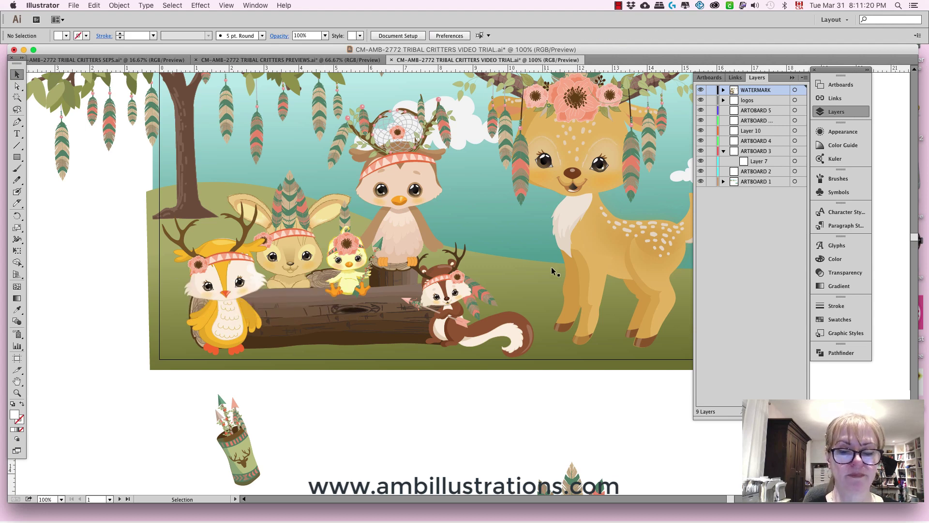
# - Move the squirrel group right and pan to show more of the scene
pyautogui.moveTo(516, 335); pyautogui.dragTo(517, 351)
pyautogui.moveTo(514, 394); pyautogui.dragTo(495, 385)
pyautogui.press('space')
# - Leave the deer's leg path unedited, deselect it, and zoom out to 66.67%
pyautogui.click(17, 86)
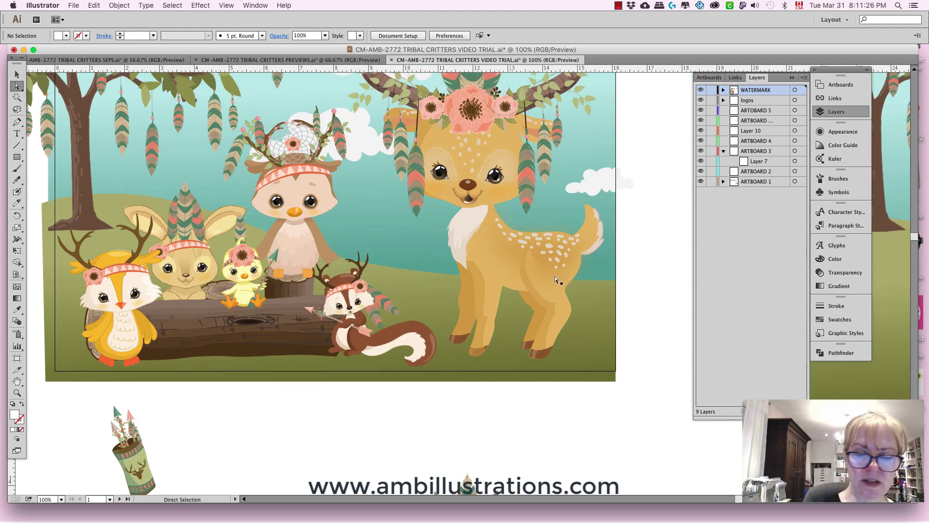
pyautogui.click(481, 356)
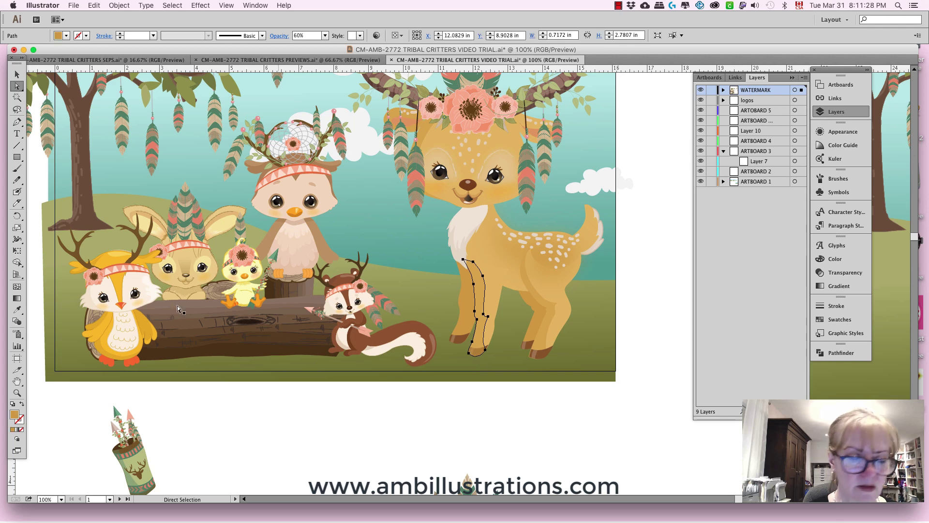
pyautogui.click(19, 206)
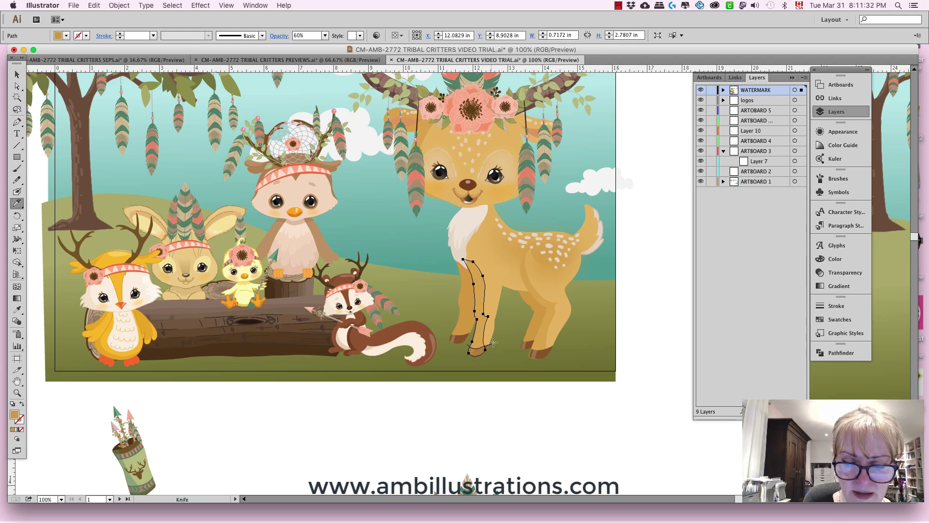
pyautogui.click(17, 87)
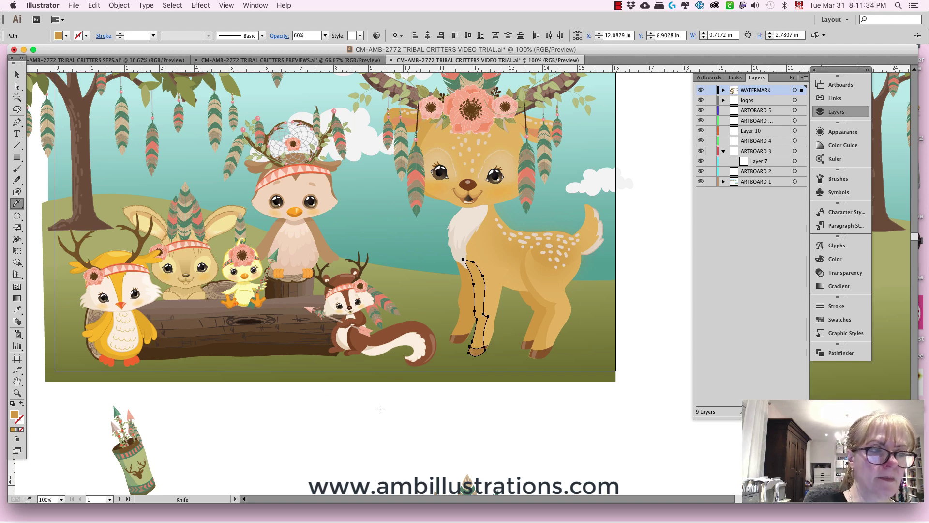
pyautogui.click(468, 375)
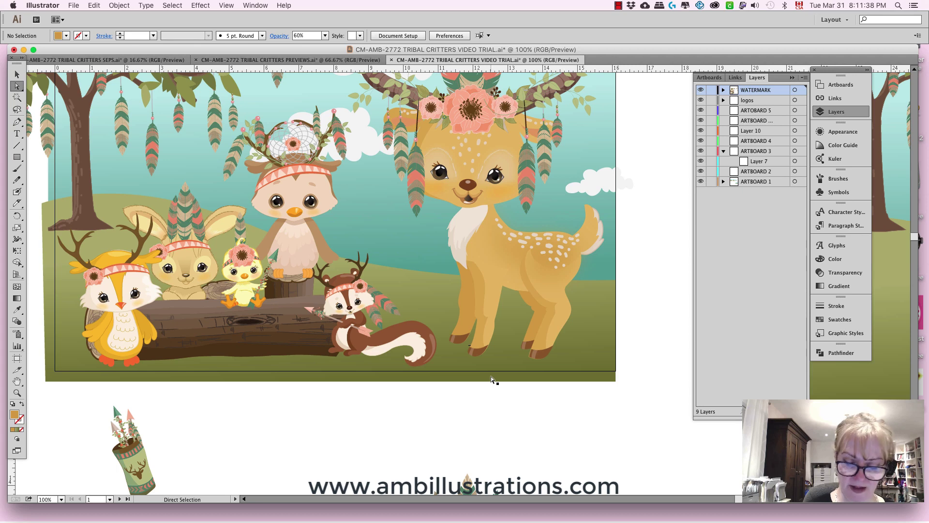
pyautogui.press('super+minus')
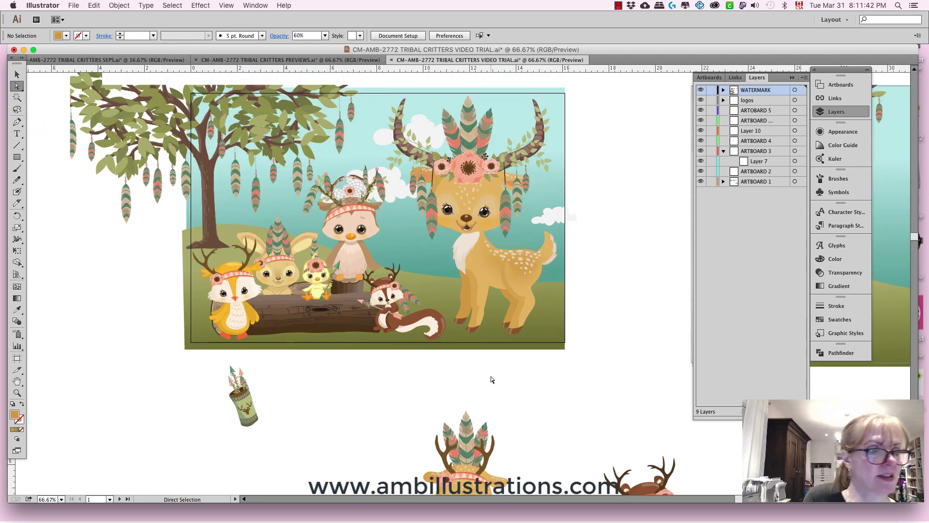
# - Draw an oval beneath the deer's feet and fill it with a dark green
pyautogui.moveTo(17, 158); pyautogui.dragTo(50, 181)
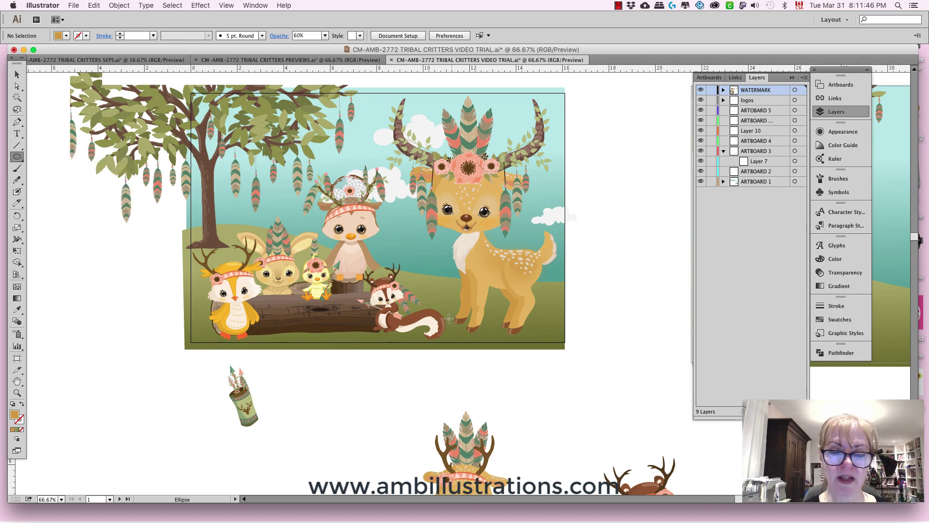
pyautogui.moveTo(444, 321); pyautogui.dragTo(561, 338)
pyautogui.press('i')
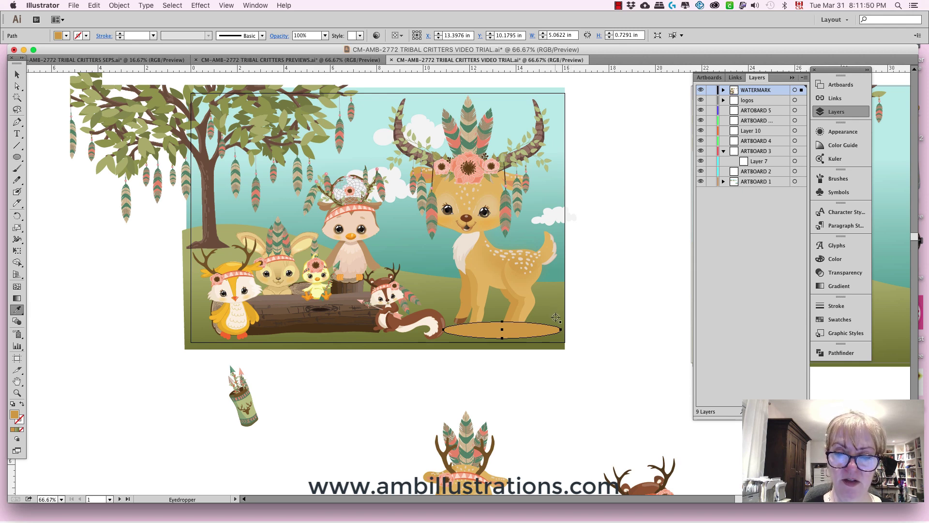
pyautogui.click(556, 318)
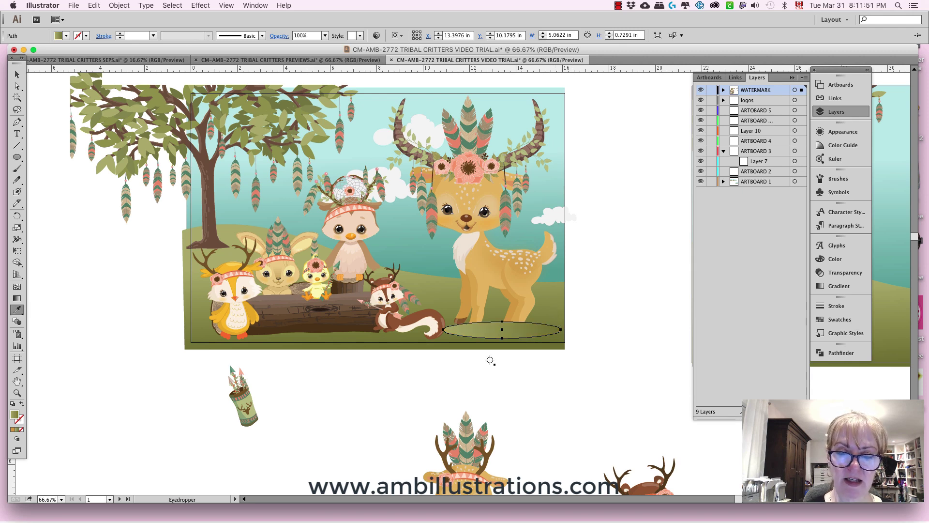
pyautogui.doubleClick(17, 418)
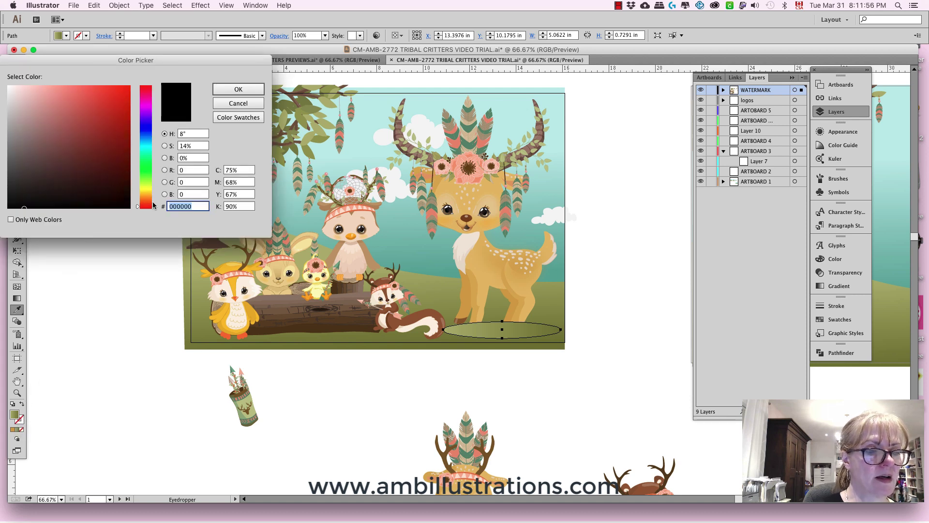
pyautogui.moveTo(153, 205); pyautogui.dragTo(153, 179)
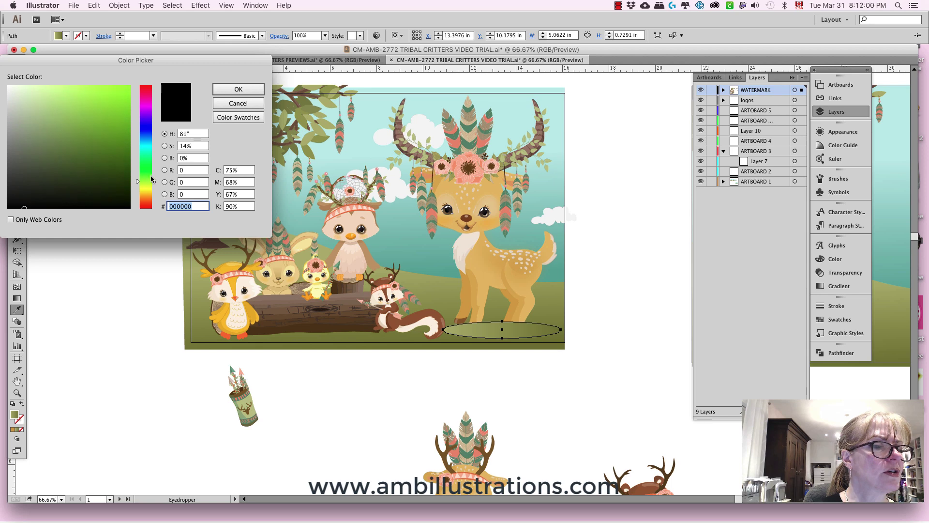
pyautogui.click(122, 158)
pyautogui.click(238, 89)
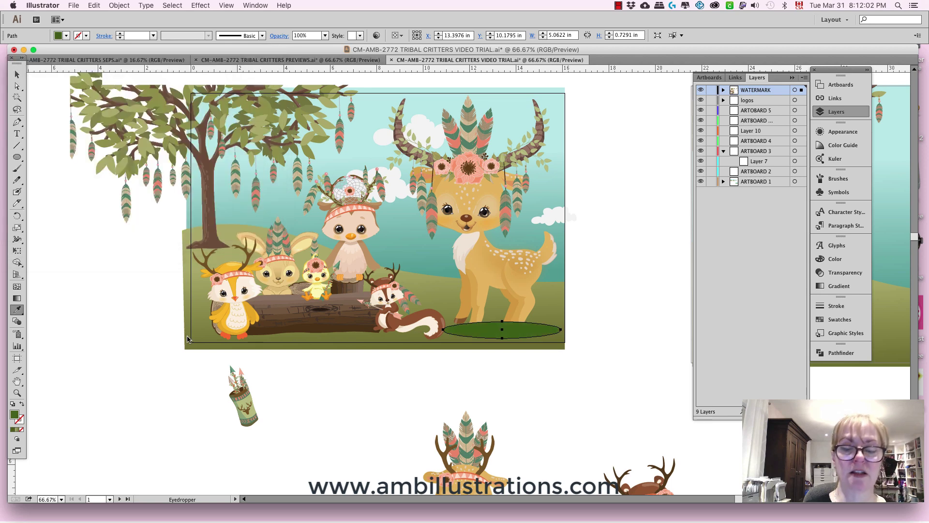
# - Set the oval's opacity to 70%
pyautogui.click(17, 75)
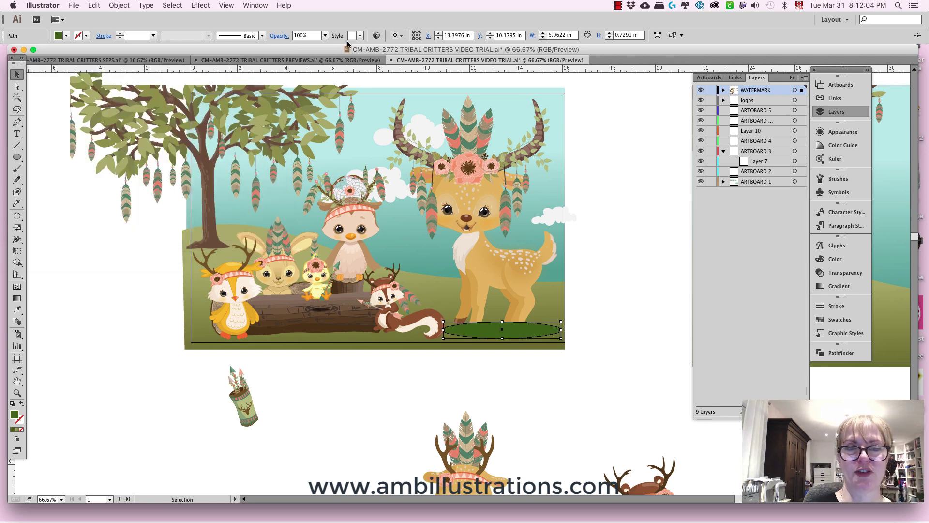
pyautogui.click(324, 36)
pyautogui.click(341, 121)
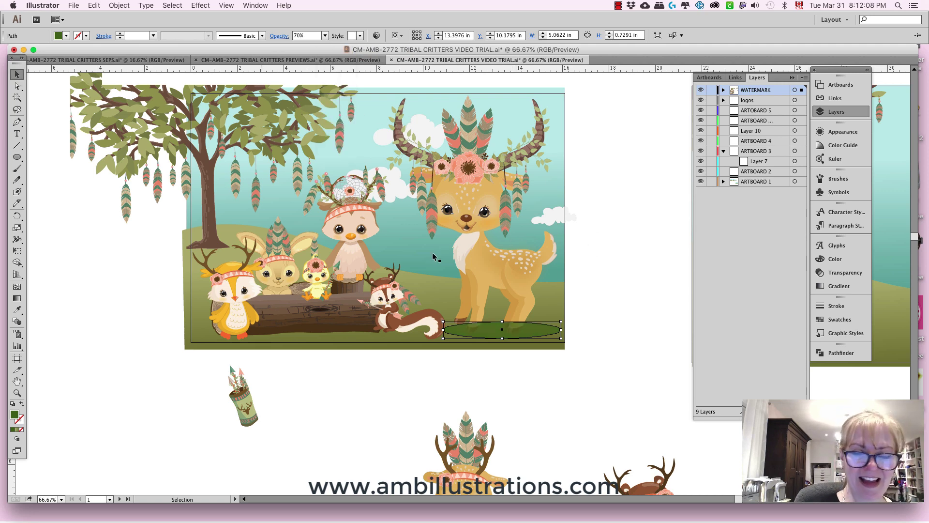
pyautogui.click(514, 277)
# - Bring the deer in front of its shadow oval
pyautogui.click(121, 5)
pyautogui.moveTo(126, 27)
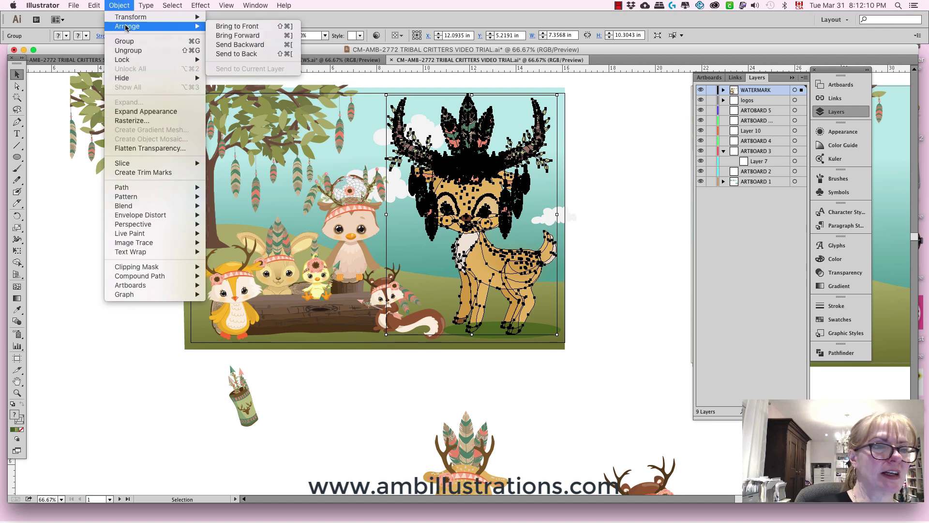
pyautogui.click(234, 26)
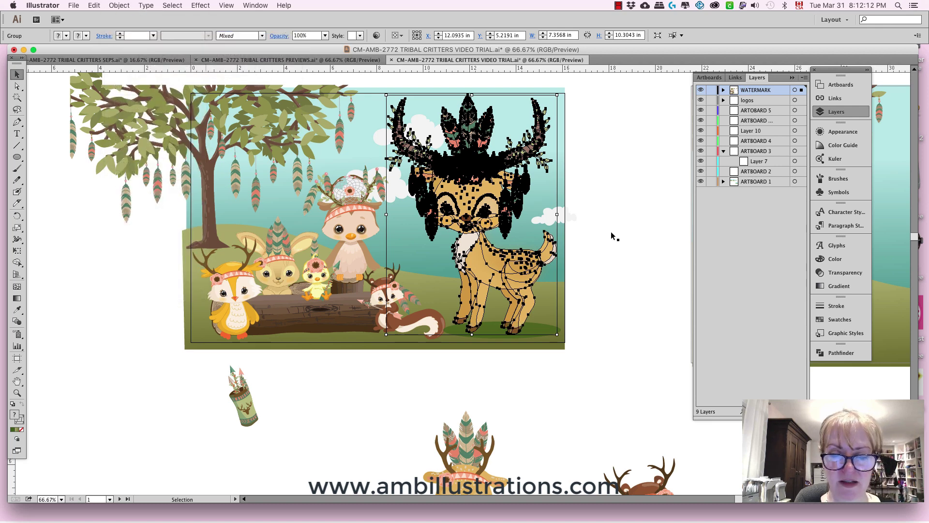
# - Recolour the shadow oval a darker olive green, 5a6d20, then select the stray white rectangle
pyautogui.click(540, 333)
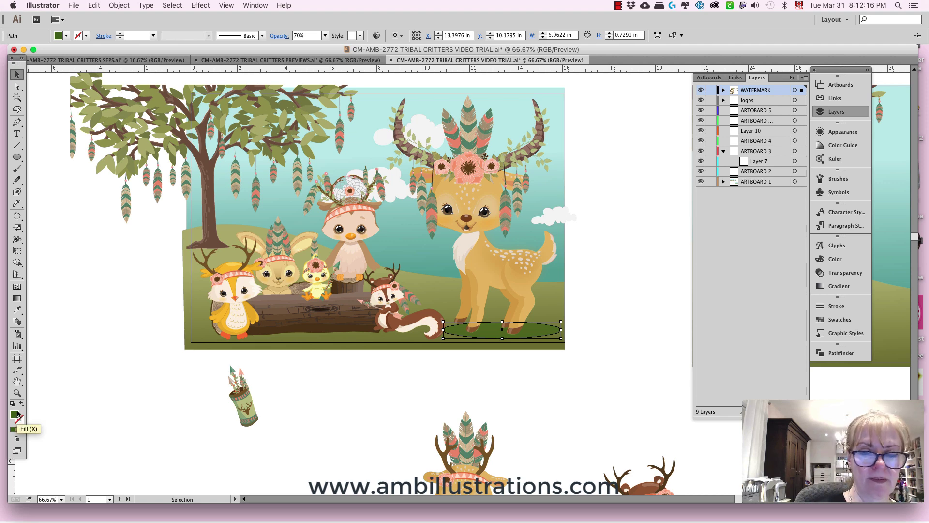
pyautogui.doubleClick(15, 415)
pyautogui.click(82, 145)
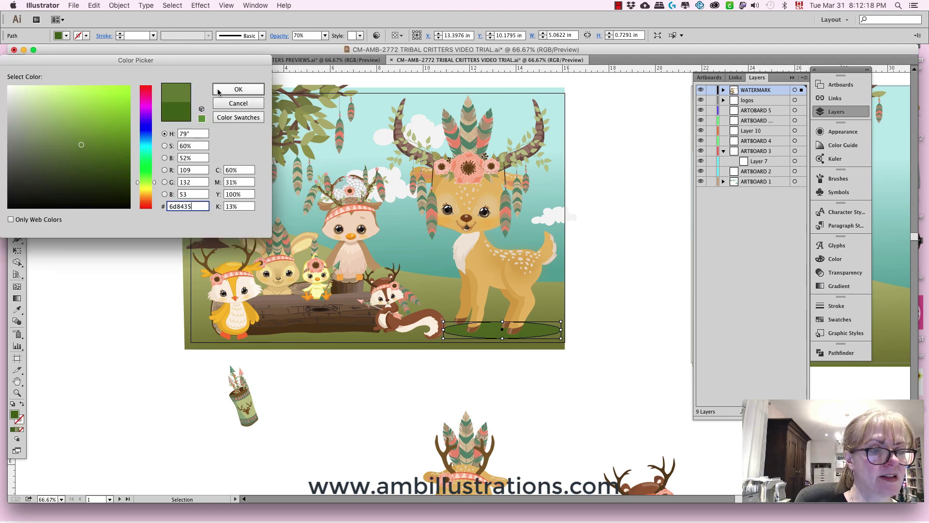
pyautogui.press('Return')
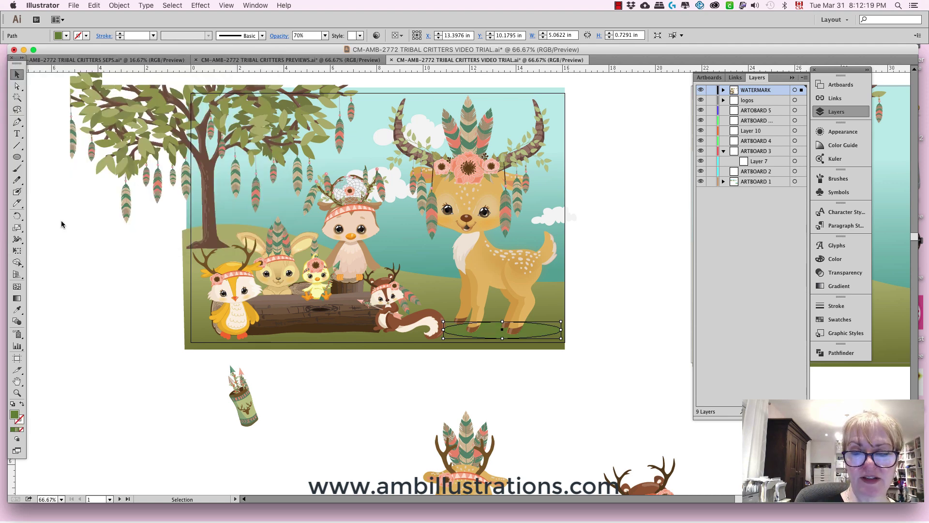
pyautogui.doubleClick(15, 415)
pyautogui.click(95, 152)
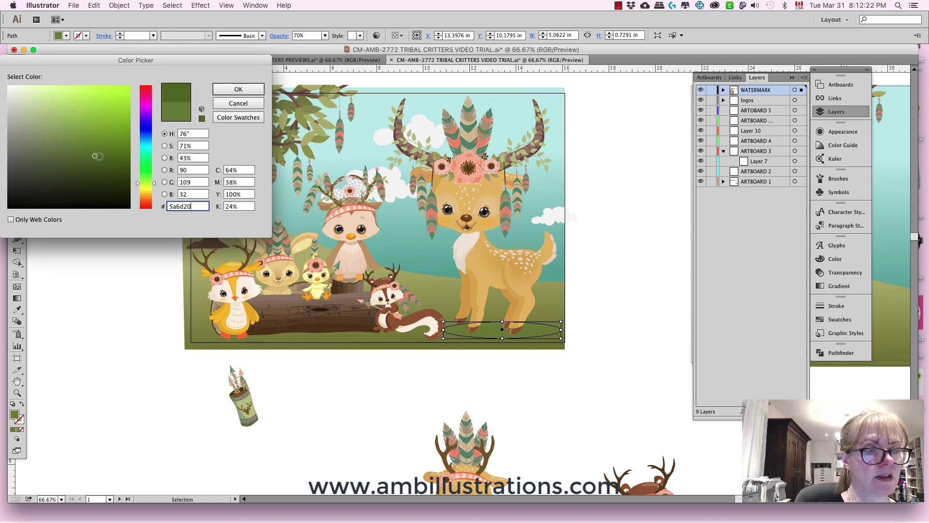
pyautogui.click(217, 94)
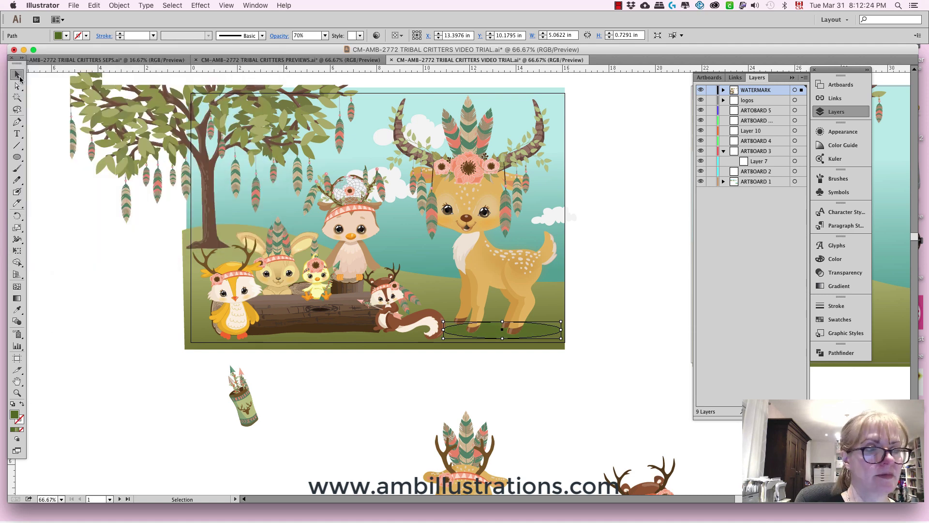
pyautogui.click(70, 253)
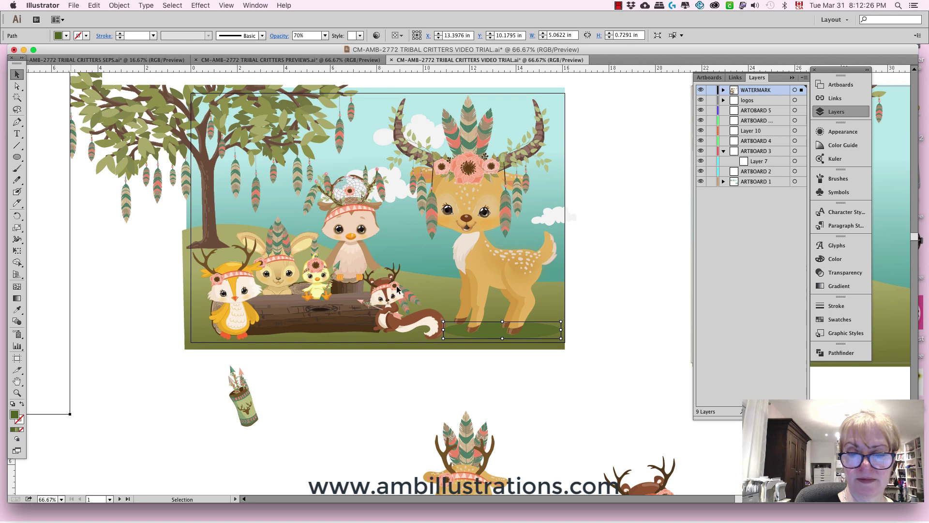
pyautogui.click(592, 262)
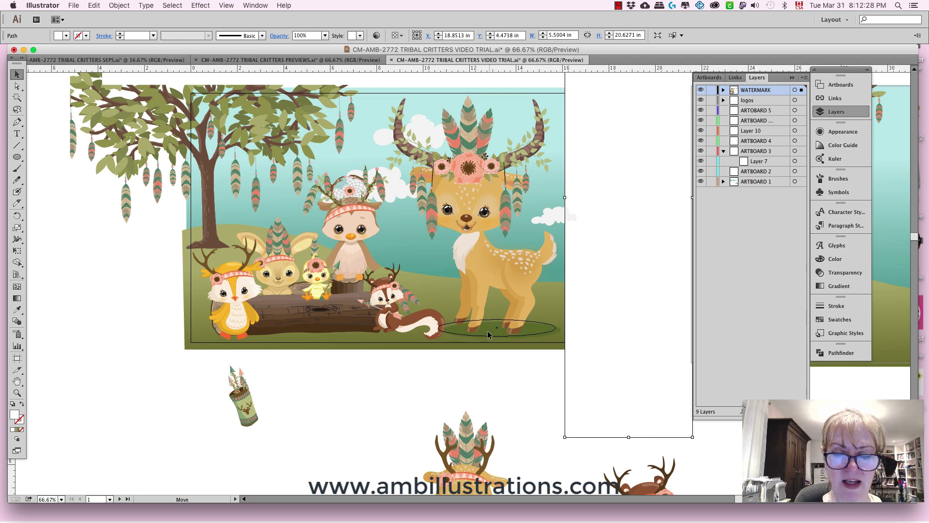
# - Bring the squirrel to the front and delete the stray white rectangle beside the scene
pyautogui.click(402, 314)
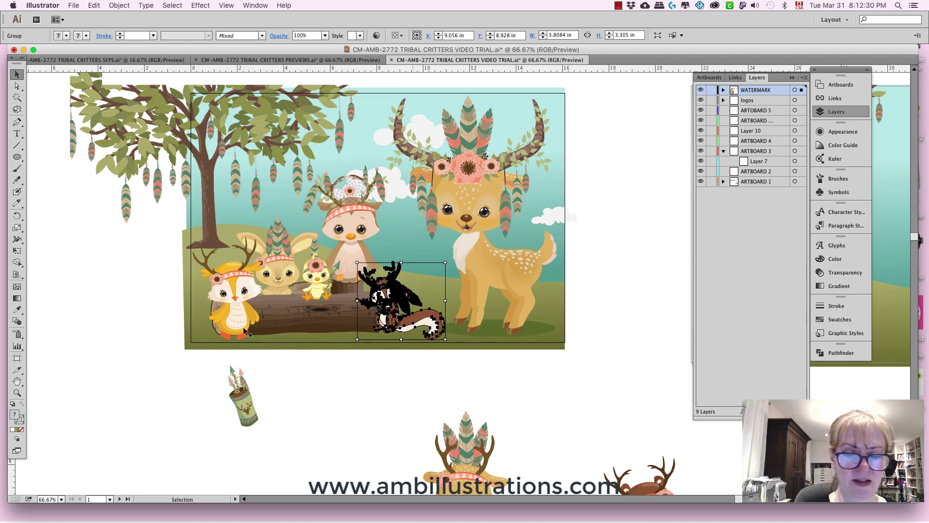
pyautogui.click(119, 5)
pyautogui.moveTo(128, 26)
pyautogui.click(237, 26)
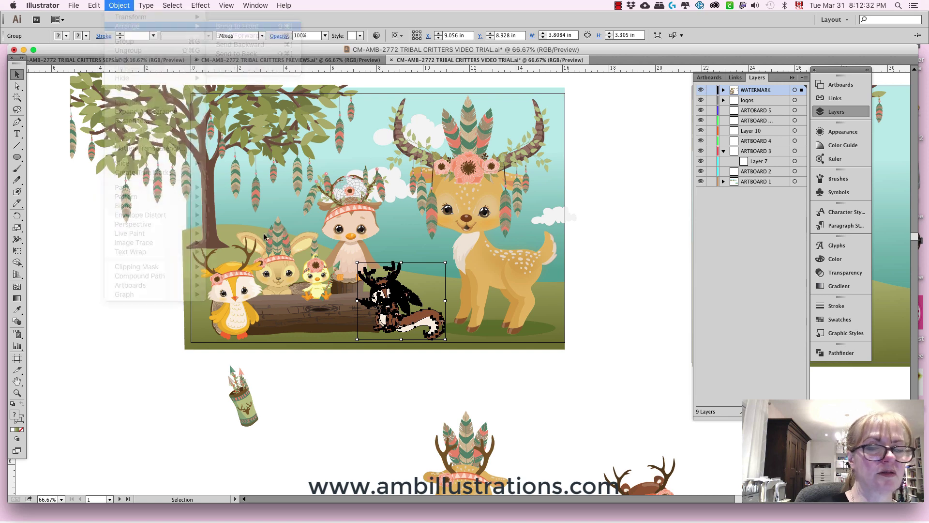
pyautogui.click(598, 218)
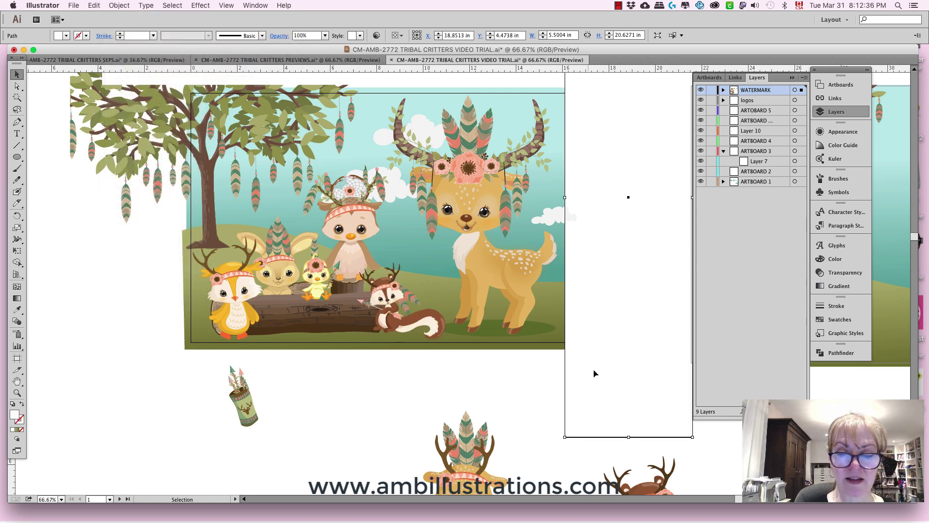
pyautogui.press('Delete')
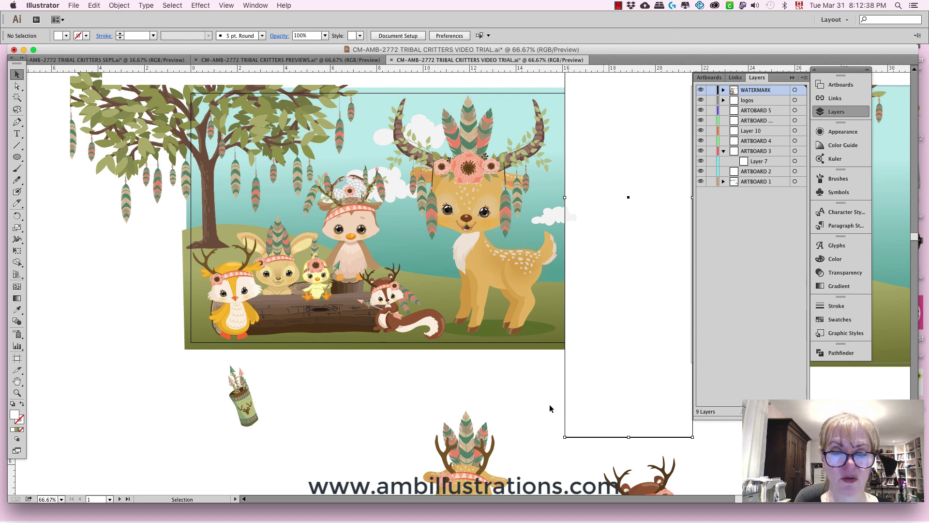
pyautogui.moveTo(554, 387); pyautogui.dragTo(542, 403)
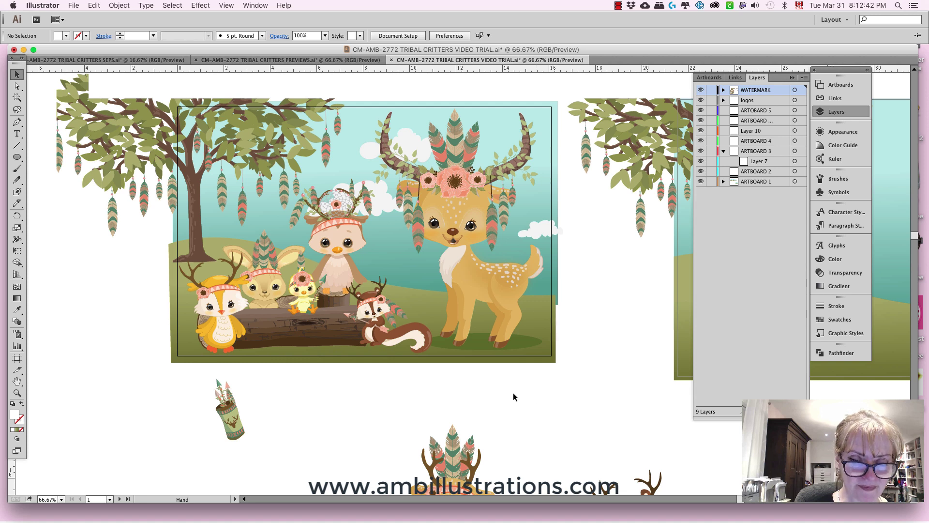
# - Move the quiver into the scene and bring it forward in front of the log beside the squirrel
pyautogui.click(237, 429)
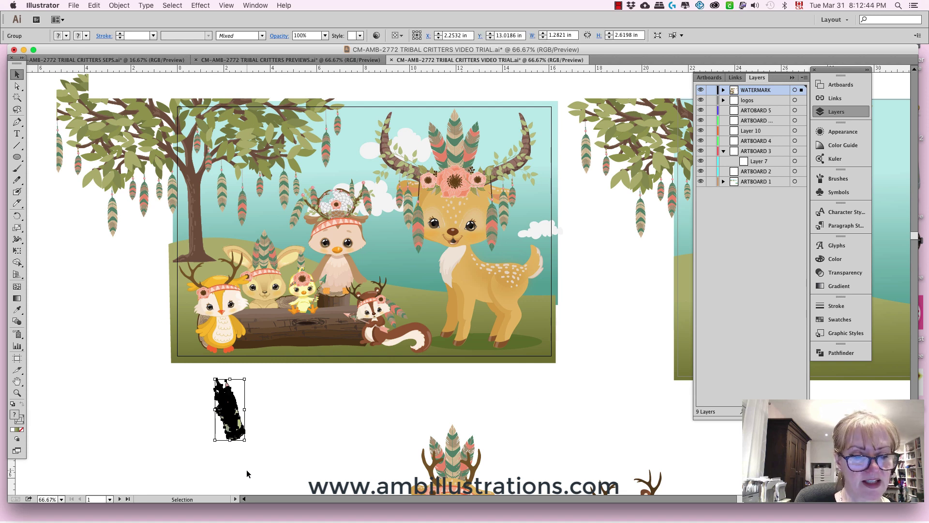
pyautogui.moveTo(233, 421); pyautogui.dragTo(342, 348)
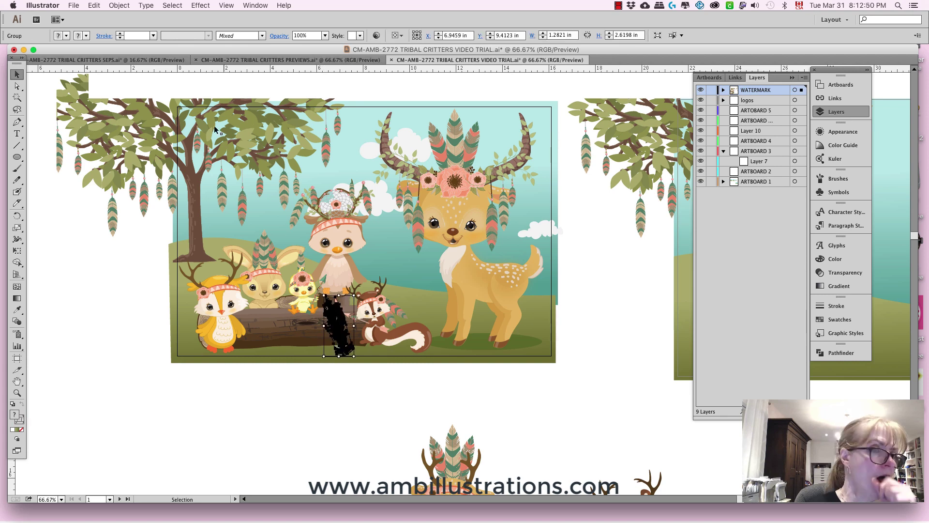
pyautogui.click(119, 5)
pyautogui.moveTo(127, 26)
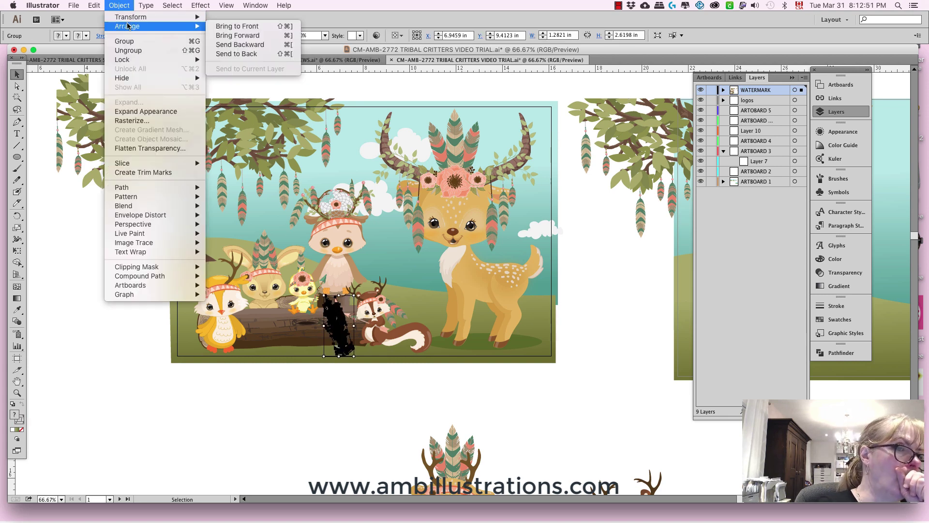
pyautogui.click(265, 39)
pyautogui.click(579, 286)
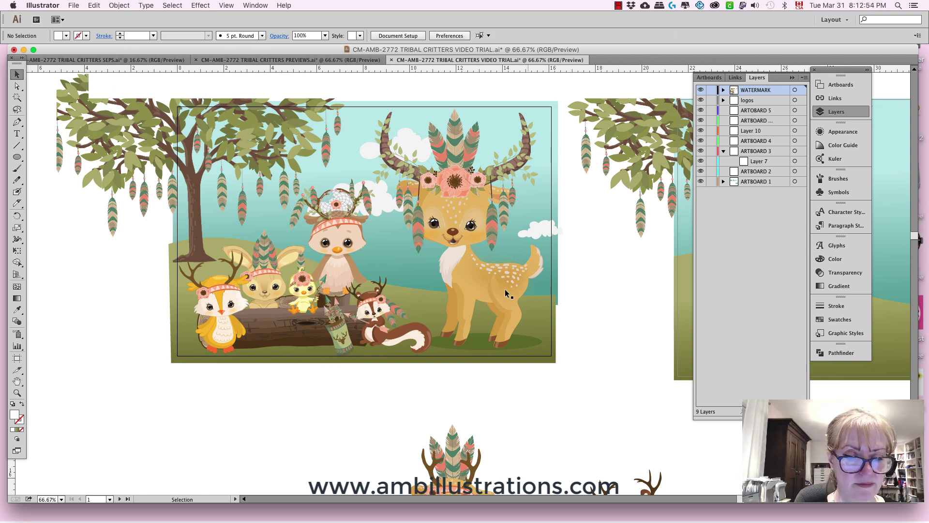
pyautogui.moveTo(341, 342)
pyautogui.mouseDown()
pyautogui.moveTo(269, 353)
pyautogui.moveTo(342, 345)
pyautogui.mouseUp()
pyautogui.click(393, 370)
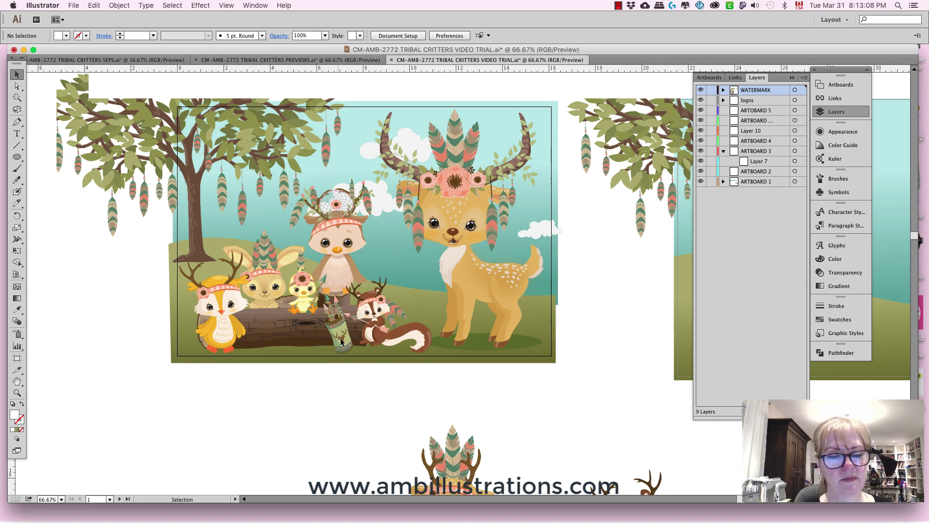
# - Move the quiver out of the scene, off the artboard to the lower left
pyautogui.moveTo(343, 345); pyautogui.dragTo(279, 479)
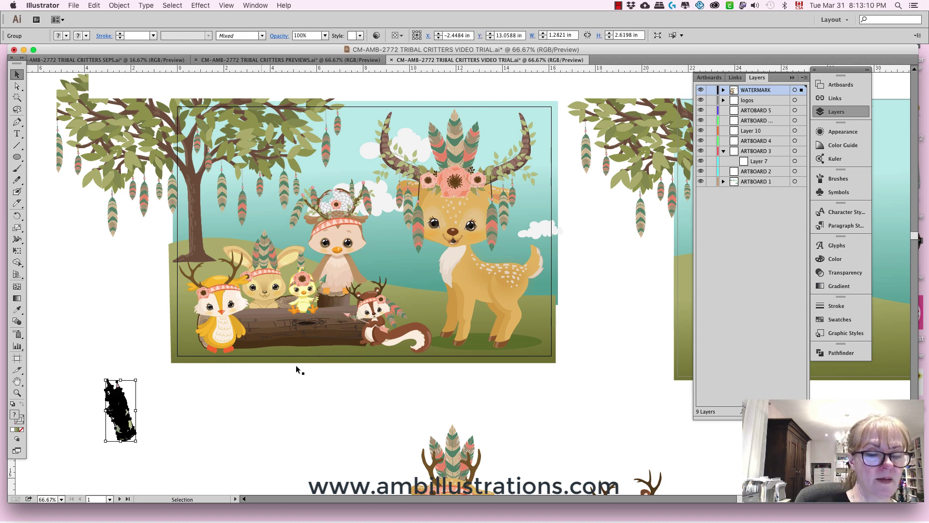
pyautogui.click(19, 123)
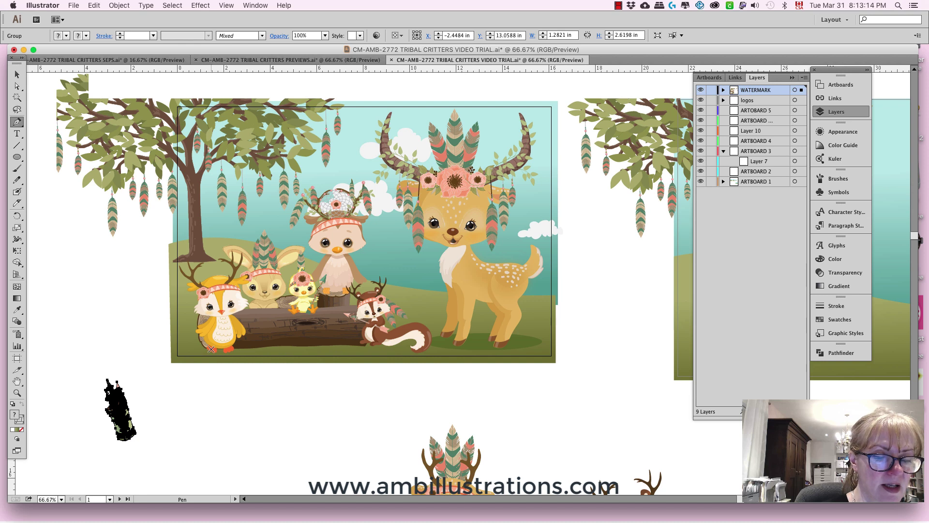
pyautogui.moveTo(220, 359)
pyautogui.mouseDown()
pyautogui.moveTo(237, 356)
pyautogui.moveTo(221, 367)
pyautogui.mouseUp()
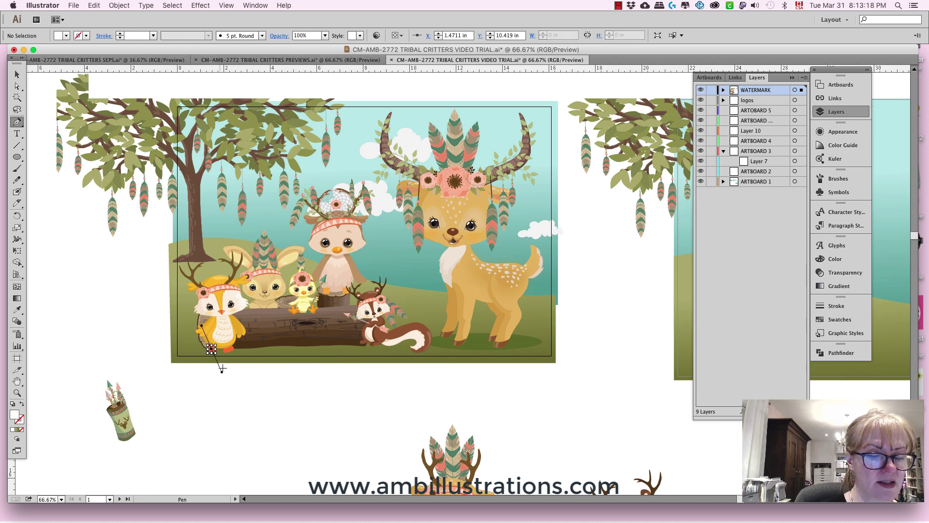
pyautogui.press('super+z')
pyautogui.press('super+z')
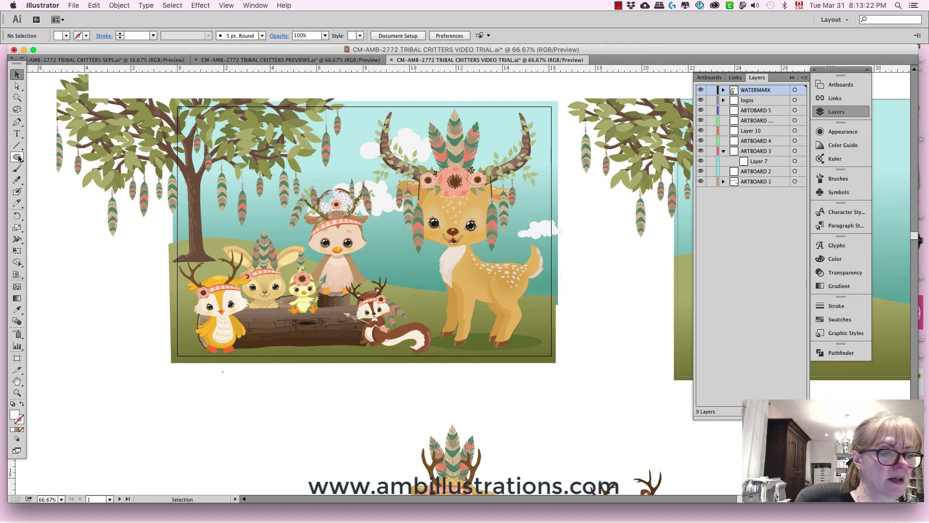
# - Draw a long rectangle under the log filled with grass green at 70% opacity
pyautogui.moveTo(16, 157); pyautogui.dragTo(52, 159)
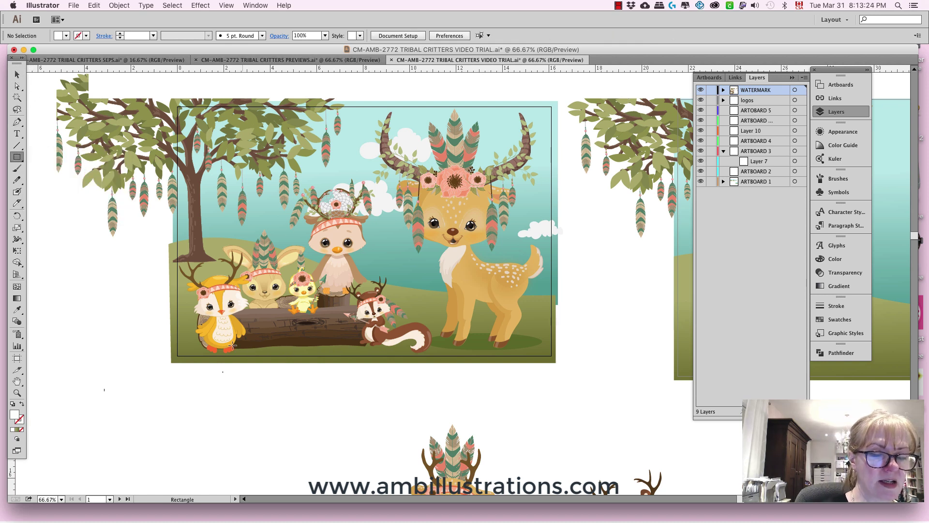
pyautogui.moveTo(215, 346); pyautogui.dragTo(365, 361)
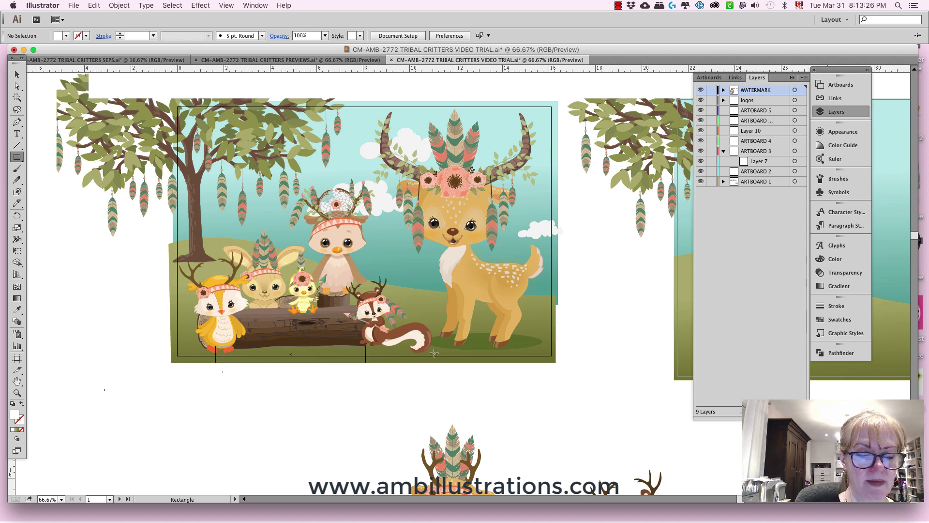
pyautogui.press('i')
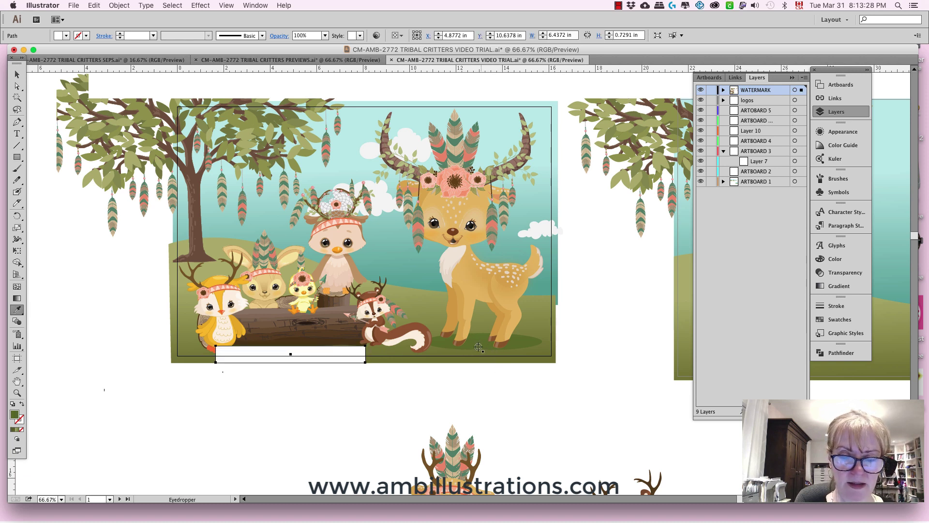
pyautogui.click(477, 349)
pyautogui.click(17, 74)
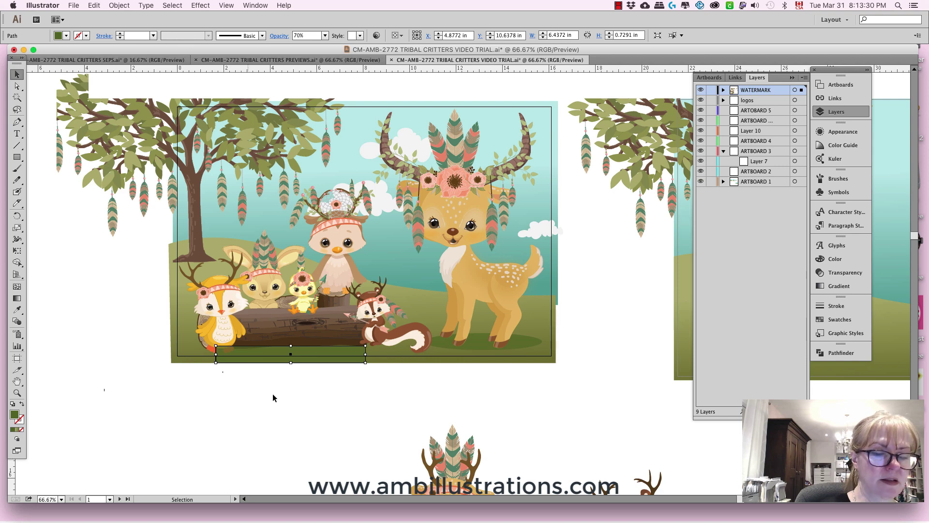
pyautogui.click(290, 372)
# - Bring the owl, bunny, log group and squirrel in front of the green shadow
pyautogui.click(225, 338)
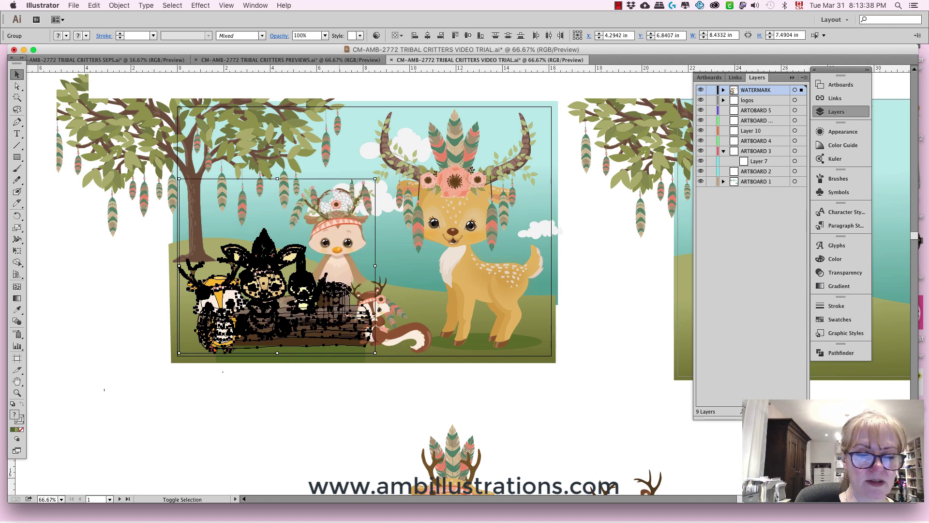
pyautogui.keyDown('shift'); pyautogui.click(380, 308); pyautogui.keyUp('shift')
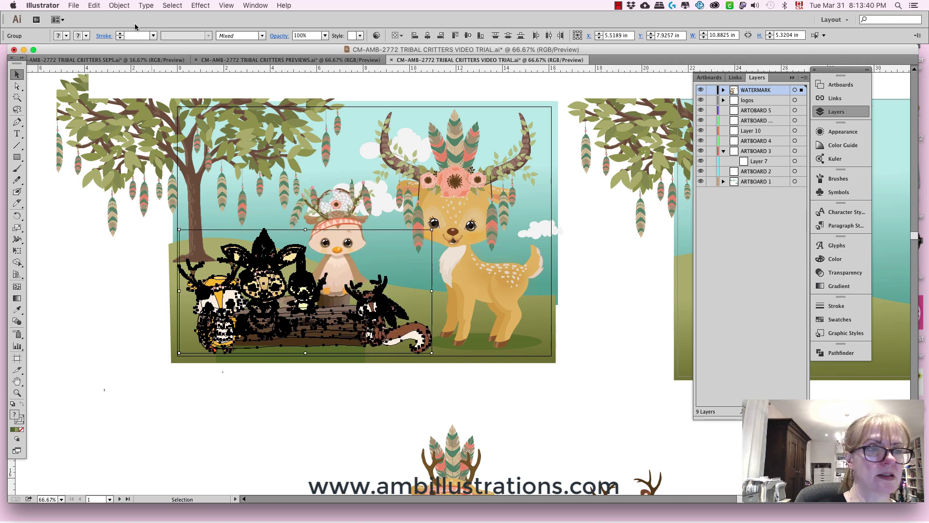
pyautogui.click(119, 5)
pyautogui.moveTo(127, 26)
pyautogui.click(245, 27)
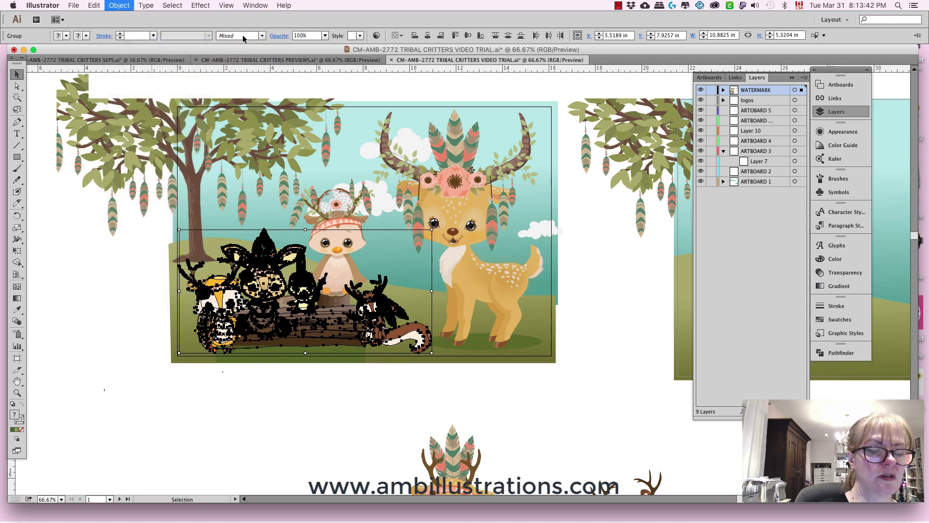
pyautogui.click(304, 387)
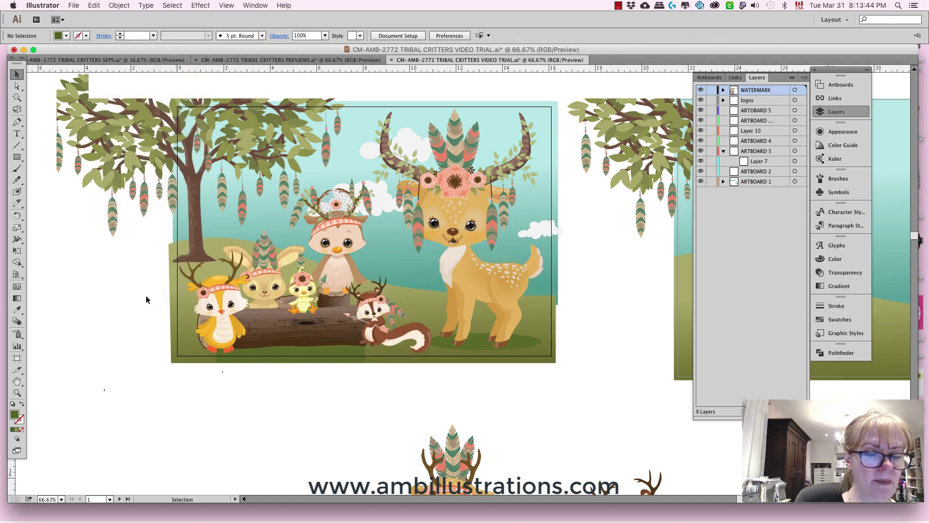
# - Drag the shadow rectangle's bottom corners outward to skew it around the log's base
pyautogui.click(16, 86)
pyautogui.click(366, 362)
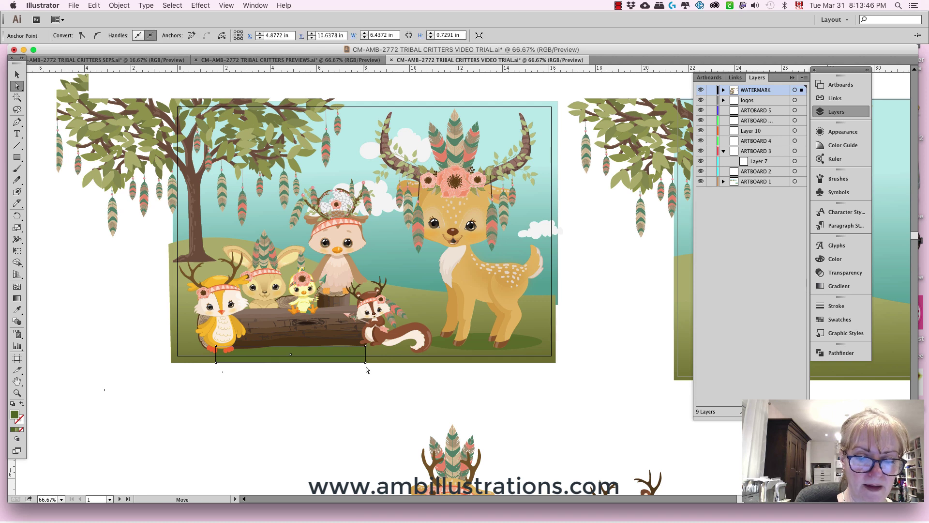
pyautogui.moveTo(366, 362); pyautogui.dragTo(386, 363)
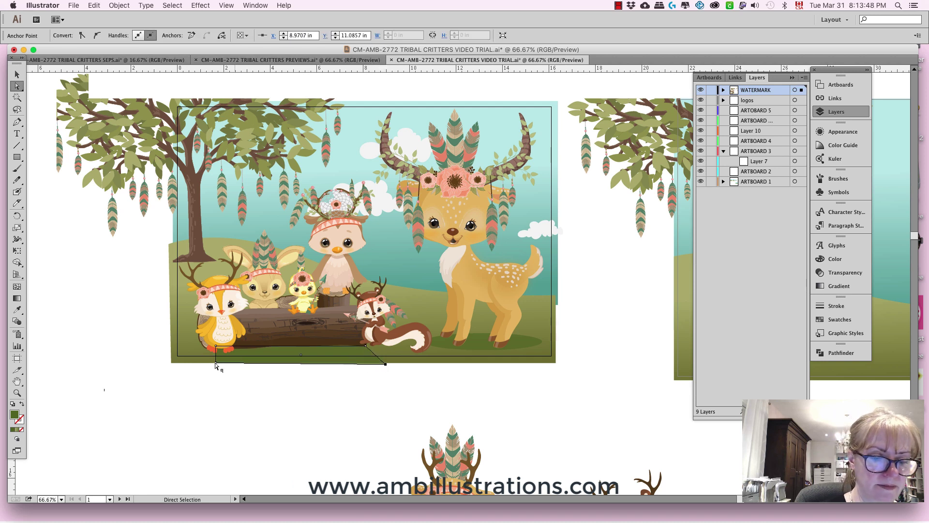
pyautogui.moveTo(216, 363); pyautogui.dragTo(233, 369)
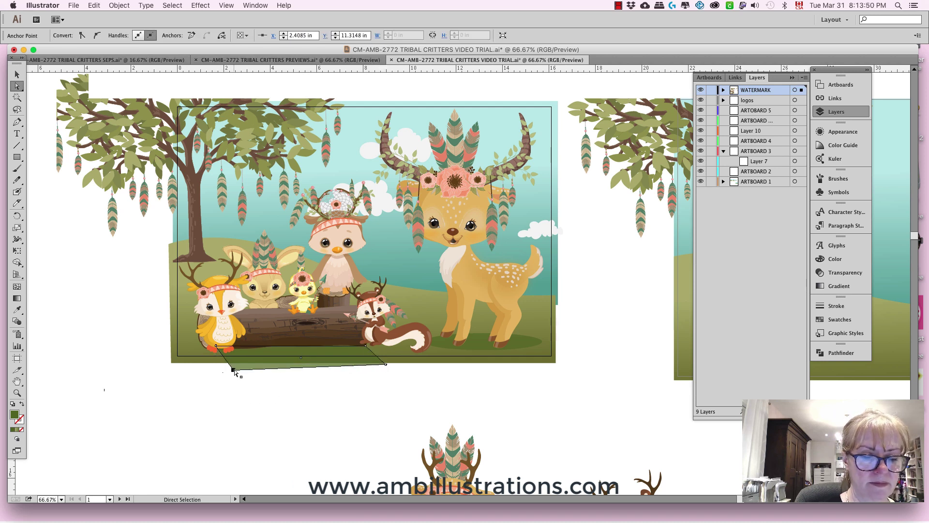
pyautogui.click(361, 368)
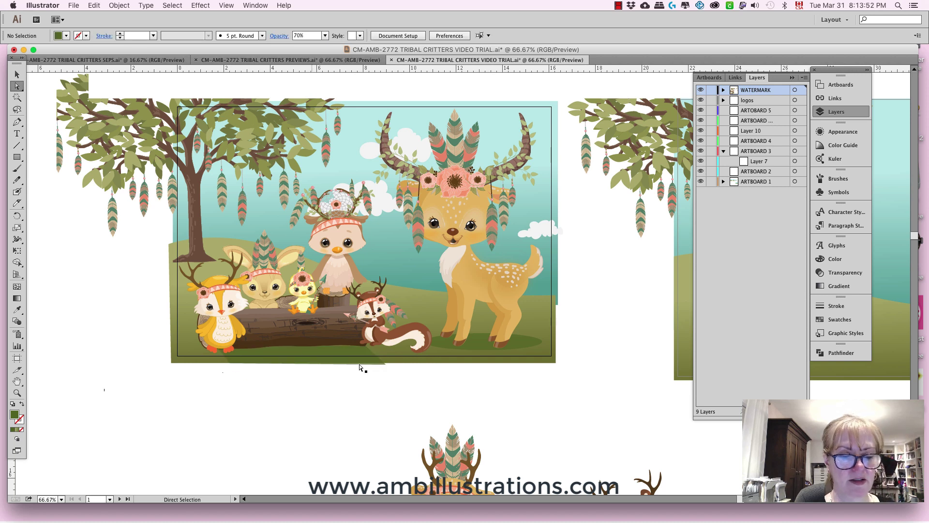
pyautogui.click(384, 363)
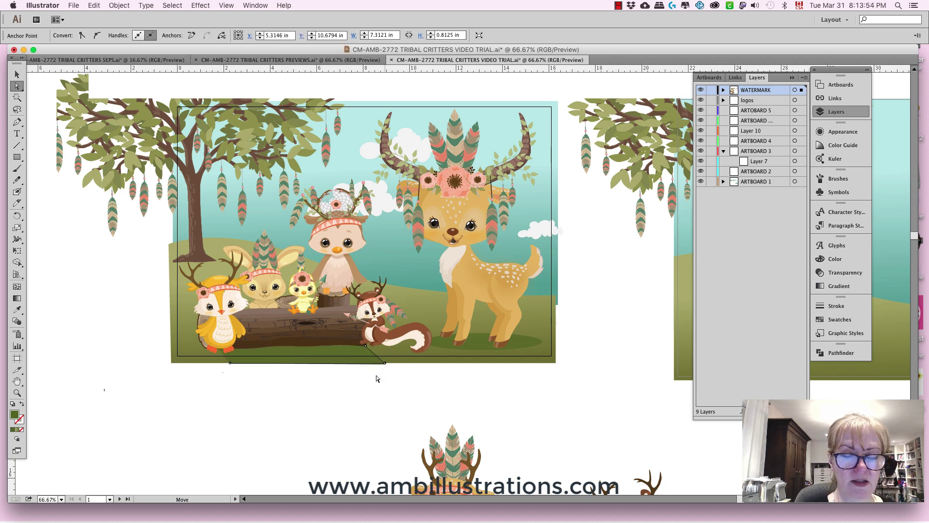
pyautogui.click(376, 381)
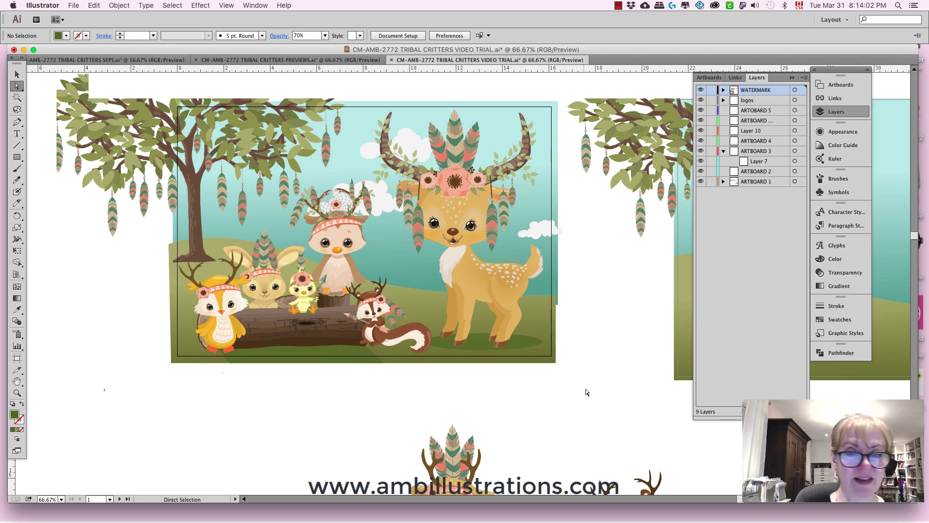
# - Zoom out to 50% and select the critters and log without the backgrounds
pyautogui.hscroll(6, 579, 382)
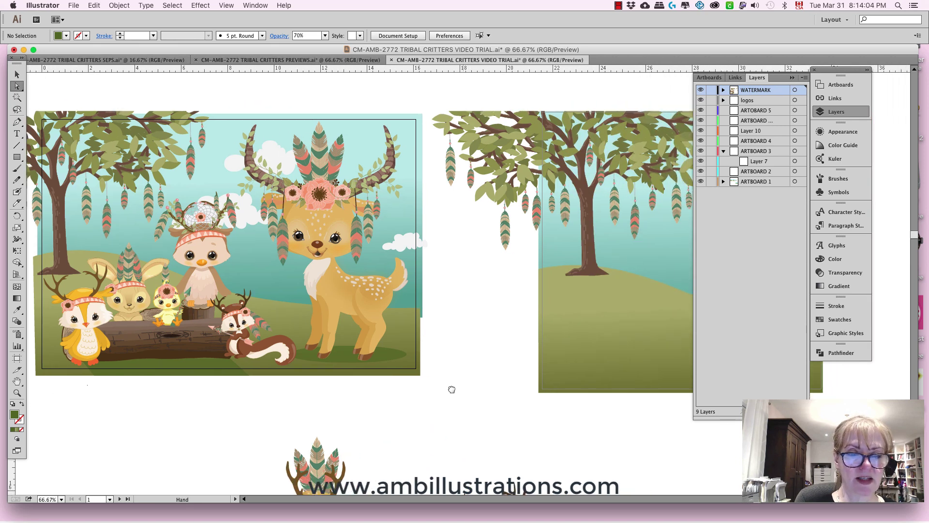
pyautogui.press('super+minus')
pyautogui.hscroll(3, 450, 375)
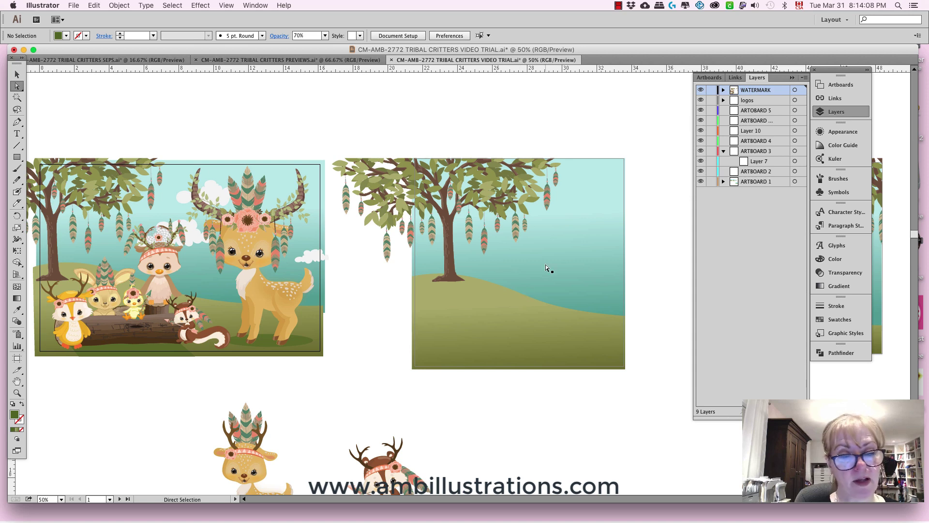
pyautogui.press('v')
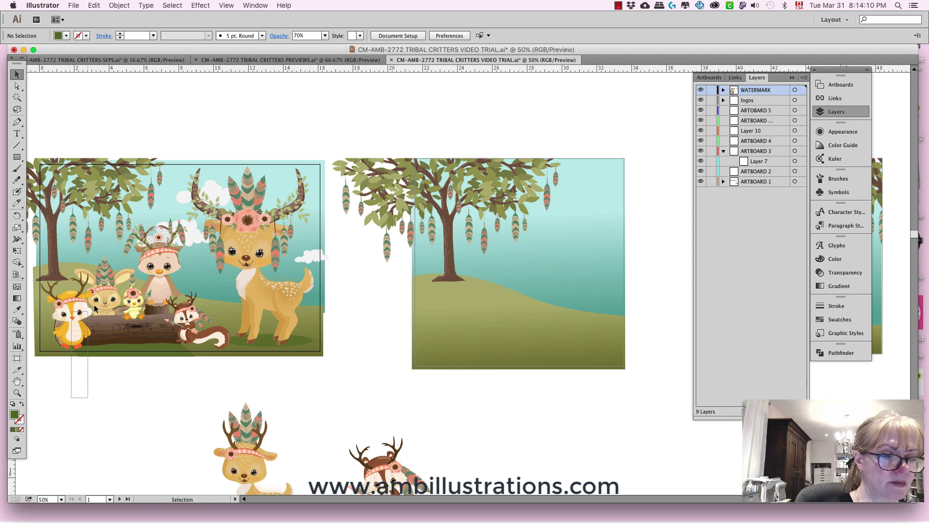
pyautogui.moveTo(93, 306); pyautogui.dragTo(315, 170)
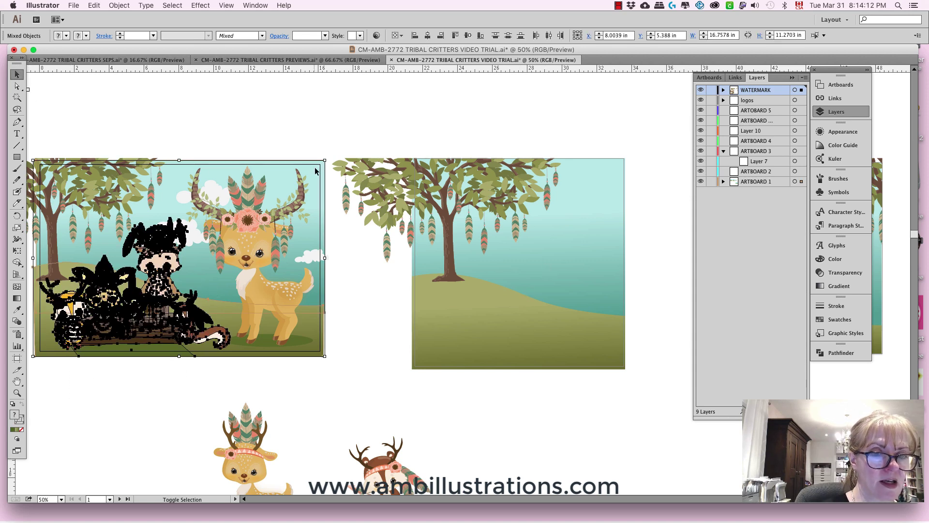
pyautogui.keyDown('shift'); pyautogui.click(264, 304); pyautogui.keyUp('shift')
pyautogui.keyDown('shift'); pyautogui.click(226, 329); pyautogui.keyUp('shift')
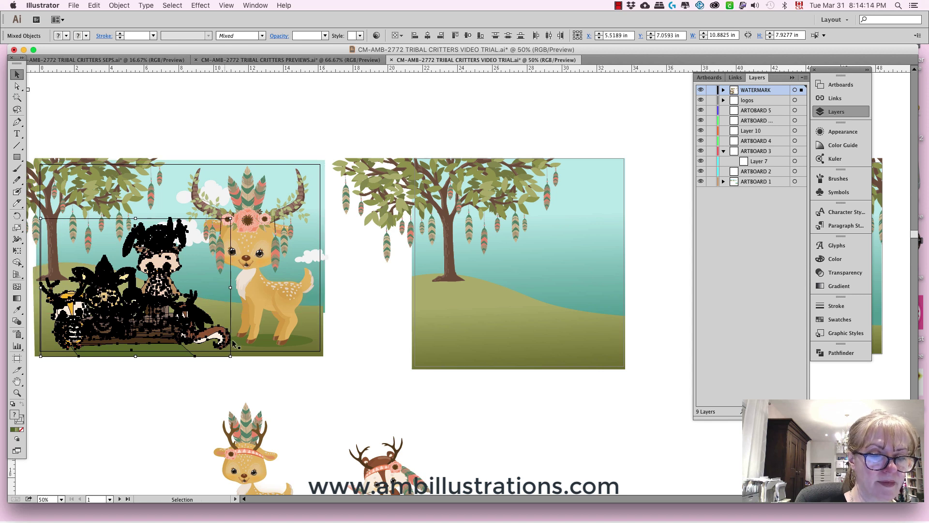
pyautogui.keyDown('shift'); pyautogui.click(274, 343); pyautogui.keyUp('shift')
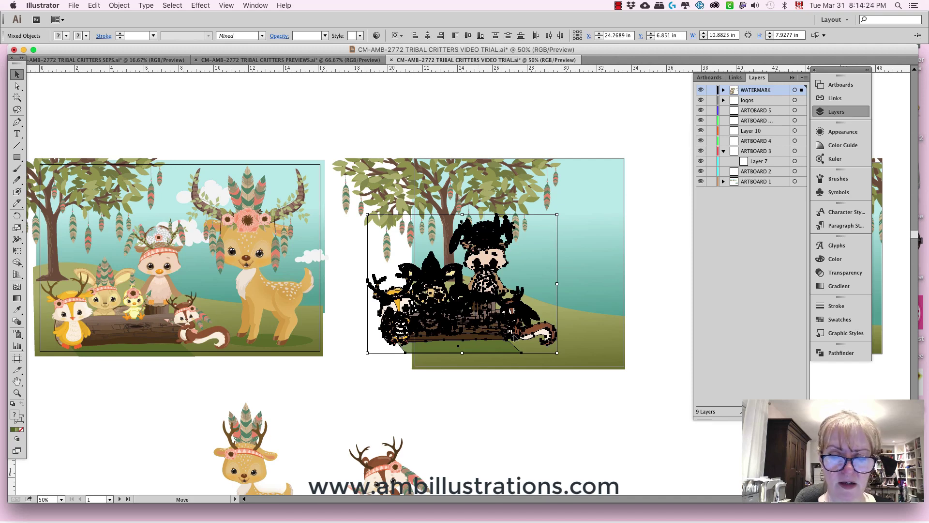
# - Copy the critter group onto the right artboard, then open CM-AMB-2772 TRIBAL CRITTERS SEPS.ai
pyautogui.moveTo(477, 328); pyautogui.dragTo(533, 338)
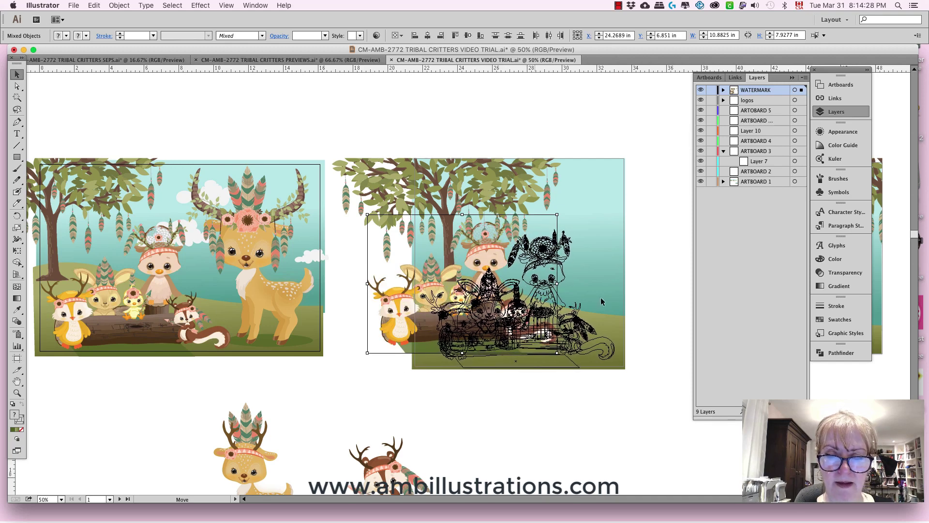
pyautogui.moveTo(601, 299); pyautogui.dragTo(600, 299)
pyautogui.click(647, 280)
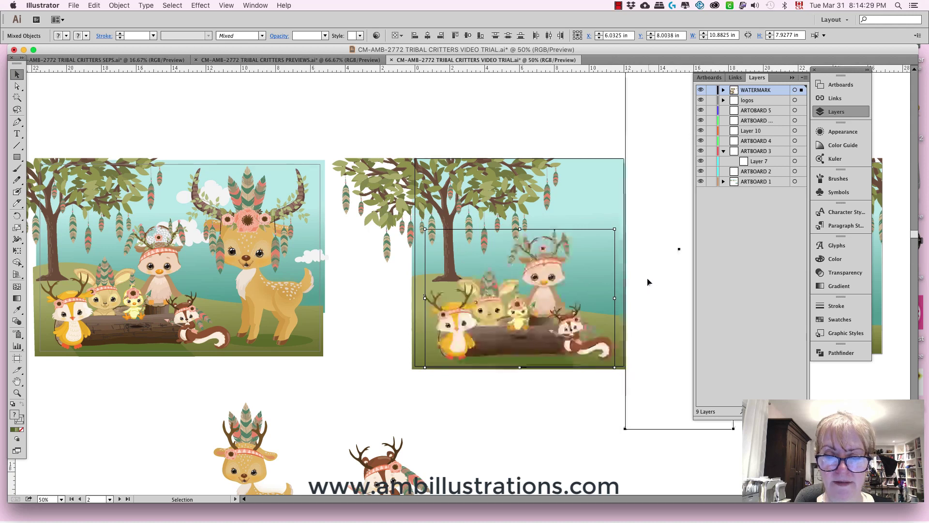
pyautogui.click(590, 389)
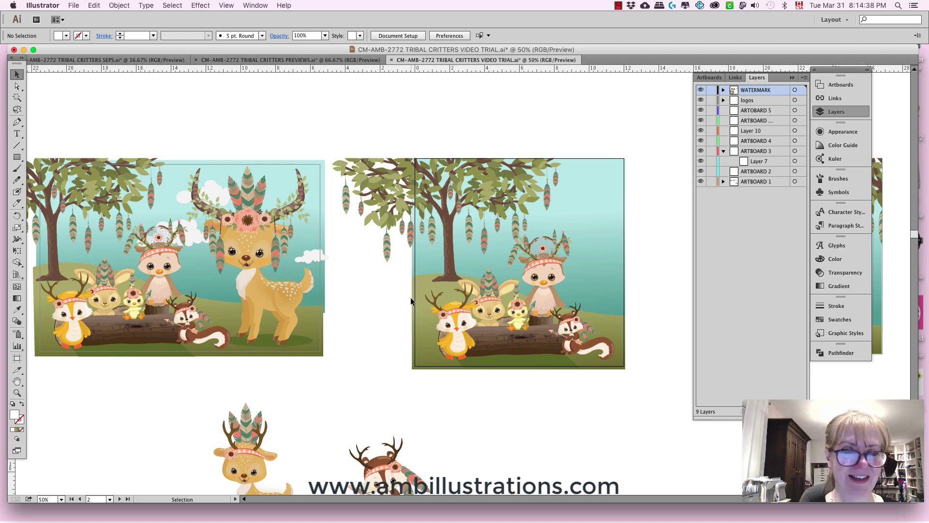
pyautogui.click(297, 60)
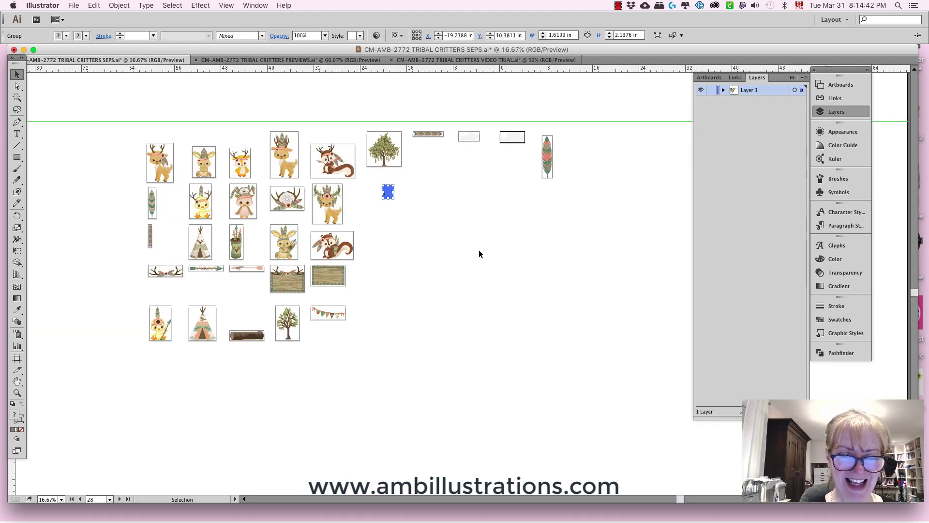
# - Copy the teepee and quiver into the video trial document near the artboard's right edge
pyautogui.click(376, 235)
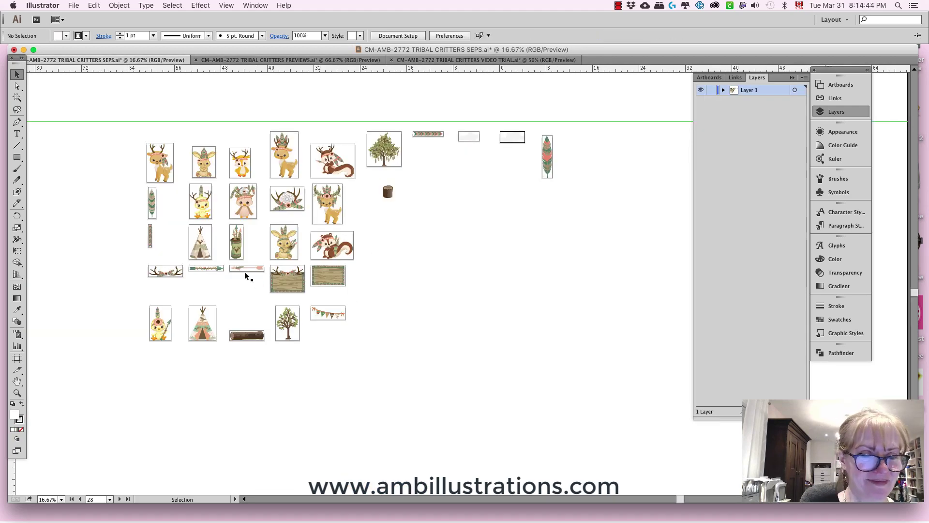
pyautogui.click(237, 246)
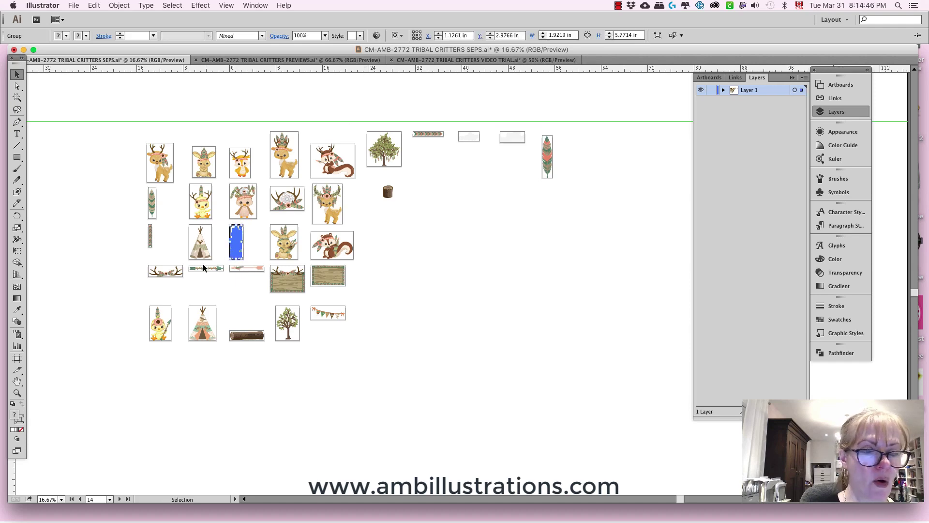
pyautogui.keyDown('shift'); pyautogui.click(200, 238); pyautogui.keyUp('shift')
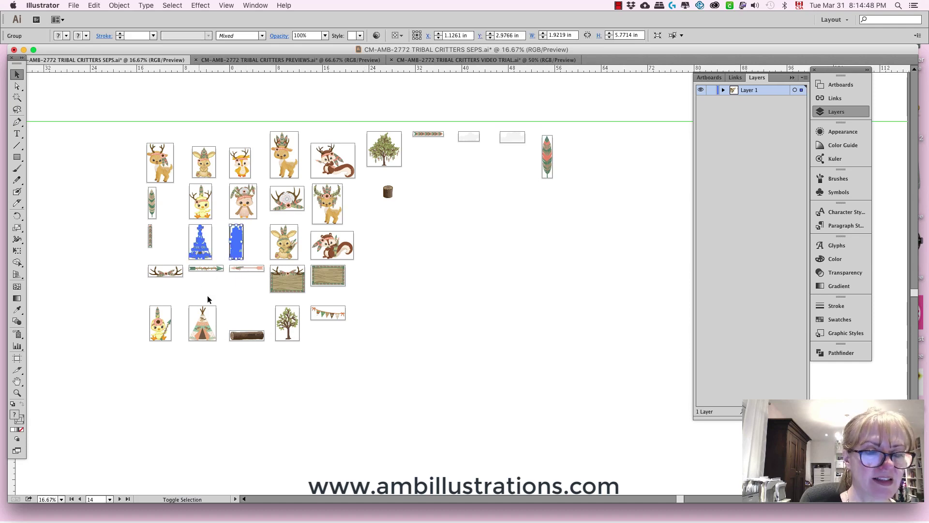
pyautogui.click(417, 61)
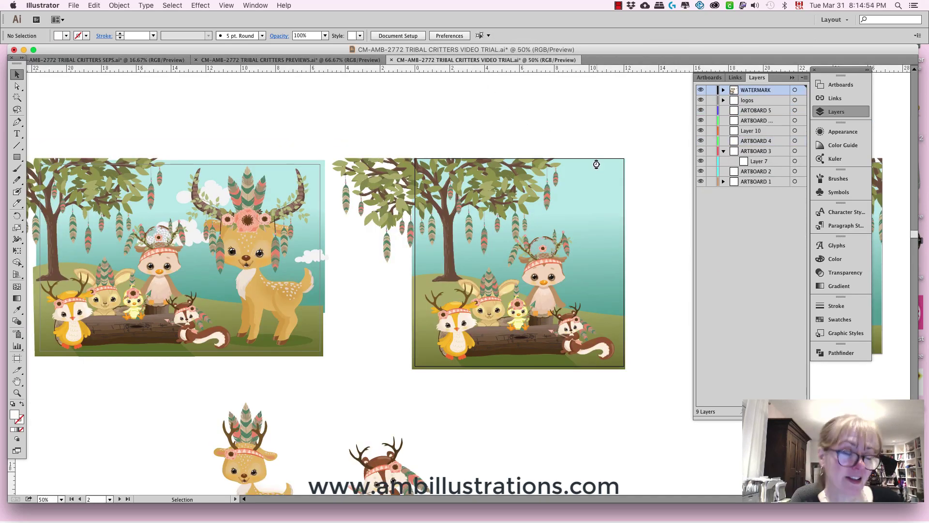
pyautogui.press('super+v')
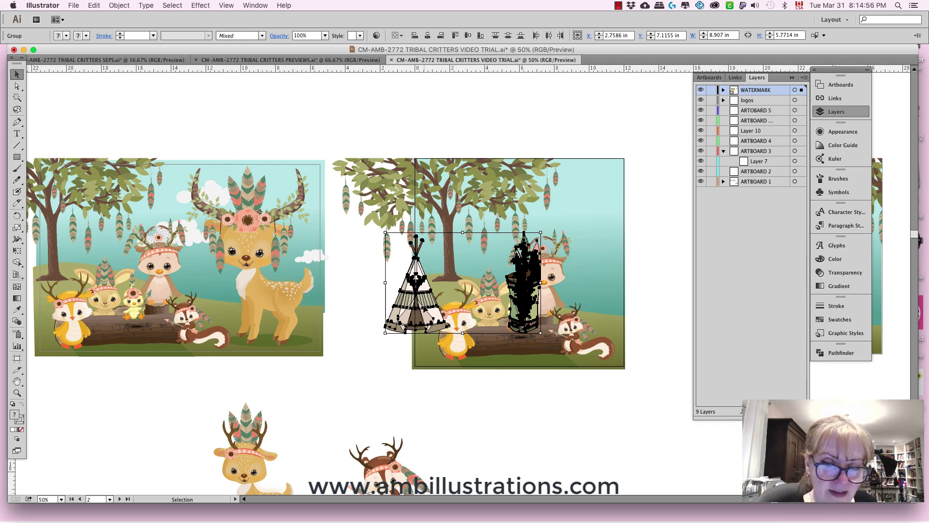
pyautogui.moveTo(423, 307); pyautogui.dragTo(600, 270)
pyautogui.moveTo(653, 357); pyautogui.dragTo(477, 372)
# - Set the quiver below the scene, then enlarge the teepee and move it into the scene's right side
pyautogui.click(516, 318)
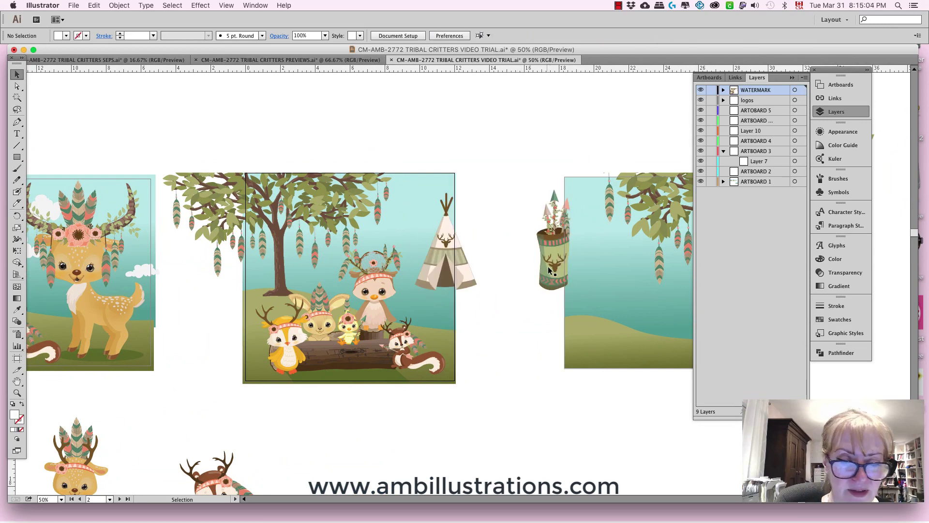
pyautogui.moveTo(548, 266); pyautogui.dragTo(463, 432)
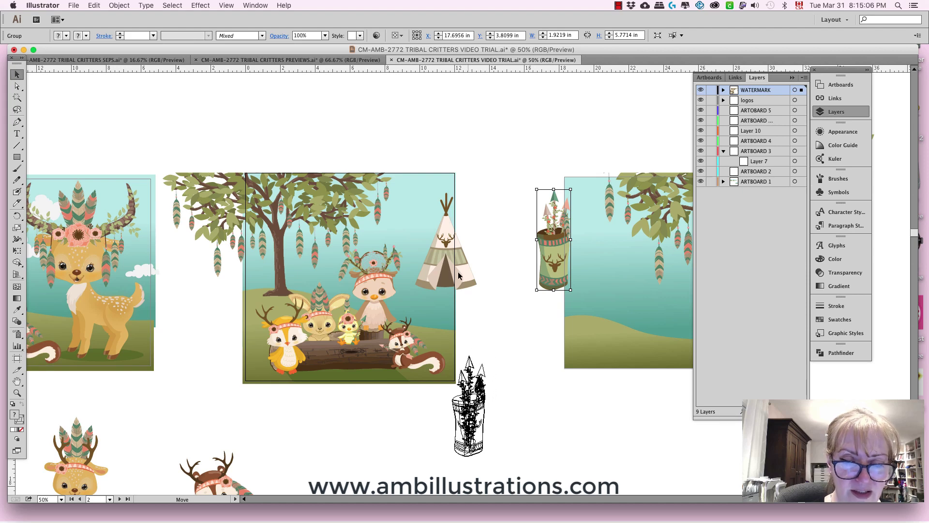
pyautogui.click(463, 277)
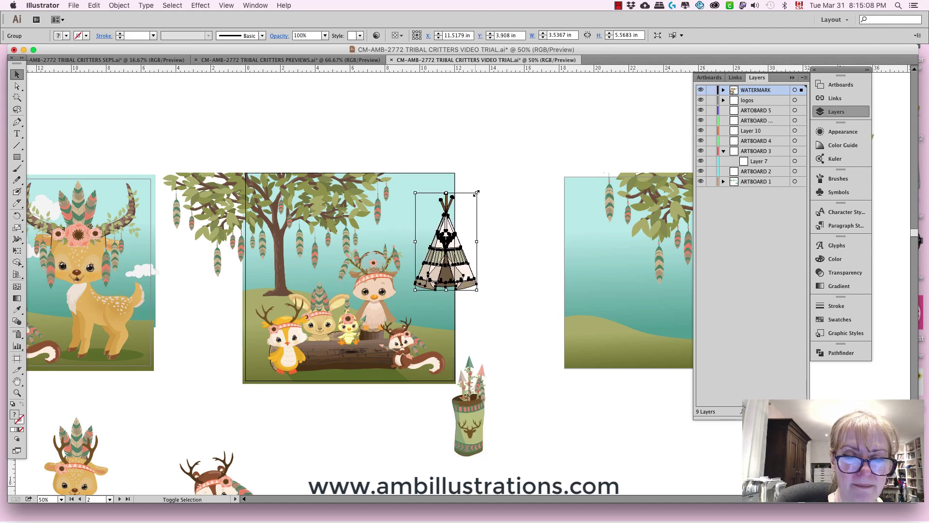
pyautogui.moveTo(476, 193); pyautogui.dragTo(498, 159)
pyautogui.moveTo(472, 305); pyautogui.dragTo(427, 324)
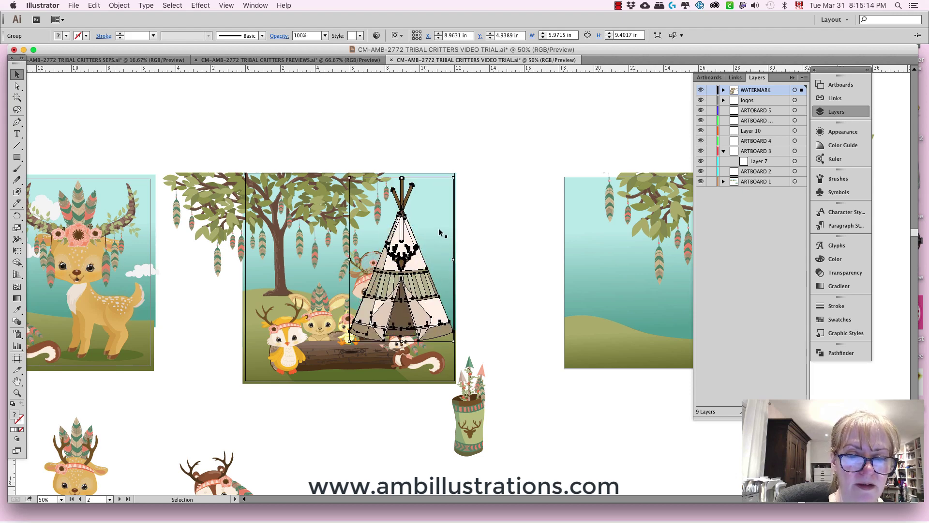
# - Send the teepee to the back with Object > Arrange > Send to Back
pyautogui.click(120, 5)
pyautogui.moveTo(140, 24)
pyautogui.click(227, 56)
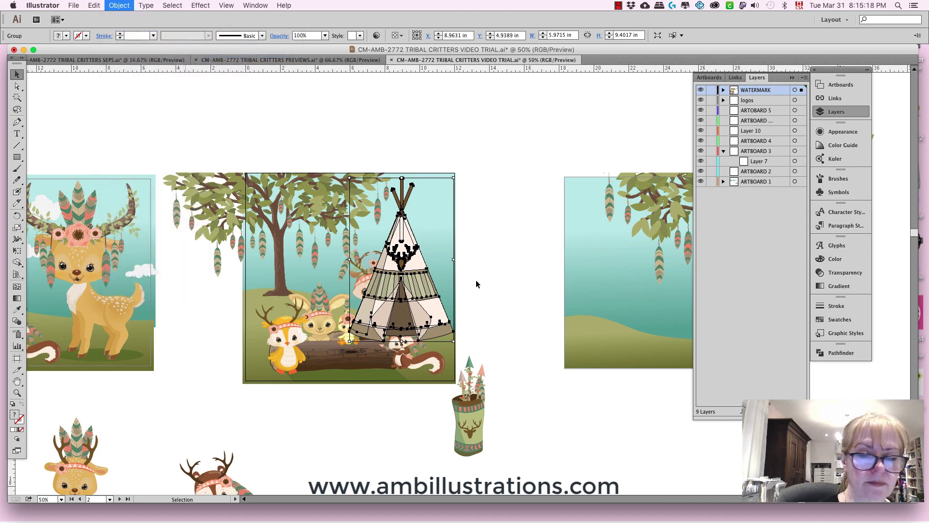
pyautogui.click(480, 279)
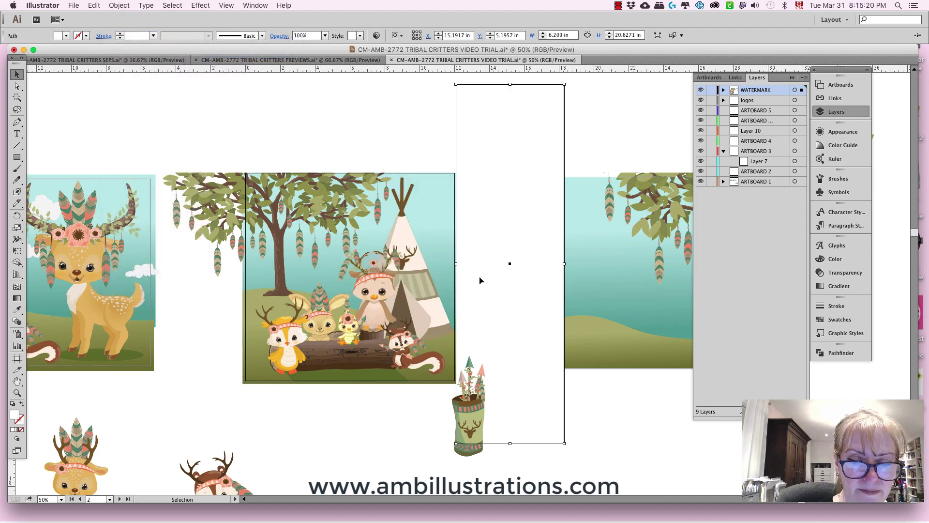
pyautogui.click(437, 322)
pyautogui.click(528, 280)
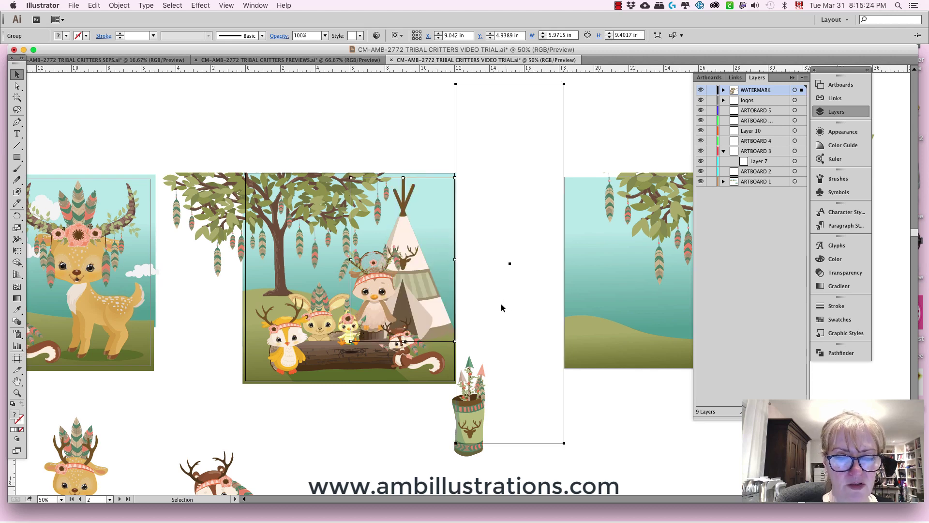
# - Select the critter scene pieces without the white rectangle and nudge them slightly left
pyautogui.moveTo(270, 413); pyautogui.dragTo(446, 349)
pyautogui.moveTo(481, 321); pyautogui.dragTo(452, 247)
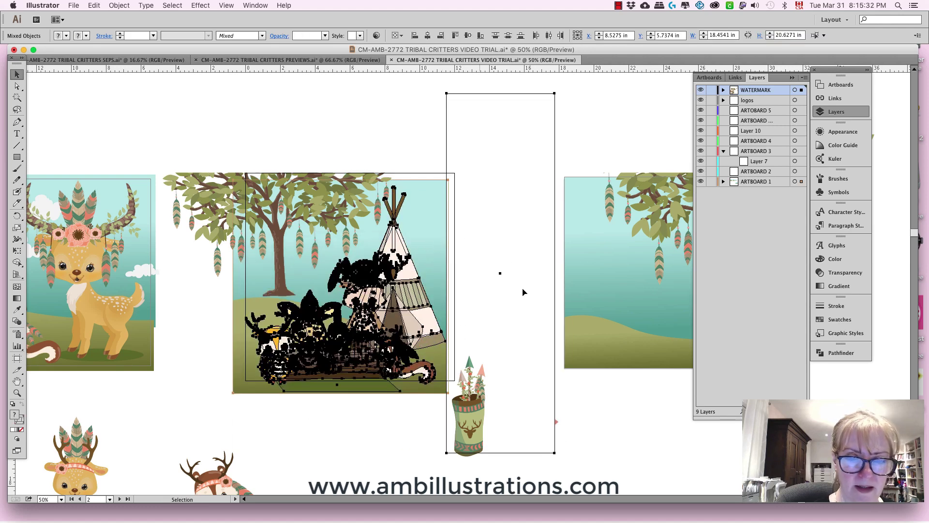
pyautogui.keyDown('shift'); pyautogui.click(515, 349); pyautogui.keyUp('shift')
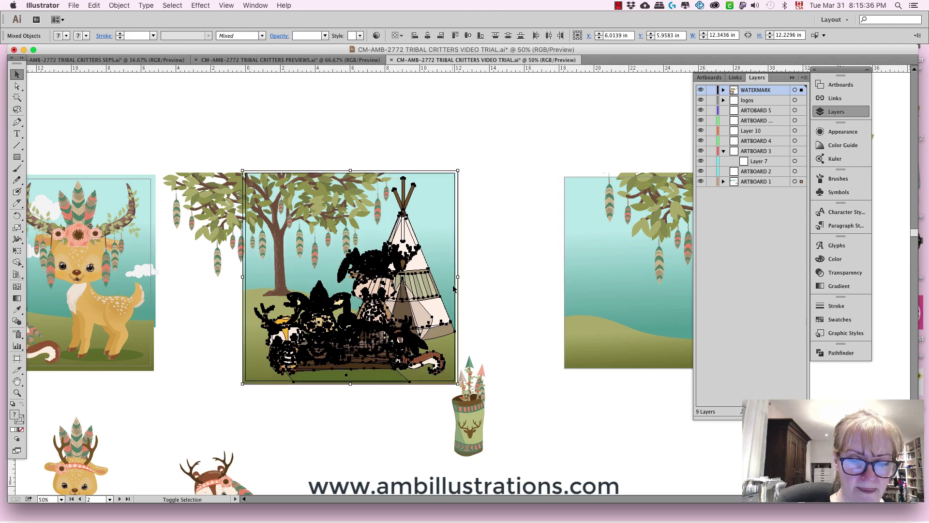
pyautogui.keyDown('shift'); pyautogui.click(451, 347); pyautogui.keyUp('shift')
pyautogui.keyDown('shift'); pyautogui.click(455, 233); pyautogui.keyUp('shift')
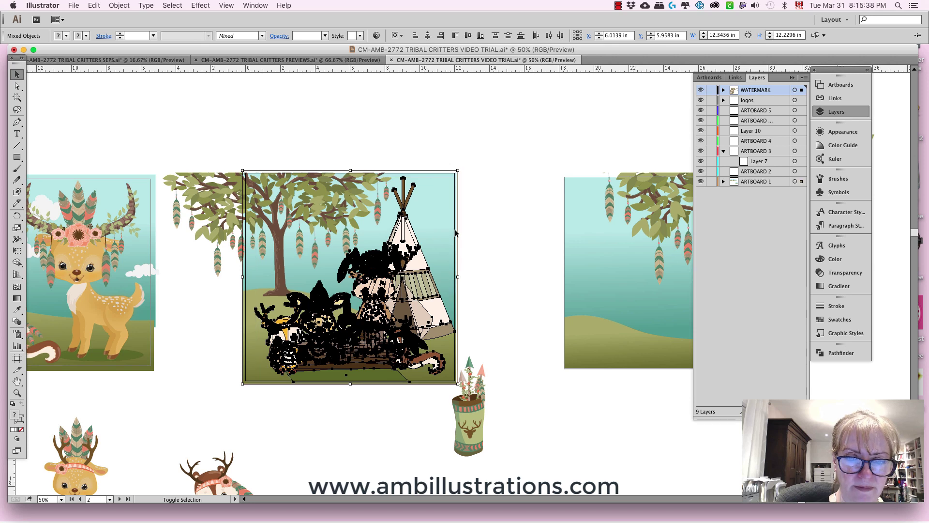
pyautogui.keyDown('shift'); pyautogui.click(457, 278); pyautogui.keyUp('shift')
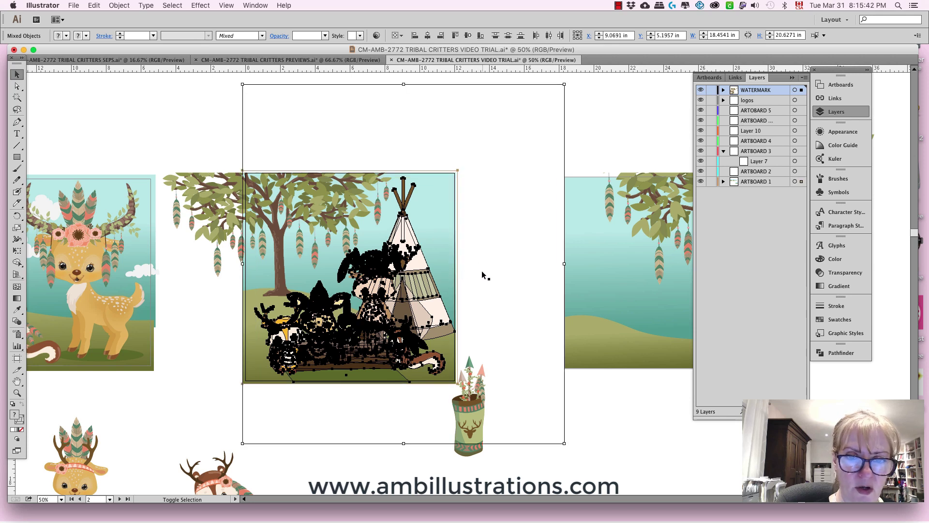
pyautogui.keyDown('shift'); pyautogui.click(458, 267); pyautogui.keyUp('shift')
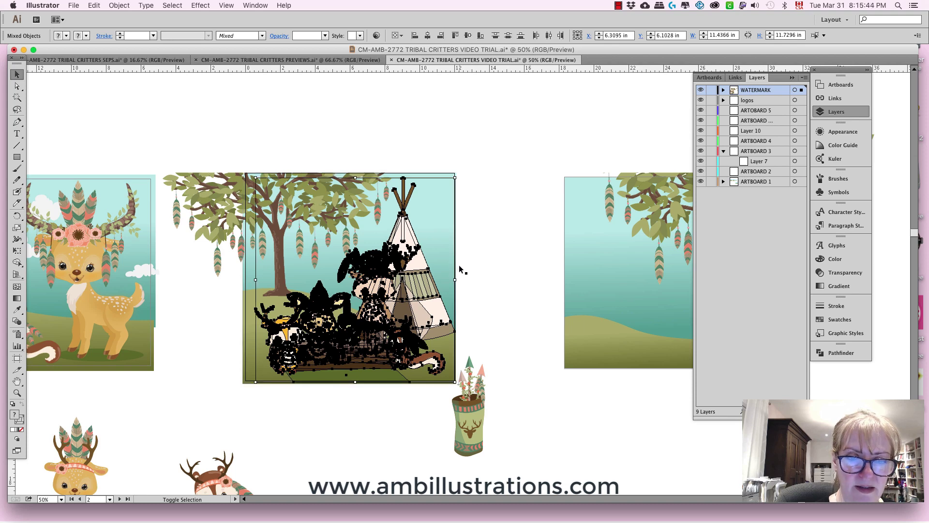
pyautogui.moveTo(387, 359); pyautogui.dragTo(350, 396)
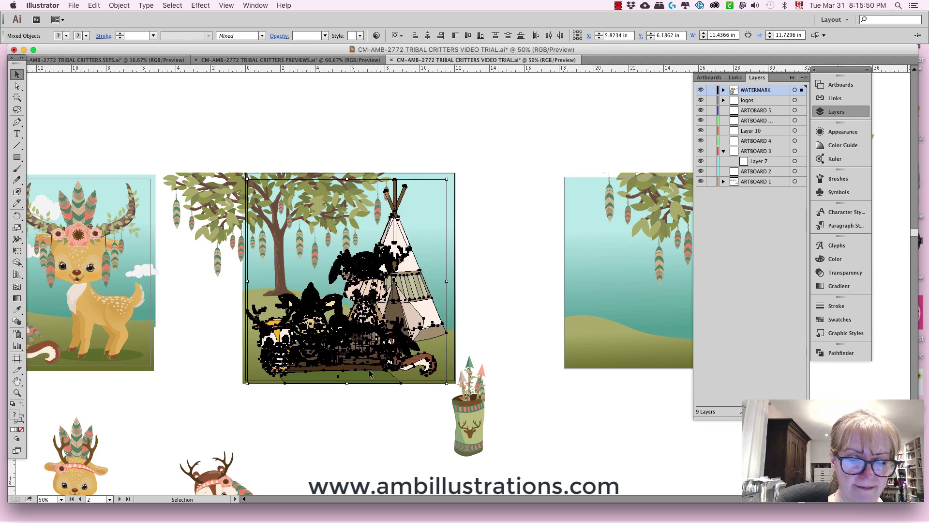
# - Reposition the teepee to the right and shrink it slightly
pyautogui.press('super+shift+a')
pyautogui.moveTo(429, 328); pyautogui.dragTo(437, 326)
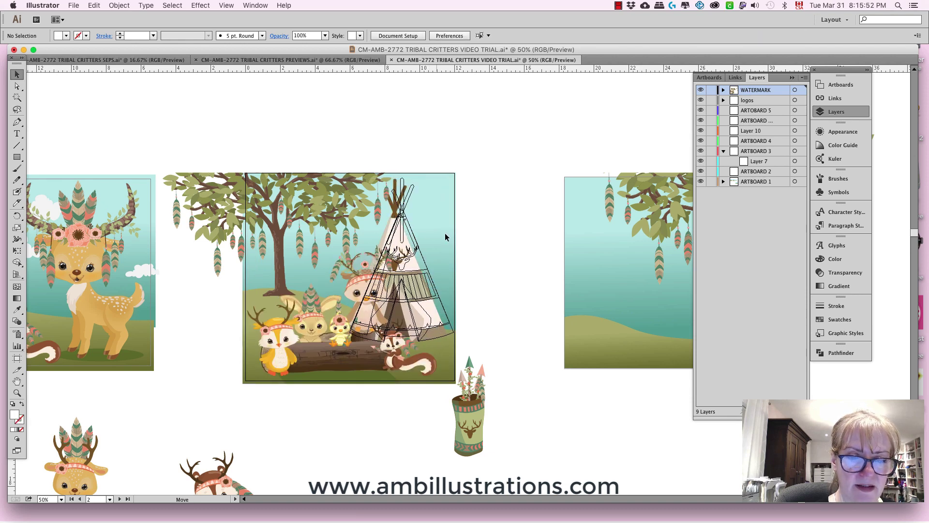
pyautogui.moveTo(445, 237); pyautogui.dragTo(445, 236)
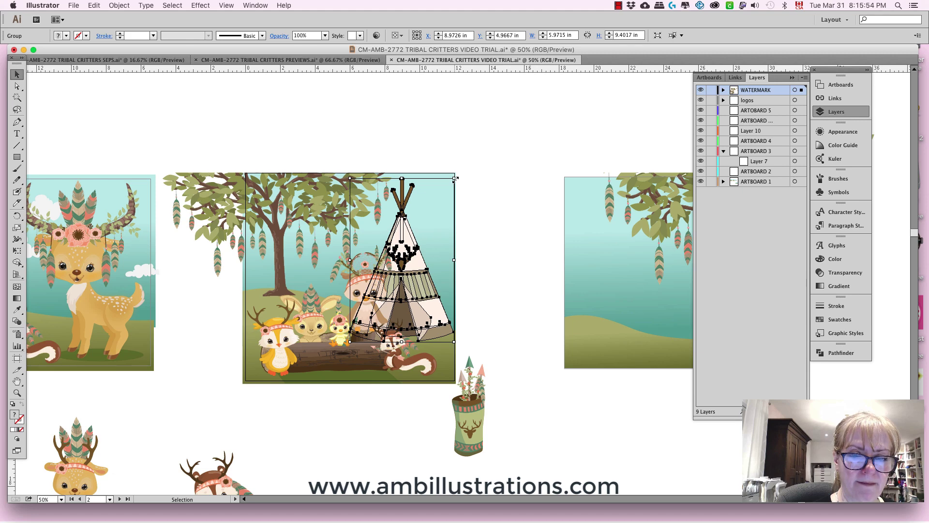
pyautogui.moveTo(455, 178); pyautogui.dragTo(445, 191)
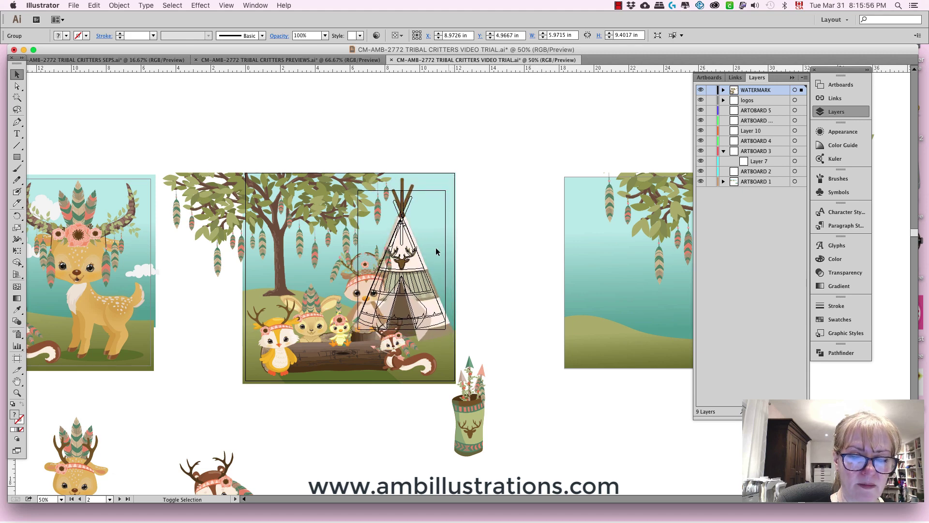
pyautogui.moveTo(427, 324); pyautogui.dragTo(435, 332)
pyautogui.click(473, 303)
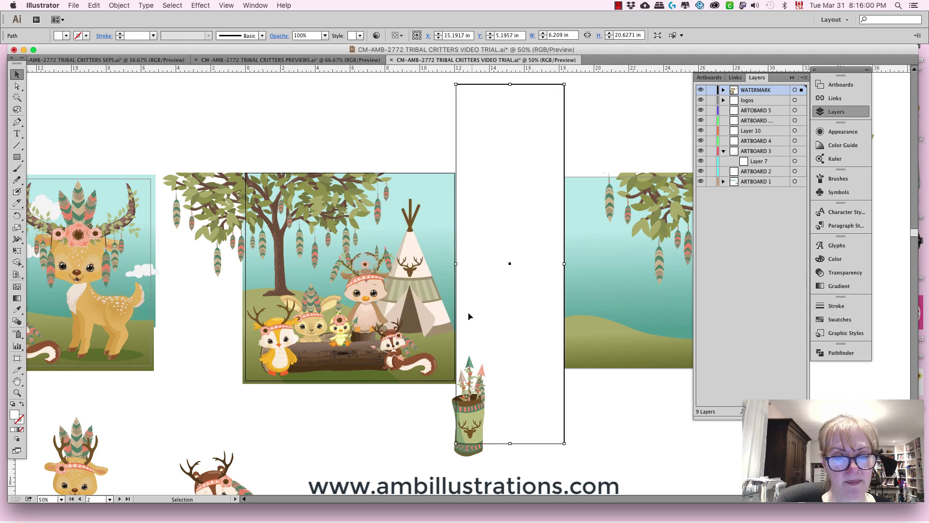
# - Lower the owl slightly beside the teepee and deselect everything
pyautogui.click(377, 298)
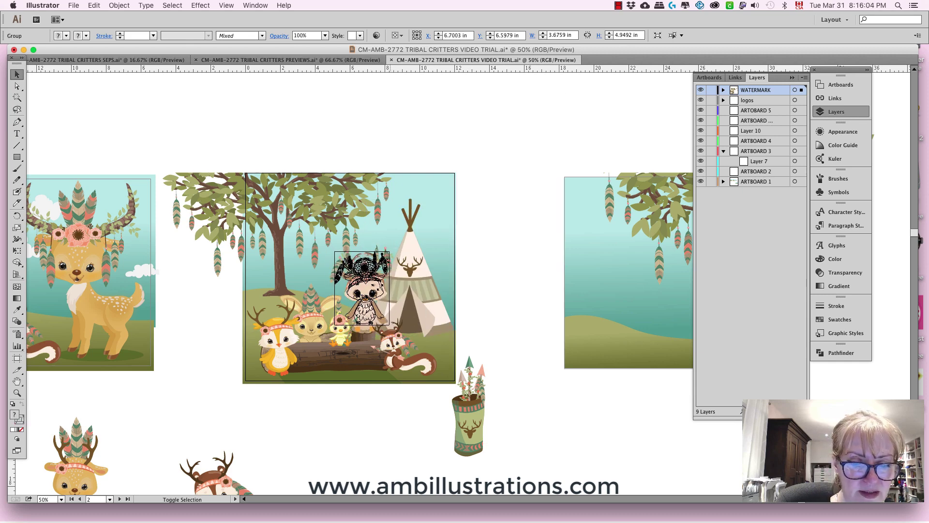
pyautogui.moveTo(367, 312); pyautogui.dragTo(366, 320)
pyautogui.click(459, 256)
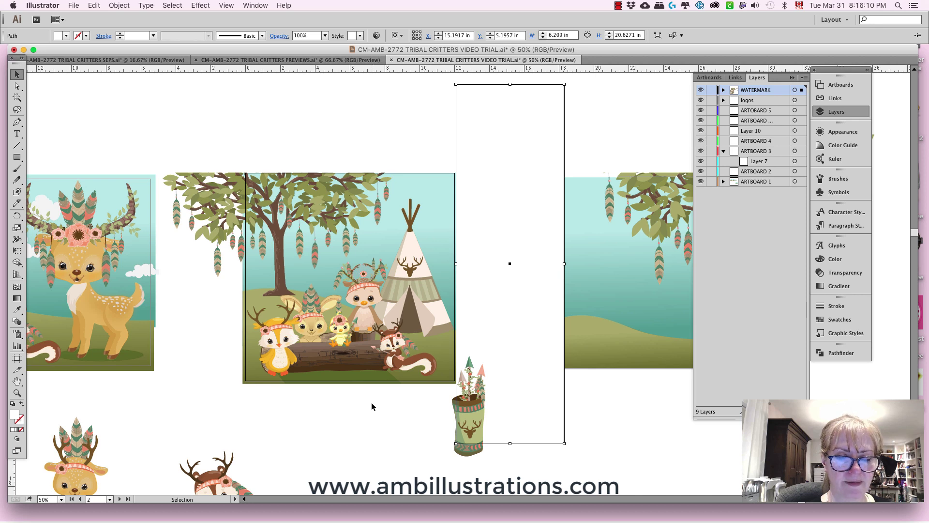
pyautogui.press('super+shift+a')
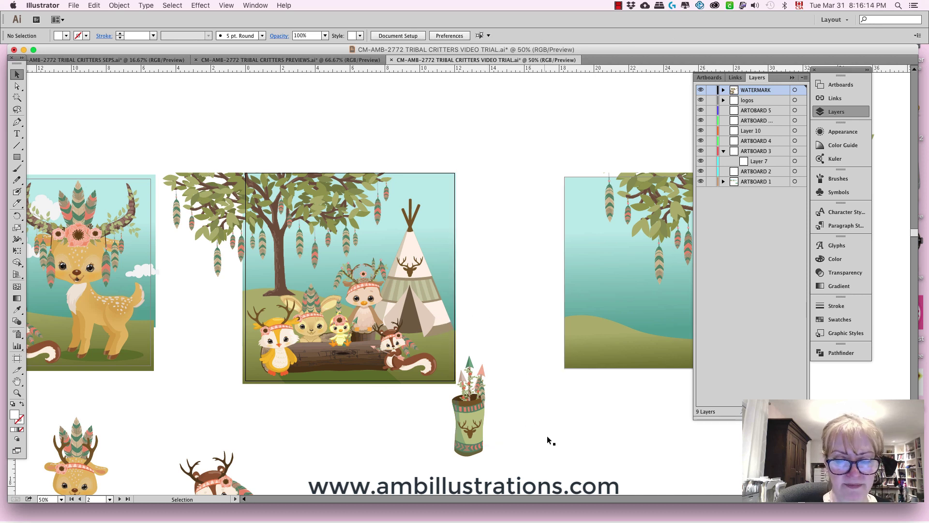
# - Paste a copy of the deer and place it on the third artboard's grassy hill
pyautogui.hscroll(3, 547, 439)
pyautogui.scroll(-2, 547, 439)
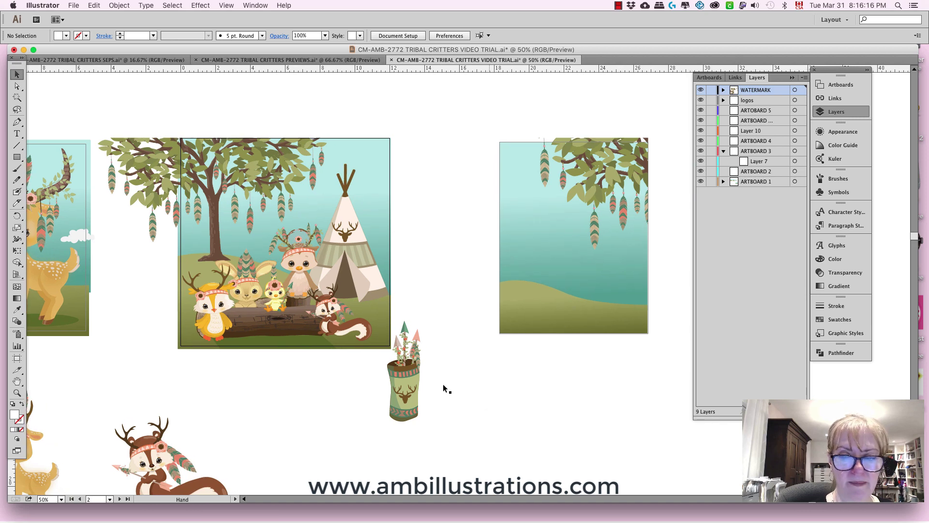
pyautogui.scroll(1, 445, 388)
pyautogui.scroll(-5, 338, 313)
pyautogui.hscroll(-6, 338, 314)
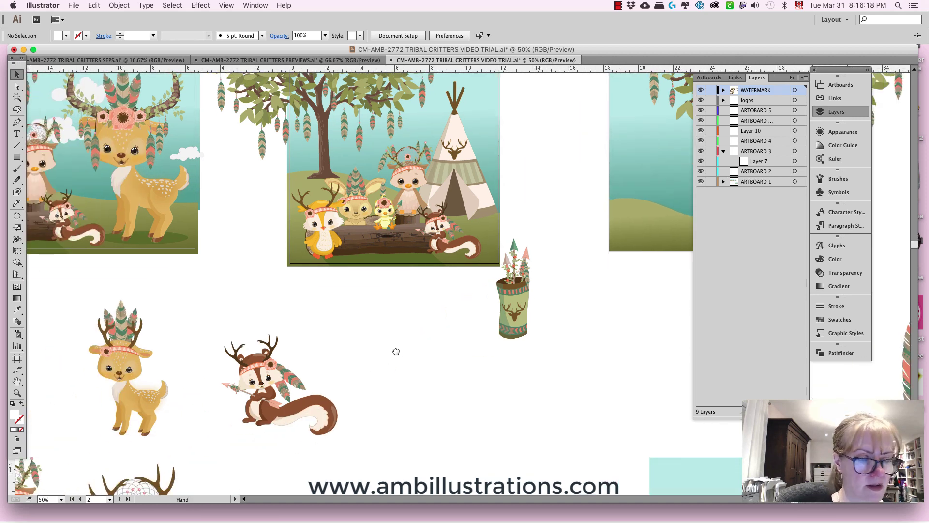
pyautogui.press('super+c')
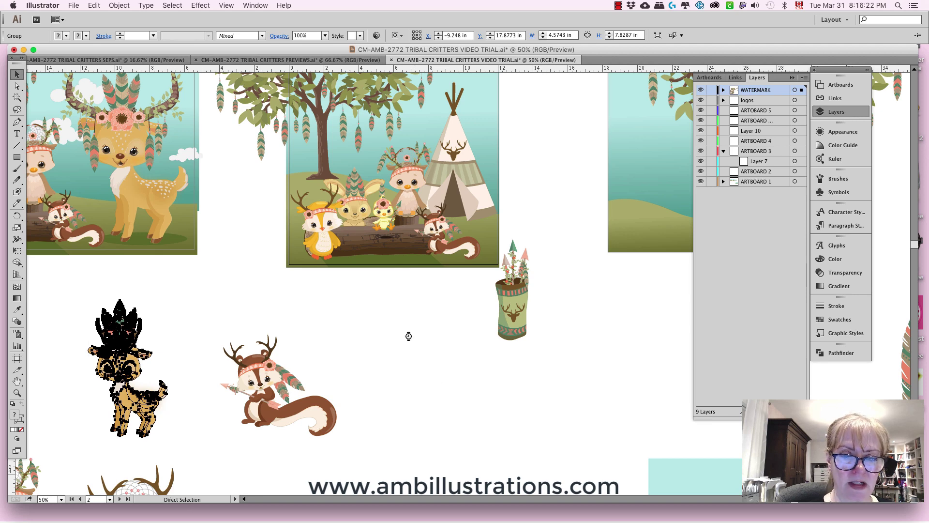
pyautogui.press('super+v')
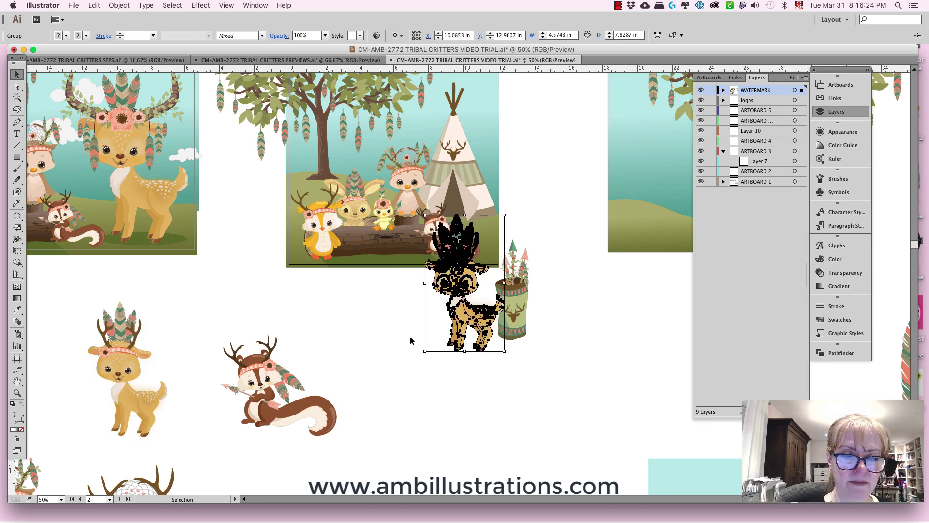
pyautogui.moveTo(464, 291); pyautogui.dragTo(650, 188)
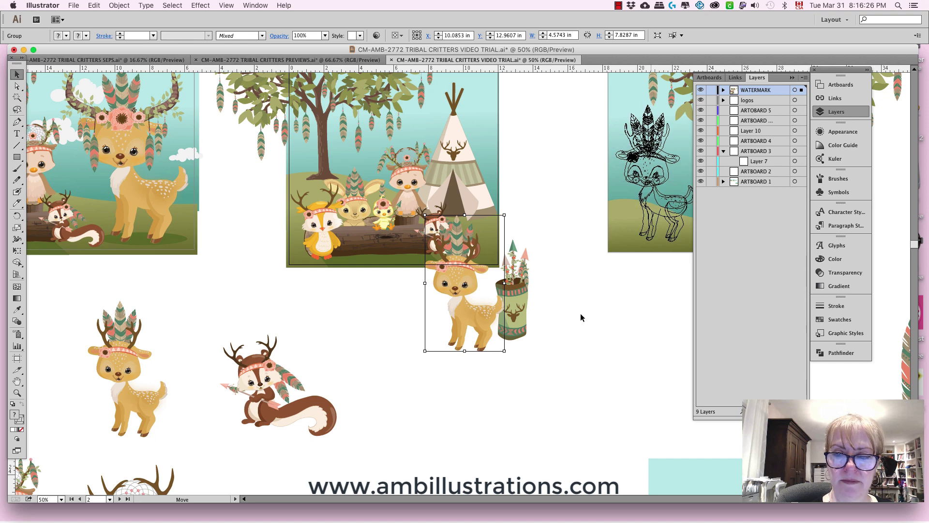
pyautogui.moveTo(583, 324); pyautogui.dragTo(340, 412)
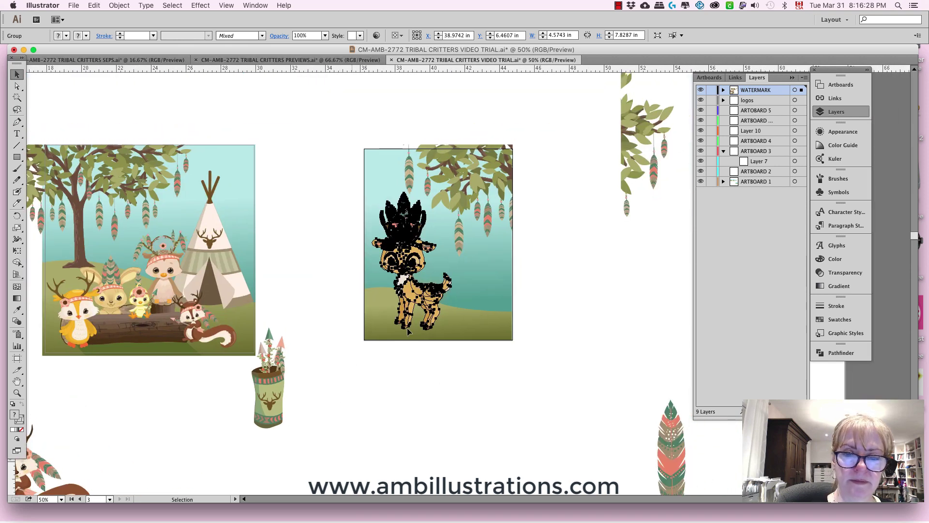
pyautogui.moveTo(431, 316); pyautogui.dragTo(470, 300)
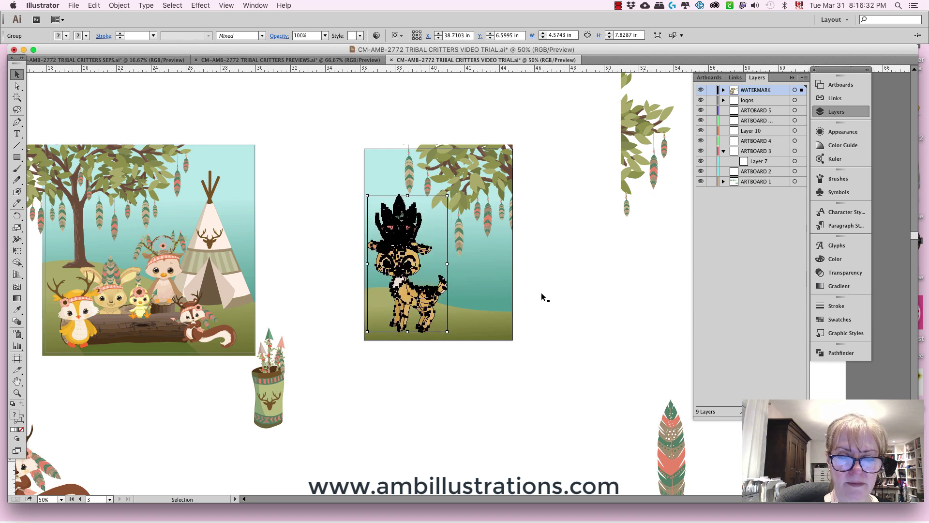
pyautogui.click(541, 293)
pyautogui.click(150, 341)
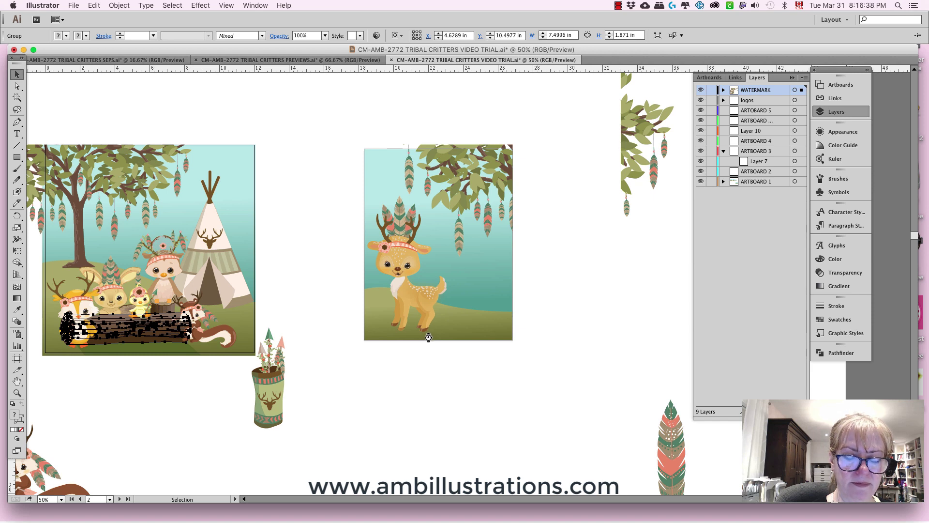
# - Paste the log at the deer scene's lower right and bring the white rectangle in front of it
pyautogui.press('super+v')
pyautogui.moveTo(468, 296); pyautogui.dragTo(517, 317)
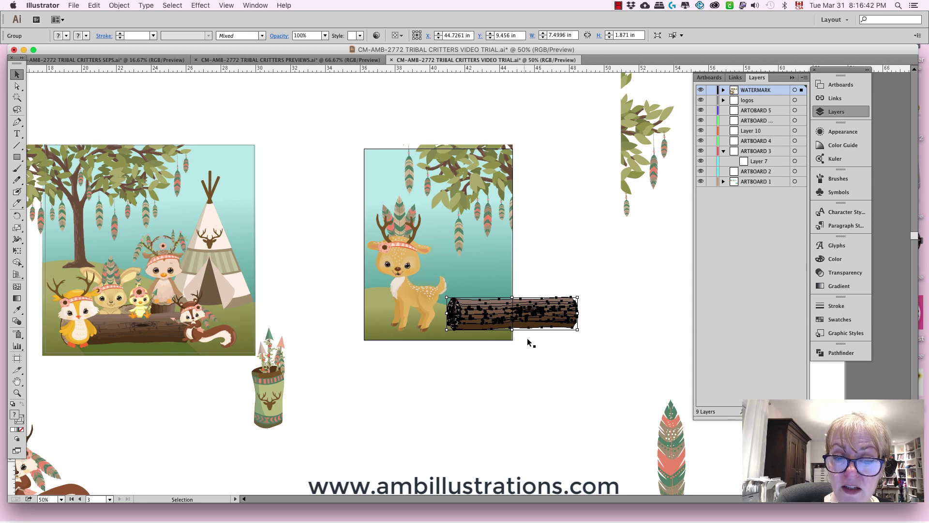
pyautogui.click(527, 358)
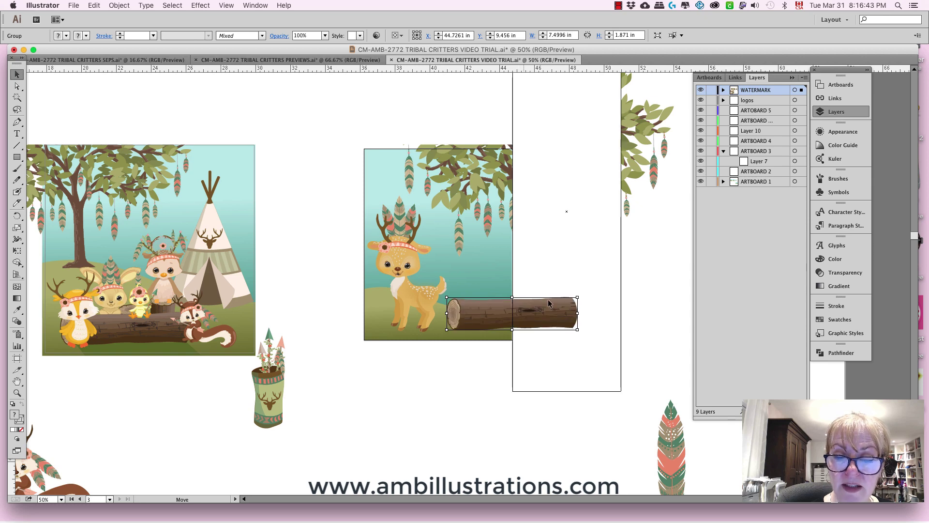
pyautogui.click(119, 5)
pyautogui.click(227, 27)
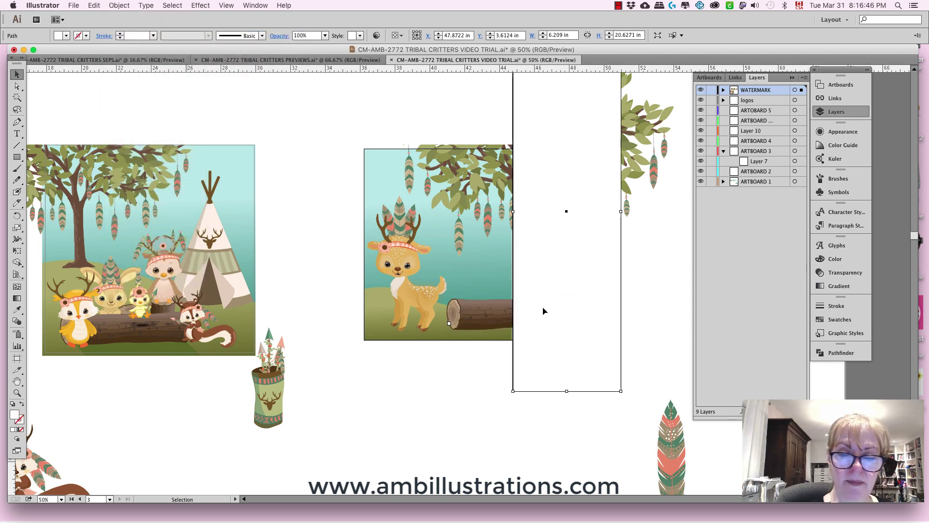
# - Rotate the log copy to follow the hill's slope
pyautogui.click(503, 319)
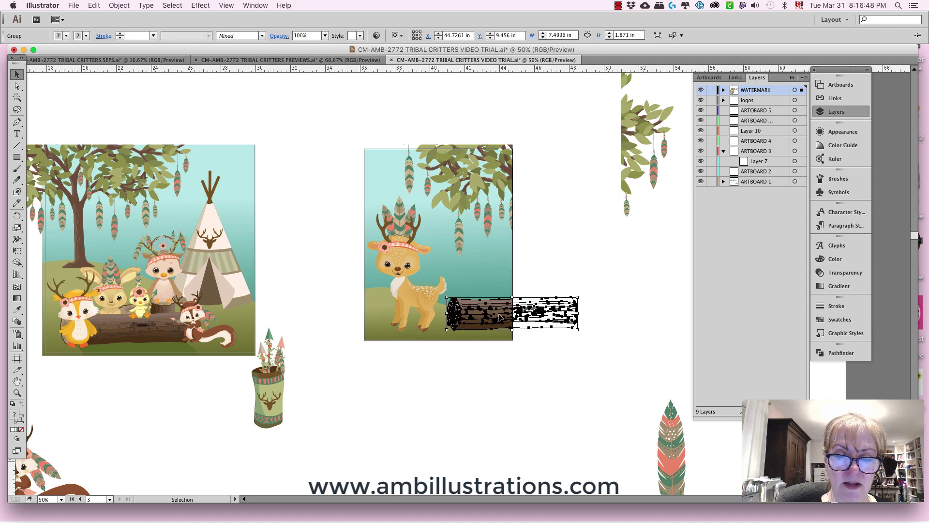
pyautogui.press('r')
pyautogui.moveTo(555, 326); pyautogui.dragTo(527, 305)
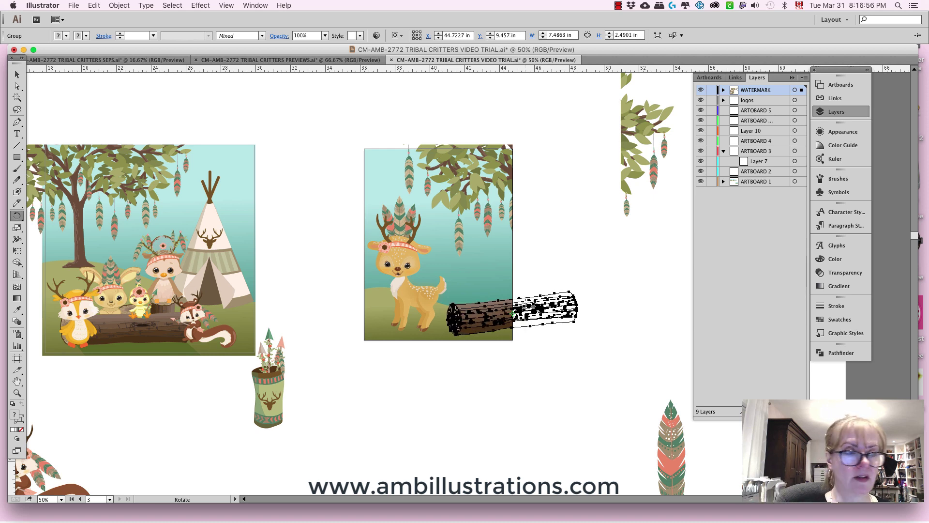
pyautogui.press('v')
pyautogui.click(379, 393)
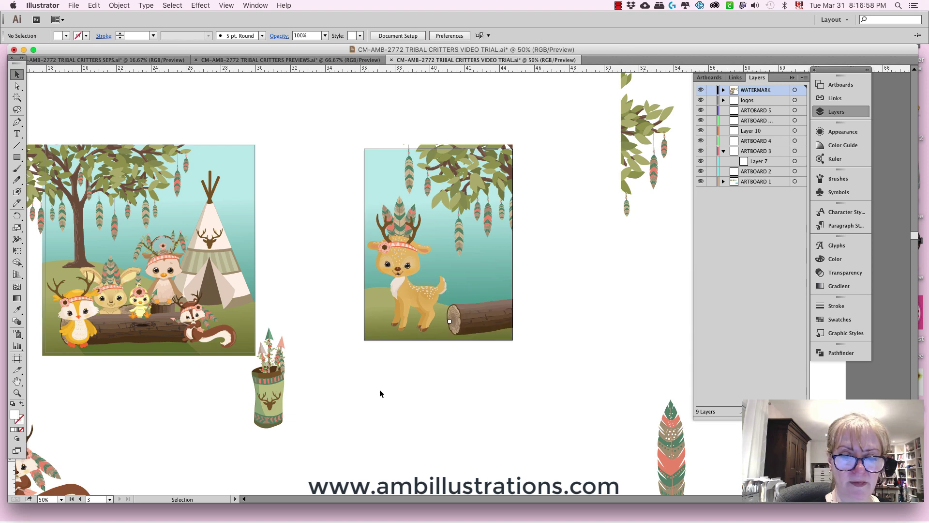
# - Scale the deer down to about 3.71 × 6.18 in and move it up and left
pyautogui.click(441, 224)
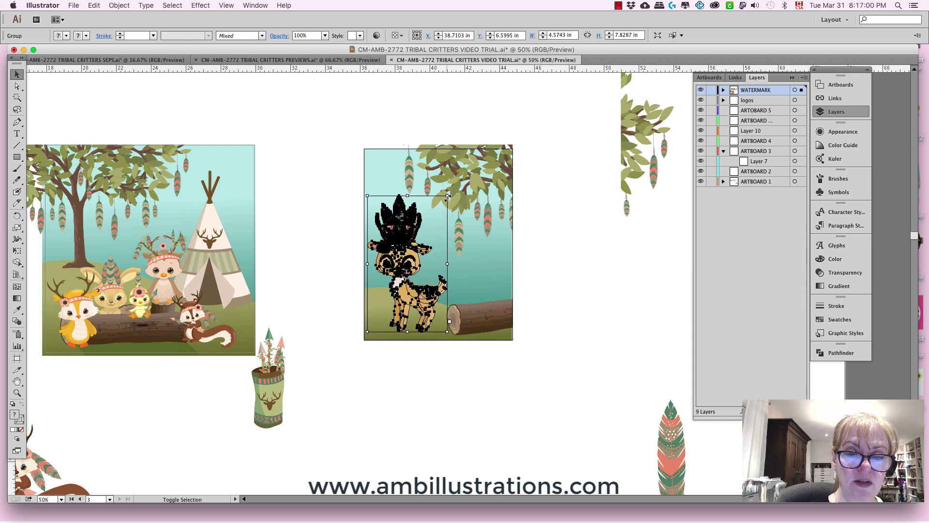
pyautogui.moveTo(447, 197); pyautogui.dragTo(440, 206)
pyautogui.moveTo(414, 283); pyautogui.dragTo(442, 229)
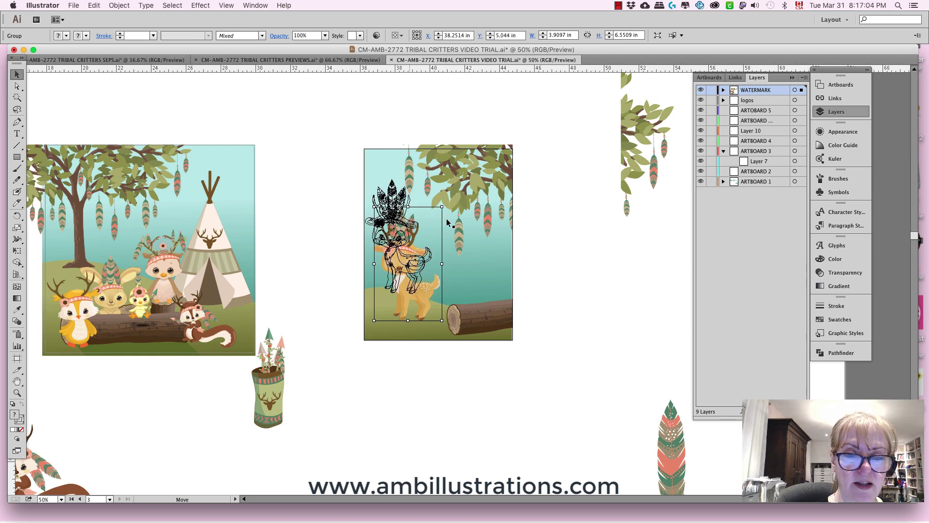
pyautogui.moveTo(433, 181); pyautogui.dragTo(430, 218)
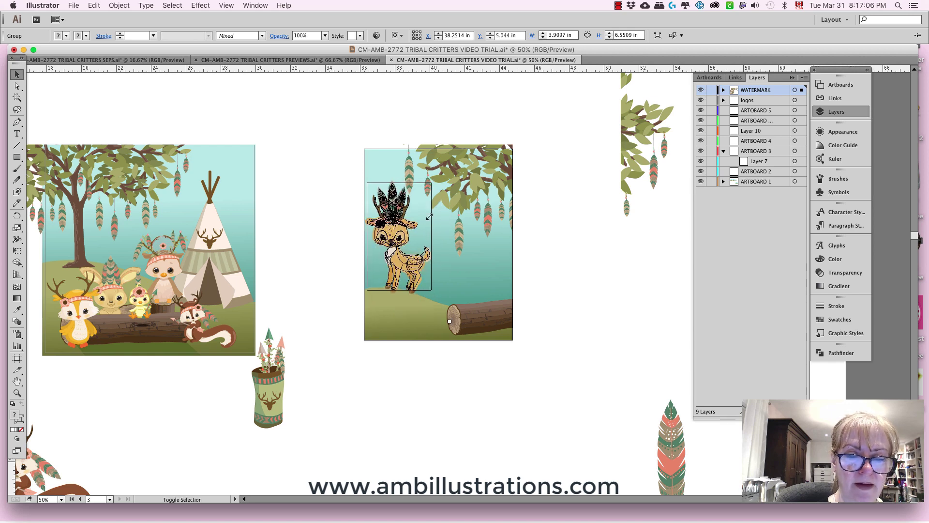
pyautogui.moveTo(416, 263)
pyautogui.mouseDown()
pyautogui.moveTo(421, 272)
pyautogui.moveTo(424, 261)
pyautogui.mouseUp()
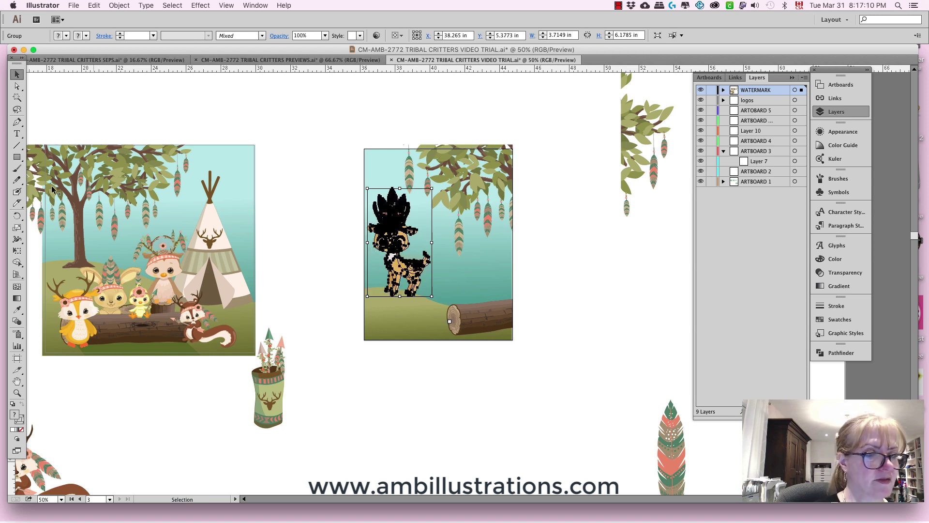
pyautogui.moveTo(22, 216); pyautogui.dragTo(65, 231)
# - Reflect the deer across a vertical axis and reposition it on the hillside
pyautogui.keyDown('alt'); pyautogui.click(400, 254); pyautogui.keyUp('alt')
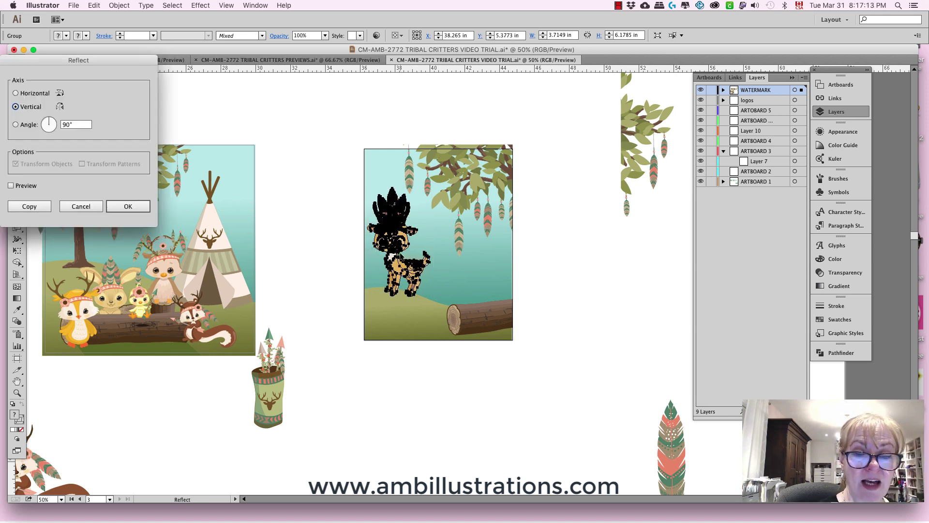
pyautogui.click(134, 209)
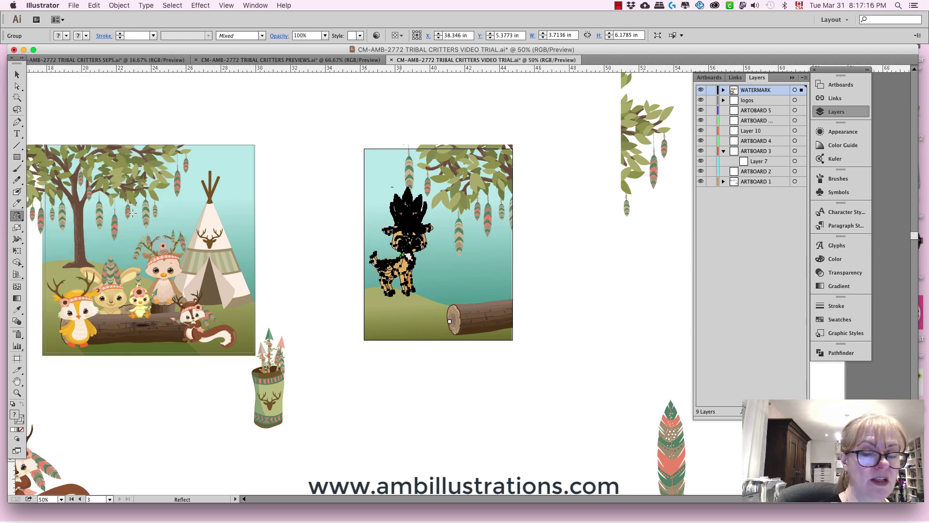
pyautogui.click(17, 74)
pyautogui.click(317, 283)
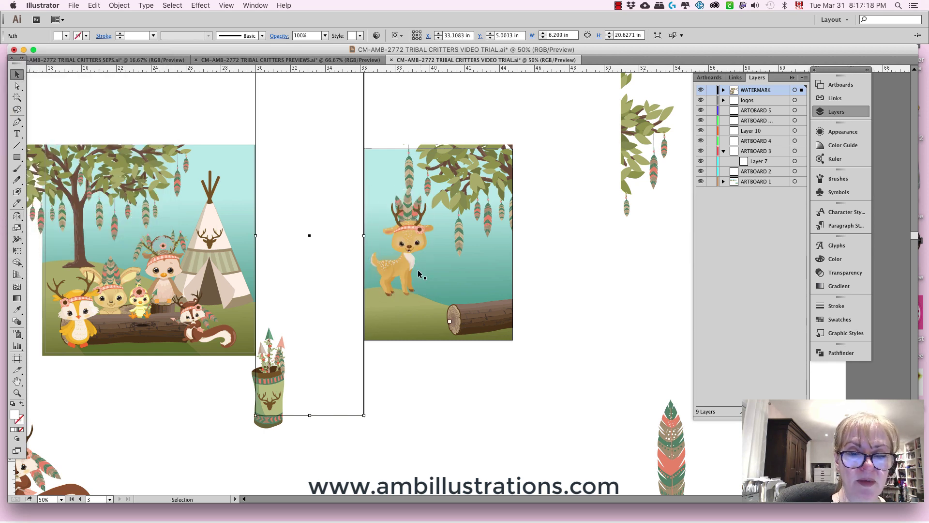
pyautogui.moveTo(406, 270); pyautogui.dragTo(408, 273)
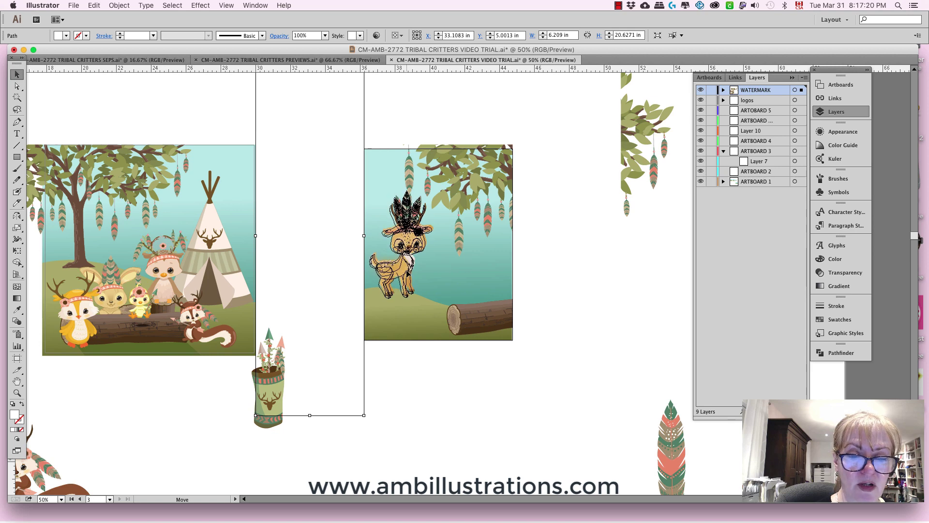
pyautogui.moveTo(427, 180); pyautogui.dragTo(421, 179)
# - Adjust the position of the tree with hanging feathers
pyautogui.click(421, 177)
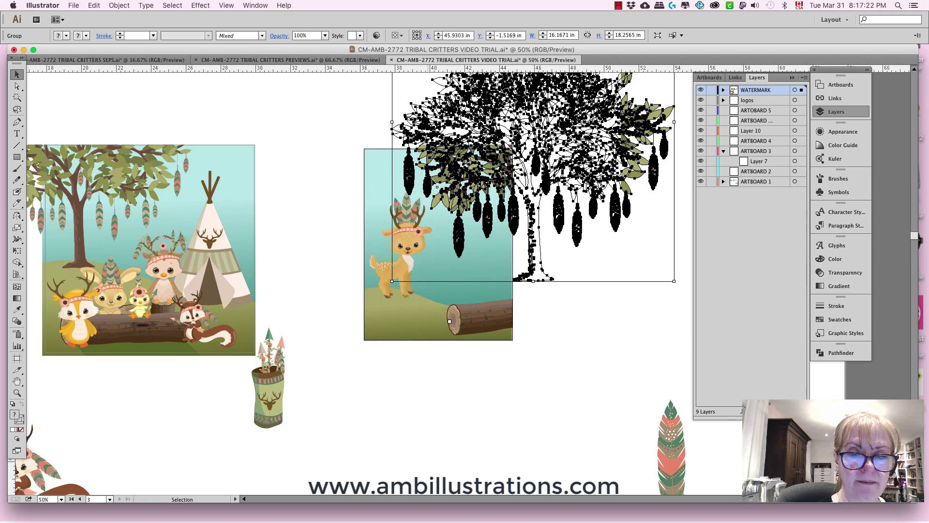
pyautogui.moveTo(490, 225); pyautogui.dragTo(496, 219)
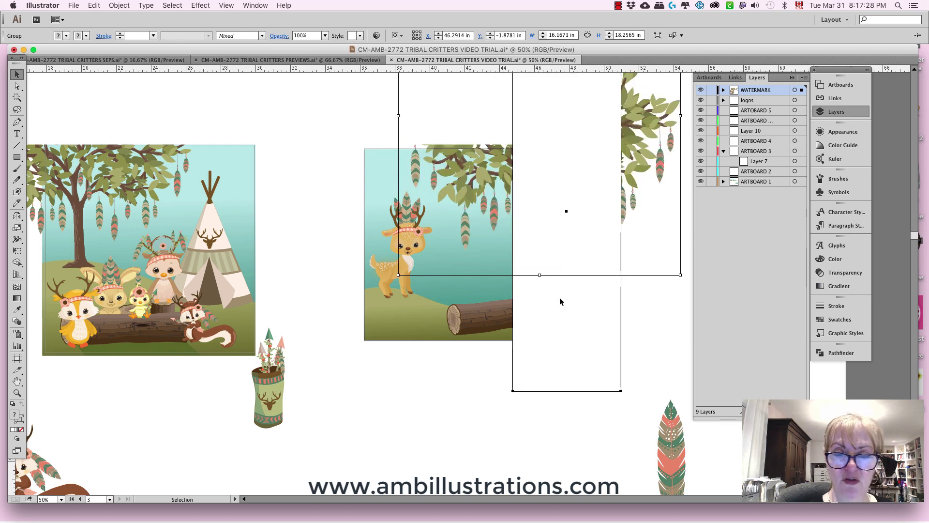
pyautogui.click(561, 270)
pyautogui.click(409, 293)
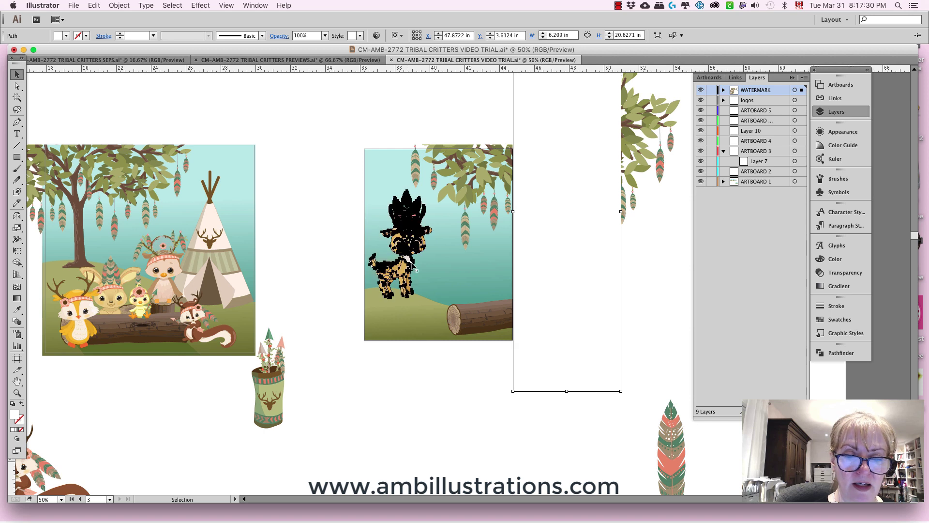
# - Tilt the deer slightly with the Rotate tool and deselect to review the scene
pyautogui.press('r')
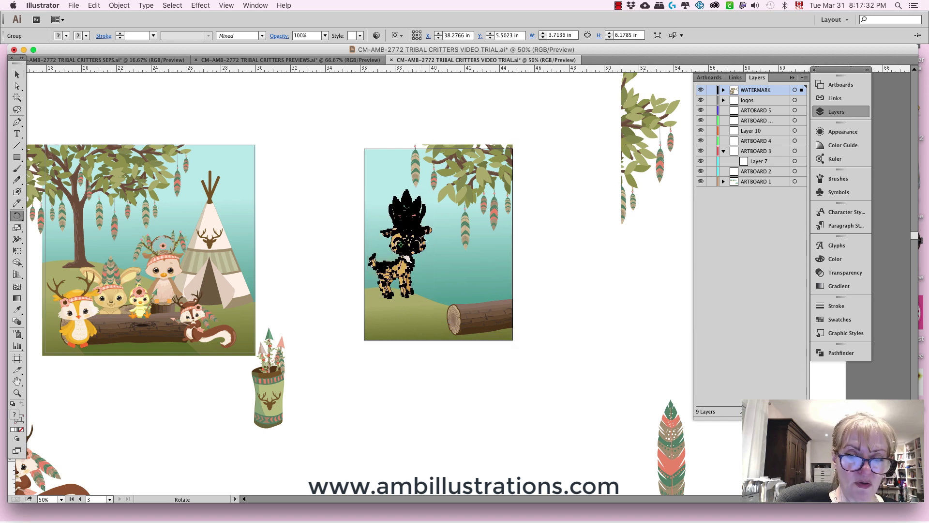
pyautogui.moveTo(427, 228); pyautogui.dragTo(423, 237)
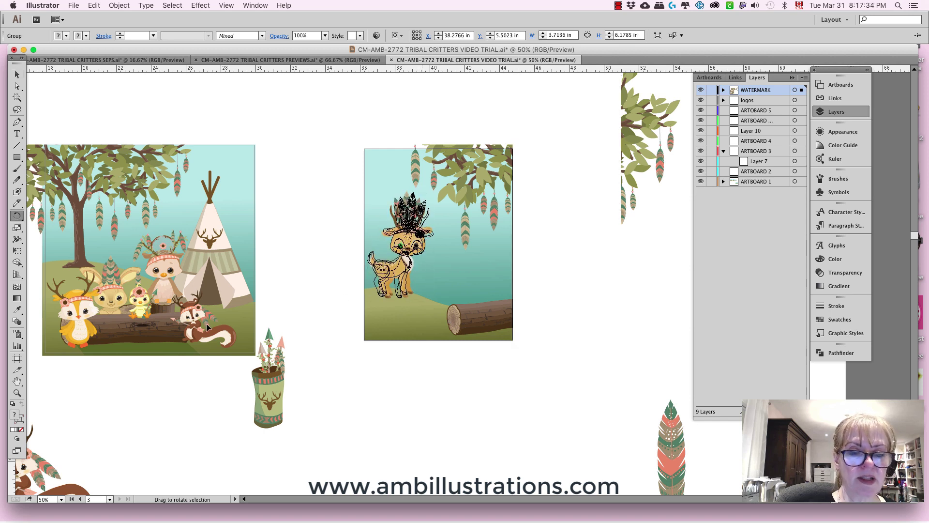
pyautogui.moveTo(206, 323); pyautogui.dragTo(216, 343)
pyautogui.click(16, 74)
pyautogui.click(307, 334)
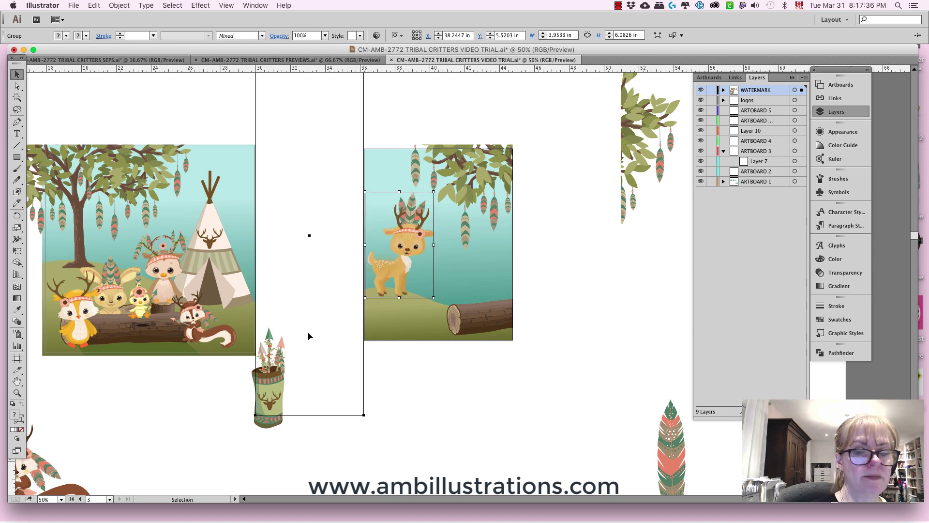
pyautogui.click(386, 365)
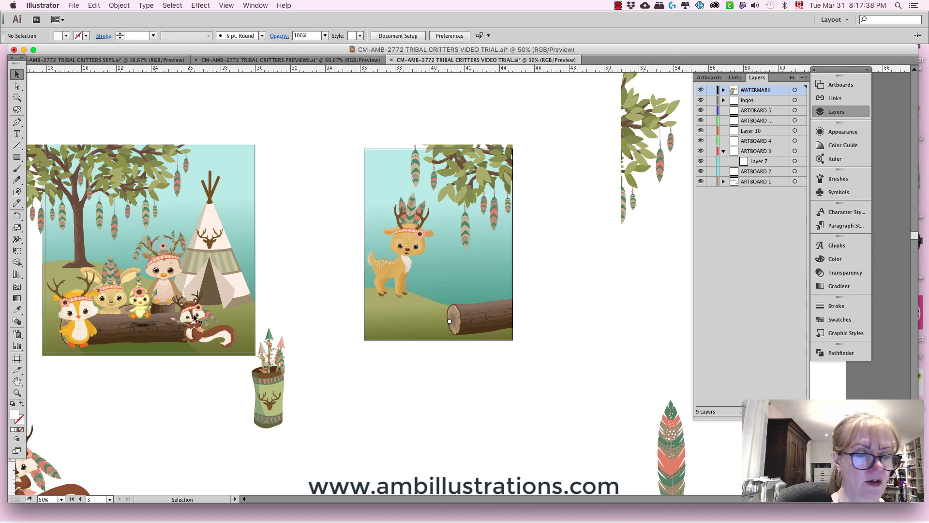
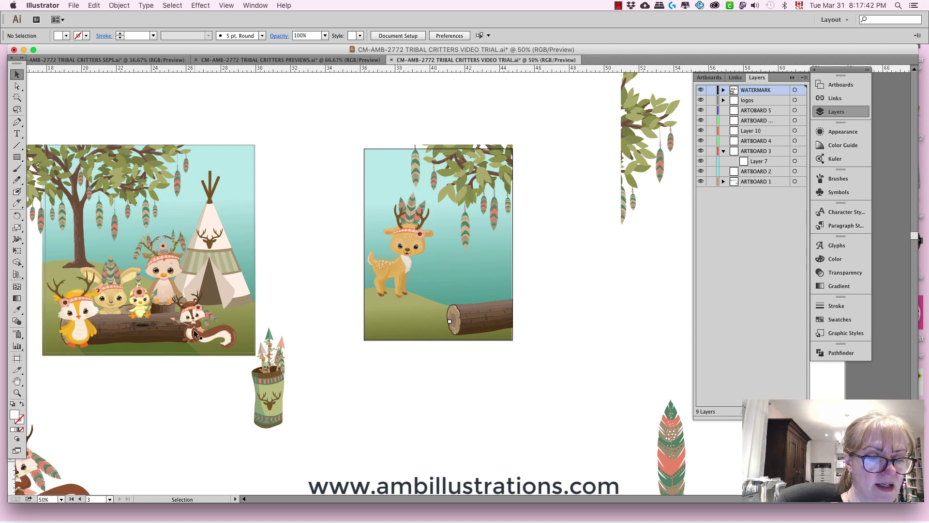
# - Drag the spare squirrel onto the deer scene, shrink it and set it on the log
pyautogui.scroll(-5, 237, 369)
pyautogui.hscroll(-3, 236, 368)
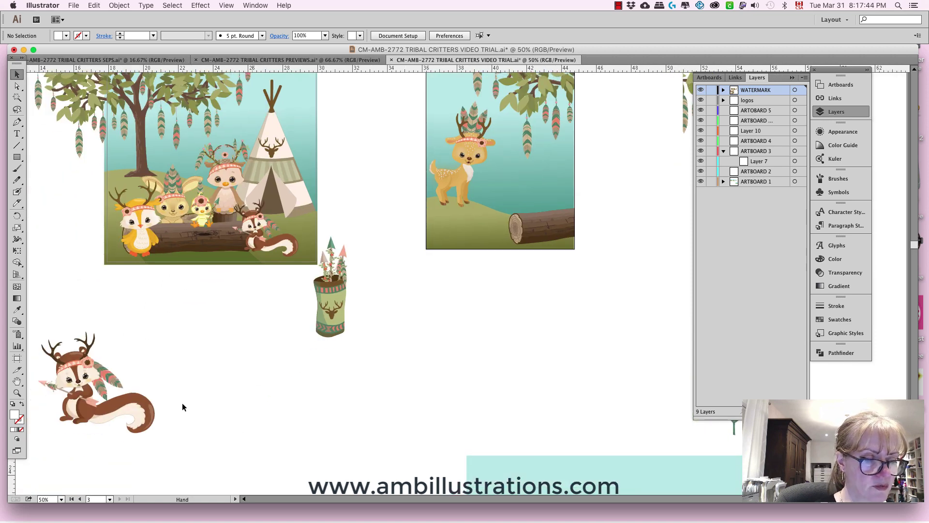
pyautogui.moveTo(143, 407); pyautogui.dragTo(561, 217)
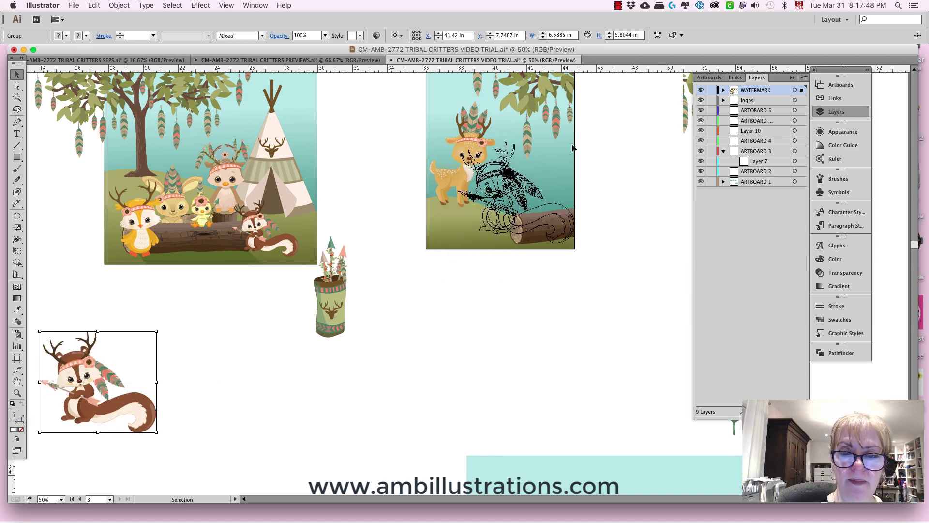
pyautogui.moveTo(575, 142); pyautogui.dragTo(553, 161)
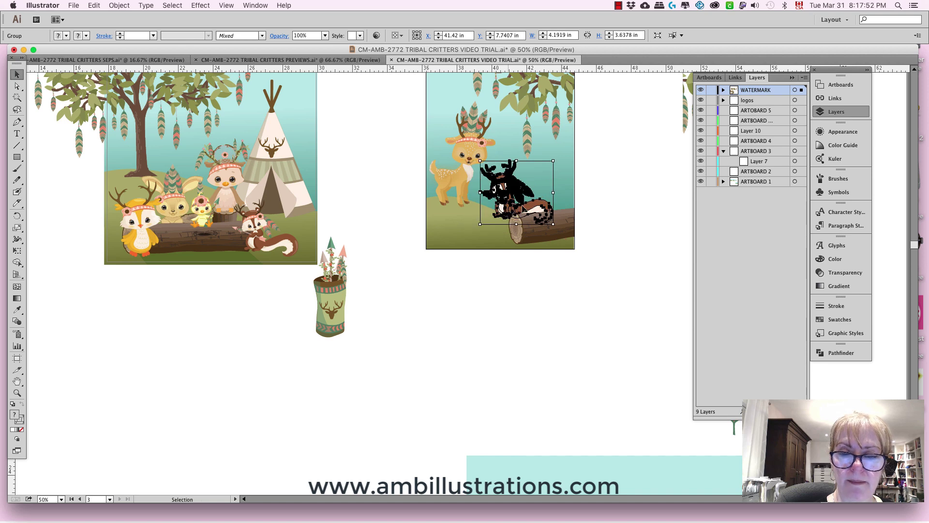
pyautogui.moveTo(523, 208); pyautogui.dragTo(532, 207)
pyautogui.moveTo(415, 226); pyautogui.dragTo(411, 220)
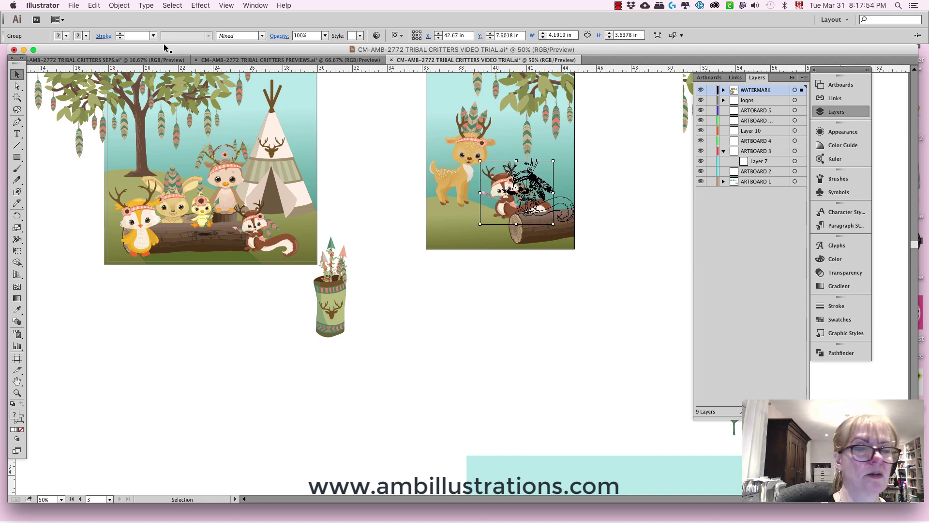
# - Bring the squirrel one level forward with Object > Arrange and deselect to check it
pyautogui.click(119, 6)
pyautogui.moveTo(127, 27)
pyautogui.click(237, 35)
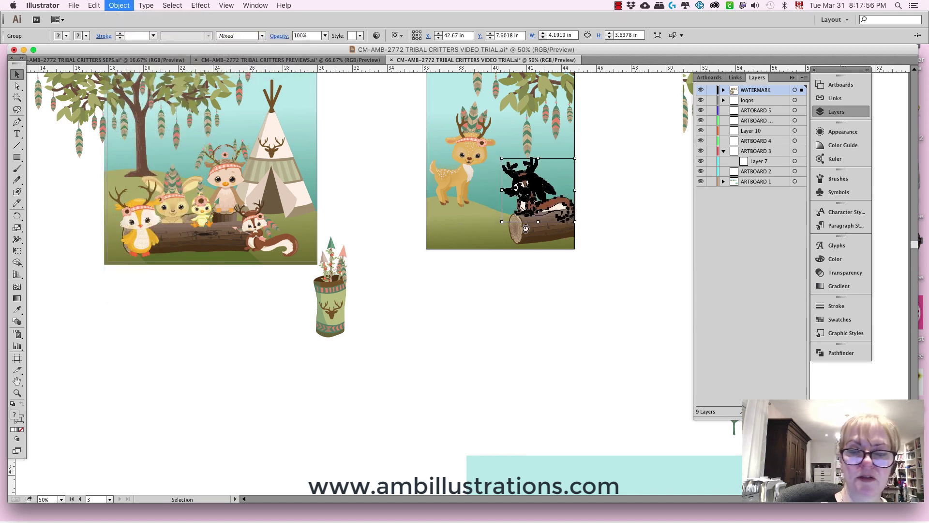
pyautogui.click(520, 267)
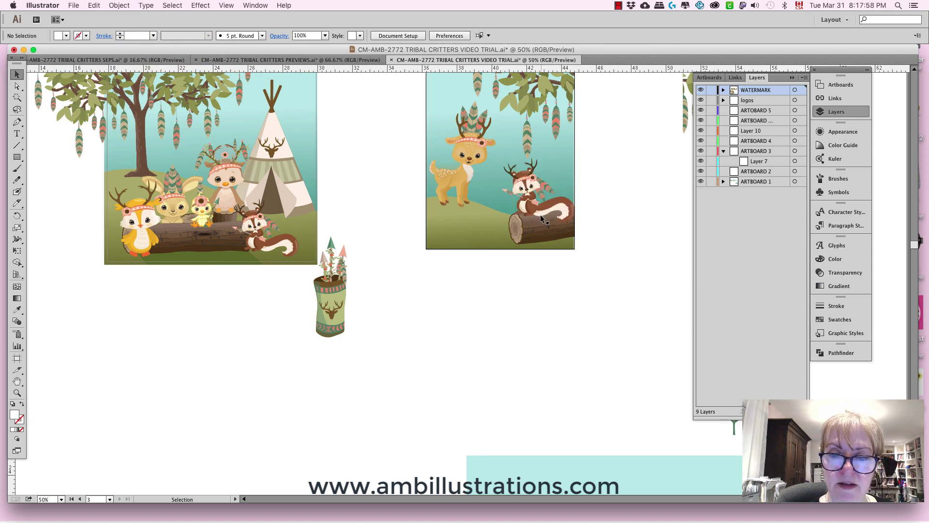
pyautogui.hscroll(-3, 462, 316)
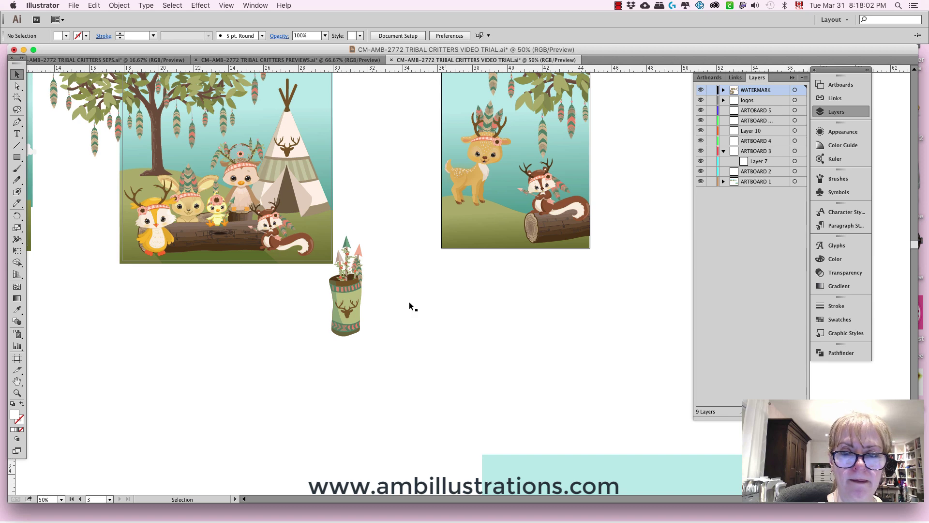
# - Pan over to the critter sheet and select the chick
pyautogui.click(218, 229)
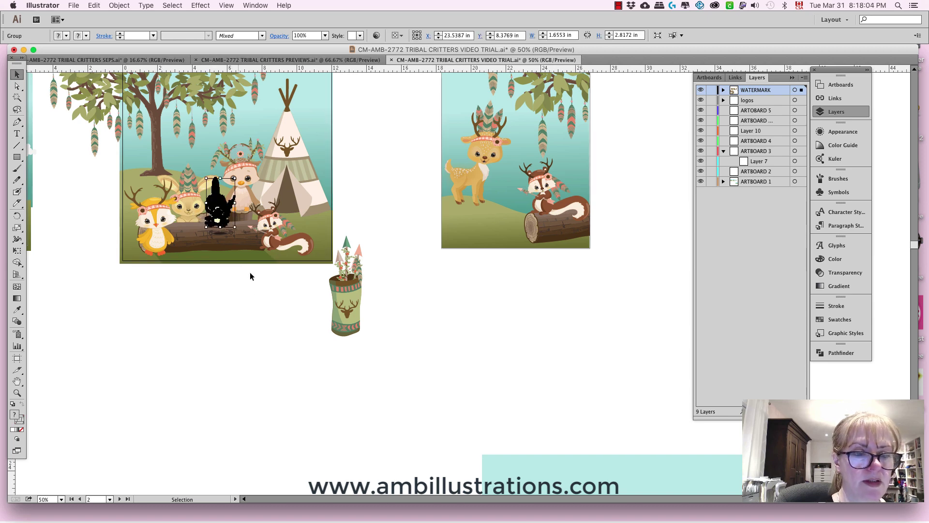
pyautogui.scroll(-10, 290, 276)
pyautogui.hscroll(-10, 290, 275)
pyautogui.scroll(-3, 397, 234)
pyautogui.hscroll(-3, 396, 234)
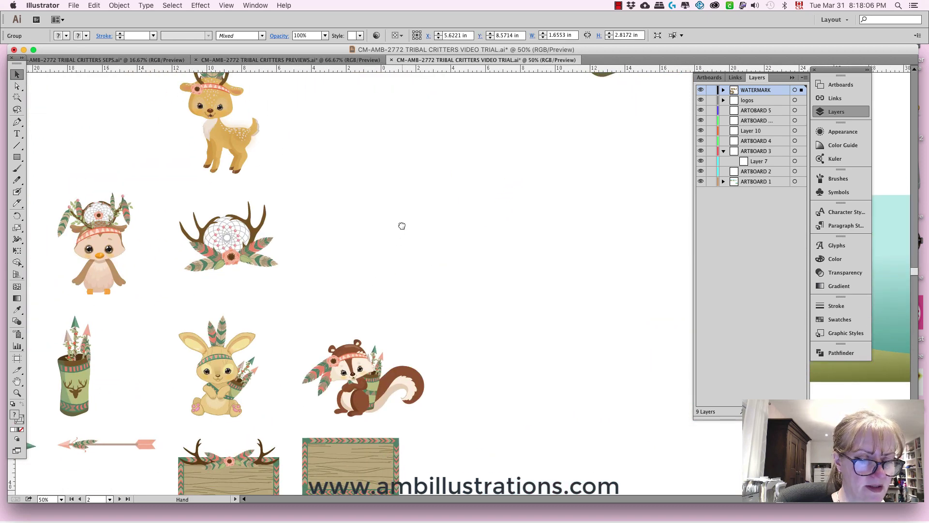
pyautogui.scroll(-4, 400, 224)
pyautogui.moveTo(433, 310); pyautogui.dragTo(498, 134)
pyautogui.moveTo(390, 313); pyautogui.dragTo(519, 222)
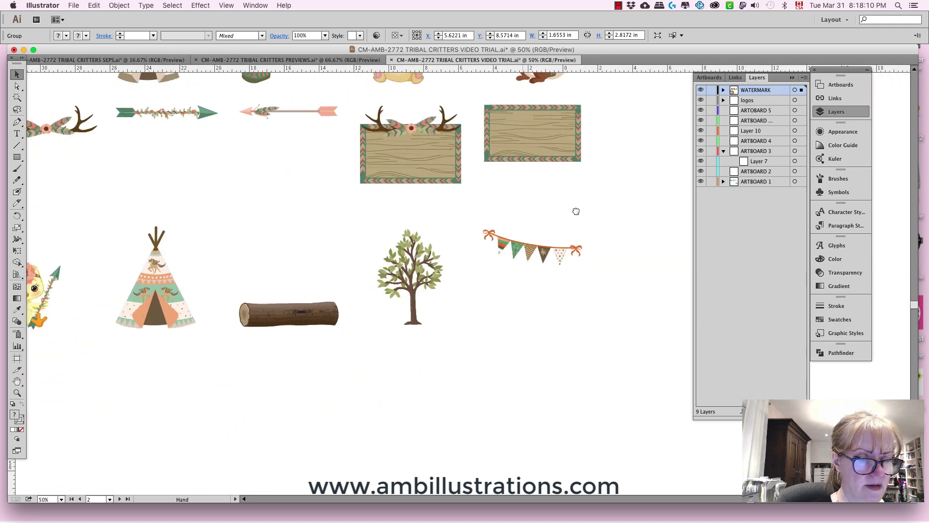
pyautogui.hscroll(-5, 575, 210)
pyautogui.click(128, 297)
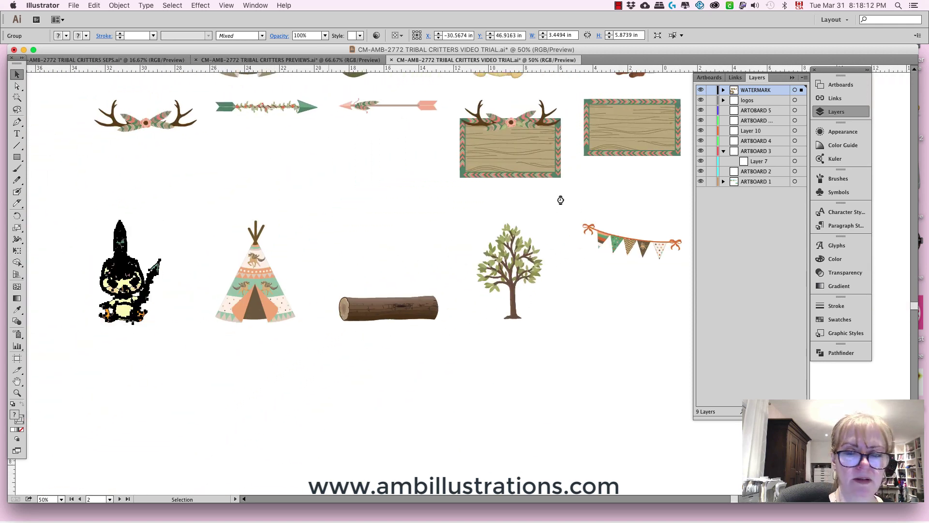
# - Paste a copy of the chick into the deer scene, shrink it and place it before the log
pyautogui.moveTo(557, 217); pyautogui.dragTo(217, 412)
pyautogui.moveTo(393, 296); pyautogui.dragTo(165, 447)
pyautogui.moveTo(441, 259); pyautogui.dragTo(203, 455)
pyautogui.moveTo(407, 281); pyautogui.dragTo(523, 405)
pyautogui.moveTo(459, 308); pyautogui.dragTo(485, 357)
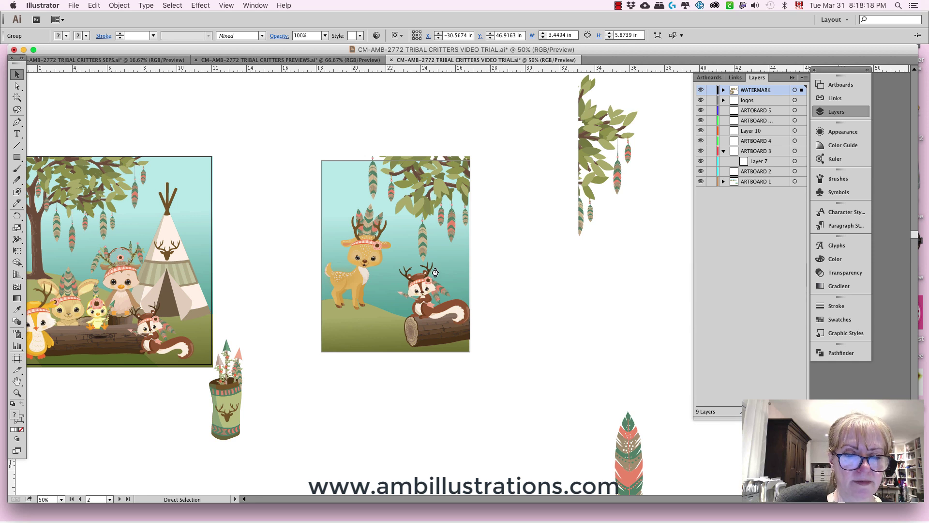
pyautogui.press('super+v')
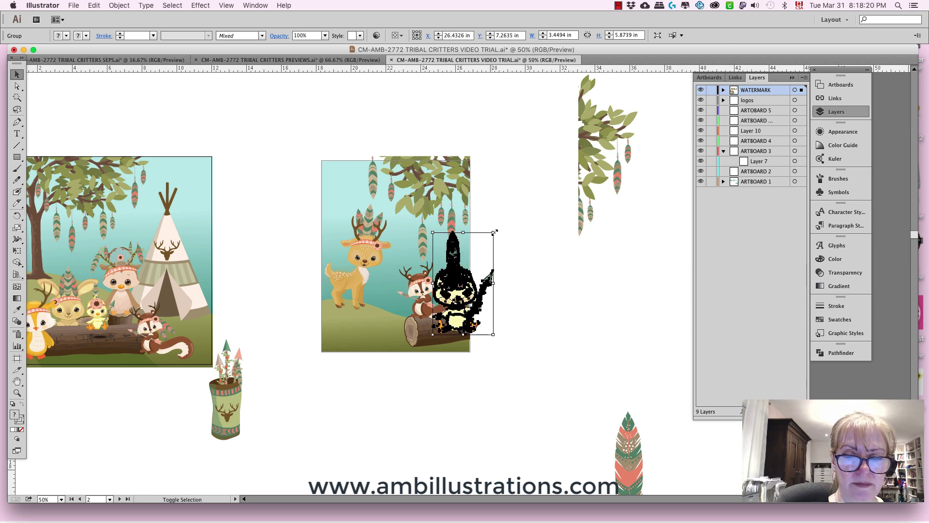
pyautogui.moveTo(484, 255); pyautogui.dragTo(481, 262)
pyautogui.moveTo(466, 298); pyautogui.dragTo(395, 338)
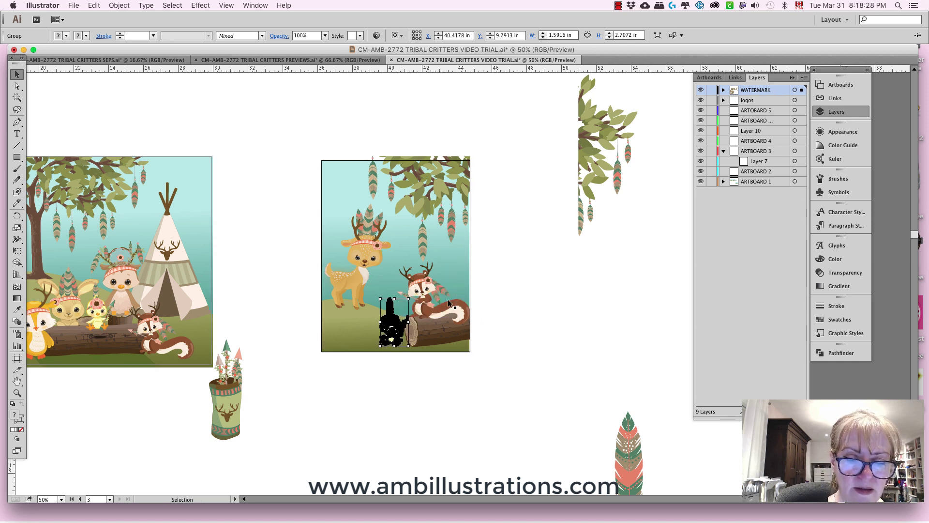
# - Widen the white rectangle beside the deer scene to the right, then select a small cloud in the left scene
pyautogui.click(517, 264)
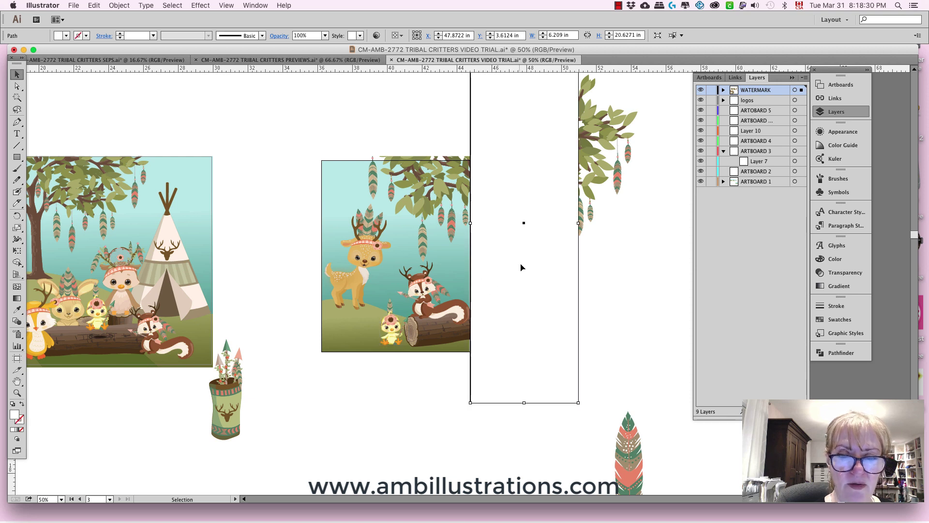
pyautogui.moveTo(580, 234); pyautogui.dragTo(621, 225)
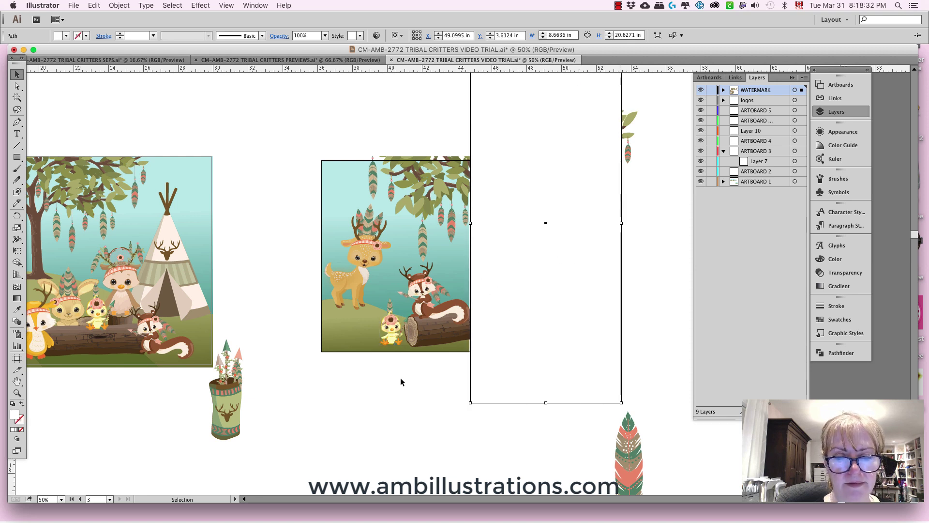
pyautogui.moveTo(273, 342); pyautogui.dragTo(401, 381)
pyautogui.moveTo(300, 390); pyautogui.dragTo(542, 389)
pyautogui.click(145, 252)
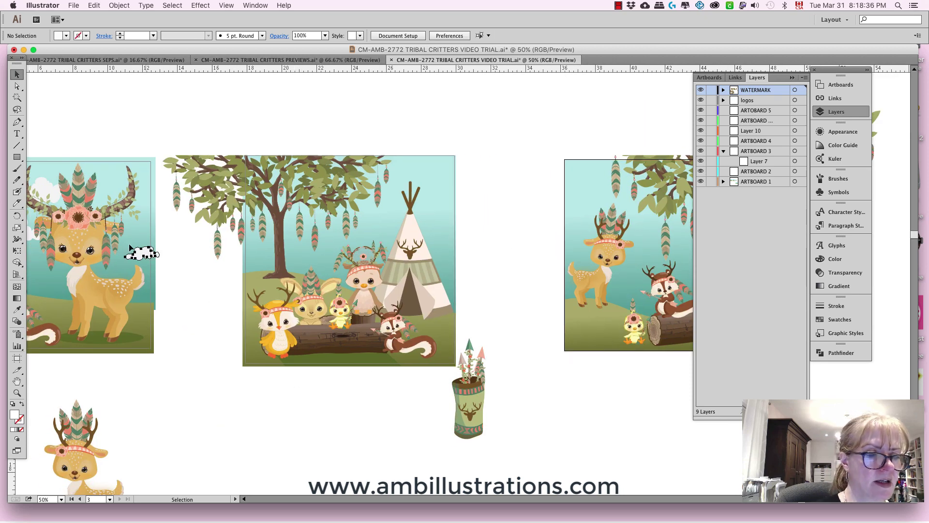
# - Copy the three clouds from the left scene and paste them onto the central woodland scene
pyautogui.click(53, 193)
pyautogui.keyDown('shift'); pyautogui.click(45, 218); pyautogui.keyUp('shift')
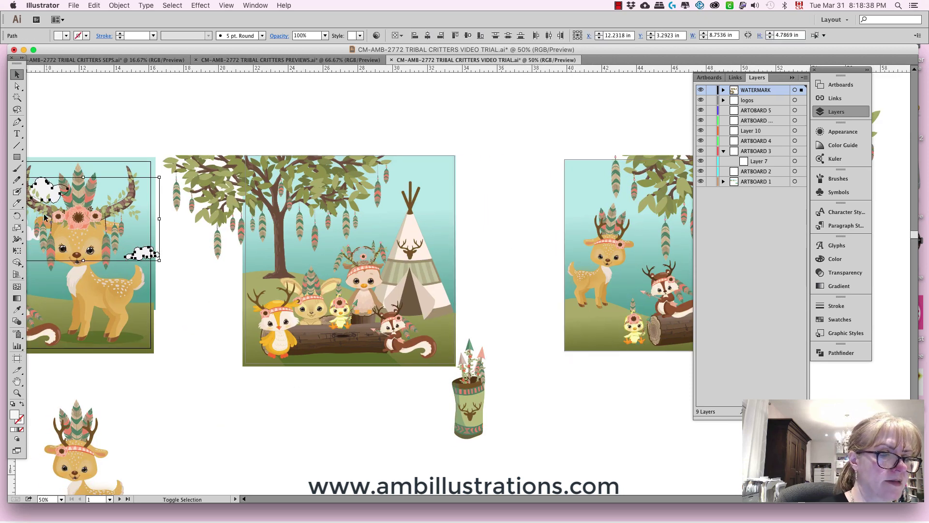
pyautogui.keyDown('shift'); pyautogui.click(30, 238); pyautogui.keyUp('shift')
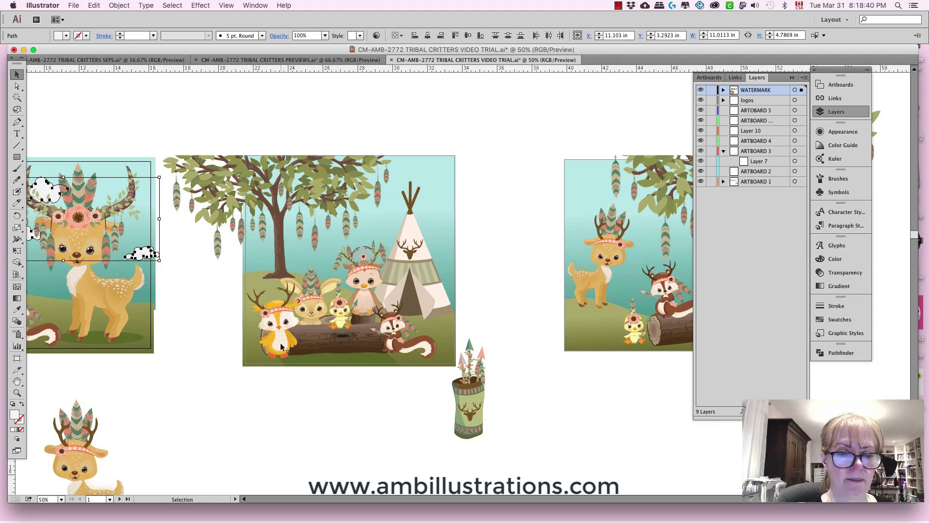
pyautogui.press('super+c')
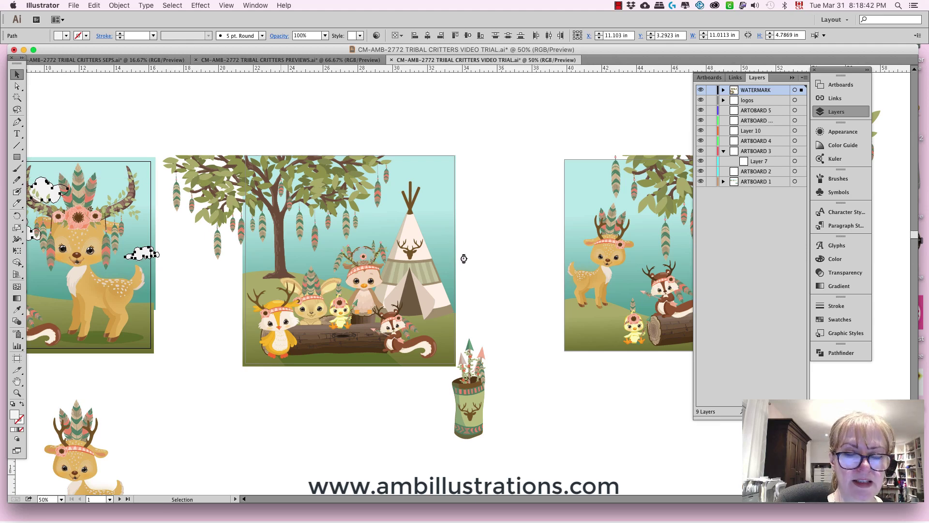
pyautogui.press('super+v')
pyautogui.moveTo(449, 262); pyautogui.dragTo(428, 195)
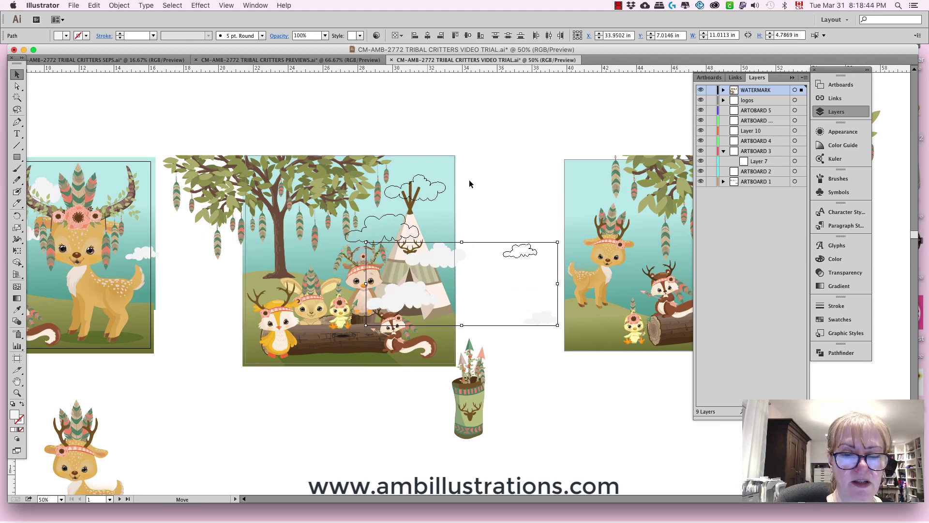
# - Move the small cloud beside the tree and send the clouds and background to the back
pyautogui.click(521, 252)
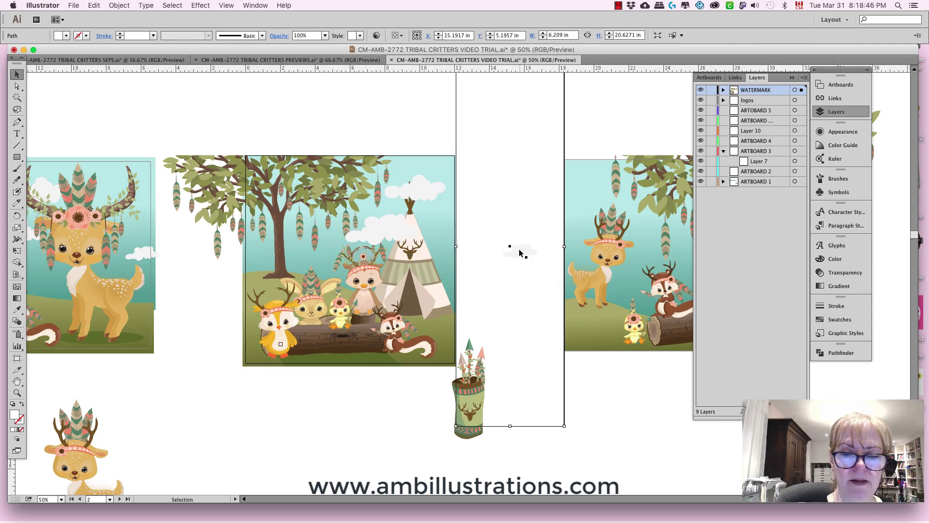
pyautogui.click(519, 252)
pyautogui.moveTo(519, 252); pyautogui.dragTo(312, 231)
pyautogui.keyDown('shift'); pyautogui.click(364, 237); pyautogui.keyUp('shift')
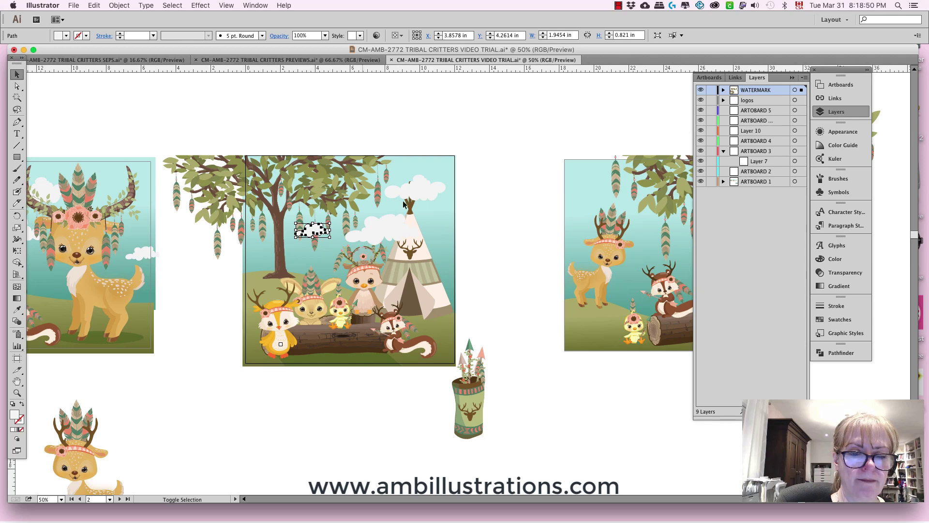
pyautogui.keyDown('shift'); pyautogui.click(424, 193); pyautogui.keyUp('shift')
pyautogui.keyDown('shift'); pyautogui.click(438, 206); pyautogui.keyUp('shift')
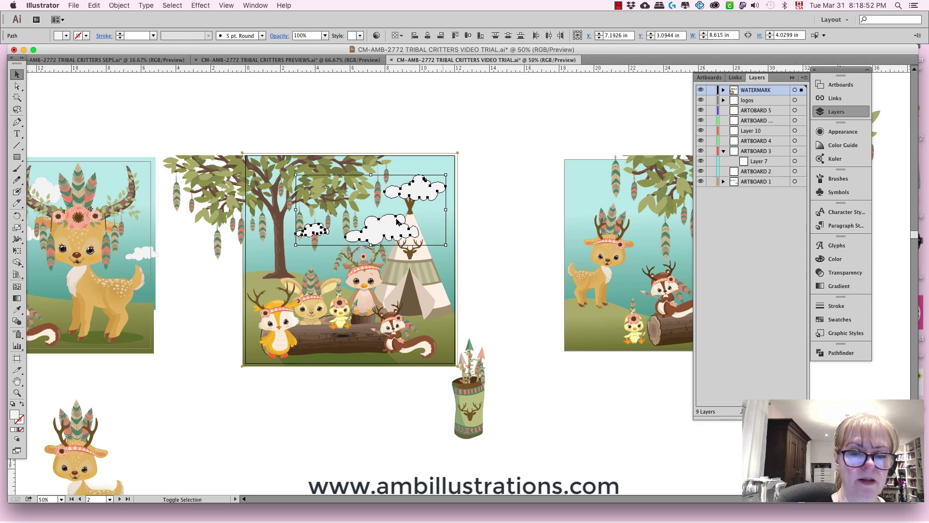
pyautogui.click(120, 5)
pyautogui.moveTo(126, 27)
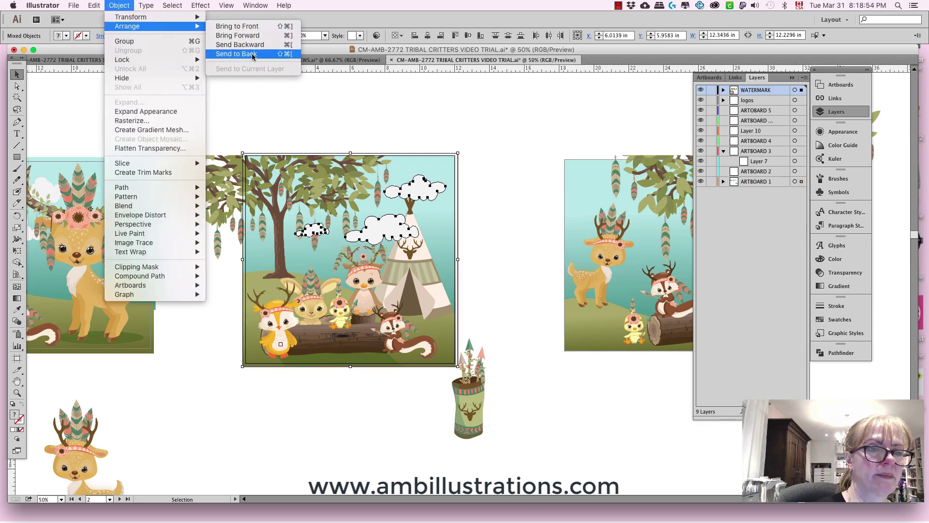
pyautogui.click(237, 57)
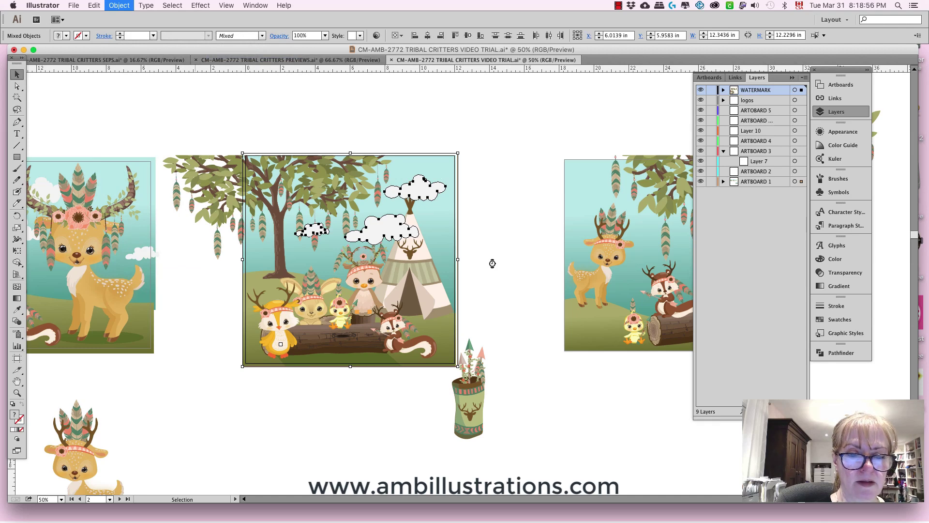
# - Shift the cloud beside the teepee further left and select all three clouds
pyautogui.press('super+alt+2')
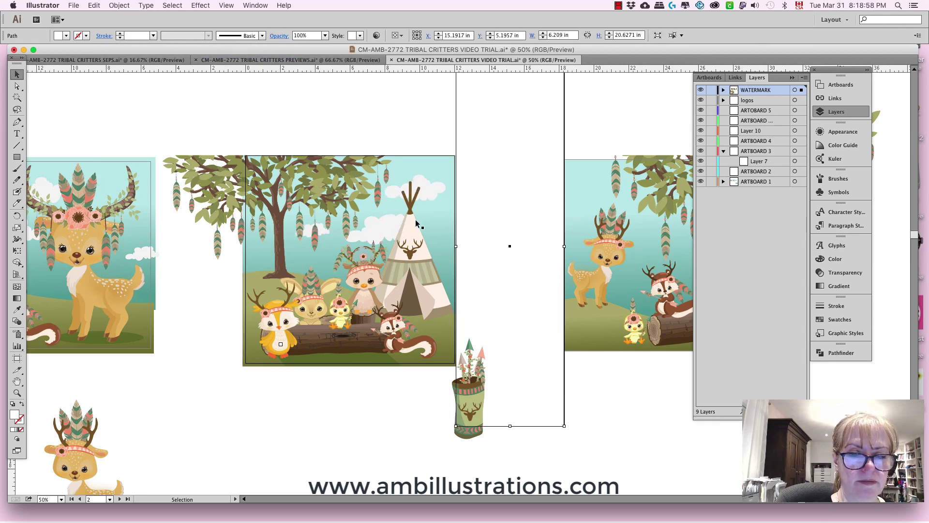
pyautogui.click(410, 221)
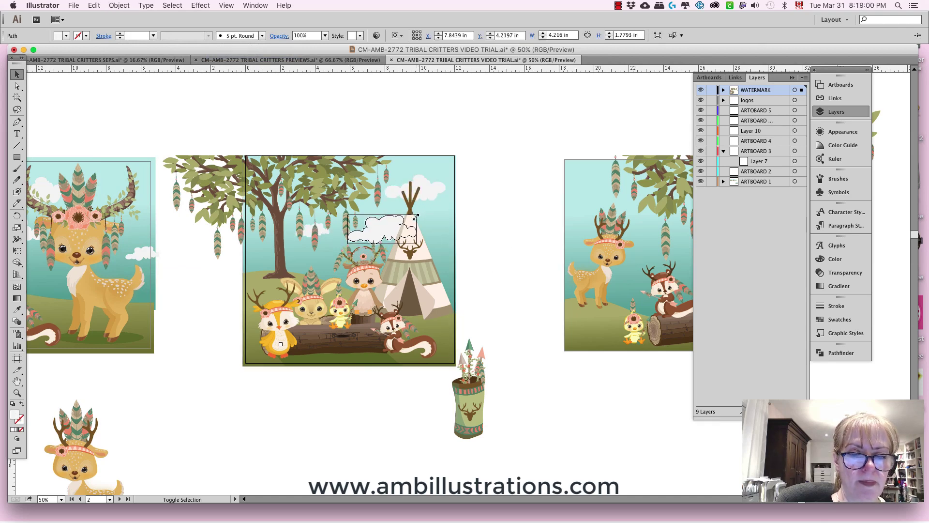
pyautogui.moveTo(380, 232); pyautogui.dragTo(371, 230)
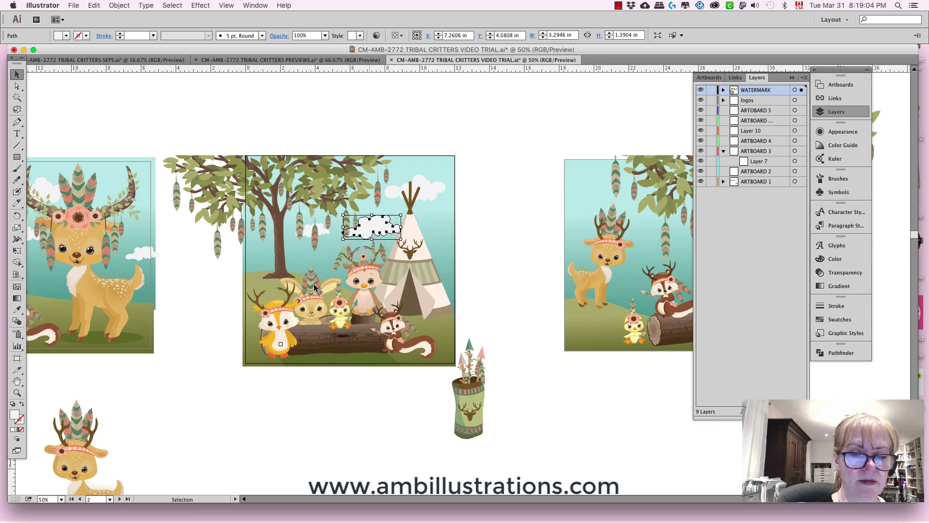
pyautogui.keyDown('shift'); pyautogui.click(324, 231); pyautogui.keyUp('shift')
pyautogui.keyDown('shift'); pyautogui.click(429, 191); pyautogui.keyUp('shift')
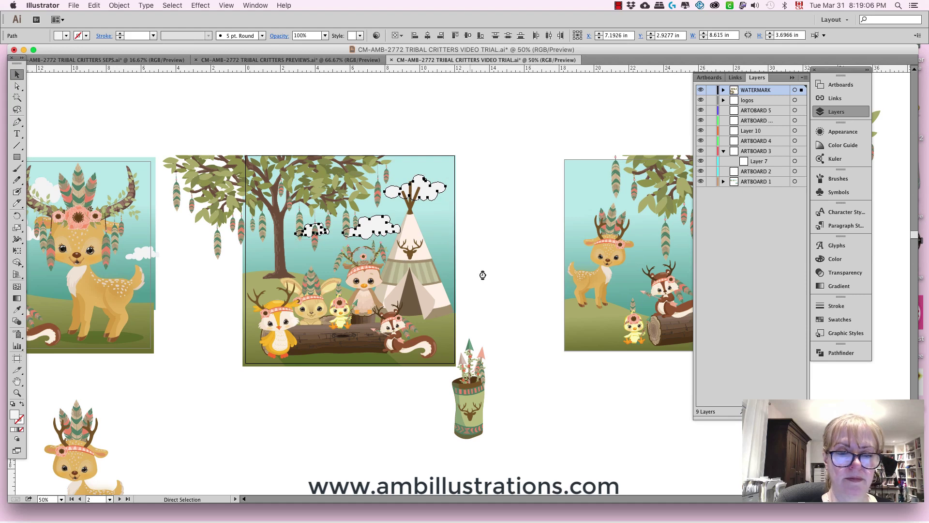
pyautogui.hscroll(5, 336, 310)
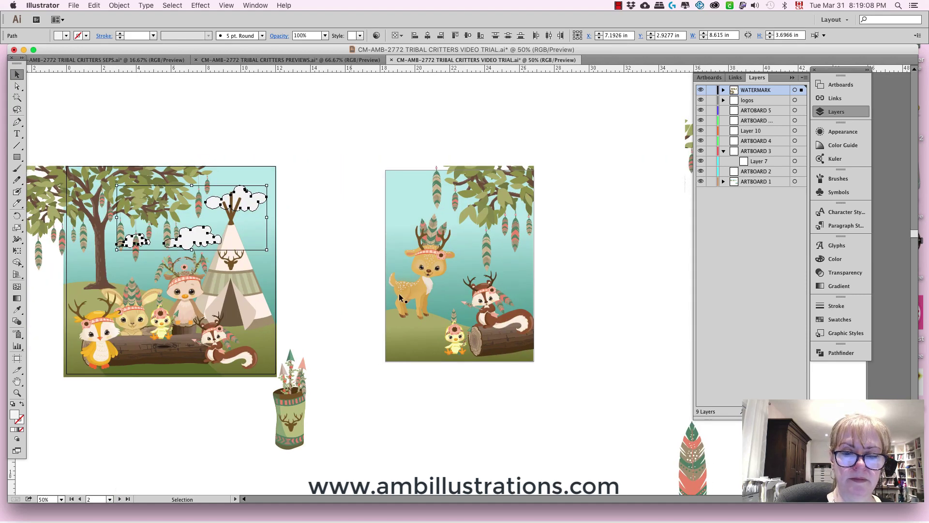
# - Paste the three clouds onto the deer artboard and move them up toward its top
pyautogui.press('super+v')
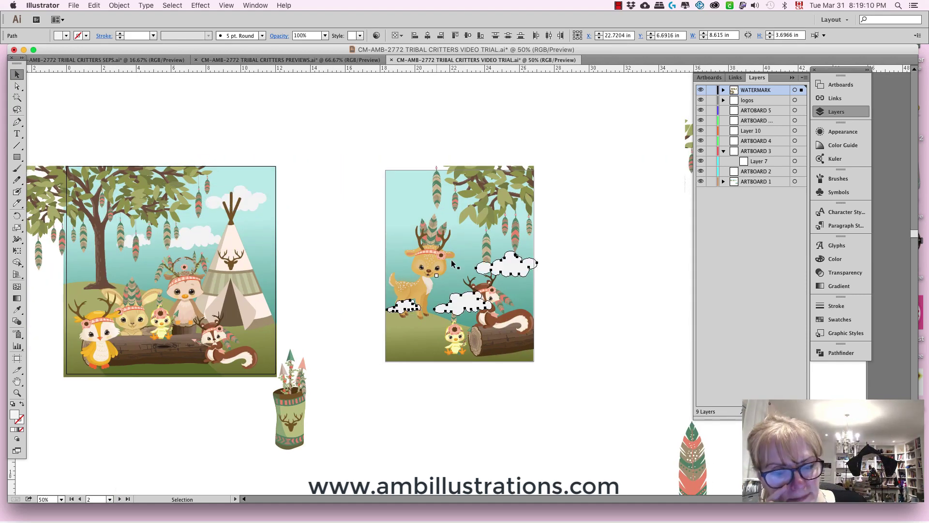
pyautogui.moveTo(521, 268); pyautogui.dragTo(509, 208)
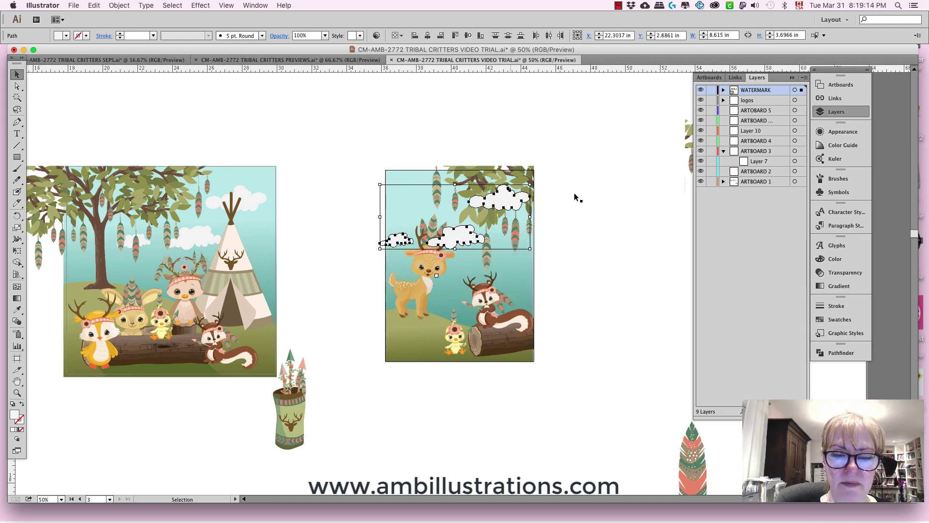
pyautogui.moveTo(459, 240); pyautogui.dragTo(425, 207)
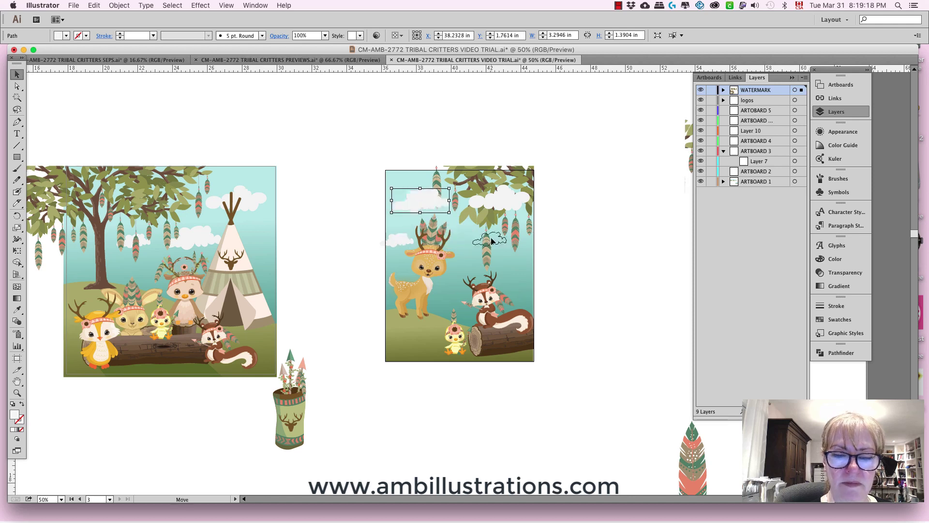
# - Send the clouds and sky background behind the tree leaves, then nudge the small cloud left
pyautogui.click(493, 240)
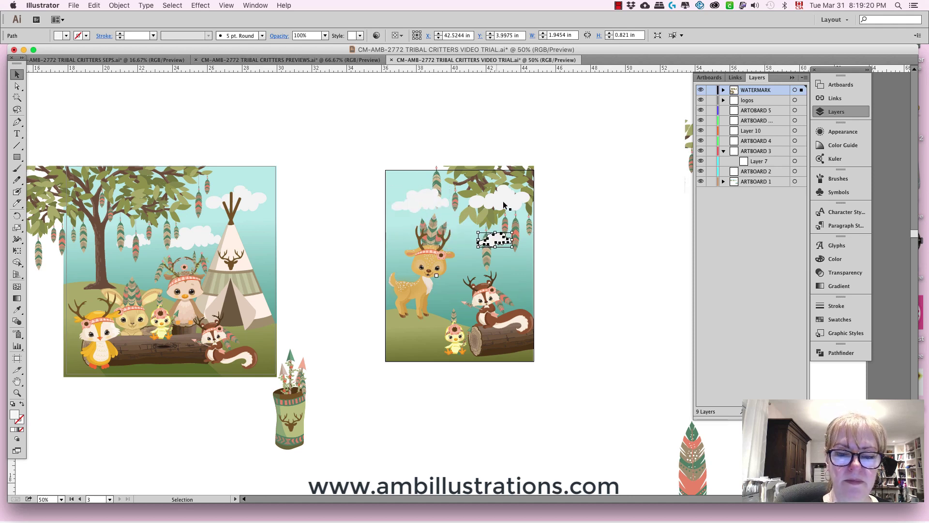
pyautogui.keyDown('shift'); pyautogui.click(504, 199); pyautogui.keyUp('shift')
pyautogui.keyDown('shift'); pyautogui.click(424, 205); pyautogui.keyUp('shift')
pyautogui.keyDown('shift'); pyautogui.click(401, 177); pyautogui.keyUp('shift')
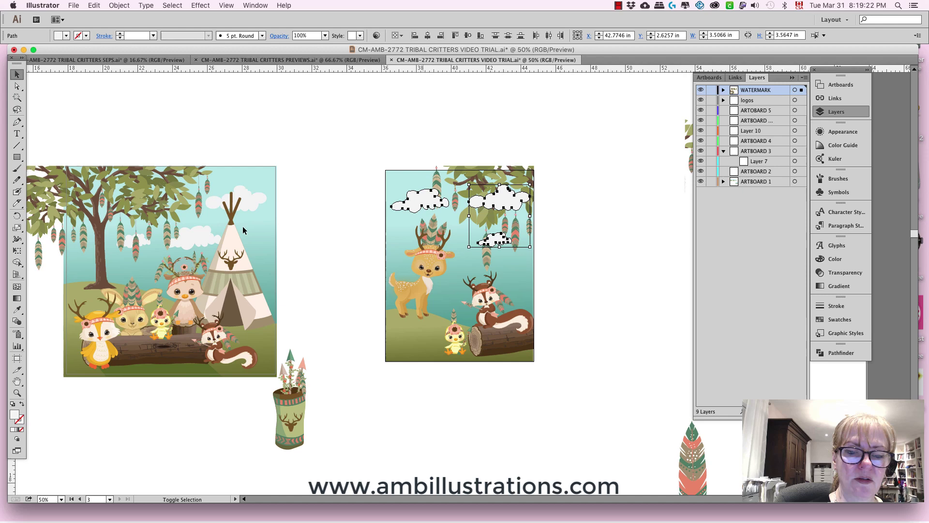
pyautogui.click(119, 6)
pyautogui.click(242, 55)
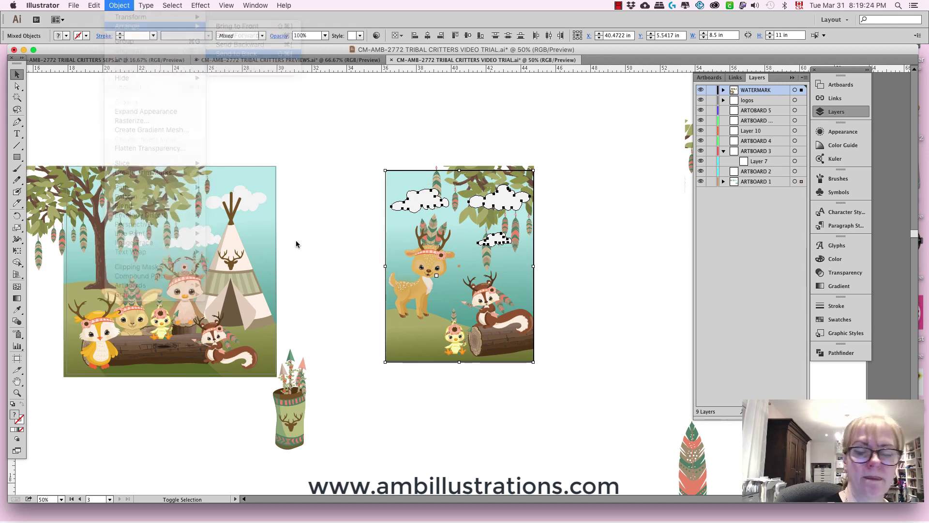
pyautogui.click(561, 252)
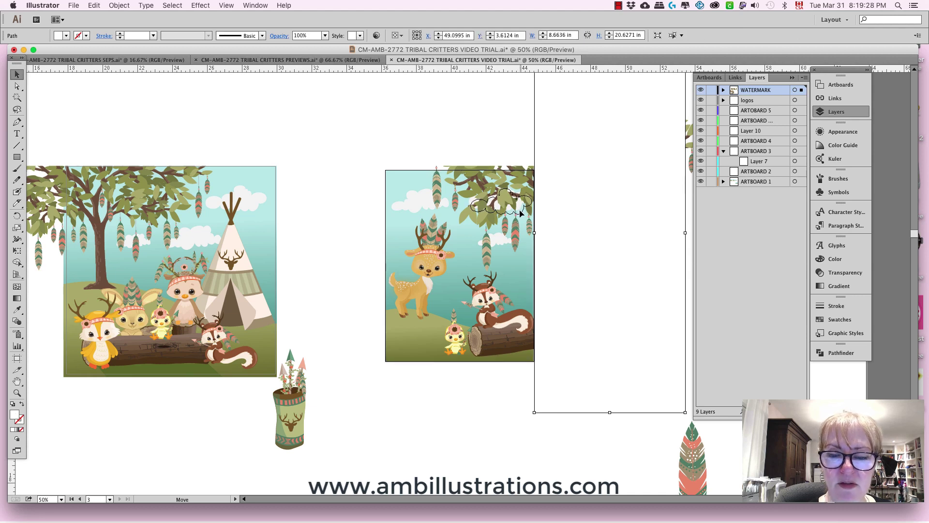
pyautogui.click(520, 211)
pyautogui.moveTo(507, 239); pyautogui.dragTo(488, 244)
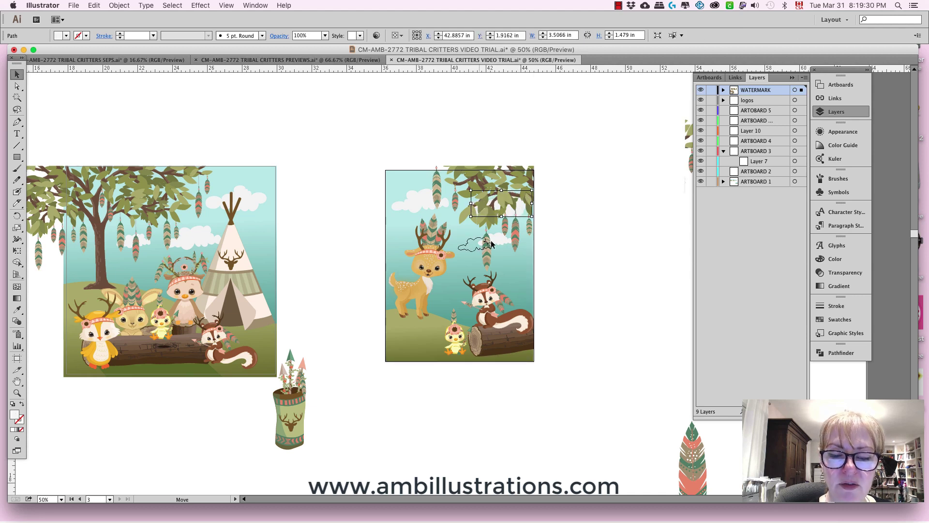
# - Pan over to the asset collection showing the teepees, log, tree and bunting
pyautogui.click(561, 232)
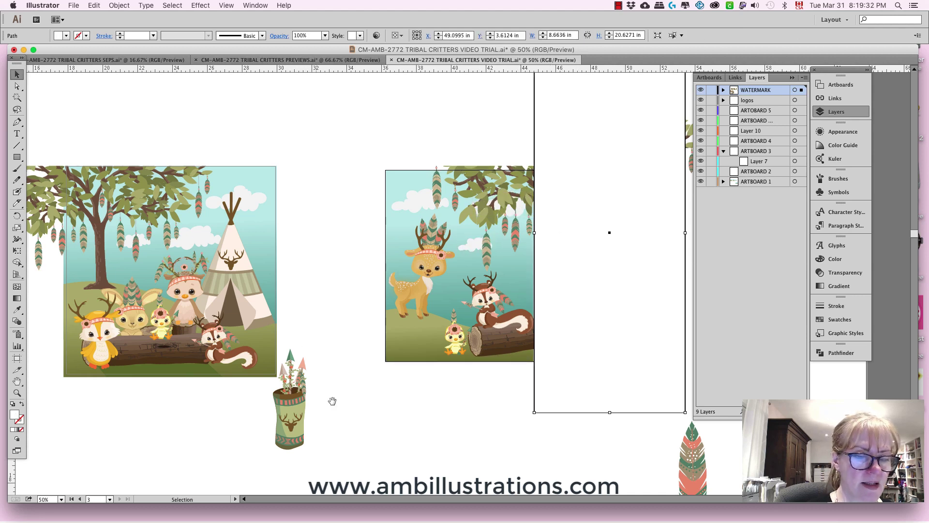
pyautogui.moveTo(374, 375); pyautogui.dragTo(398, 333)
pyautogui.scroll(-10, 398, 333)
pyautogui.hscroll(-10, 398, 332)
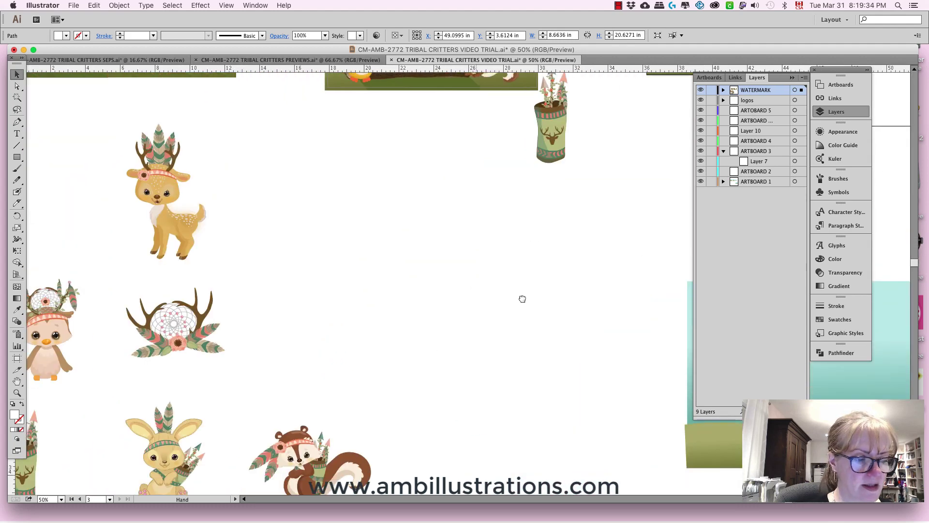
pyautogui.scroll(-10, 463, 321)
pyautogui.hscroll(-5, 462, 321)
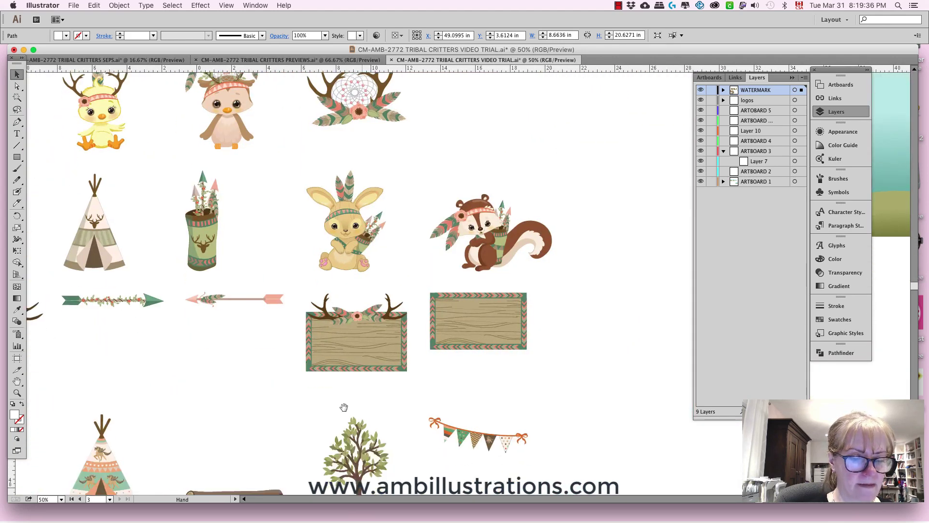
pyautogui.scroll(5, 439, 320)
pyautogui.hscroll(-2, 438, 319)
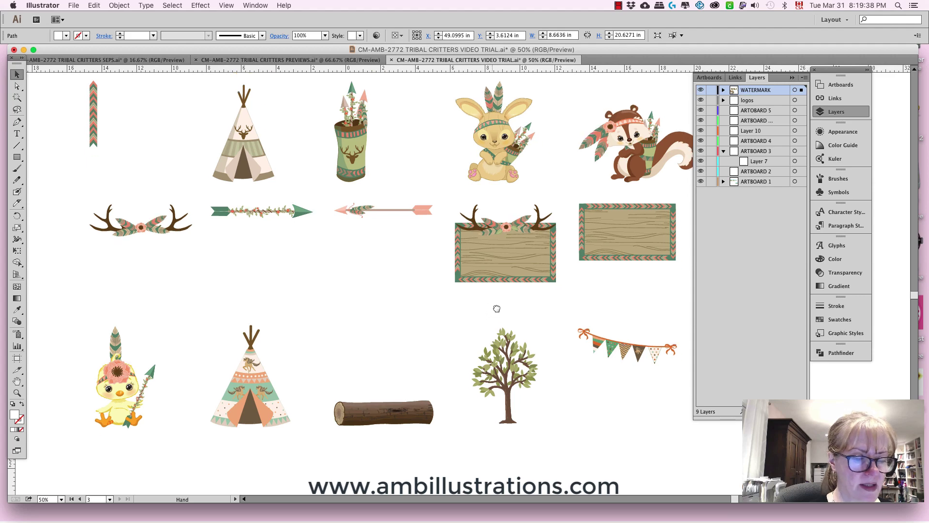
pyautogui.moveTo(492, 262); pyautogui.dragTo(405, 216)
pyautogui.scroll(-2, 405, 216)
pyautogui.hscroll(1, 405, 216)
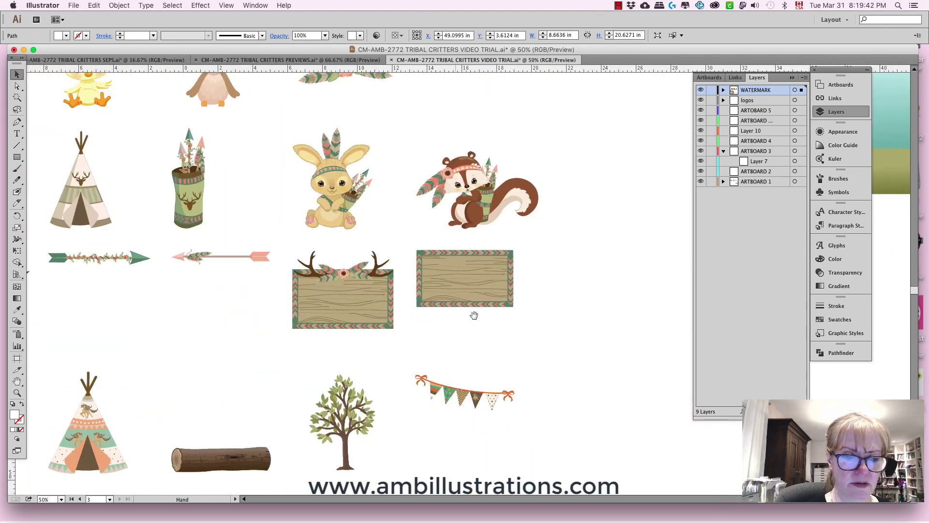
# - Copy the bunting and patterned teepee and pan back to the scene artboards
pyautogui.click(478, 399)
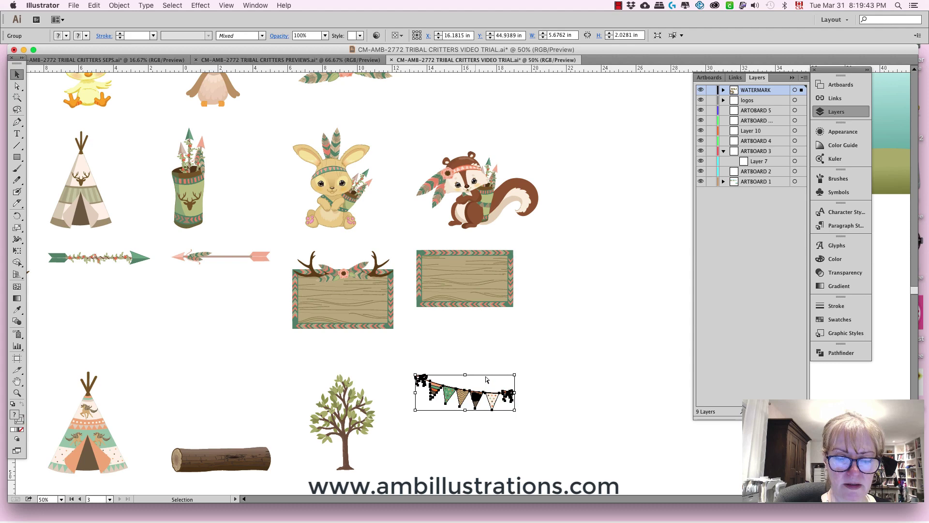
pyautogui.keyDown('shift'); pyautogui.click(125, 459); pyautogui.keyUp('shift')
pyautogui.press('space')
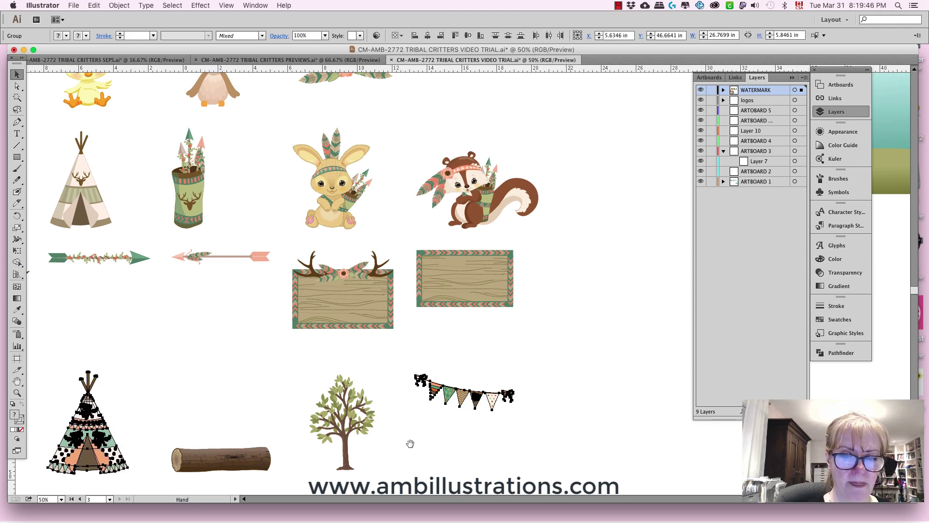
pyautogui.moveTo(575, 248)
pyautogui.mouseDown()
pyautogui.moveTo(512, 332)
pyautogui.moveTo(339, 476)
pyautogui.mouseUp()
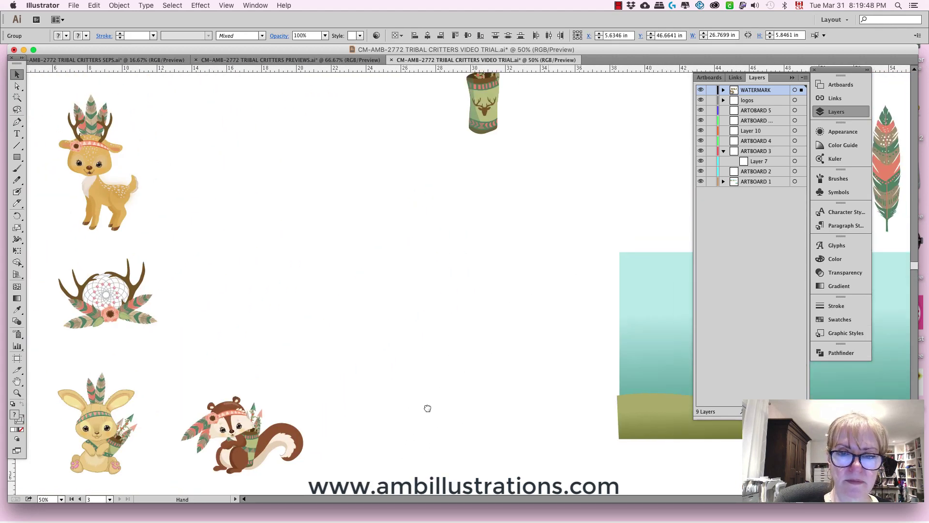
pyautogui.moveTo(527, 286)
pyautogui.mouseDown()
pyautogui.moveTo(364, 466)
pyautogui.moveTo(429, 390)
pyautogui.moveTo(401, 429)
pyautogui.mouseUp()
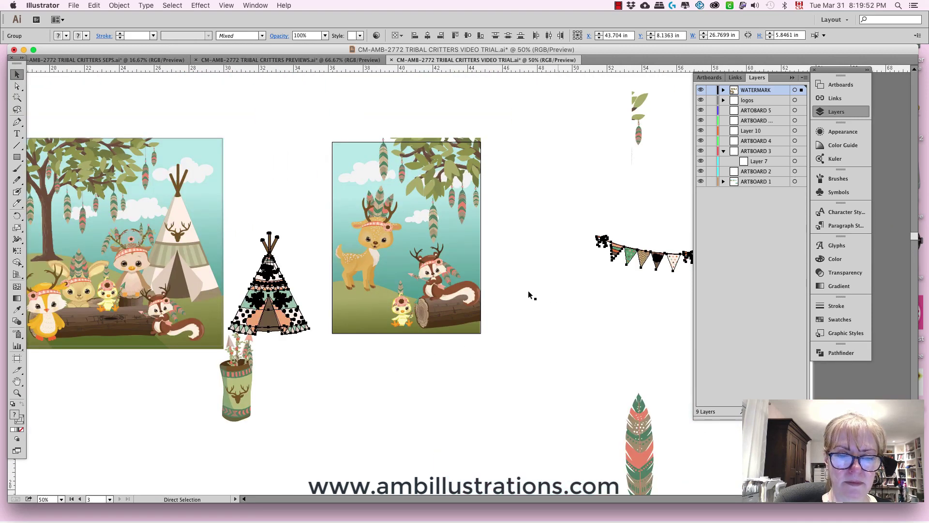
# - Drag the bunting to the top of the deer artboard
pyautogui.click(327, 380)
pyautogui.moveTo(634, 254); pyautogui.dragTo(425, 161)
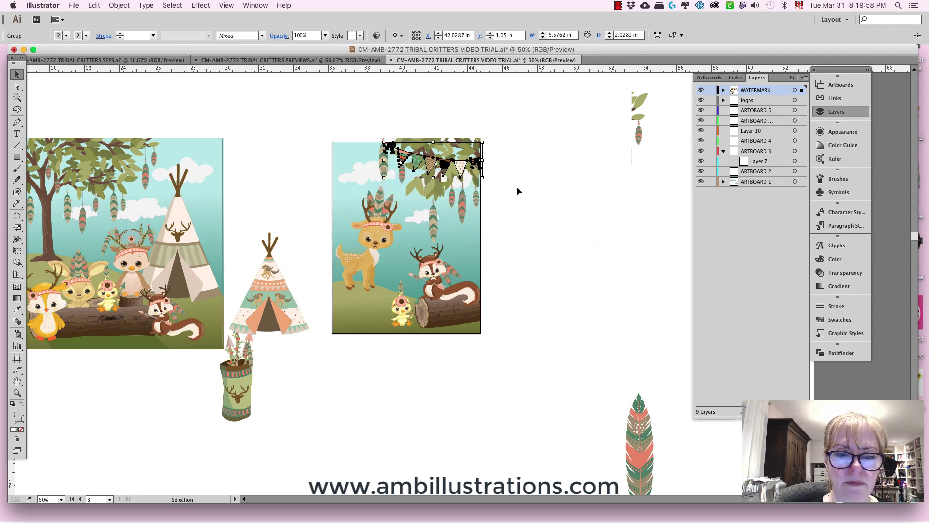
pyautogui.click(516, 189)
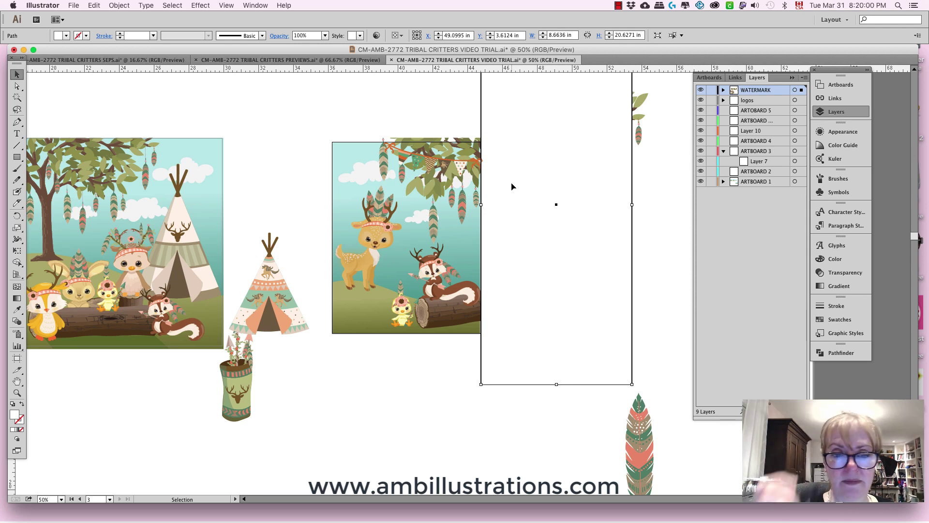
# - Tilt the bunting about 32° counterclockwise and slide it left across the artboard top
pyautogui.click(462, 172)
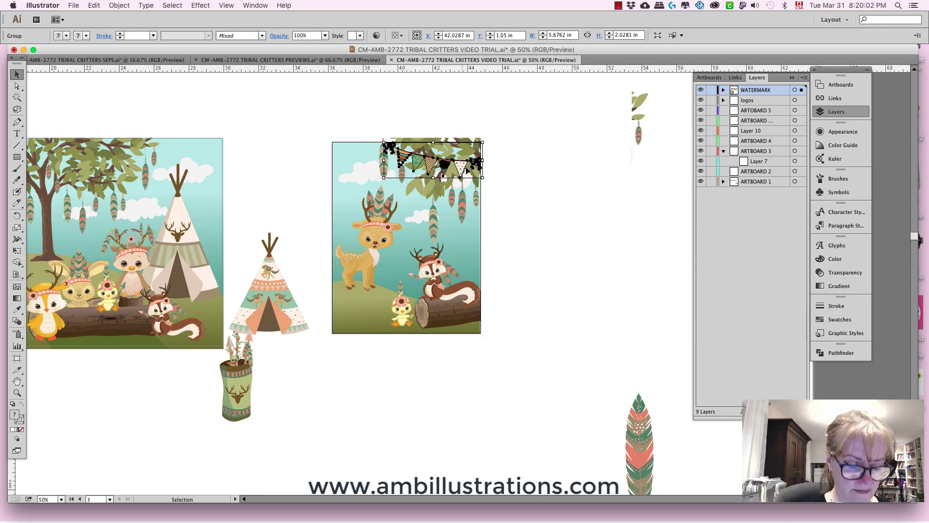
pyautogui.press('r')
pyautogui.moveTo(466, 168); pyautogui.dragTo(457, 150)
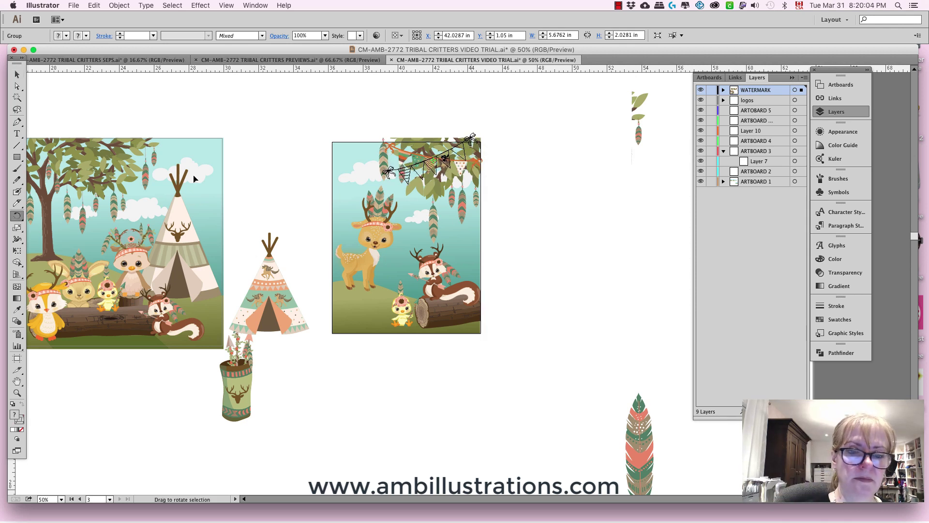
pyautogui.moveTo(194, 179); pyautogui.dragTo(194, 180)
pyautogui.press('v')
pyautogui.moveTo(431, 168); pyautogui.dragTo(380, 176)
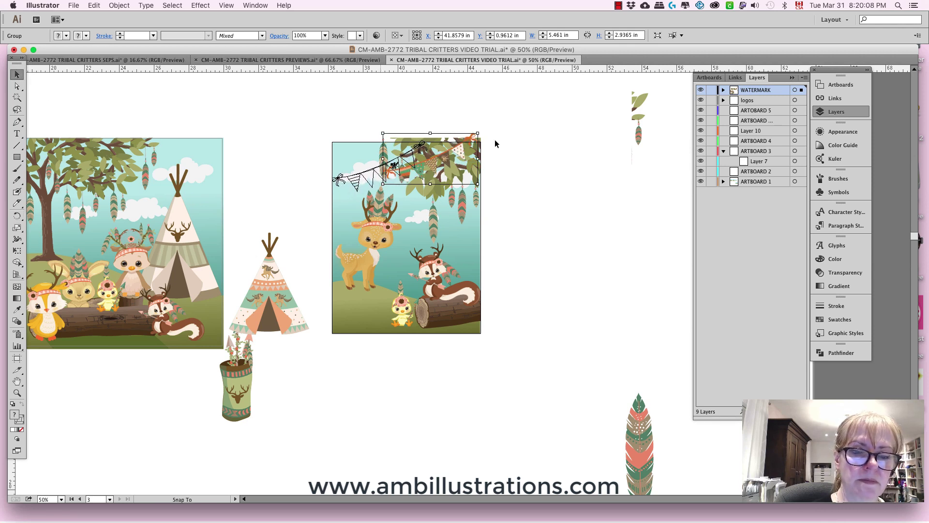
pyautogui.click(508, 158)
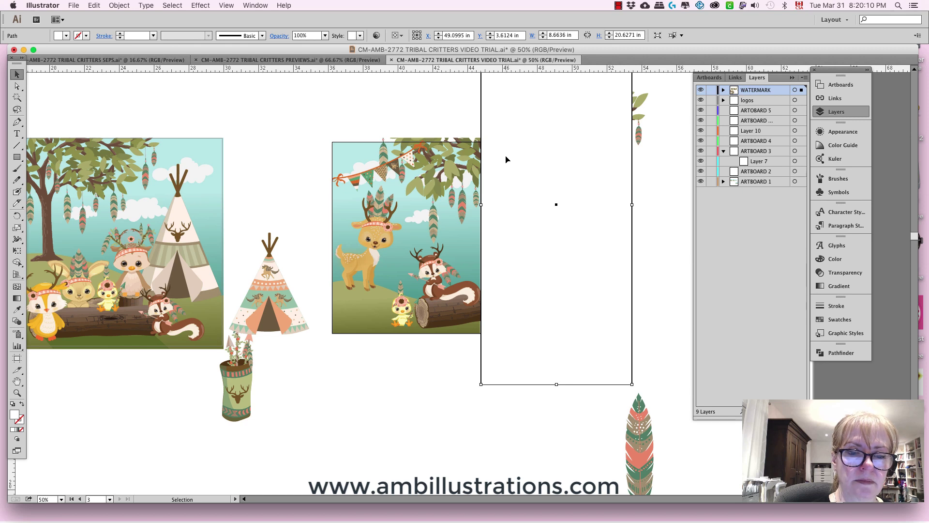
pyautogui.click(402, 356)
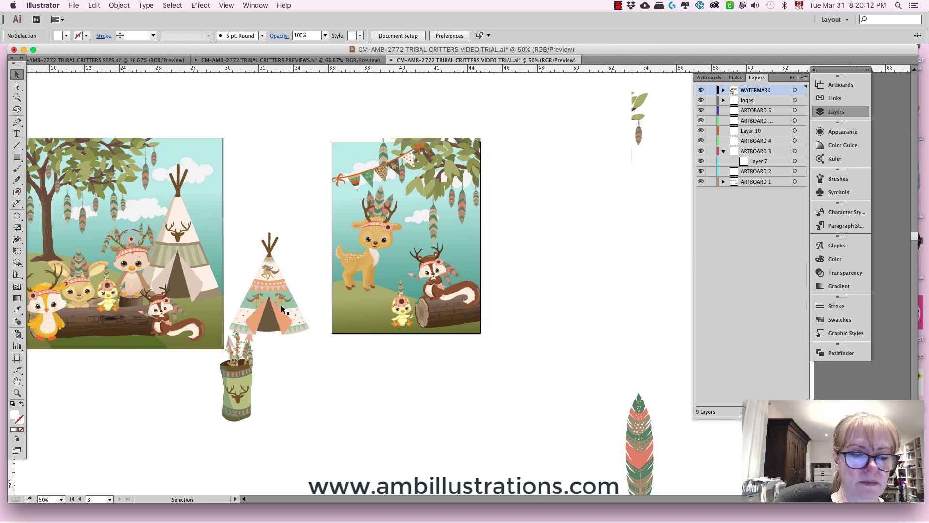
pyautogui.click(277, 334)
pyautogui.click(207, 281)
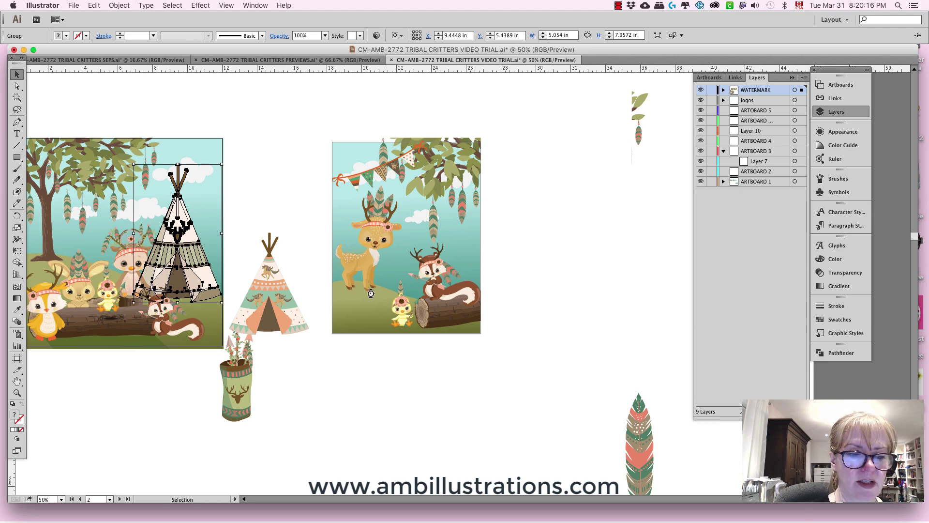
pyautogui.press('super+c')
pyautogui.press('super+v')
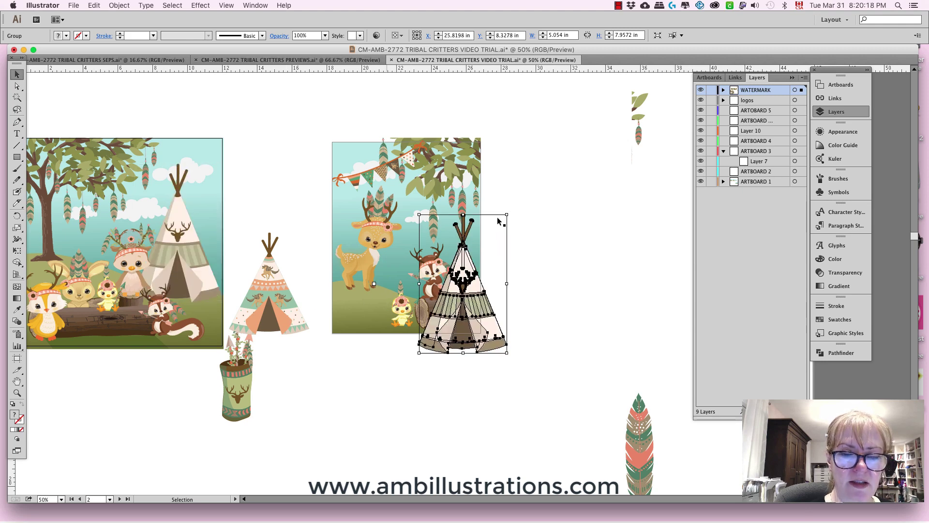
pyautogui.moveTo(507, 221); pyautogui.dragTo(493, 237)
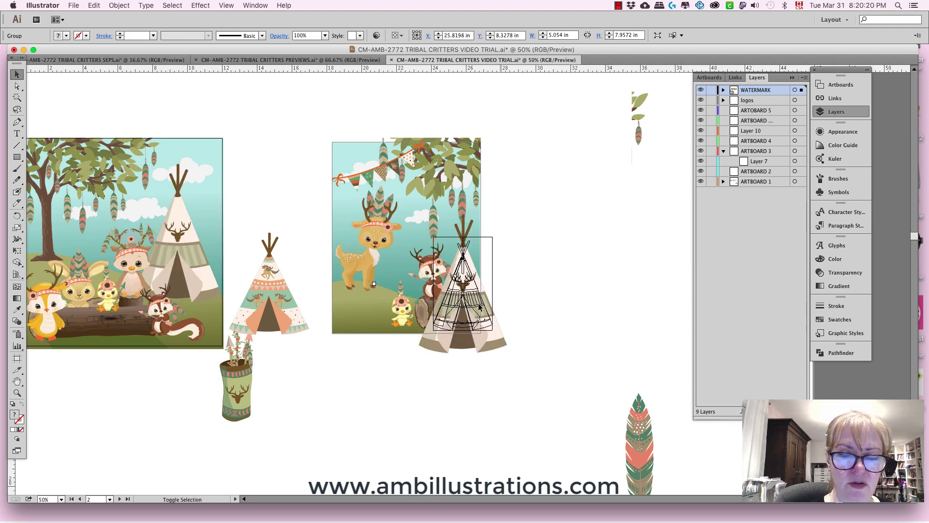
pyautogui.moveTo(484, 325); pyautogui.dragTo(468, 298)
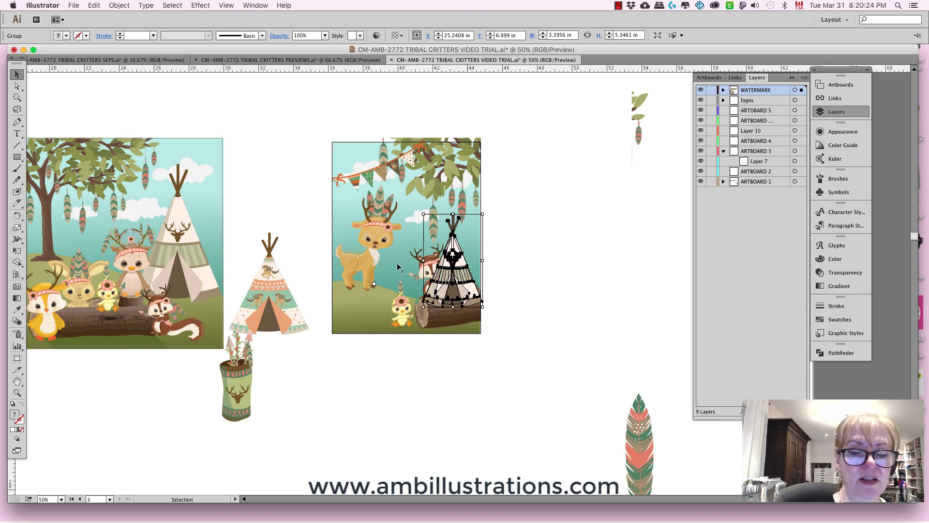
pyautogui.keyDown('shift'); pyautogui.click(398, 267); pyautogui.keyUp('shift')
pyautogui.click(119, 5)
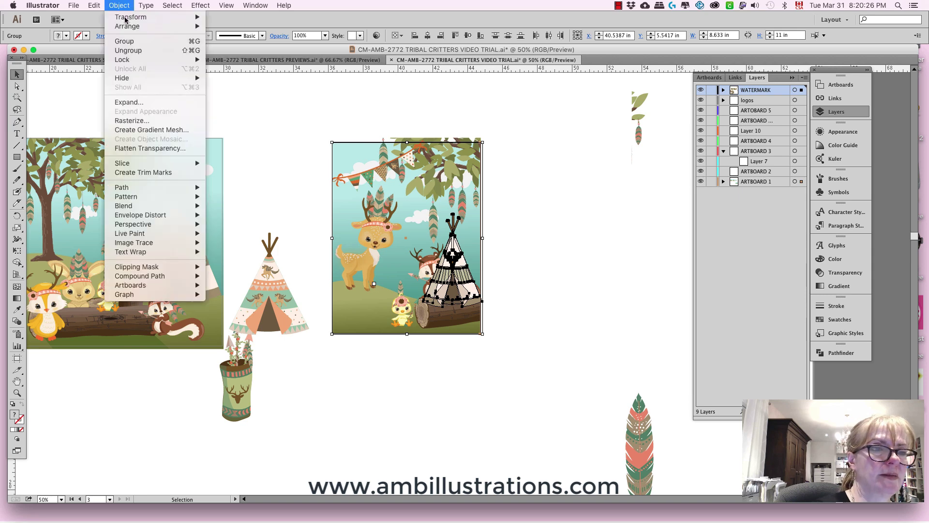
pyautogui.moveTo(127, 26)
pyautogui.click(228, 54)
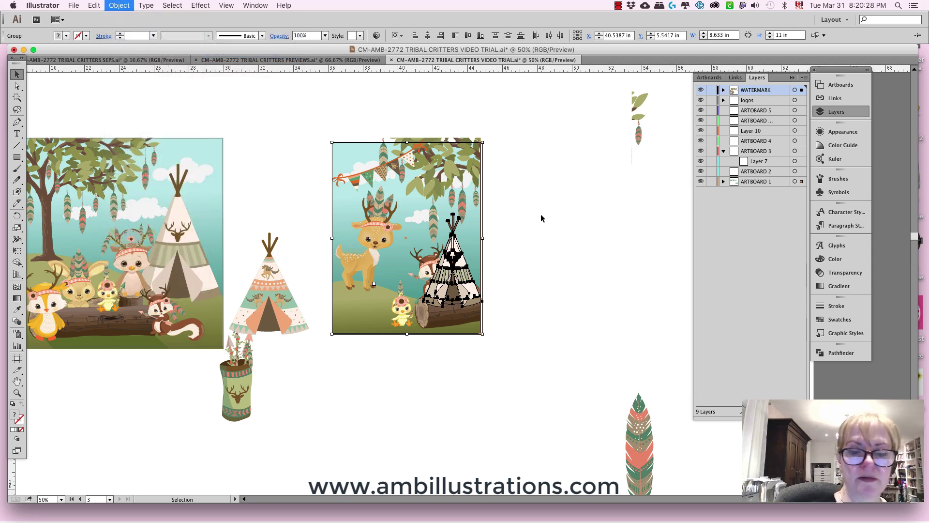
pyautogui.click(515, 257)
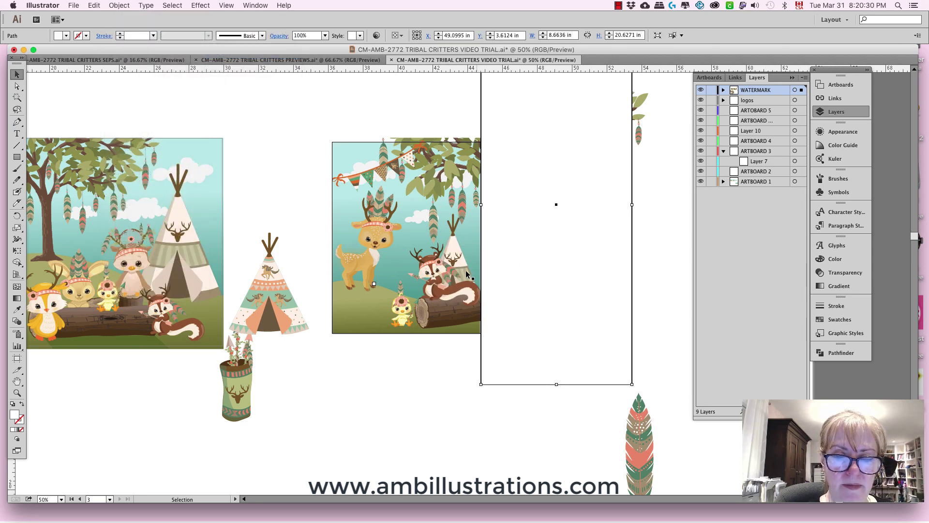
pyautogui.moveTo(466, 270)
pyautogui.mouseDown()
pyautogui.moveTo(512, 246)
pyautogui.moveTo(478, 261)
pyautogui.mouseUp()
pyautogui.click(518, 272)
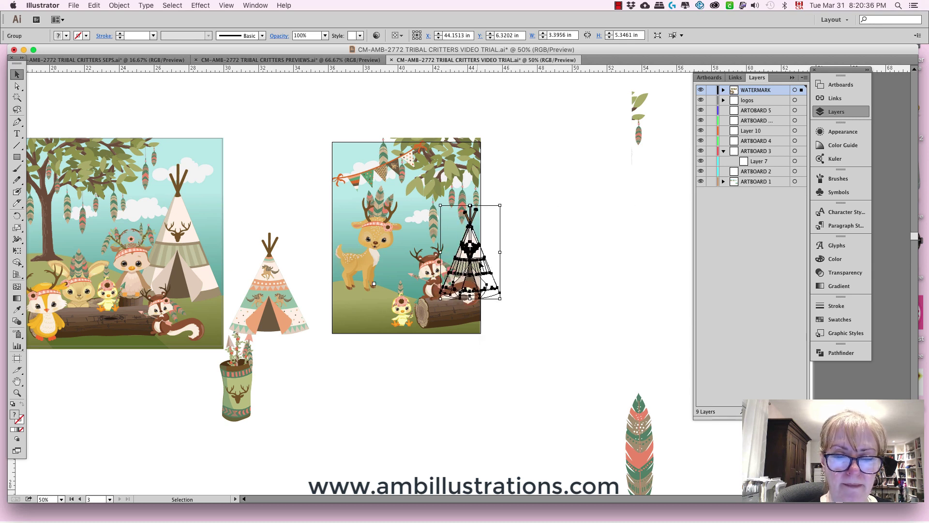
pyautogui.moveTo(500, 205); pyautogui.dragTo(484, 229)
pyautogui.moveTo(432, 285); pyautogui.dragTo(400, 301)
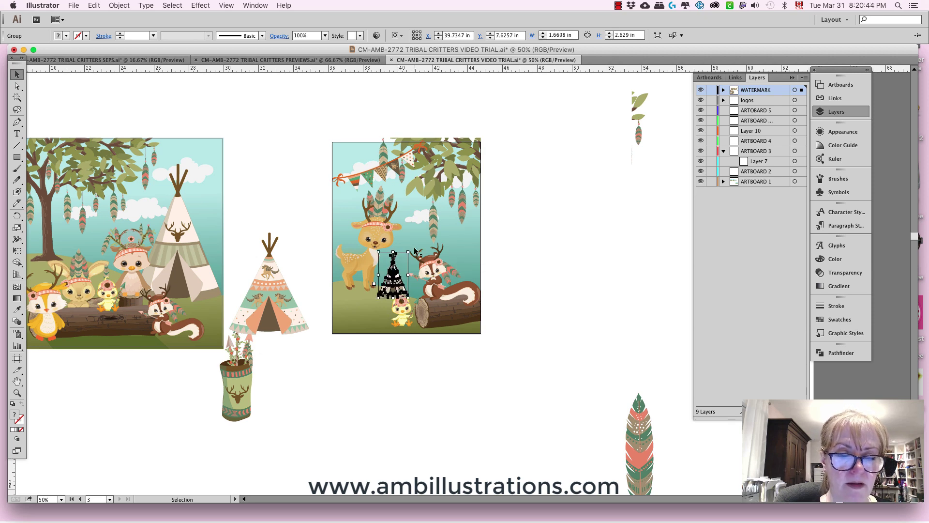
pyautogui.click(387, 256)
pyautogui.click(119, 5)
pyautogui.moveTo(188, 26)
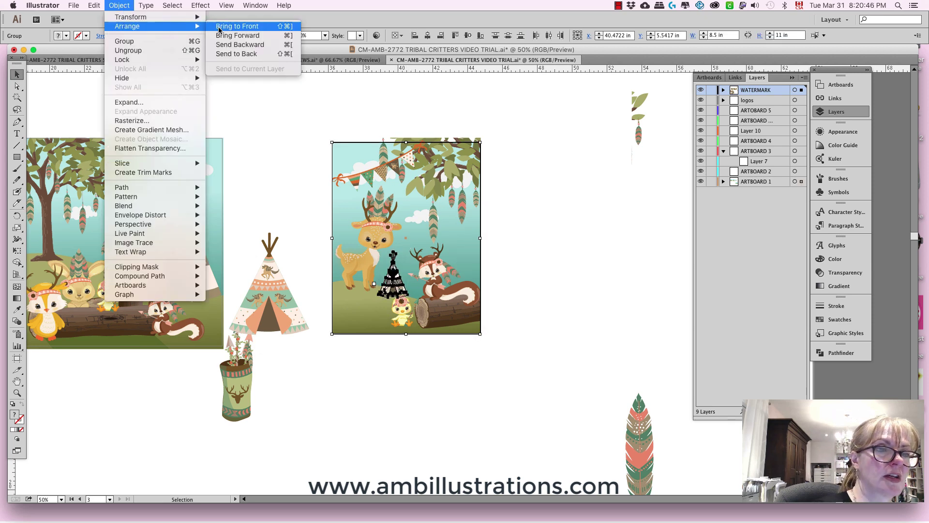
pyautogui.click(237, 54)
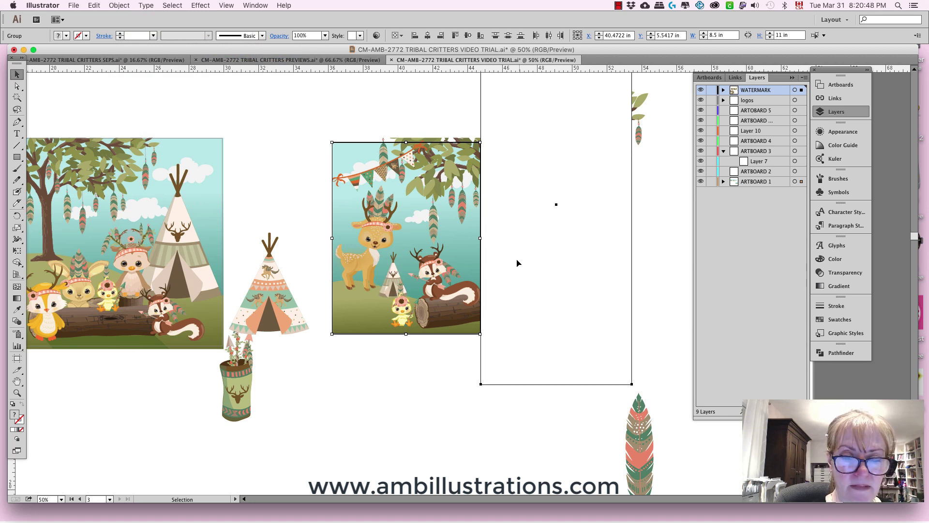
pyautogui.click(391, 287)
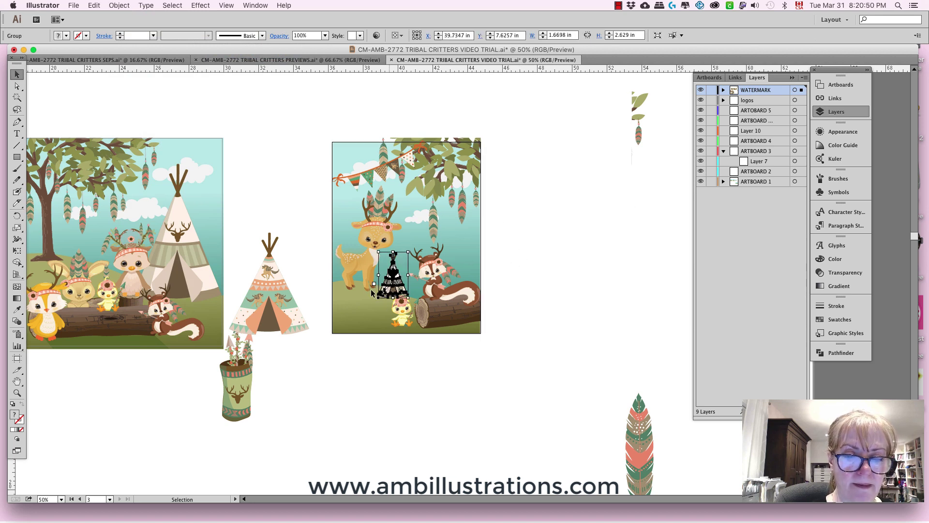
pyautogui.moveTo(393, 286); pyautogui.dragTo(503, 264)
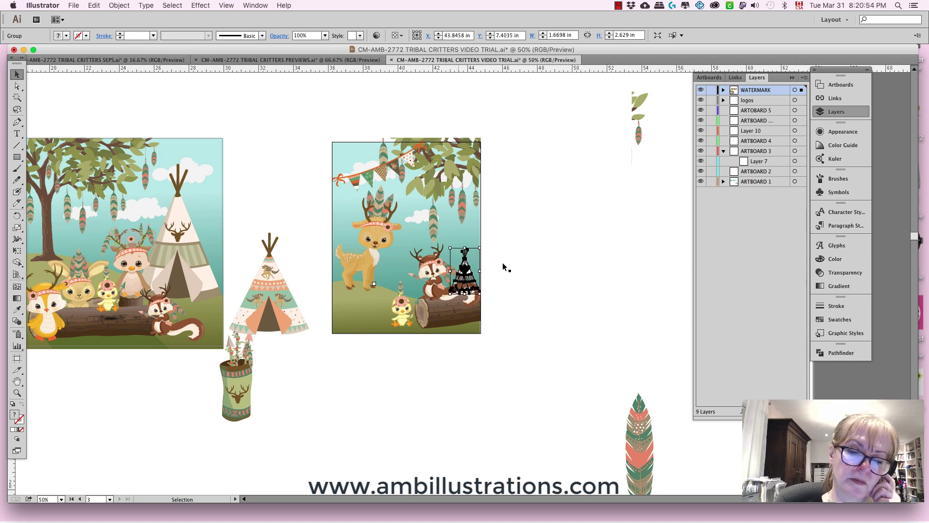
pyautogui.click(503, 262)
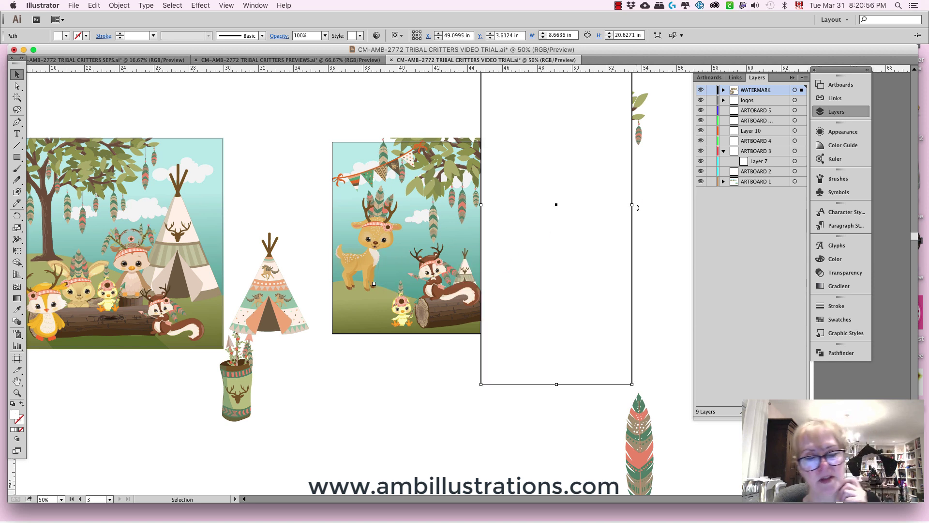
pyautogui.click(458, 277)
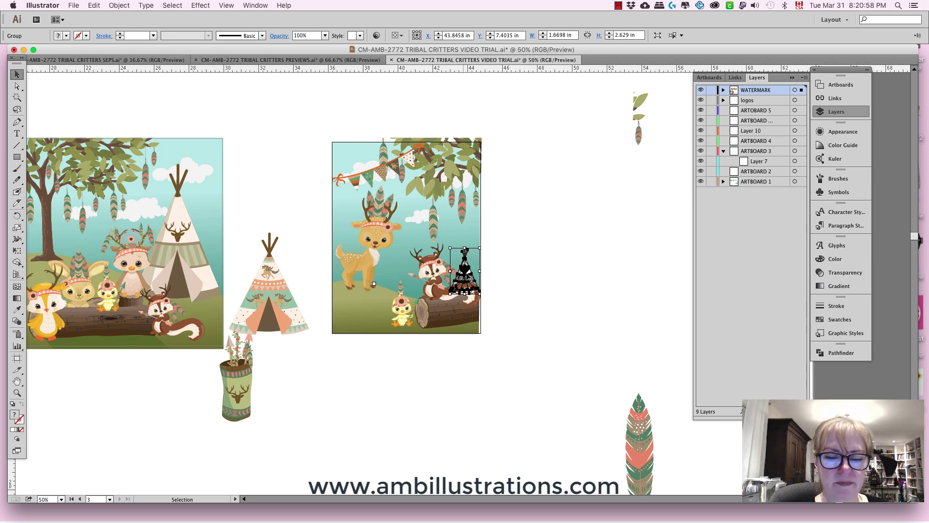
pyautogui.press('Delete')
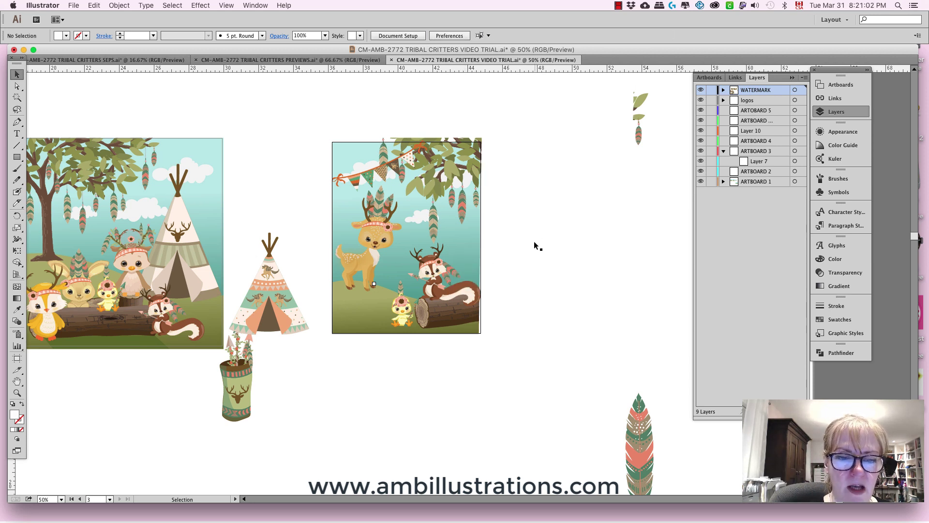
# - Delete the bunting banner and nudge the deer slightly right
pyautogui.click(393, 167)
pyautogui.press('Delete')
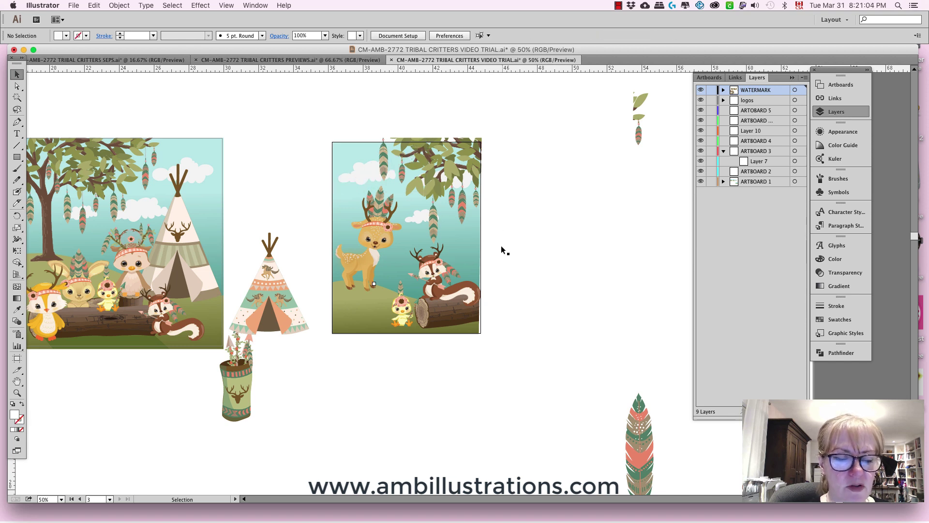
pyautogui.hscroll(-3, 446, 361)
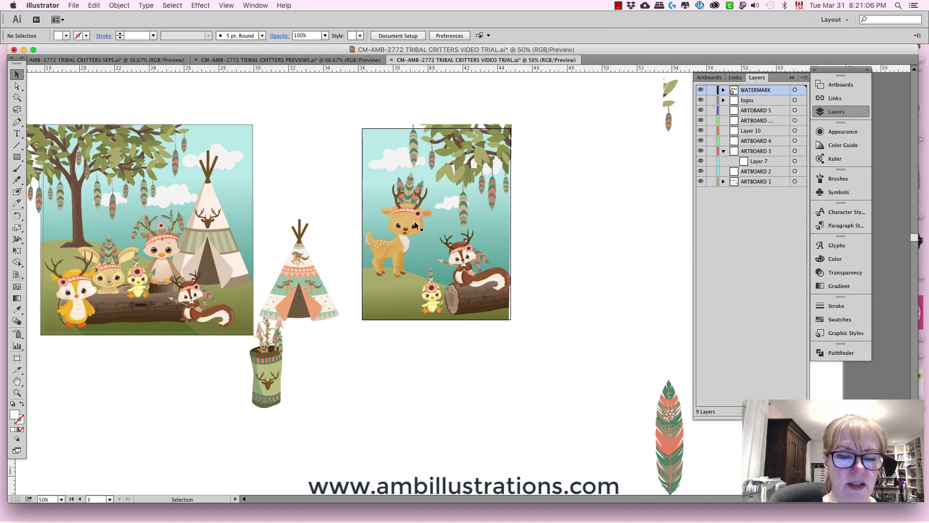
pyautogui.click(429, 196)
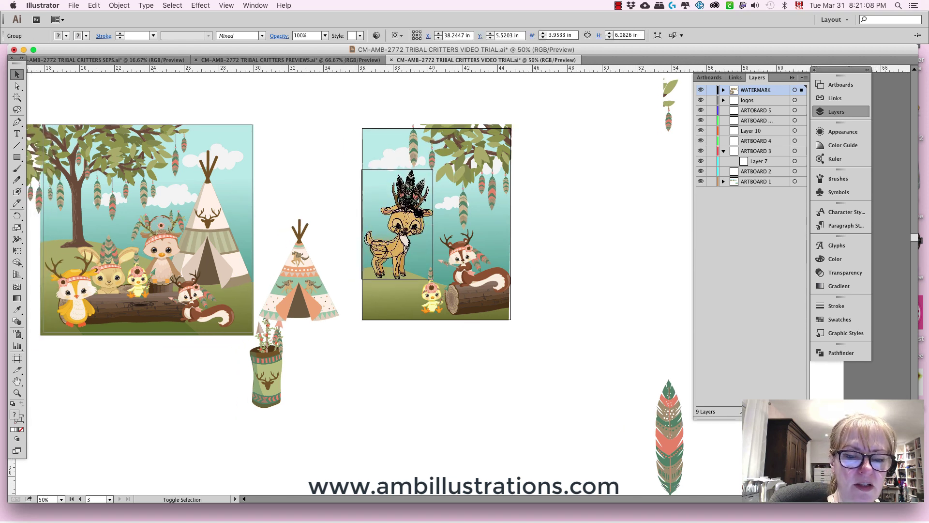
pyautogui.click(406, 245)
pyautogui.moveTo(406, 242); pyautogui.dragTo(413, 241)
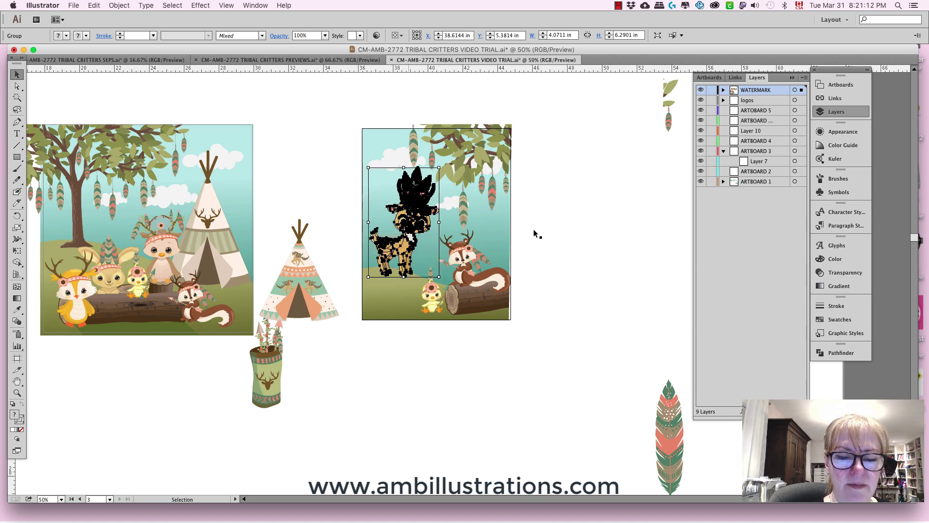
# - Delete the white rectangle beside the scene to reveal the tree and log
pyautogui.click(534, 233)
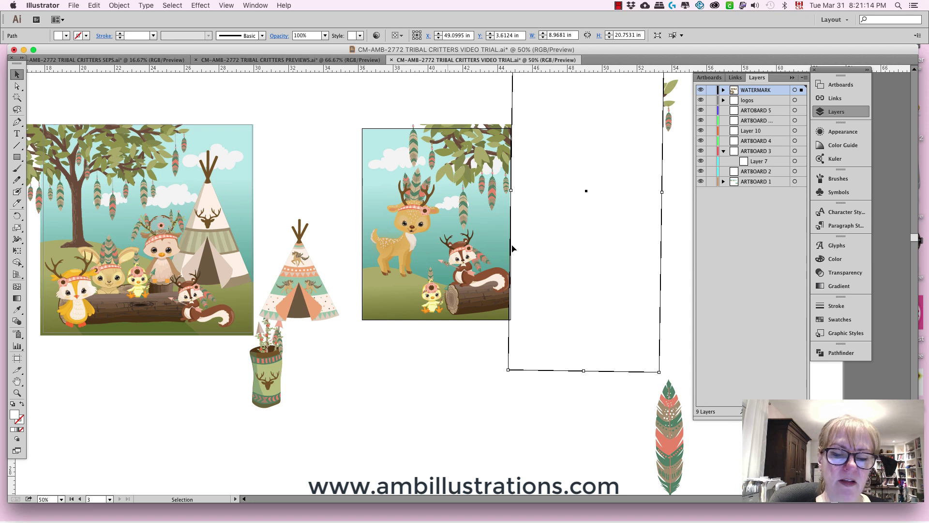
pyautogui.moveTo(574, 293); pyautogui.dragTo(578, 294)
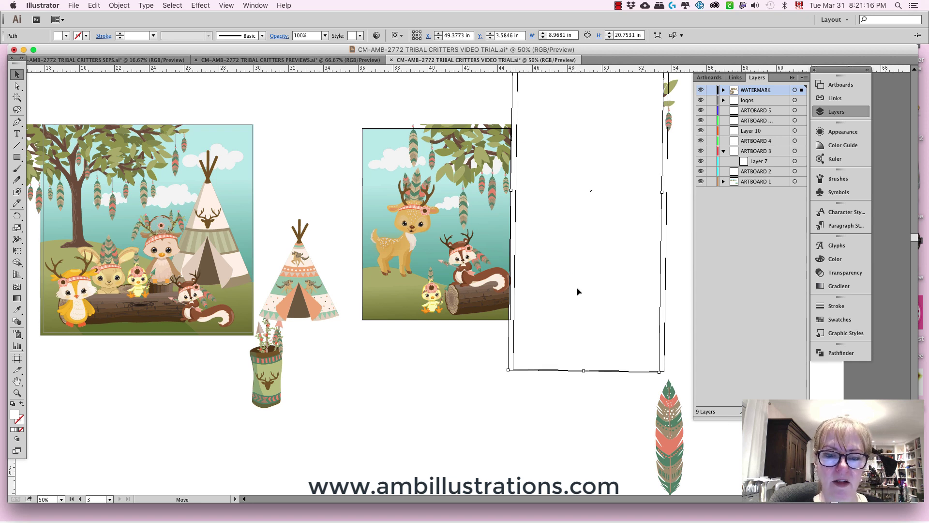
pyautogui.press('Delete')
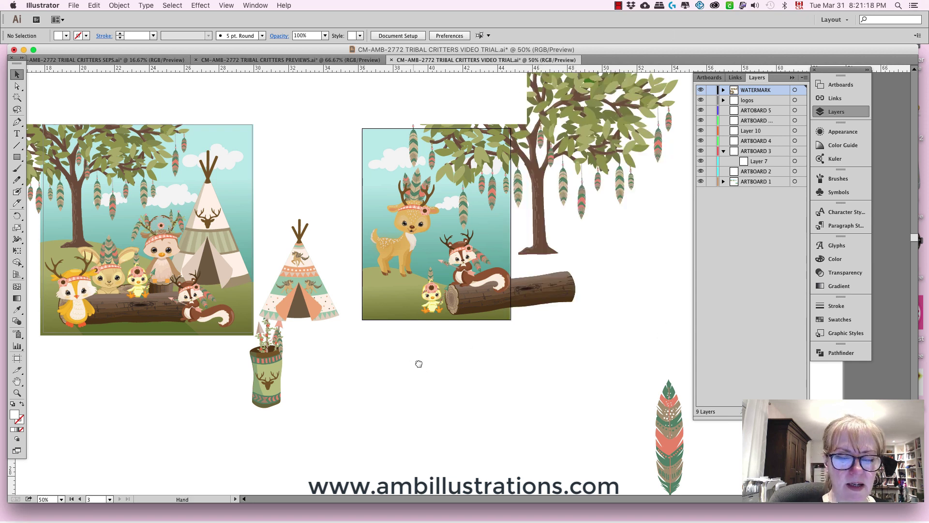
pyautogui.moveTo(419, 363); pyautogui.dragTo(444, 359)
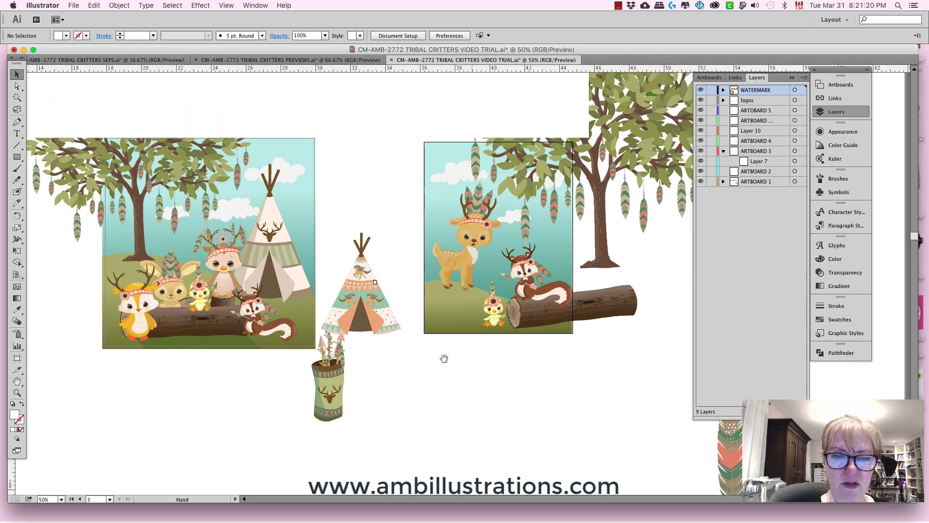
# - Draw a rectangle over the deer artboard and delete the tall and wide white rectangles
pyautogui.press('m')
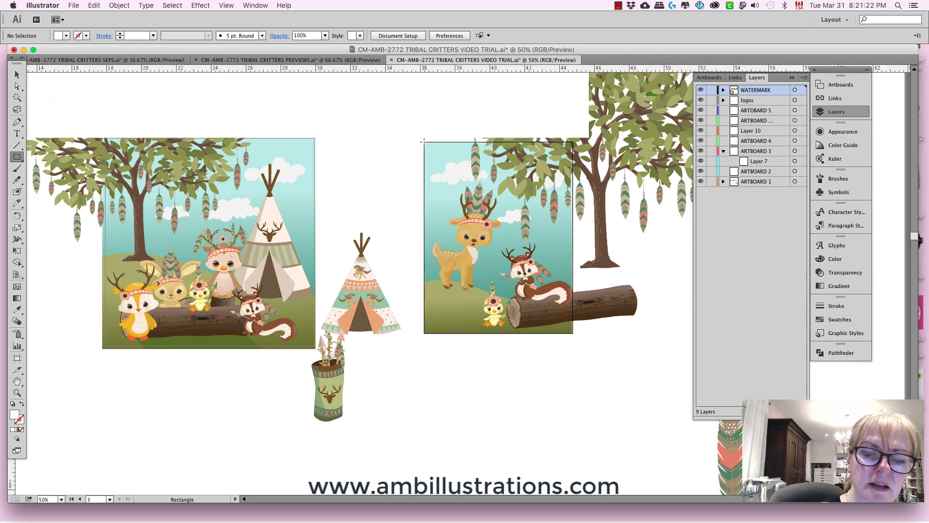
pyautogui.moveTo(423, 142); pyautogui.dragTo(573, 333)
pyautogui.press('v')
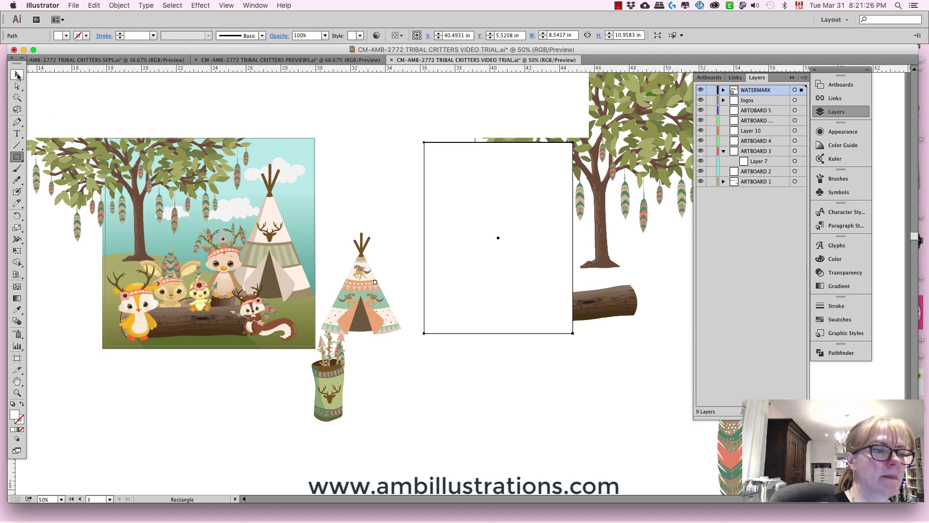
pyautogui.moveTo(401, 114); pyautogui.dragTo(394, 110)
pyautogui.press('Delete')
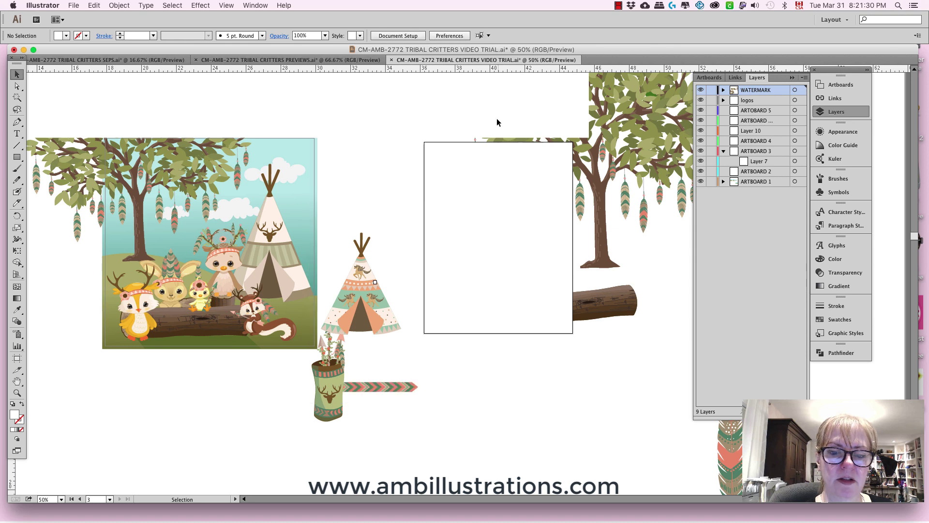
pyautogui.click(498, 127)
pyautogui.press('Delete')
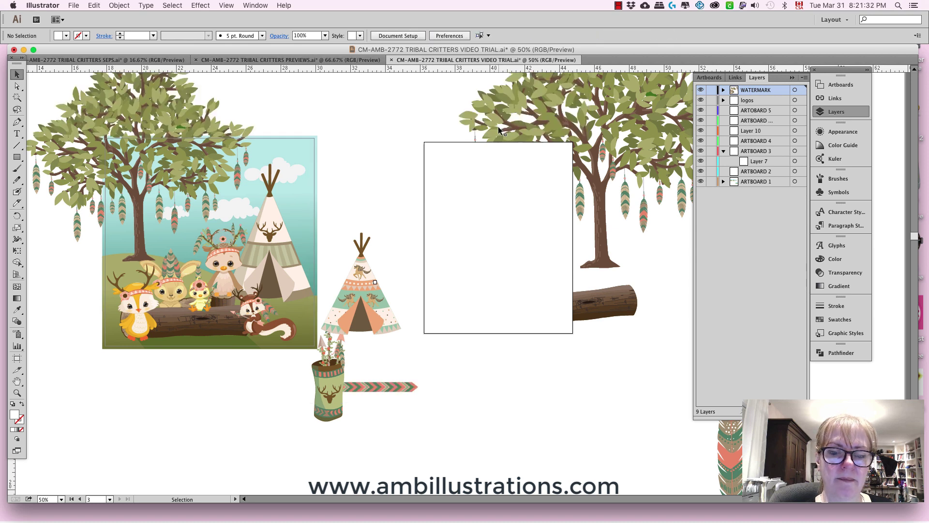
# - Select the trees, critters and log with the frame and make a clipping mask (Cmd+7)
pyautogui.moveTo(410, 155); pyautogui.dragTo(571, 332)
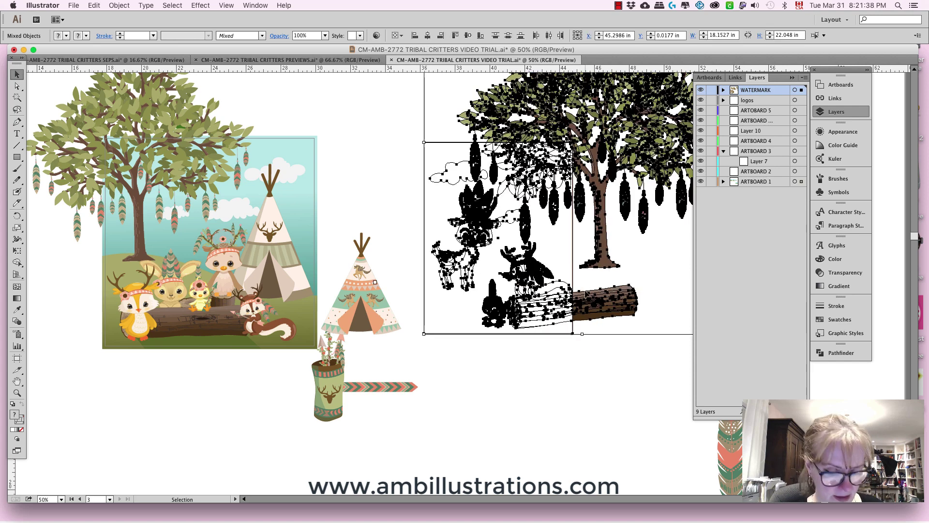
pyautogui.press('a')
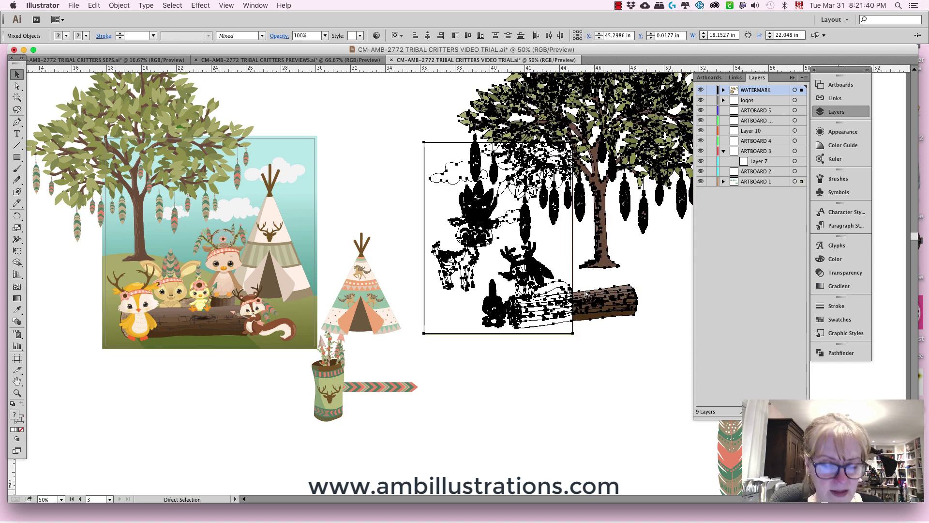
pyautogui.press('super+7')
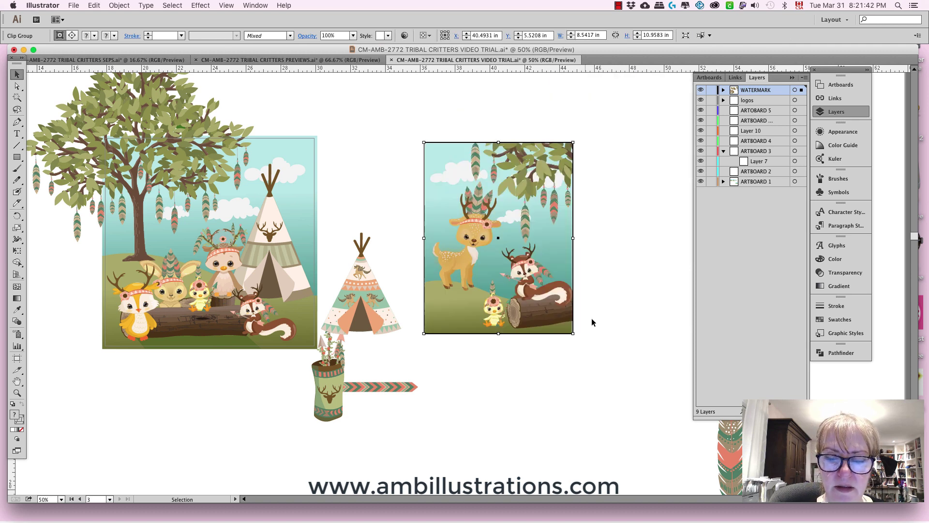
pyautogui.click(594, 321)
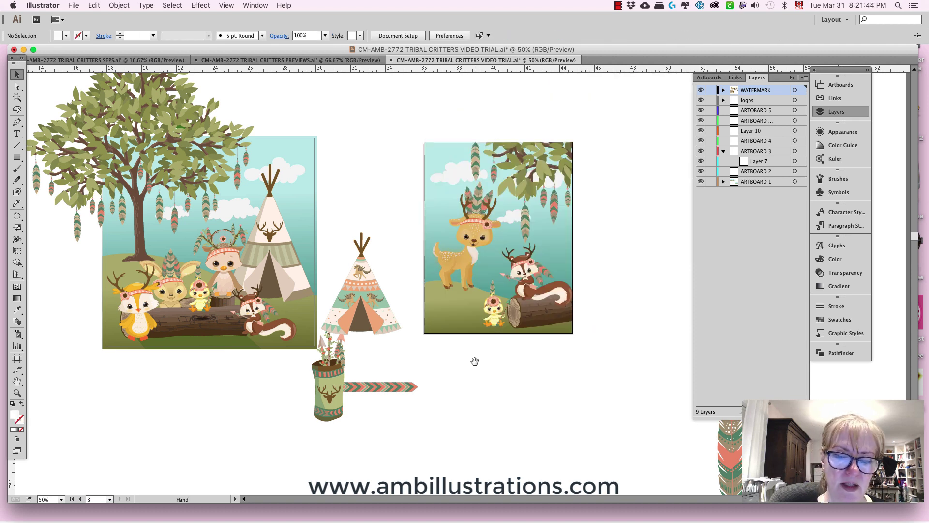
# - Gather the loose quiver, chevron arrow band and teepee together
pyautogui.moveTo(475, 361); pyautogui.dragTo(668, 369)
pyautogui.moveTo(508, 402); pyautogui.dragTo(411, 461)
pyautogui.moveTo(547, 401); pyautogui.dragTo(544, 461)
pyautogui.moveTo(545, 319); pyautogui.dragTo(560, 418)
pyautogui.moveTo(469, 402); pyautogui.dragTo(400, 382)
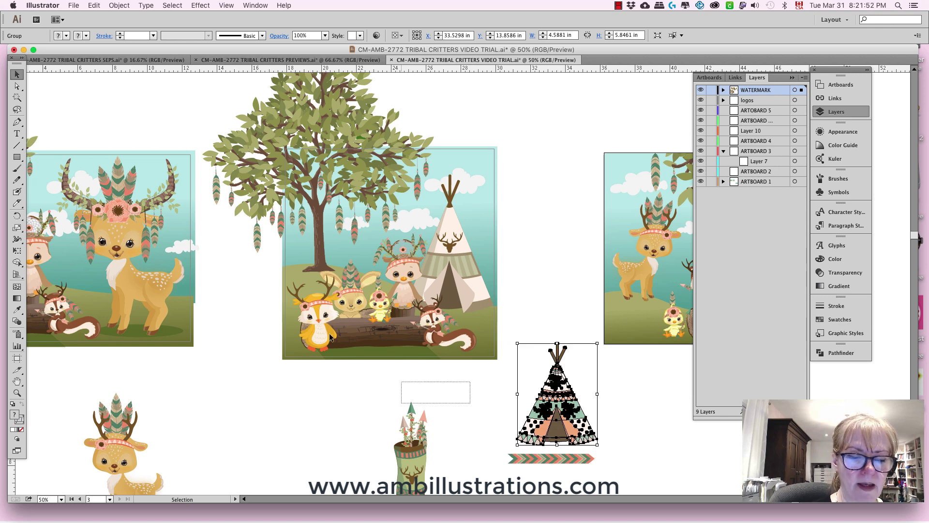
# - Move the quiver, teepee and arrow banner beside the standalone deer below the scenes
pyautogui.hscroll(-5, 338, 390)
pyautogui.scroll(-1, 339, 390)
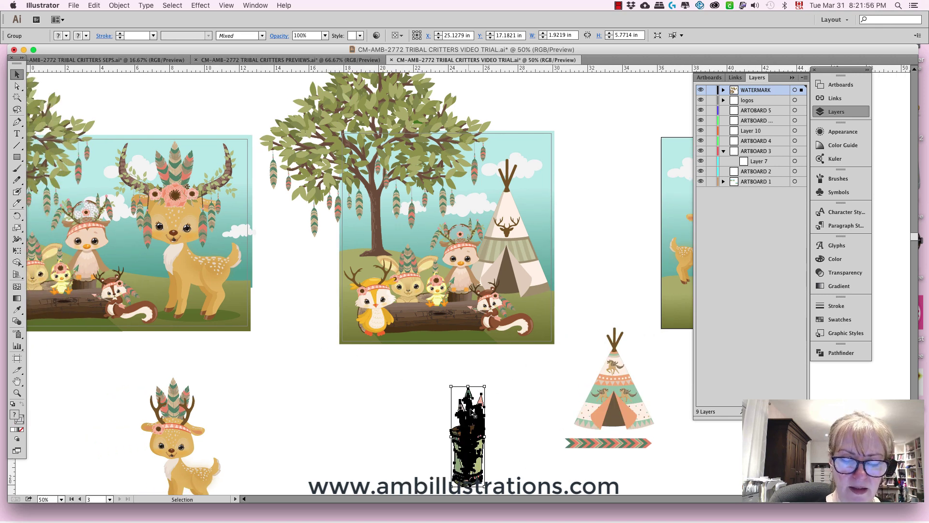
pyautogui.moveTo(472, 410); pyautogui.dragTo(244, 401)
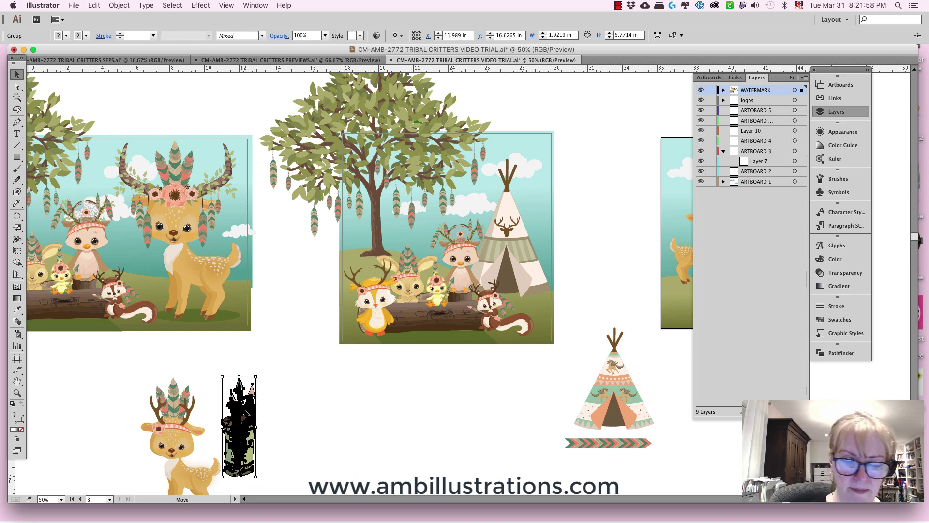
pyautogui.moveTo(612, 388); pyautogui.dragTo(96, 415)
pyautogui.moveTo(605, 442); pyautogui.dragTo(279, 358)
pyautogui.click(499, 370)
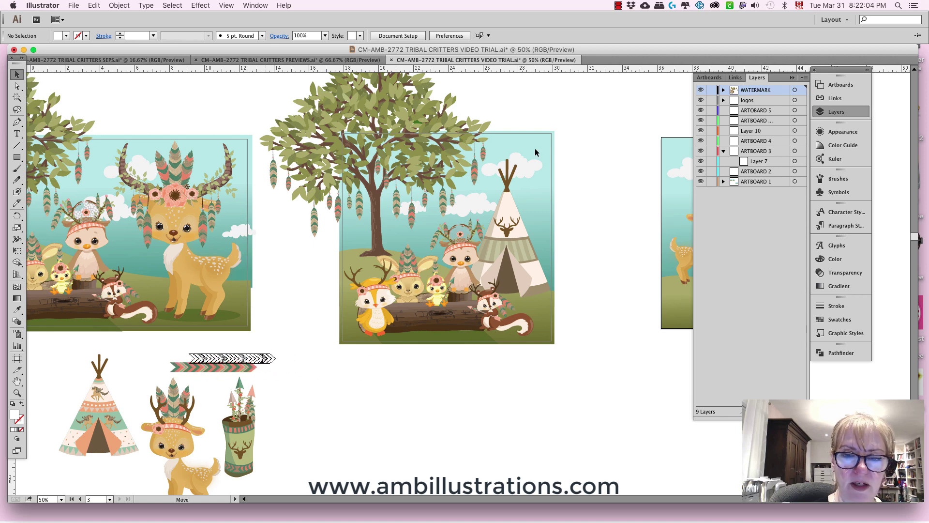
pyautogui.moveTo(292, 80); pyautogui.dragTo(600, 339)
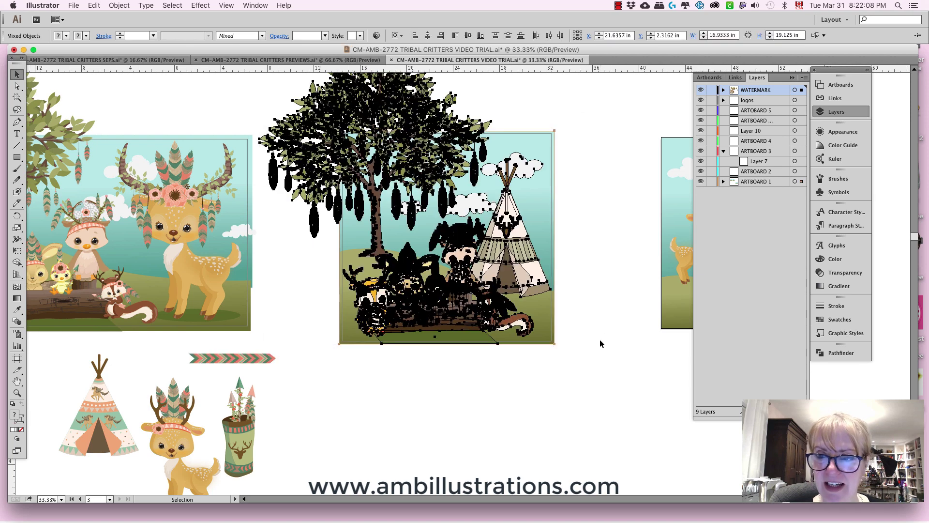
# - Try duplicating the central artboard with its artwork from the Artboards panel menu
pyautogui.press('super+minus')
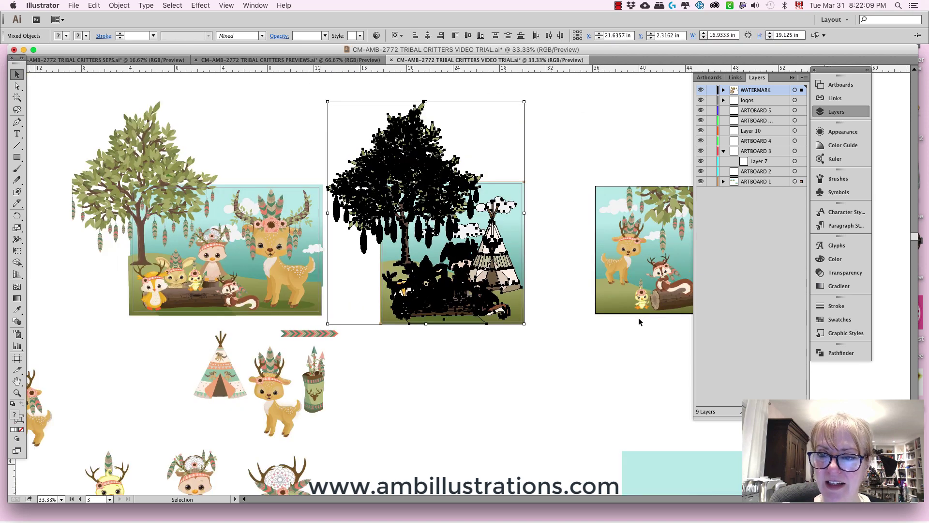
pyautogui.click(803, 78)
pyautogui.click(710, 78)
pyautogui.click(709, 78)
pyautogui.click(804, 77)
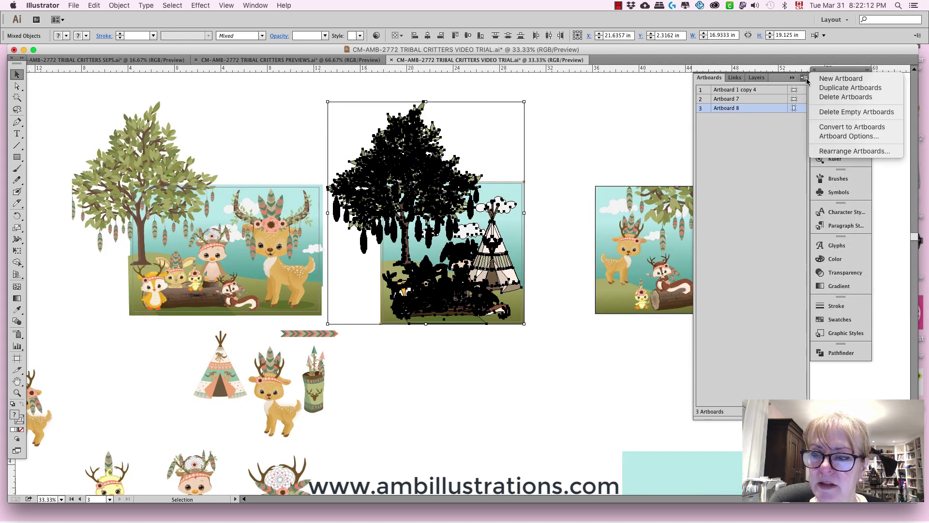
pyautogui.click(817, 88)
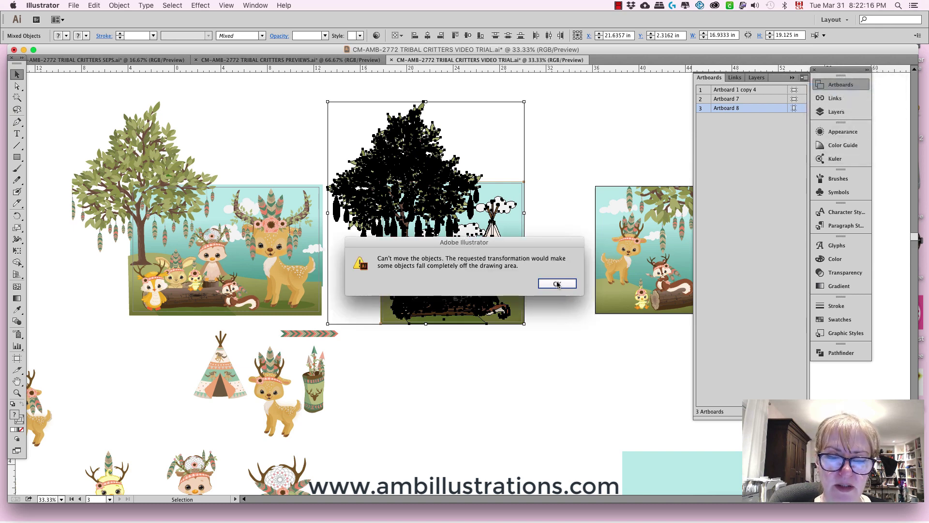
pyautogui.click(556, 285)
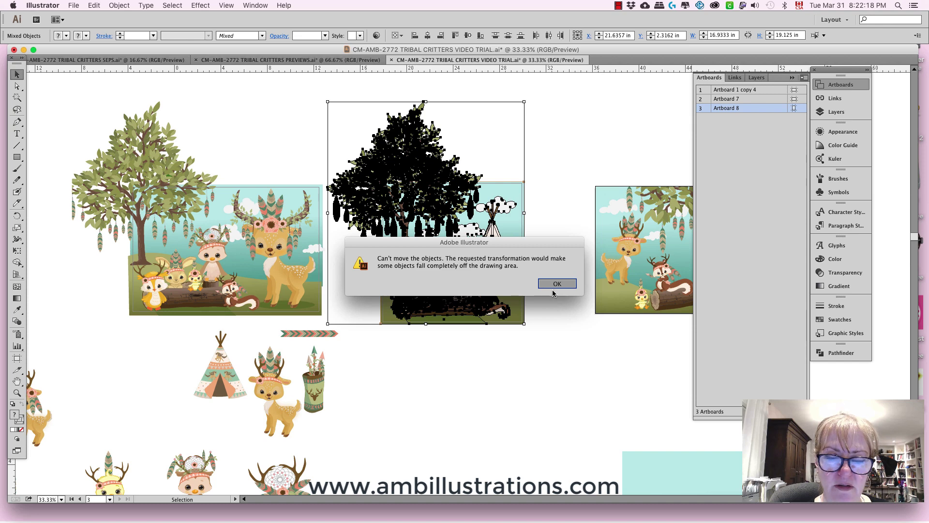
pyautogui.click(548, 296)
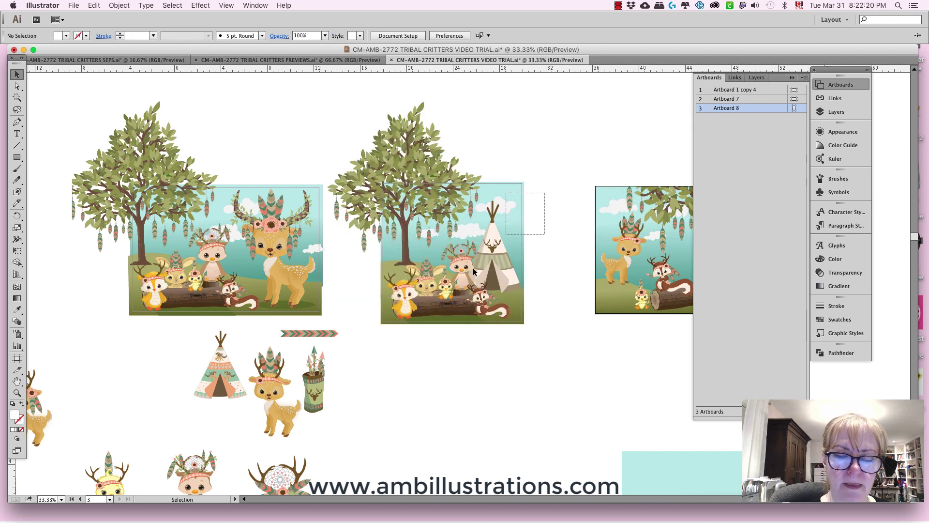
# - Select the middle scene, retry the artboard duplicate and a downward move, then undo it
pyautogui.moveTo(473, 269); pyautogui.dragTo(381, 343)
pyautogui.keyDown('shift'); pyautogui.click(422, 148); pyautogui.keyUp('shift')
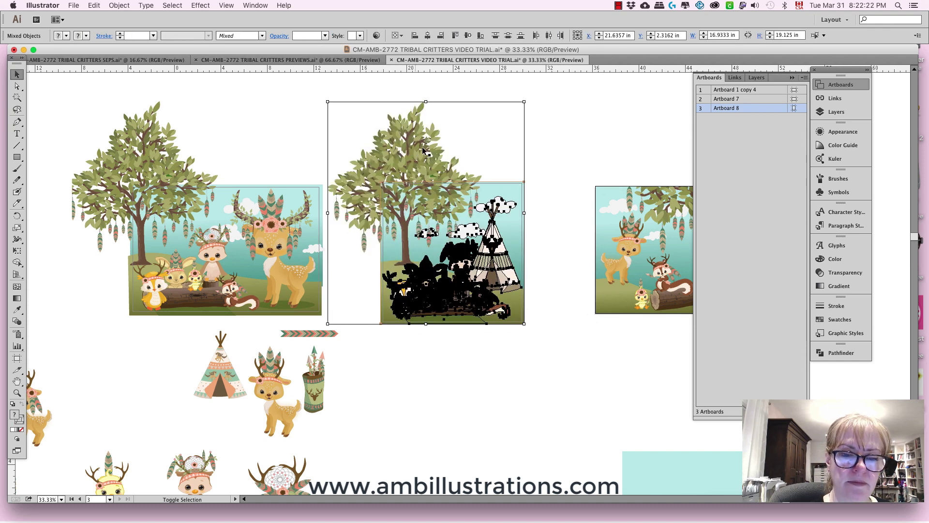
pyautogui.click(804, 77)
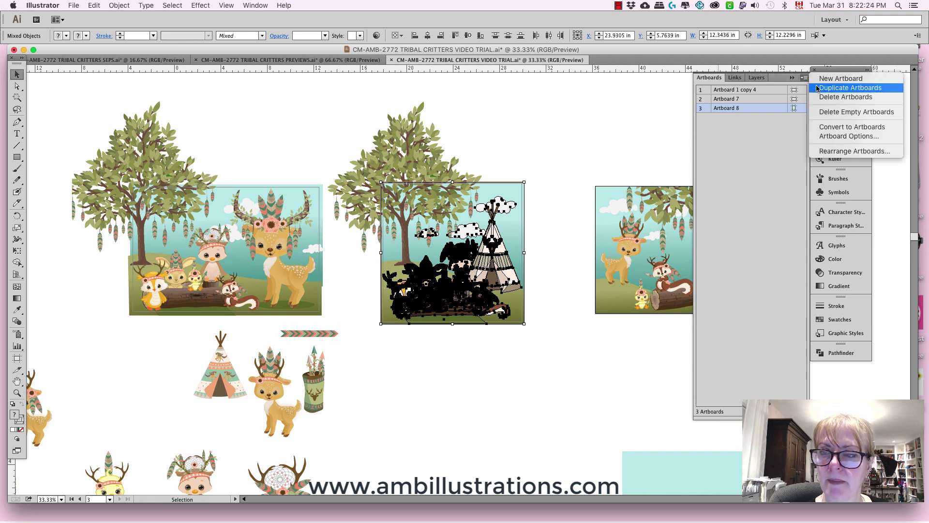
pyautogui.click(818, 88)
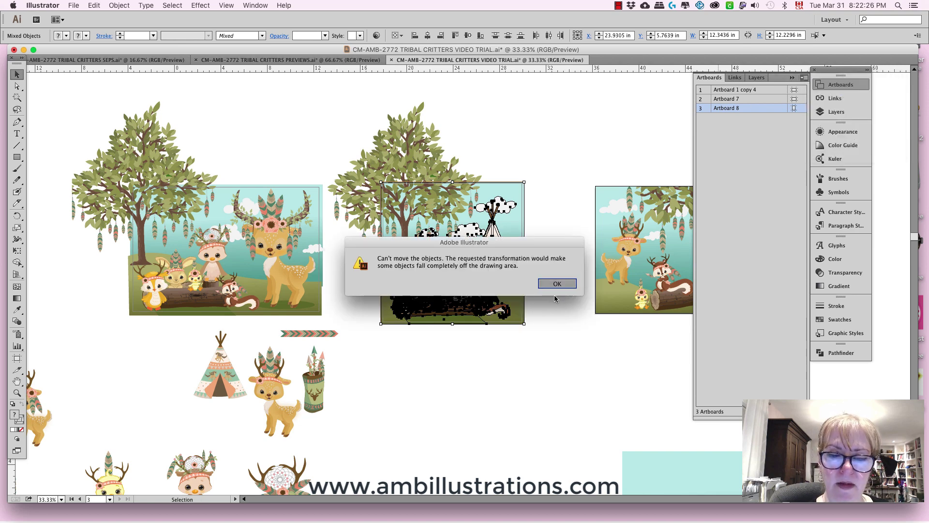
pyautogui.press('Return')
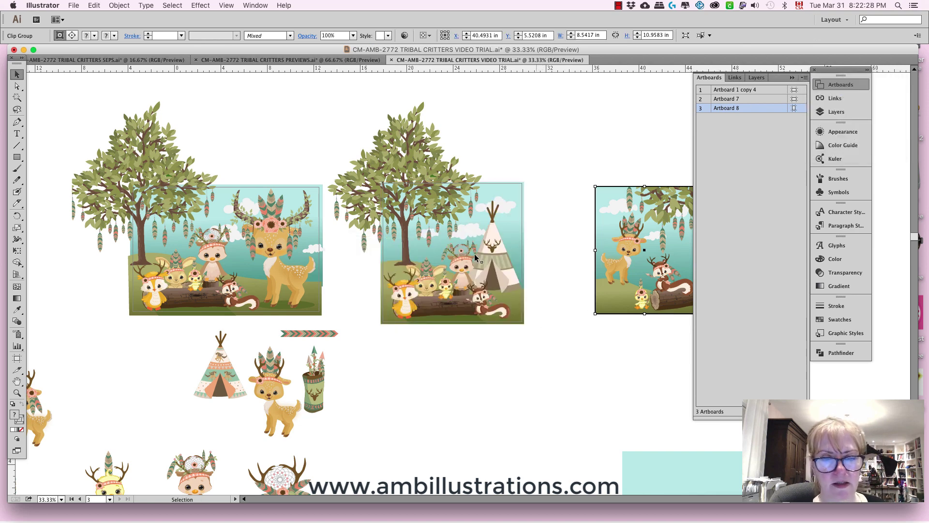
pyautogui.moveTo(352, 109); pyautogui.dragTo(540, 336)
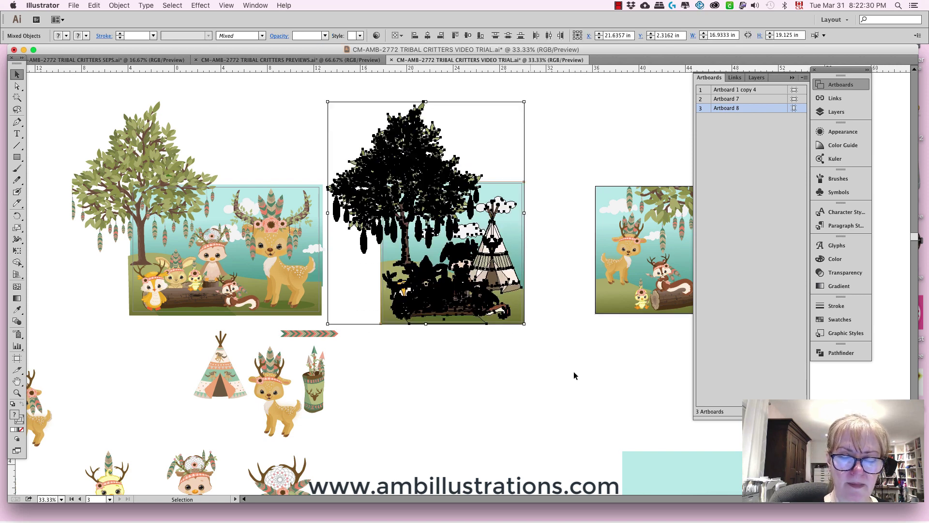
pyautogui.moveTo(581, 380); pyautogui.dragTo(547, 257)
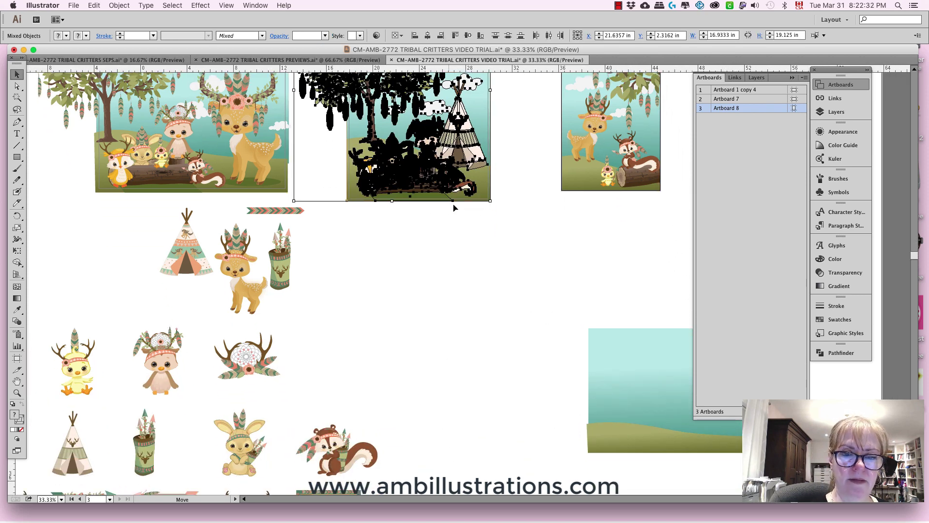
pyautogui.moveTo(452, 201); pyautogui.dragTo(520, 287)
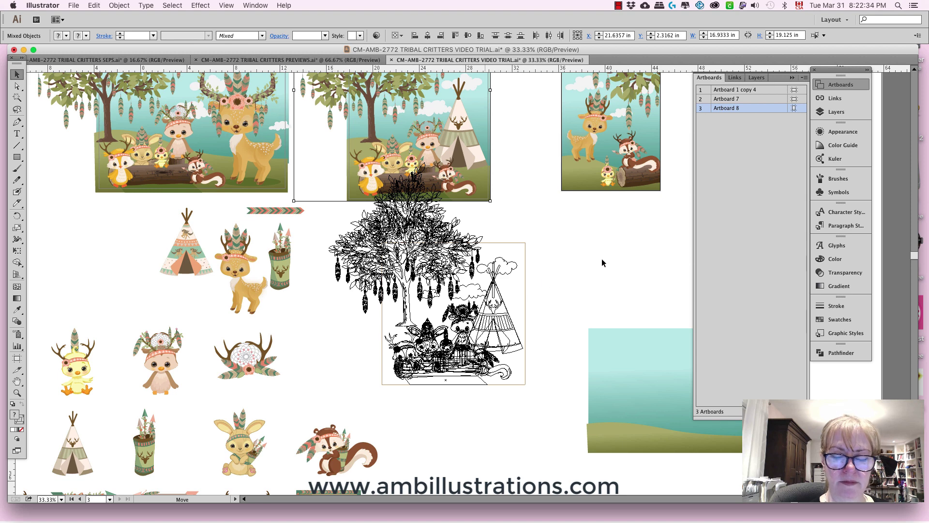
pyautogui.moveTo(602, 263); pyautogui.dragTo(602, 262)
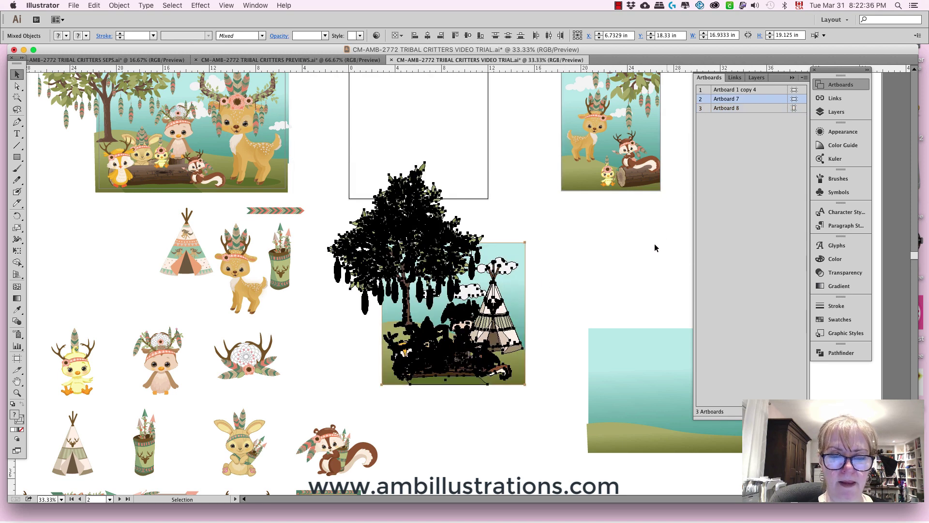
pyautogui.press('super+z')
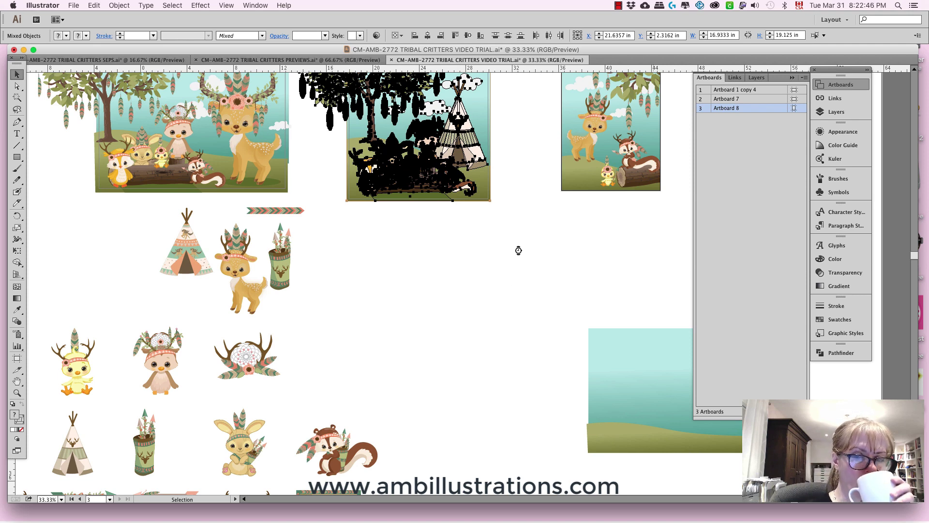
# - Paste a copy of the scene and place it down and to the right
pyautogui.press('super+v')
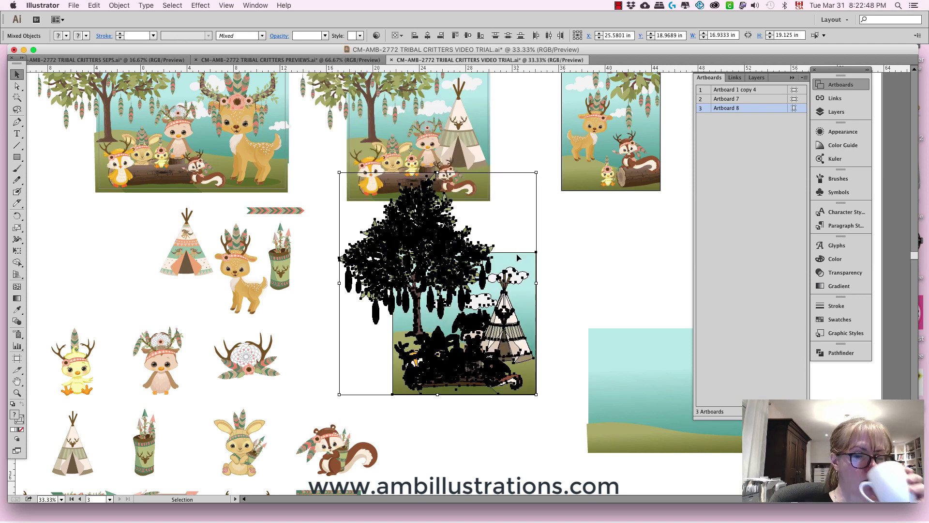
pyautogui.moveTo(456, 280); pyautogui.dragTo(563, 258)
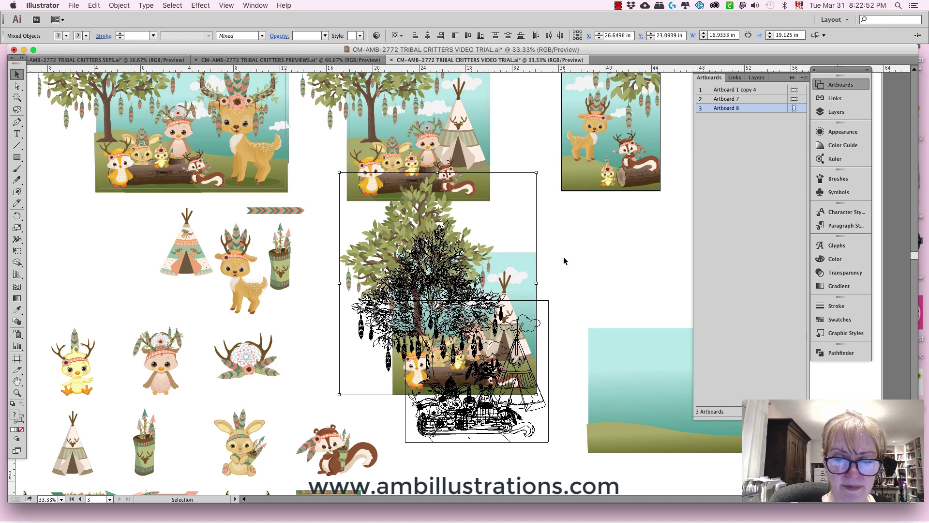
pyautogui.click(559, 259)
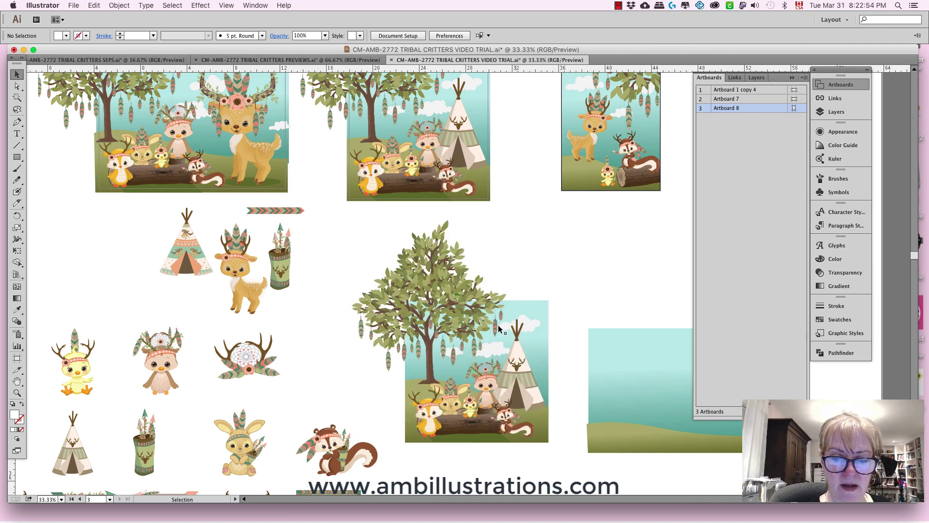
# - Move the tree to the far left and place an enlarged teepee on the lower artboard
pyautogui.moveTo(451, 328); pyautogui.dragTo(118, 355)
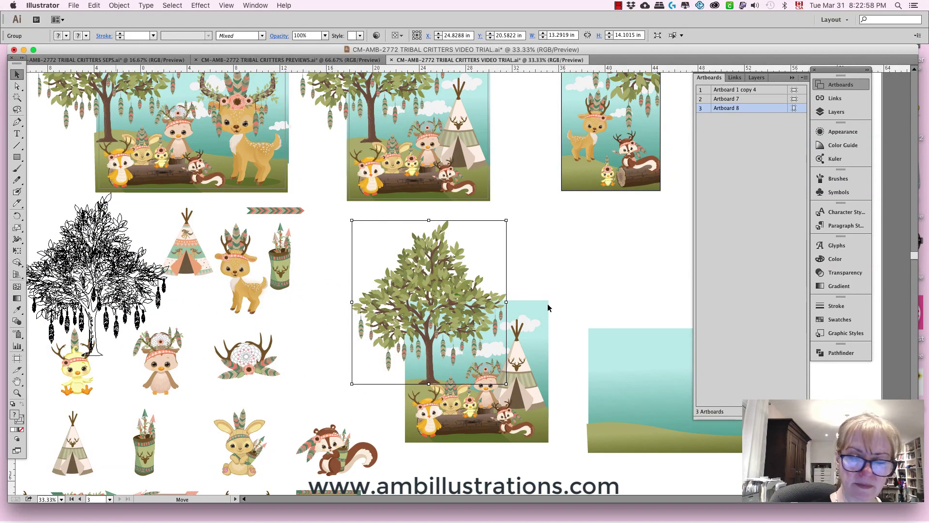
pyautogui.moveTo(549, 306); pyautogui.dragTo(541, 345)
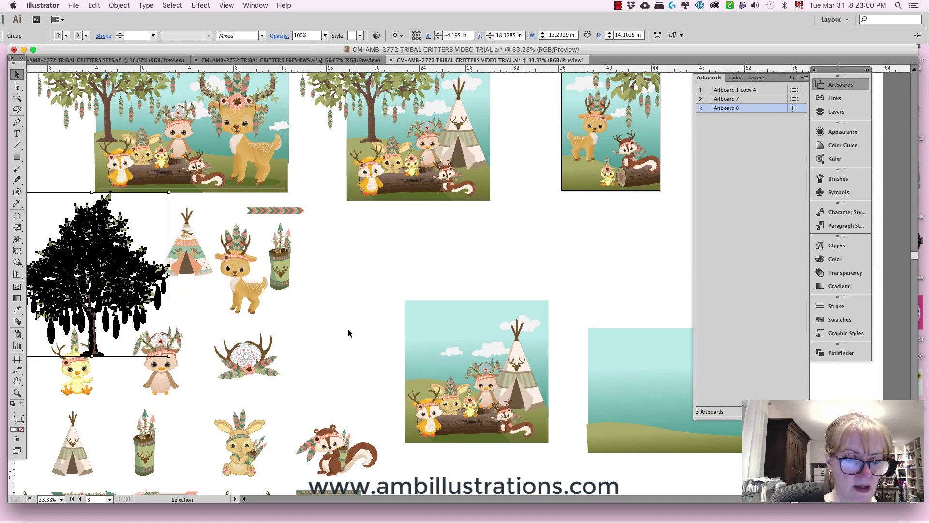
pyautogui.moveTo(193, 264); pyautogui.dragTo(449, 383)
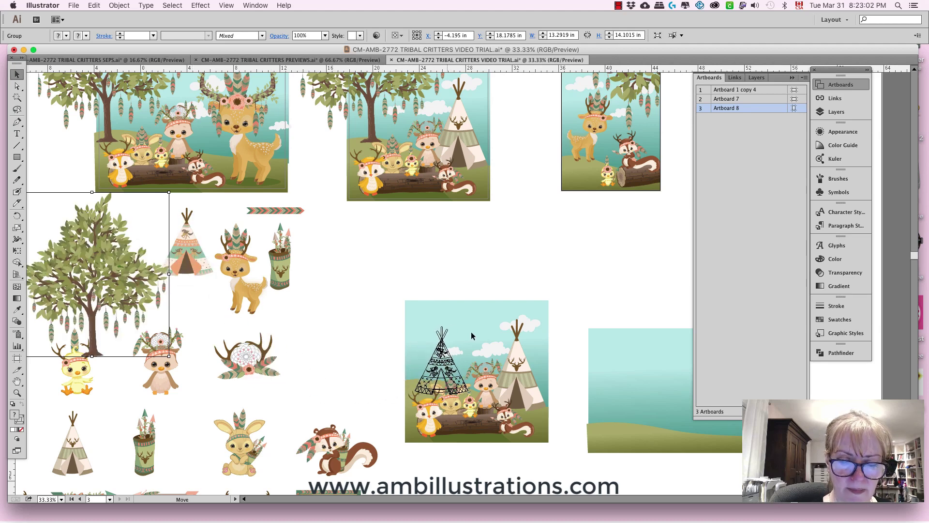
pyautogui.moveTo(467, 327); pyautogui.dragTo(477, 314)
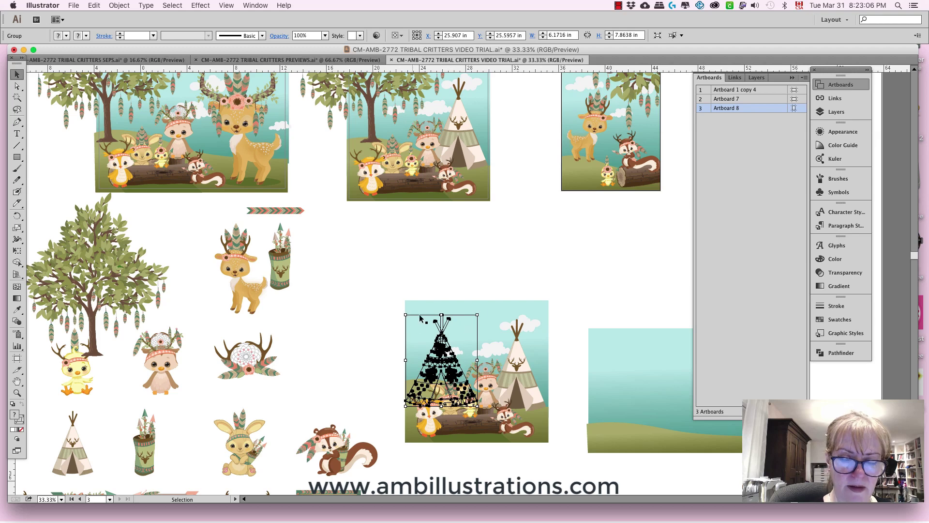
# - Send the scene's background group behind everything with Arrange > Send to Back
pyautogui.press('super+equal')
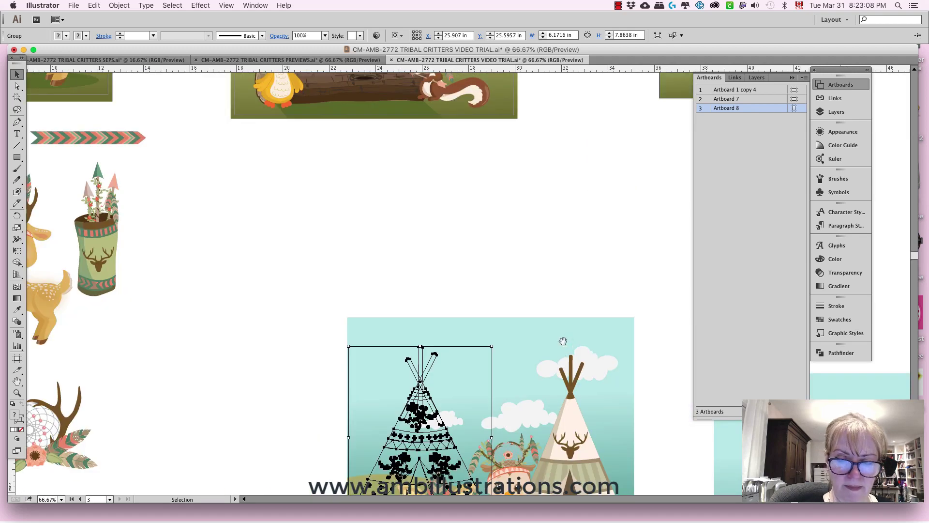
pyautogui.scroll(-5, 562, 340)
pyautogui.hscroll(3, 562, 340)
pyautogui.click(337, 357)
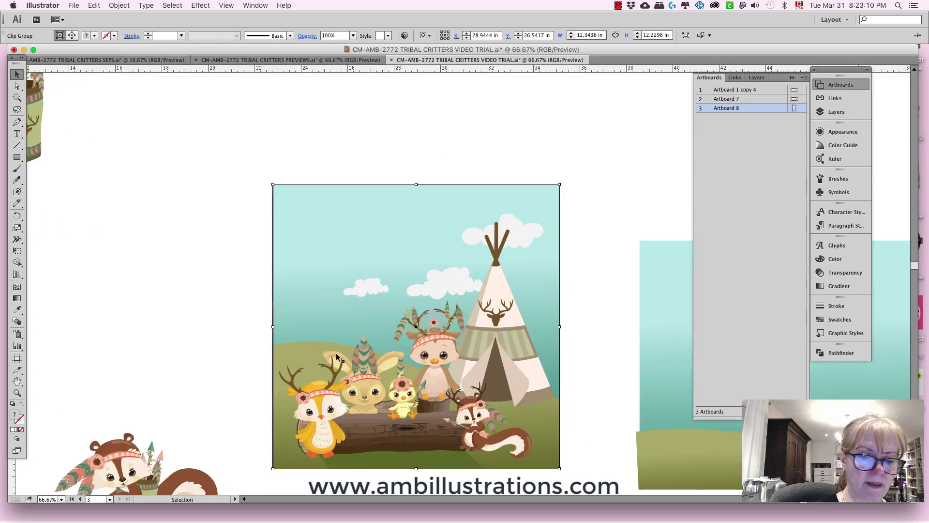
pyautogui.click(242, 417)
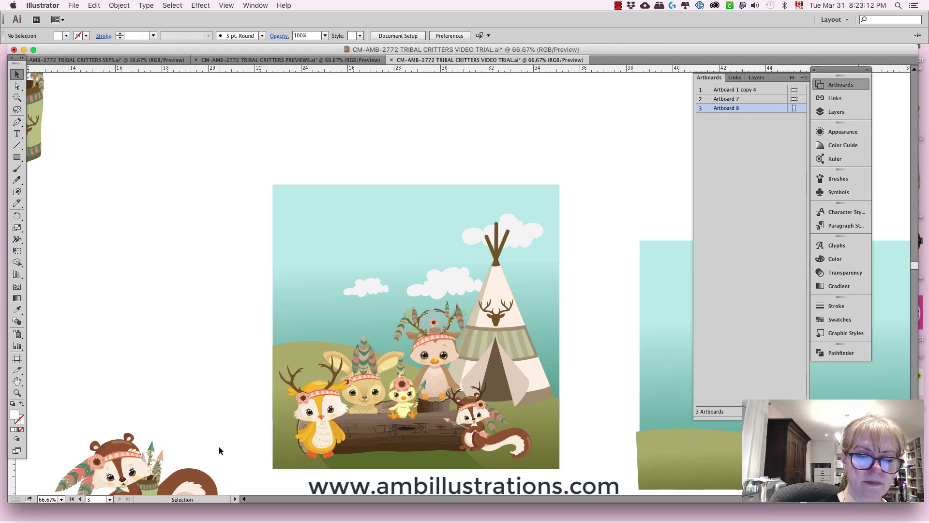
pyautogui.moveTo(280, 357); pyautogui.dragTo(277, 361)
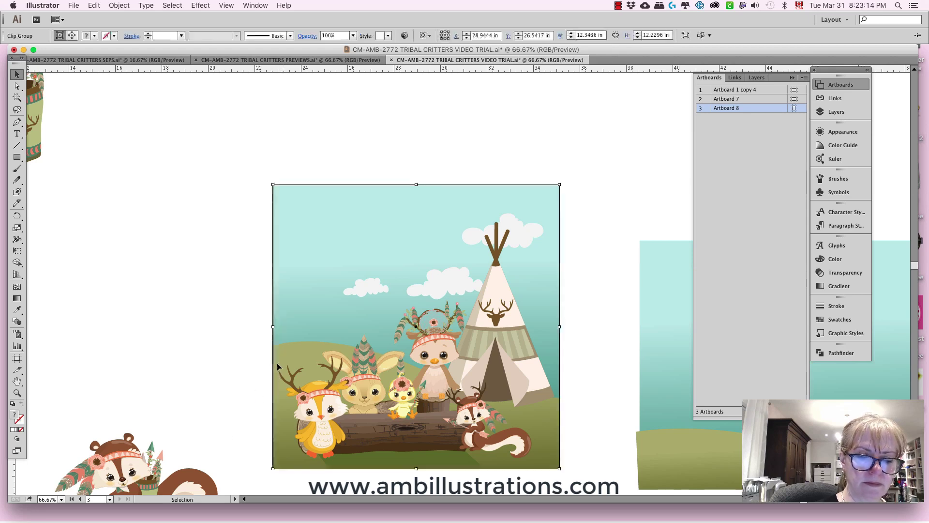
pyautogui.click(123, 6)
pyautogui.moveTo(141, 26)
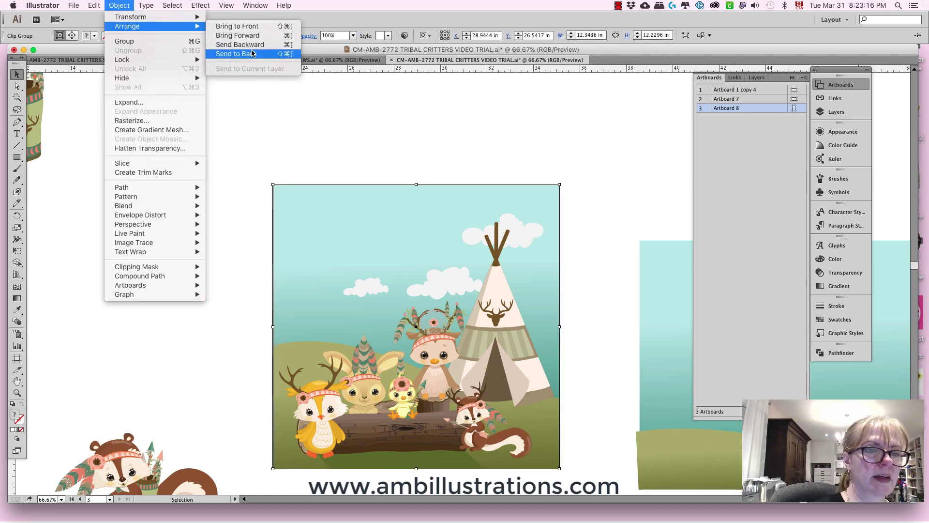
pyautogui.click(237, 54)
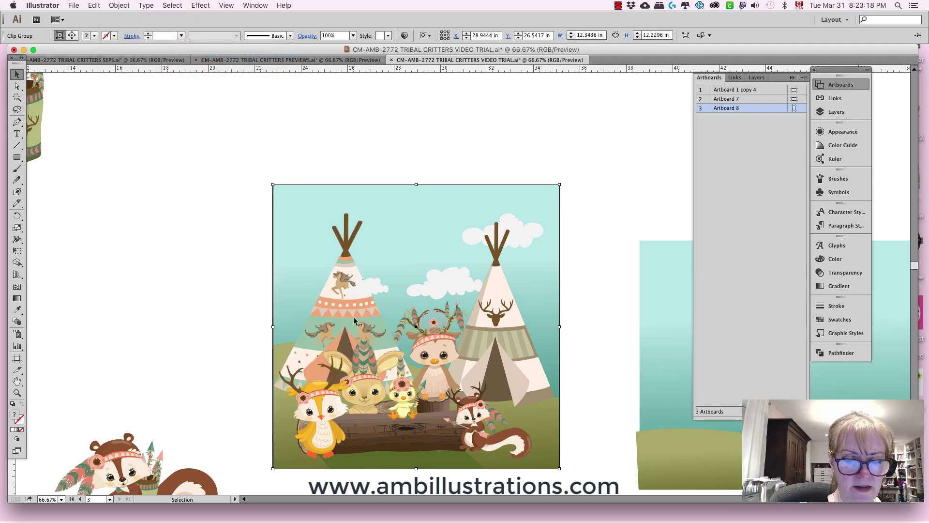
# - Move the small cloud to the top-left and reposition the left and right teepees
pyautogui.moveTo(378, 286); pyautogui.dragTo(319, 201)
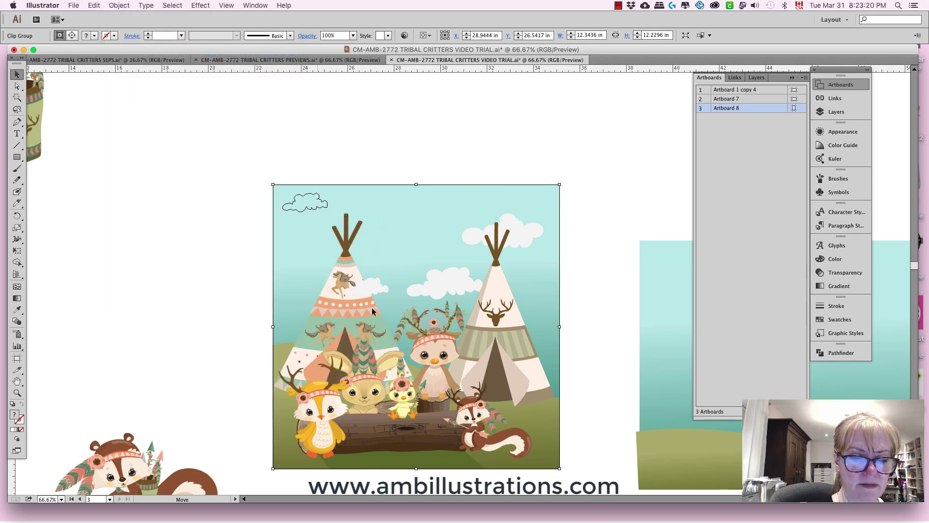
pyautogui.moveTo(361, 315); pyautogui.dragTo(364, 293)
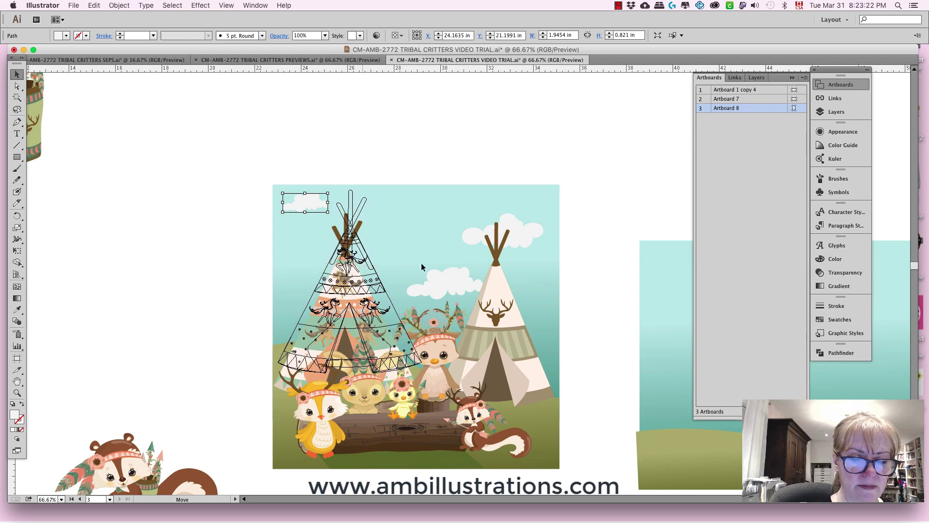
pyautogui.moveTo(360, 339); pyautogui.dragTo(358, 342)
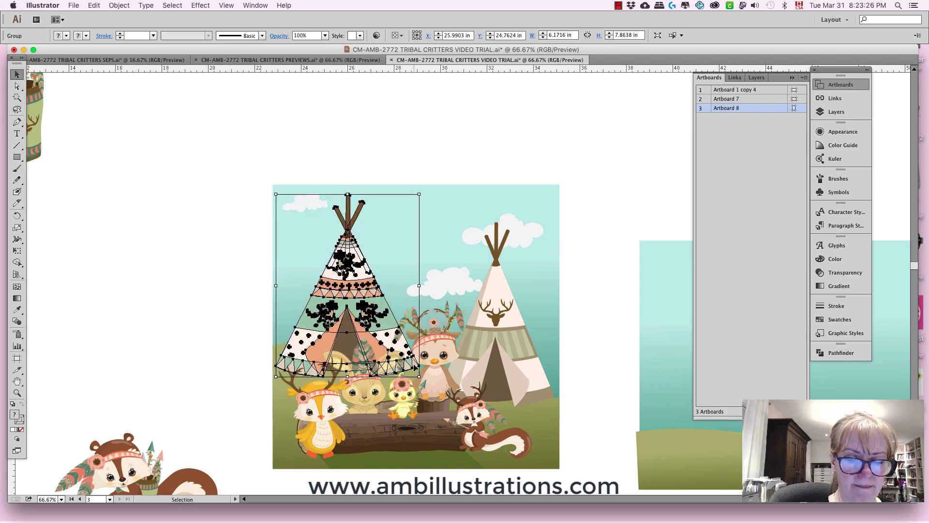
pyautogui.moveTo(415, 368); pyautogui.dragTo(415, 369)
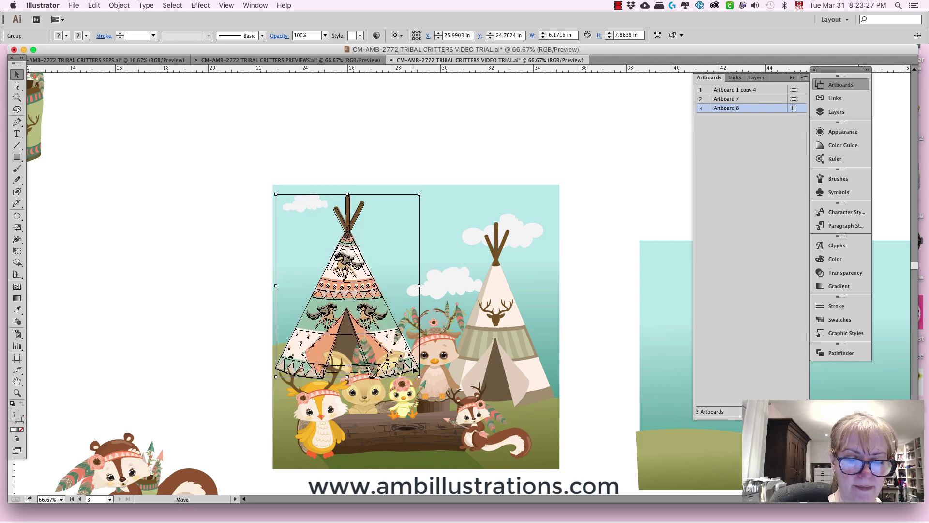
pyautogui.click(562, 295)
pyautogui.moveTo(505, 327); pyautogui.dragTo(508, 329)
pyautogui.moveTo(554, 299); pyautogui.dragTo(562, 295)
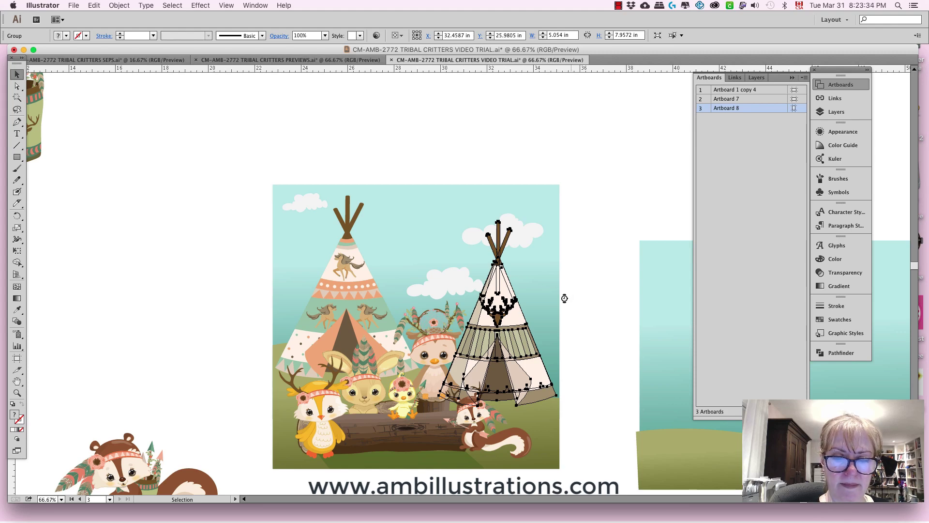
# - Paste a teepee copy into the middle and send it behind the critters
pyautogui.press('super+v')
pyautogui.moveTo(470, 296); pyautogui.dragTo(448, 319)
pyautogui.keyDown('shift'); pyautogui.click(392, 242); pyautogui.keyUp('shift')
pyautogui.click(130, 5)
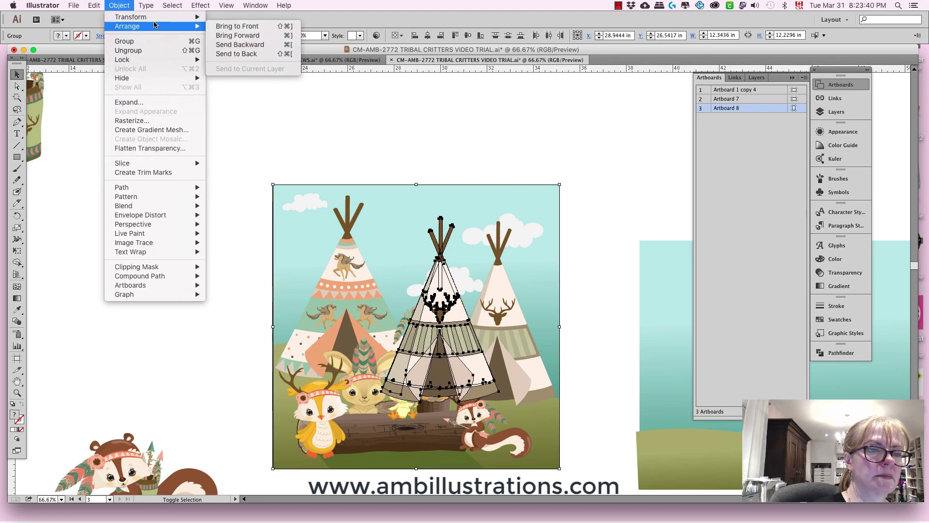
pyautogui.click(237, 54)
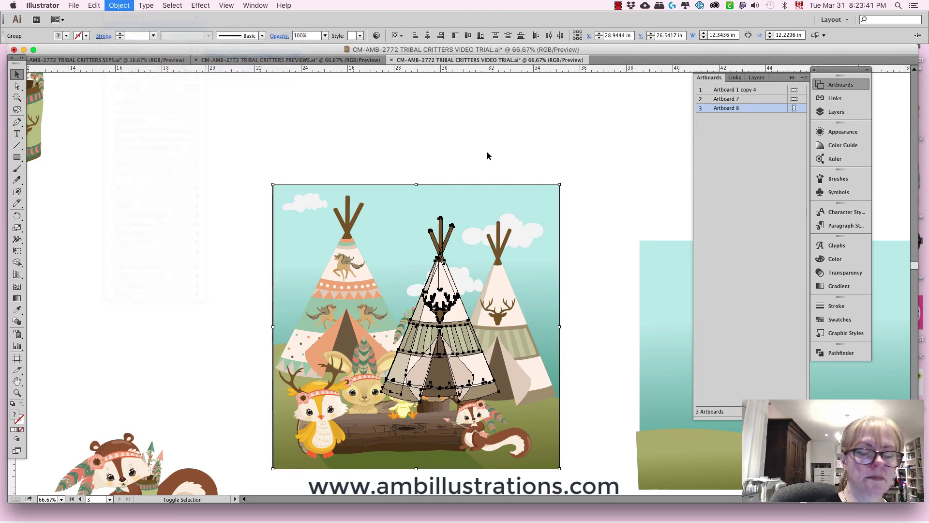
pyautogui.click(570, 264)
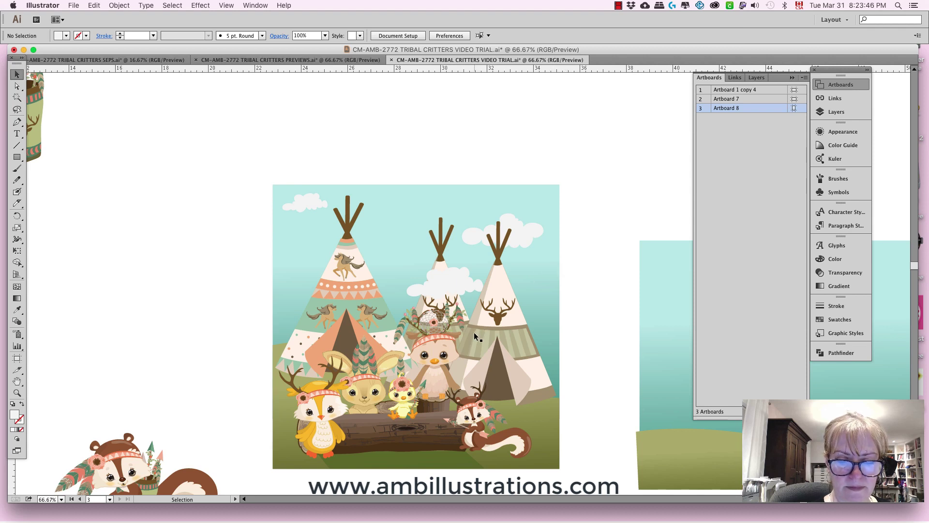
# - Raise the middle and right clouds, delete the extra teepee copy, and bring the spare tree closer
pyautogui.moveTo(451, 283); pyautogui.dragTo(398, 234)
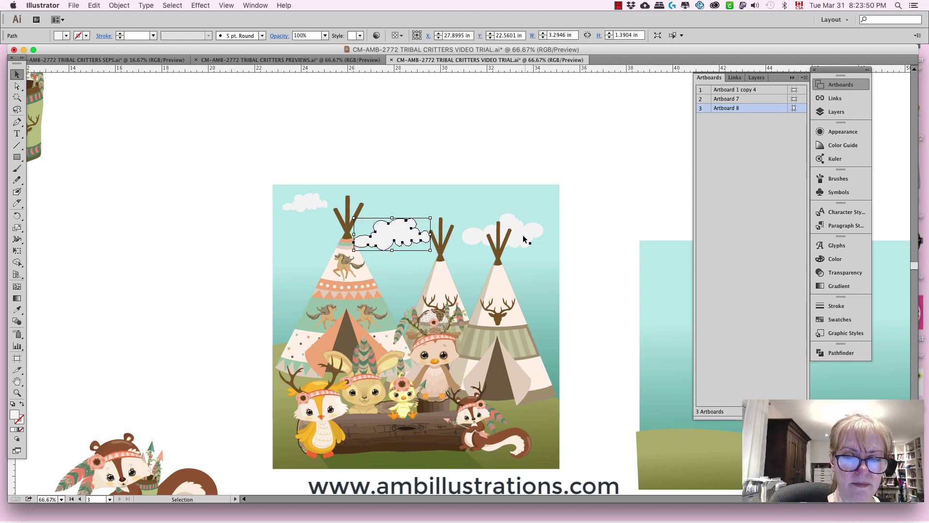
pyautogui.moveTo(524, 218); pyautogui.dragTo(524, 214)
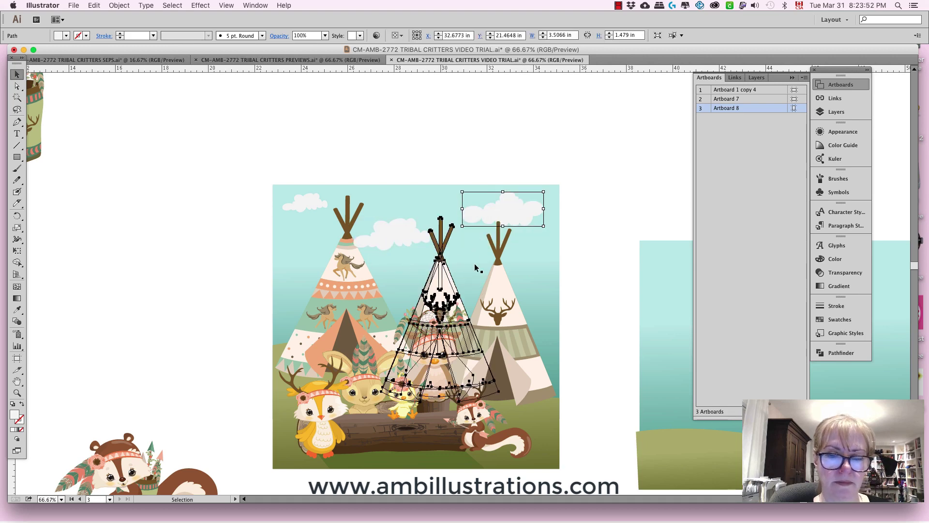
pyautogui.press('Delete')
pyautogui.press('super+minus')
pyautogui.moveTo(250, 387); pyautogui.dragTo(376, 176)
pyautogui.moveTo(246, 439); pyautogui.dragTo(585, 280)
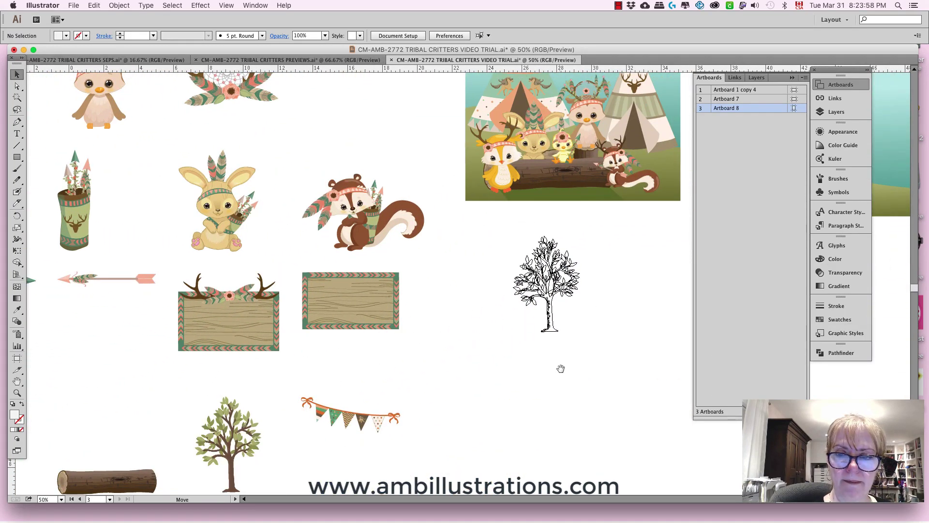
# - Place the spare tree over the scene's middle and enlarge it from its centre
pyautogui.moveTo(560, 369)
pyautogui.mouseDown()
pyautogui.moveTo(469, 430)
pyautogui.moveTo(411, 484)
pyautogui.mouseUp()
pyautogui.moveTo(392, 405); pyautogui.dragTo(434, 191)
pyautogui.moveTo(454, 157)
pyautogui.mouseDown()
pyautogui.moveTo(467, 135)
pyautogui.moveTo(466, 146)
pyautogui.mouseUp()
pyautogui.moveTo(431, 177); pyautogui.dragTo(423, 172)
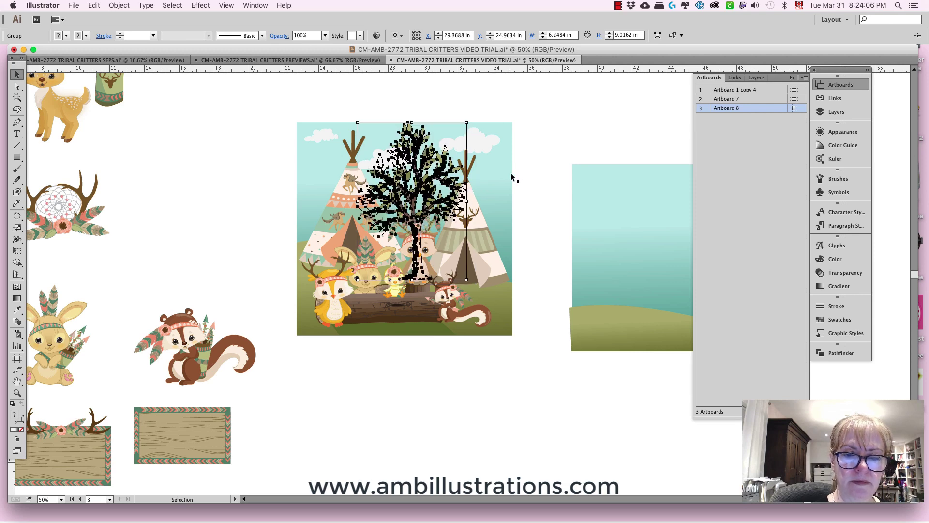
pyautogui.click(513, 207)
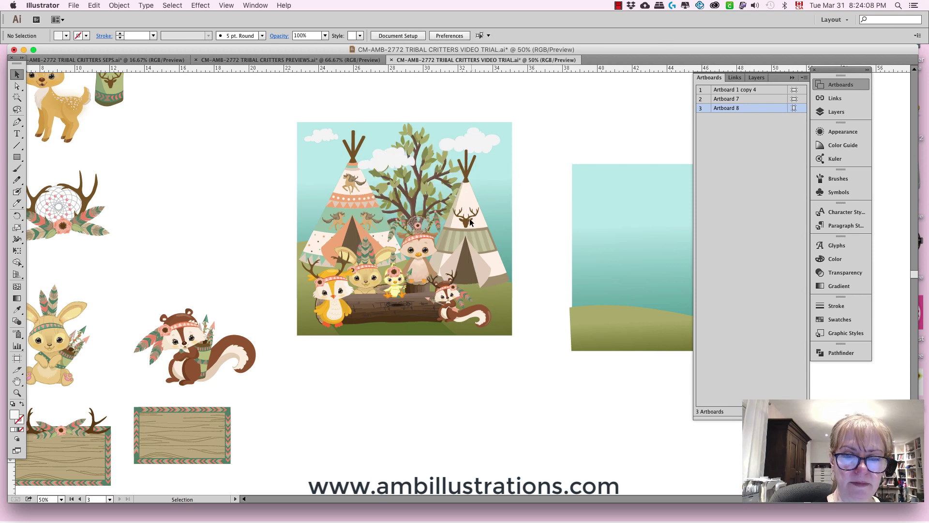
# - Shrink both teepees together, then move the right one down-right and the left one off left
pyautogui.click(484, 174)
pyautogui.keyDown('shift'); pyautogui.click(374, 176); pyautogui.keyUp('shift')
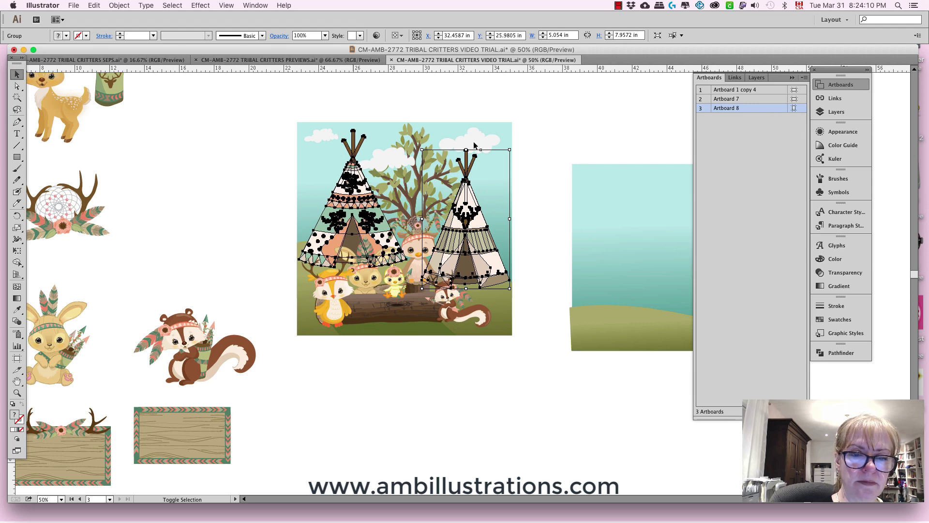
pyautogui.moveTo(510, 131); pyautogui.dragTo(500, 146)
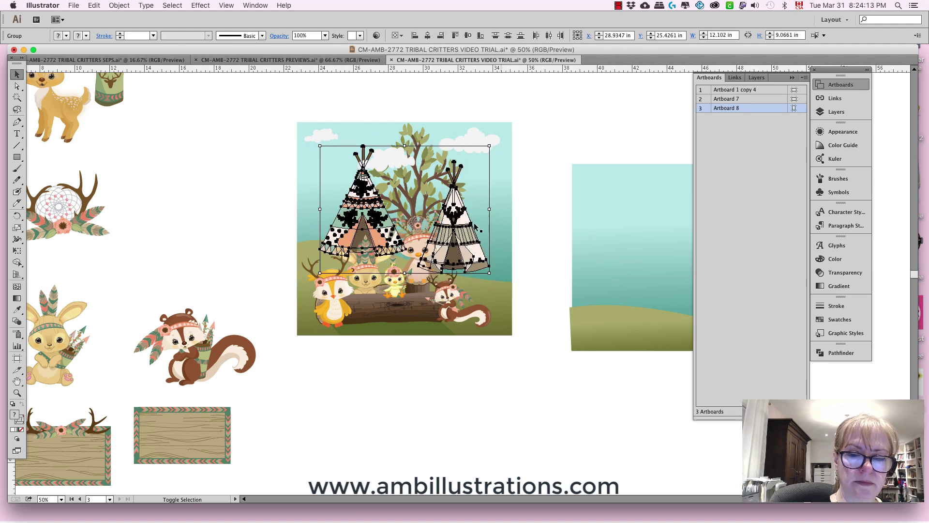
pyautogui.click(525, 213)
pyautogui.moveTo(469, 242); pyautogui.dragTo(485, 255)
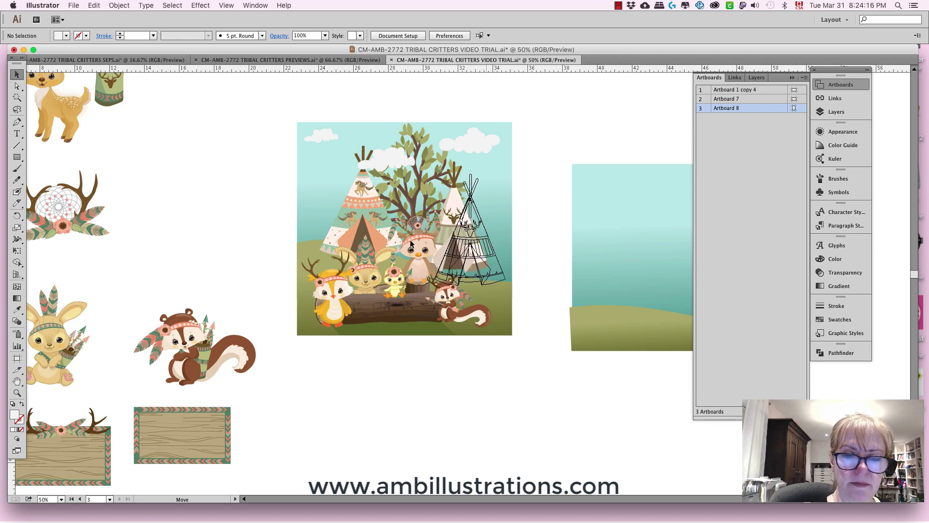
pyautogui.moveTo(410, 243); pyautogui.dragTo(411, 245)
pyautogui.moveTo(364, 222); pyautogui.dragTo(346, 231)
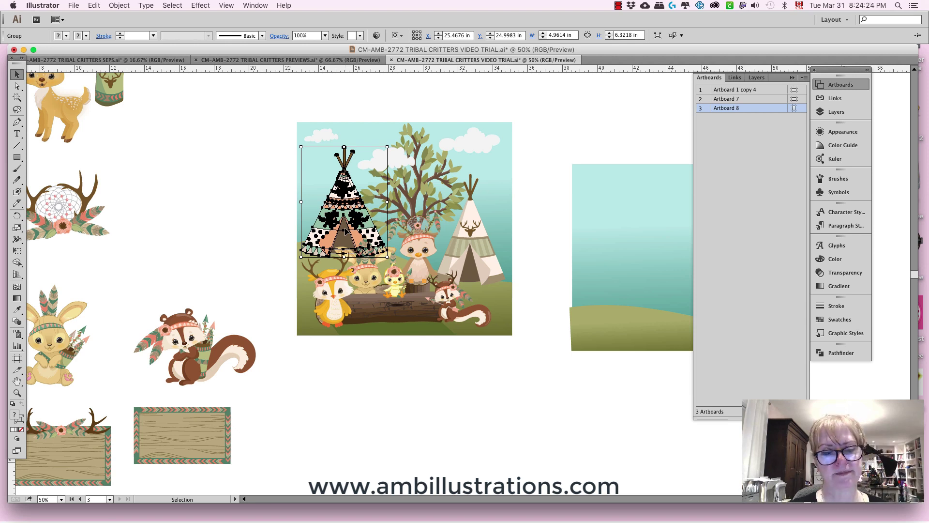
pyautogui.click(518, 244)
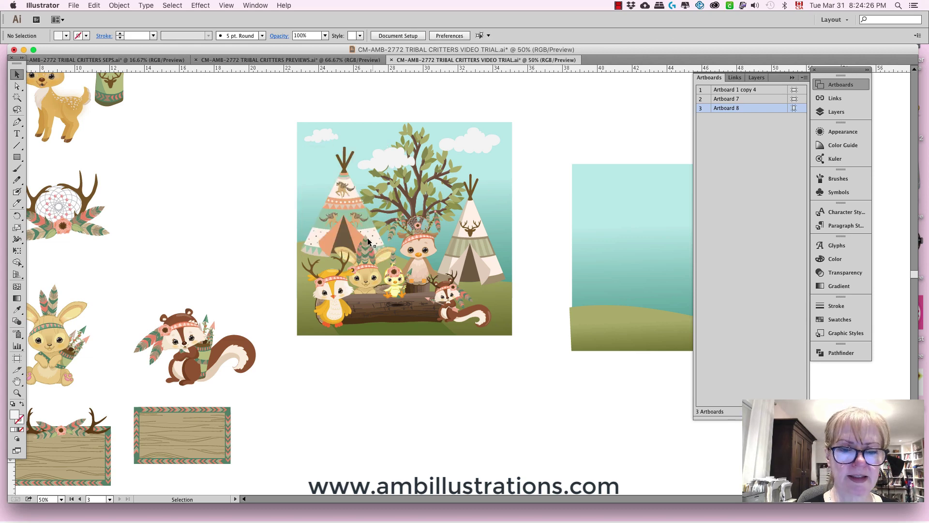
pyautogui.moveTo(353, 226); pyautogui.dragTo(235, 253)
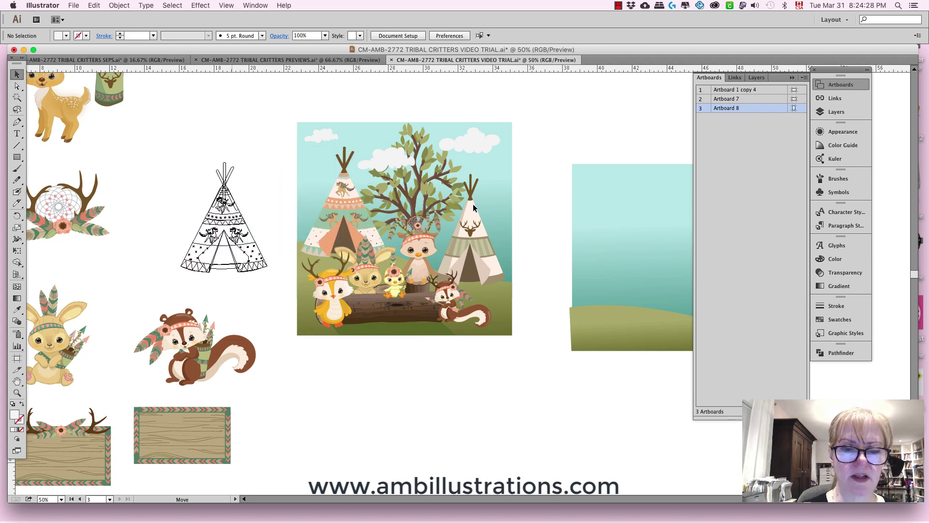
# - Shift the small cloud and tree left, then drag a tree copy beside the right teepee
pyautogui.moveTo(387, 159); pyautogui.dragTo(320, 169)
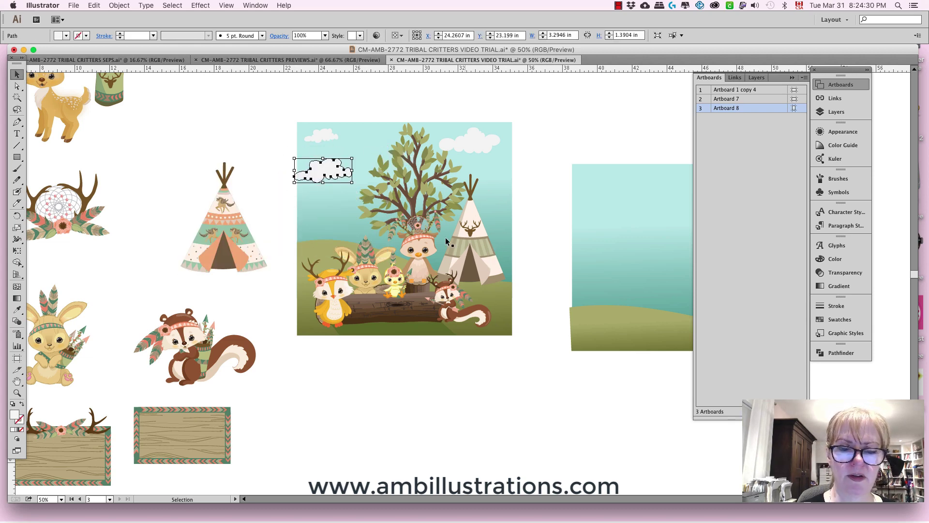
pyautogui.moveTo(418, 183); pyautogui.dragTo(367, 185)
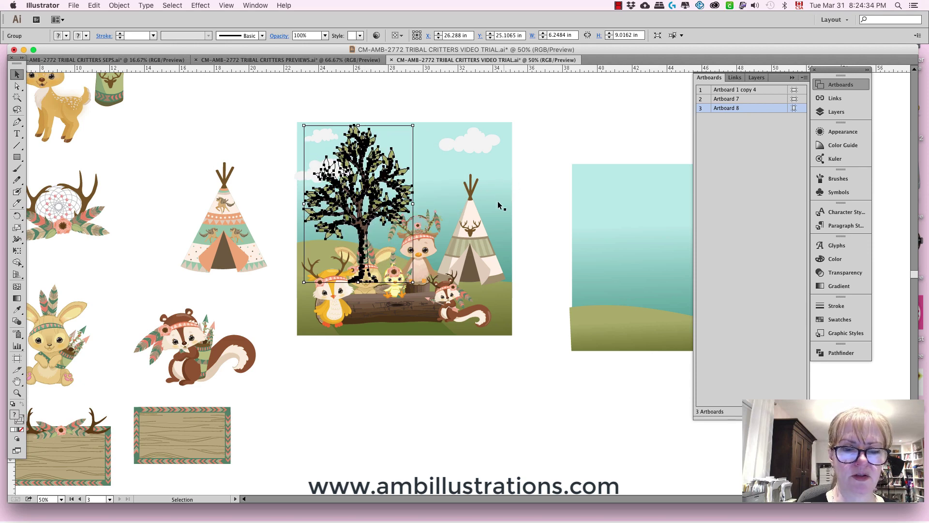
pyautogui.moveTo(402, 225); pyautogui.dragTo(390, 218)
pyautogui.press('a')
pyautogui.press('v')
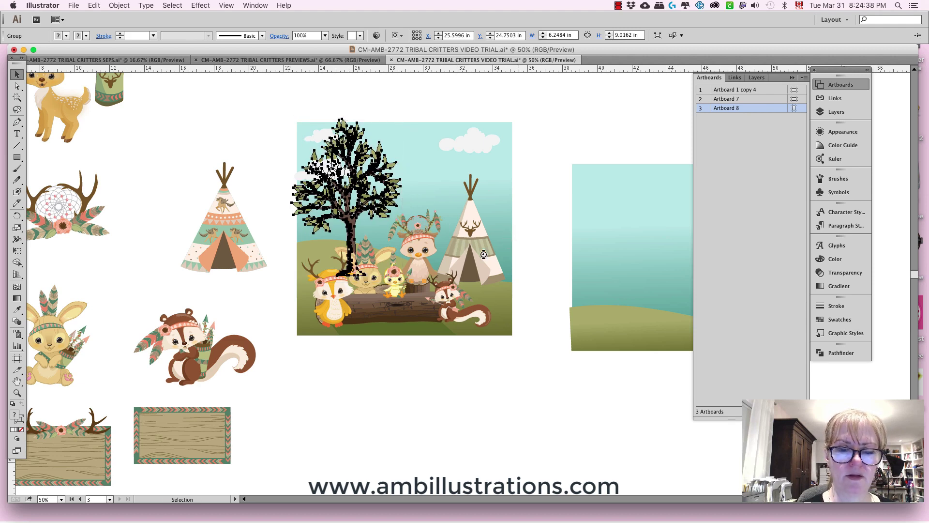
pyautogui.moveTo(485, 274); pyautogui.dragTo(496, 306)
pyautogui.moveTo(497, 260); pyautogui.dragTo(504, 270)
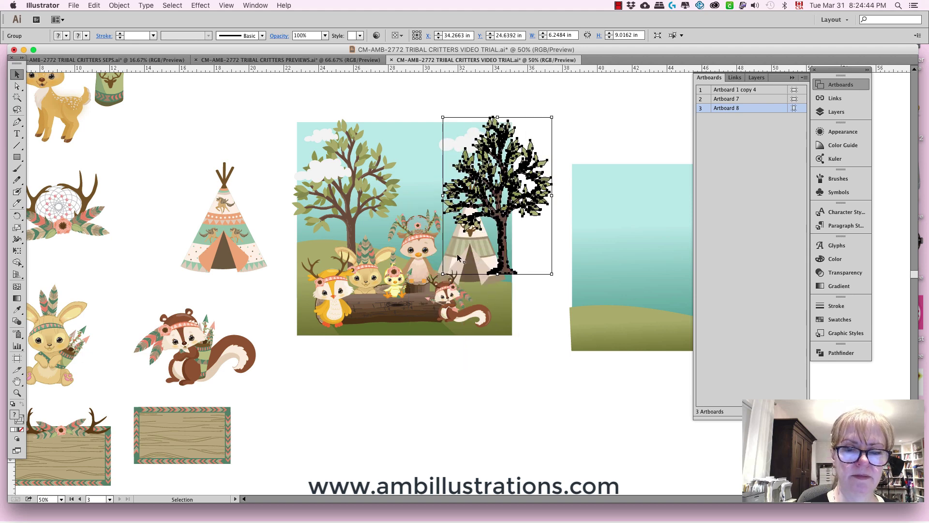
pyautogui.moveTo(18, 216); pyautogui.dragTo(89, 227)
# - Reflect the tree copy vertically at 90° and move it to the scene's right edge
pyautogui.keyDown('alt'); pyautogui.click(531, 203); pyautogui.keyUp('alt')
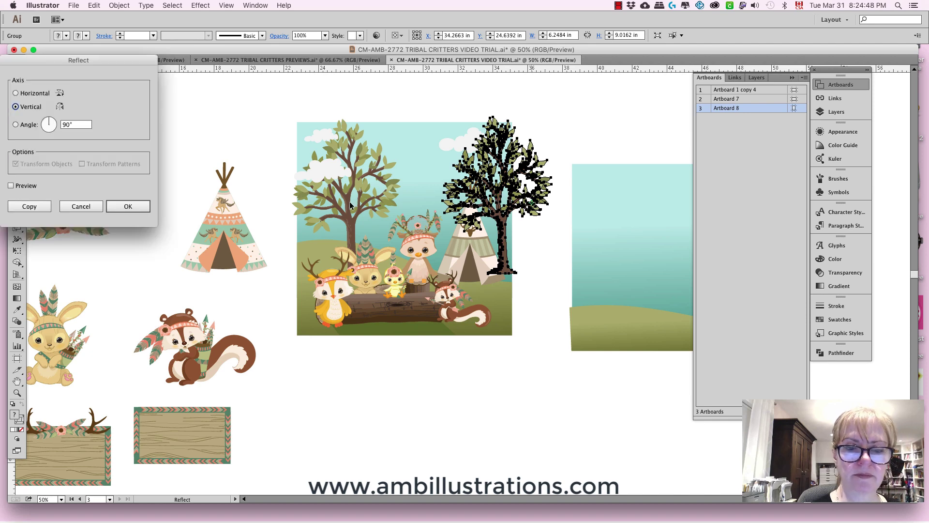
pyautogui.click(129, 209)
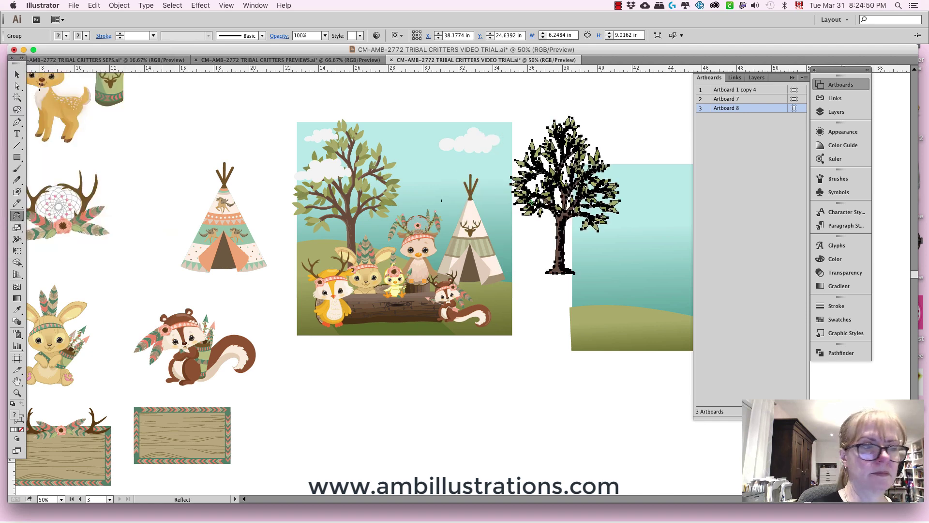
pyautogui.click(17, 74)
pyautogui.moveTo(564, 214); pyautogui.dragTo(509, 219)
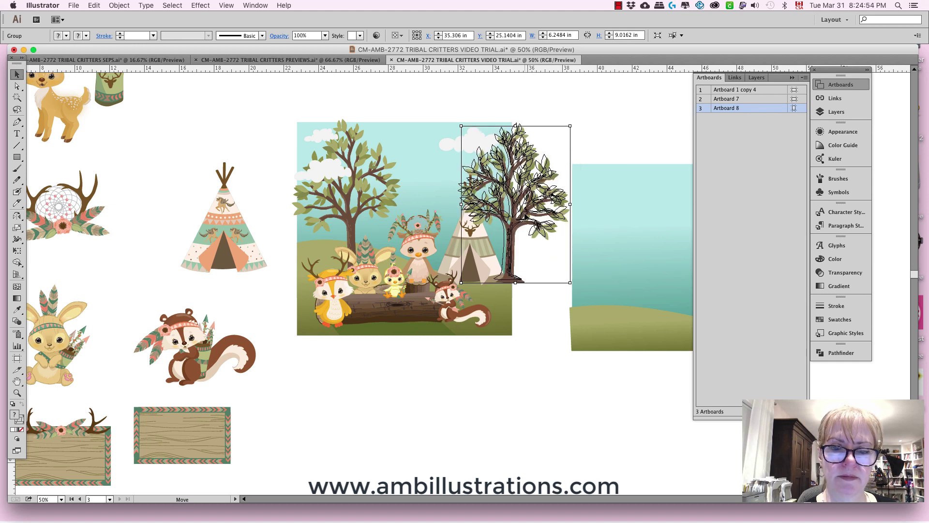
# - Move a cloud between the two trees and send the background to the back
pyautogui.moveTo(347, 172); pyautogui.dragTo(452, 163)
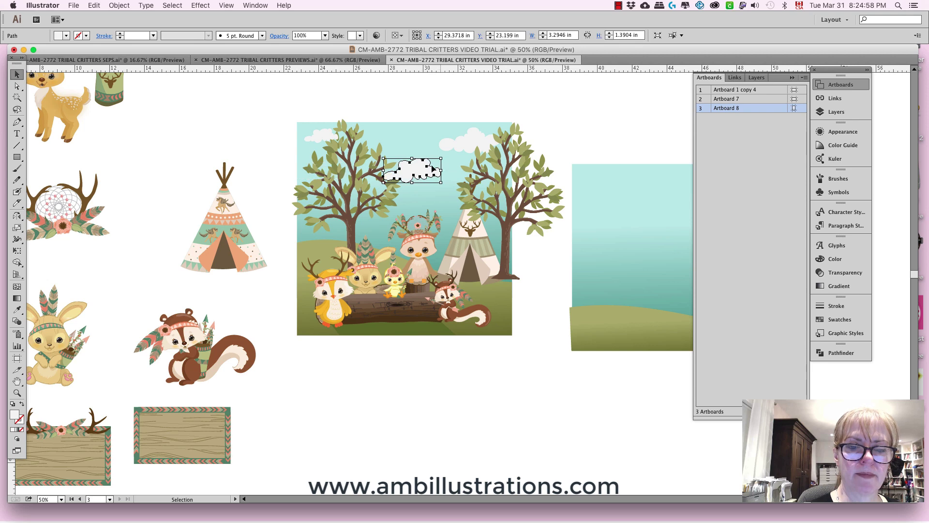
pyautogui.keyDown('shift'); pyautogui.click(409, 138); pyautogui.keyUp('shift')
pyautogui.click(119, 5)
pyautogui.moveTo(172, 27)
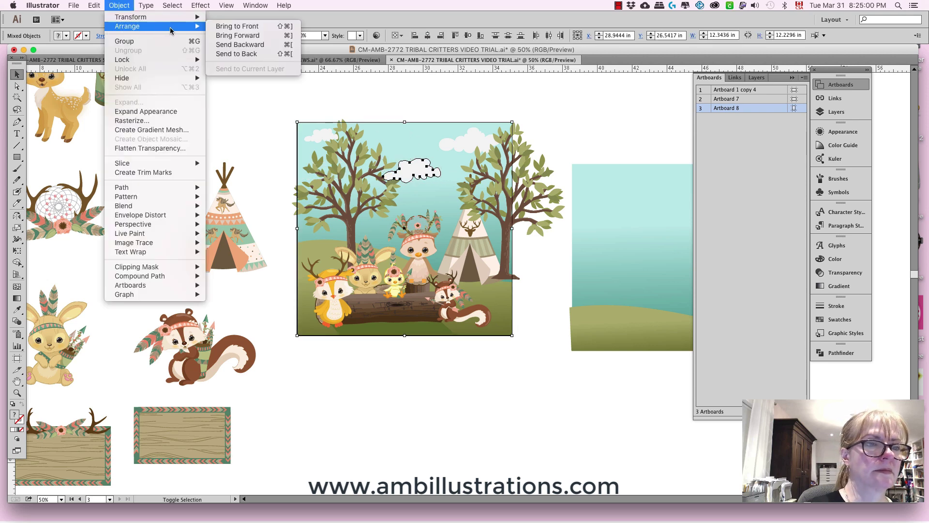
pyautogui.click(256, 56)
pyautogui.click(488, 102)
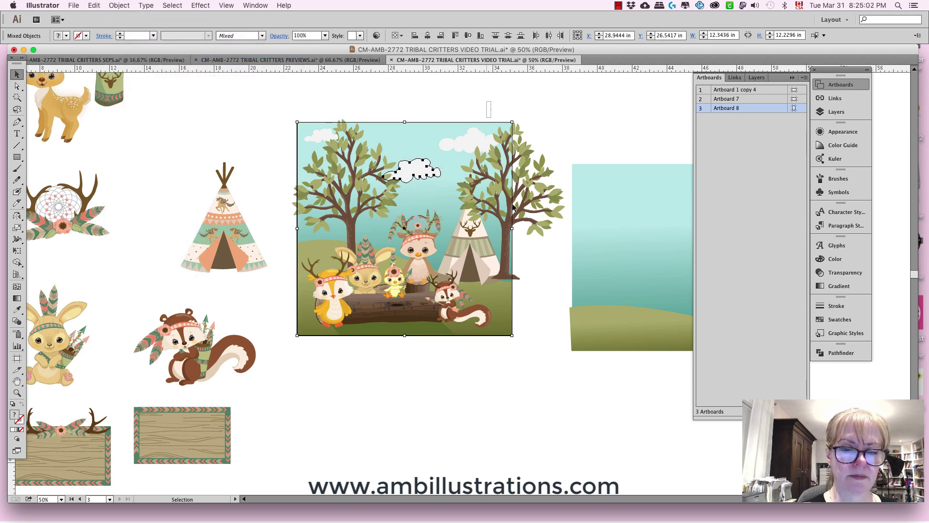
# - Bring the right teepee in front of the mirrored tree
pyautogui.moveTo(503, 272); pyautogui.dragTo(498, 273)
pyautogui.click(477, 263)
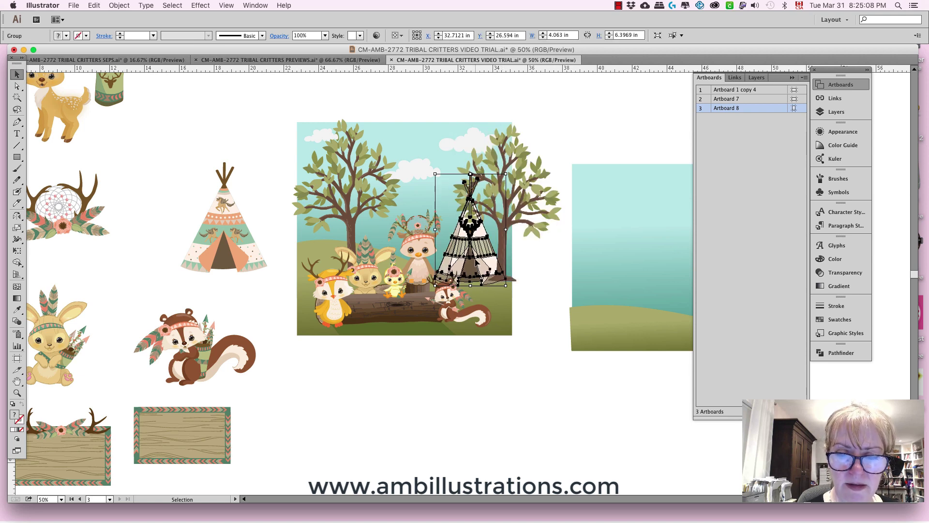
pyautogui.click(119, 5)
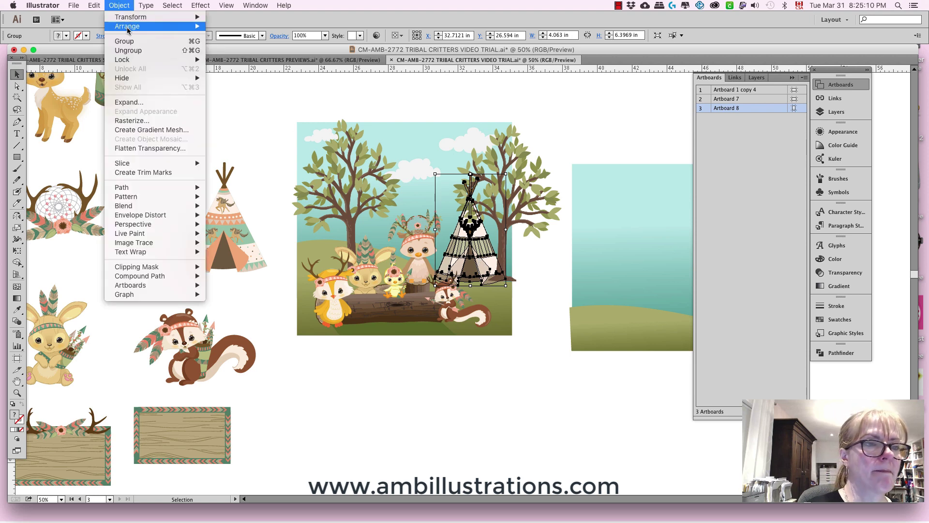
pyautogui.moveTo(159, 26)
pyautogui.click(249, 27)
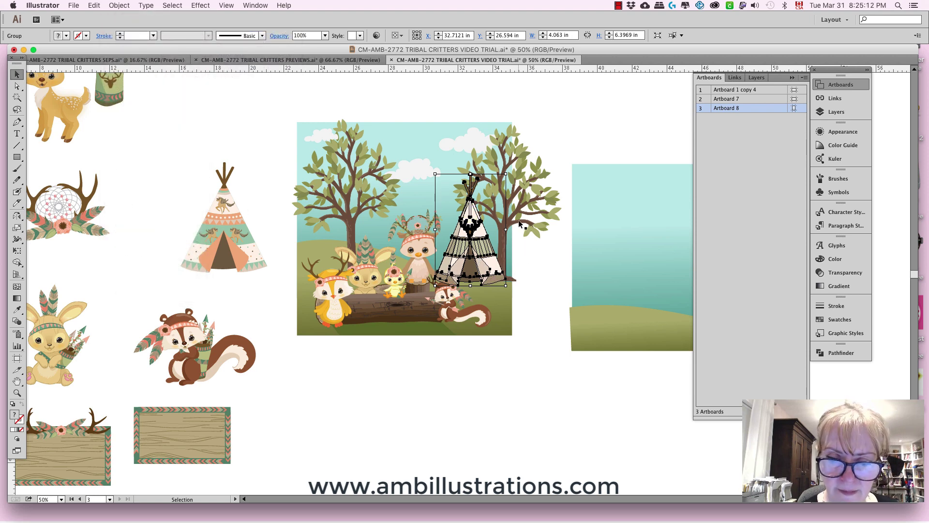
# - Nudge the right tree up and left, then select just the critter group
pyautogui.moveTo(529, 223); pyautogui.dragTo(527, 221)
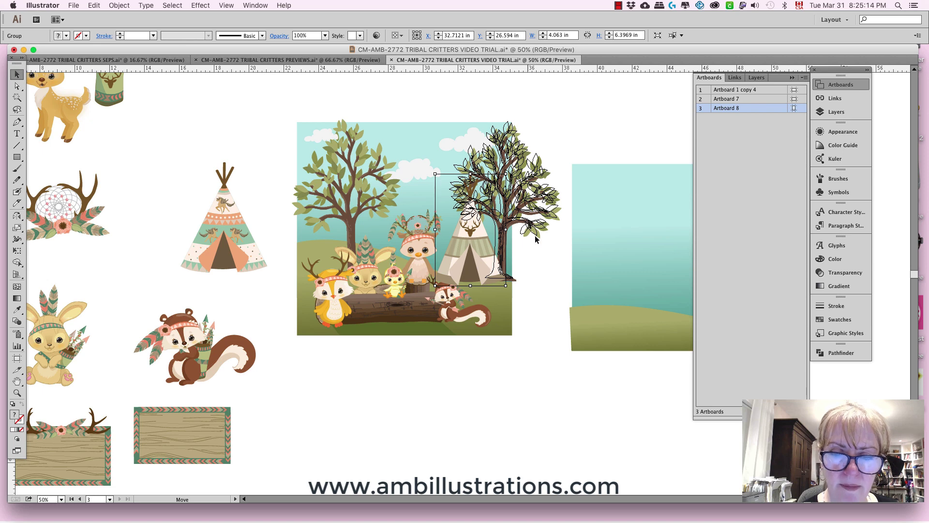
pyautogui.click(532, 245)
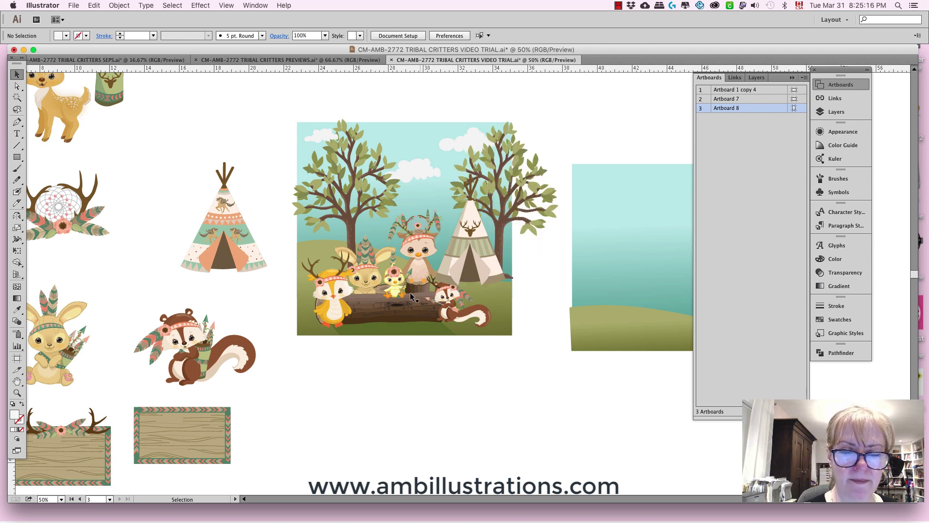
pyautogui.moveTo(270, 276); pyautogui.dragTo(485, 279)
pyautogui.keyDown('shift'); pyautogui.click(486, 277); pyautogui.keyUp('shift')
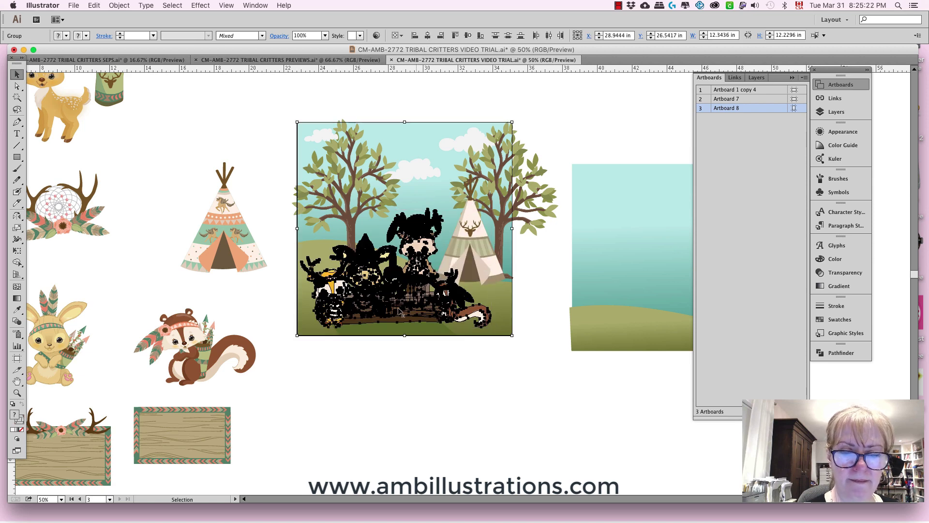
# - Shrink the critters-on-log group and shift it slightly left
pyautogui.moveTo(395, 309); pyautogui.dragTo(494, 217)
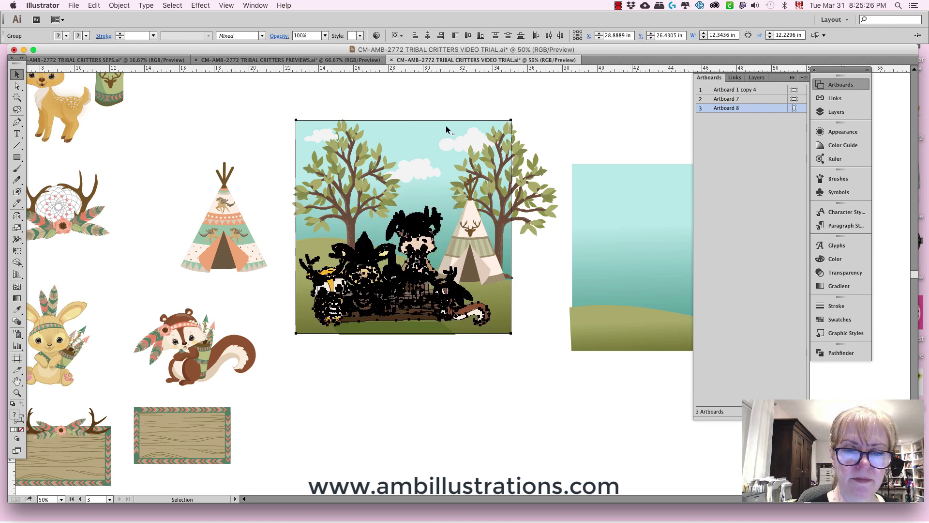
pyautogui.press('super+z')
pyautogui.keyDown('shift'); pyautogui.click(425, 130); pyautogui.keyUp('shift')
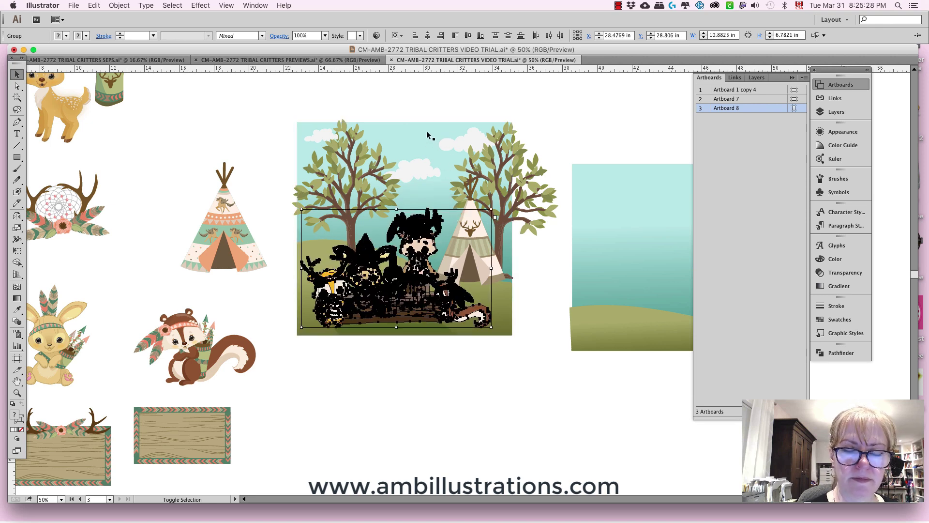
pyautogui.keyDown('shift'); pyautogui.click(426, 131); pyautogui.keyUp('shift')
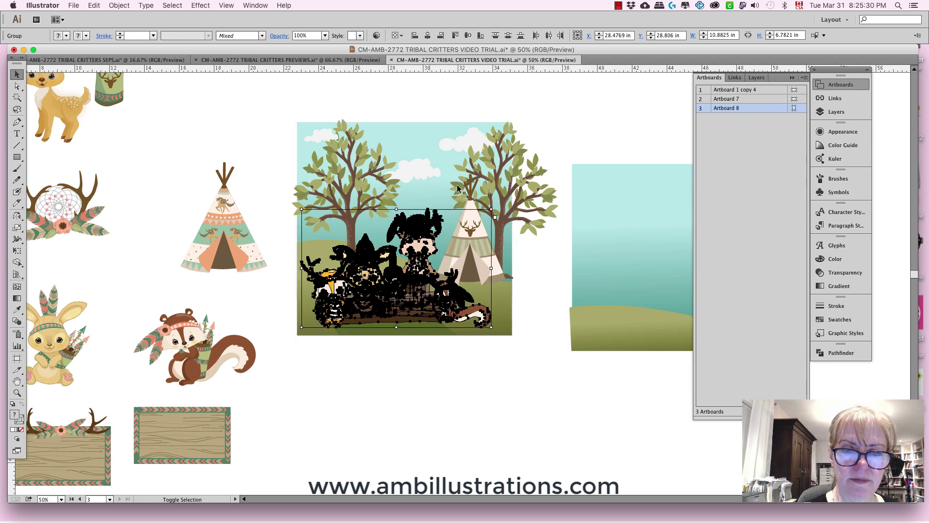
pyautogui.moveTo(488, 214); pyautogui.dragTo(487, 218)
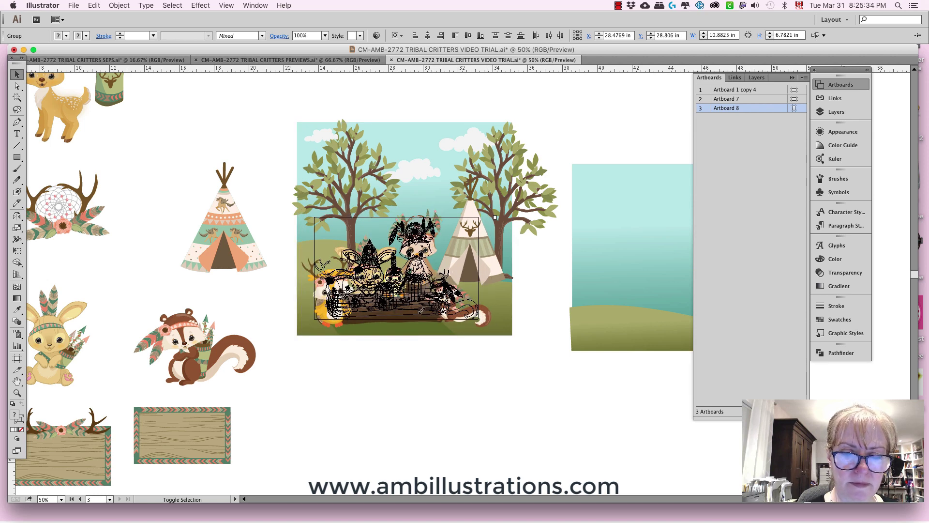
pyautogui.moveTo(419, 309); pyautogui.dragTo(412, 310)
pyautogui.moveTo(533, 282); pyautogui.dragTo(493, 286)
pyautogui.click(527, 289)
# - Reposition the right tree, delete the green ground shape, and enlarge the log
pyautogui.moveTo(526, 228); pyautogui.dragTo(532, 264)
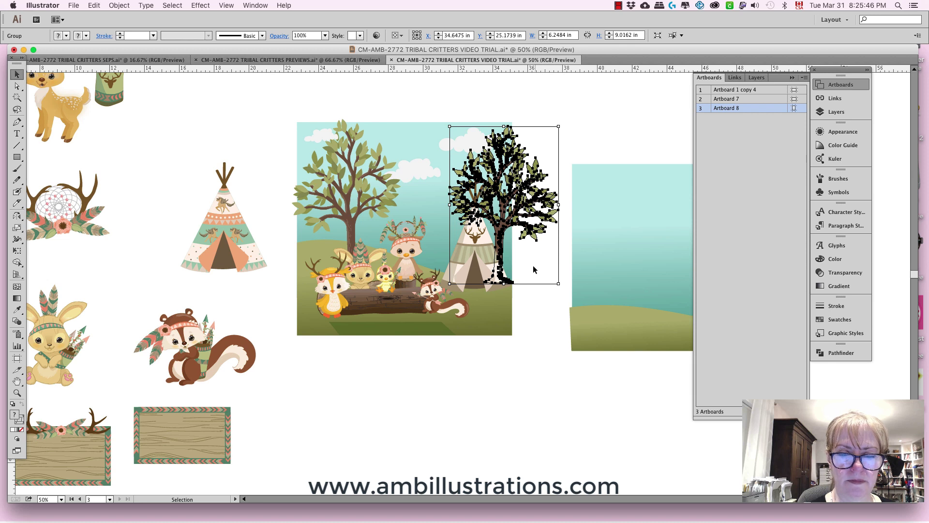
pyautogui.click(531, 269)
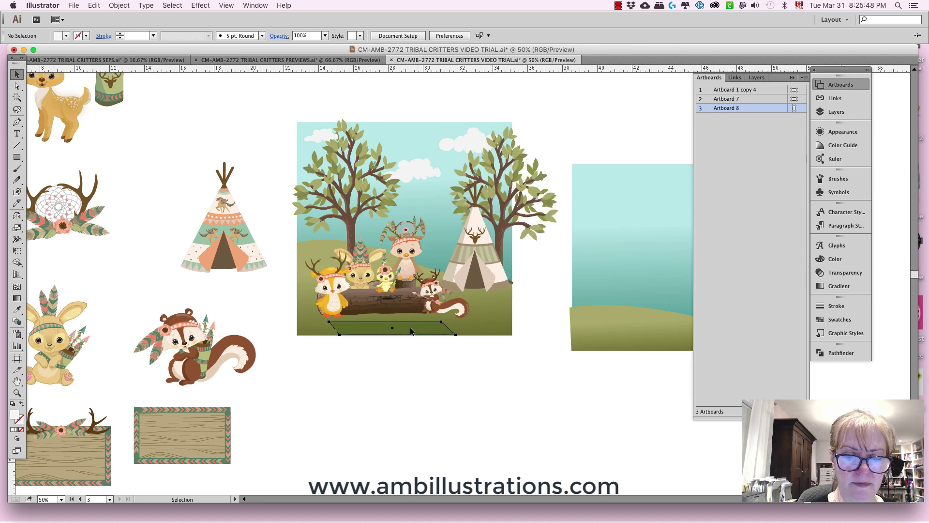
pyautogui.moveTo(410, 327); pyautogui.dragTo(401, 356)
pyautogui.press('Delete')
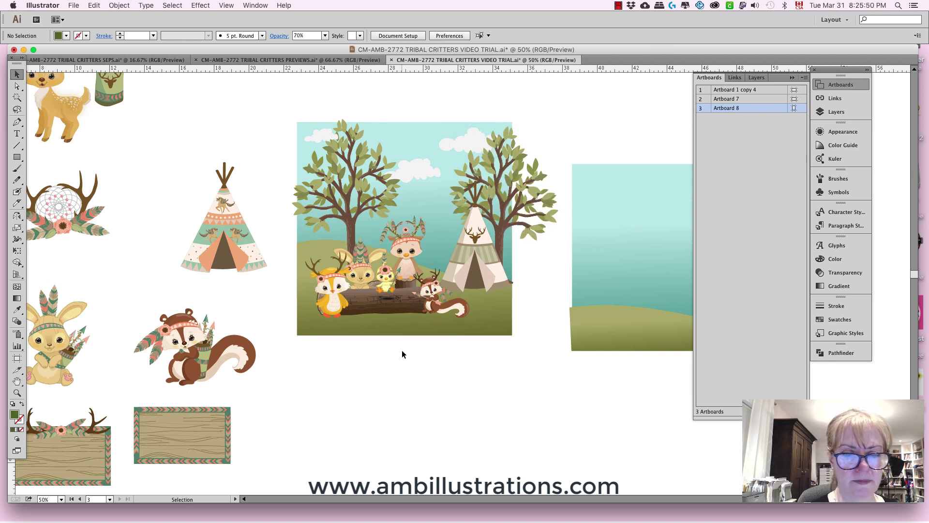
pyautogui.click(237, 264)
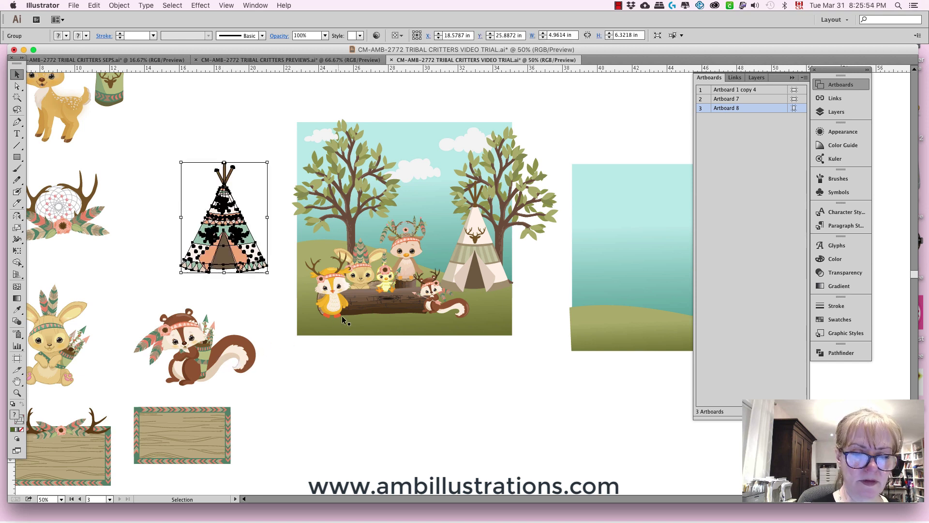
pyautogui.moveTo(314, 329); pyautogui.dragTo(400, 300)
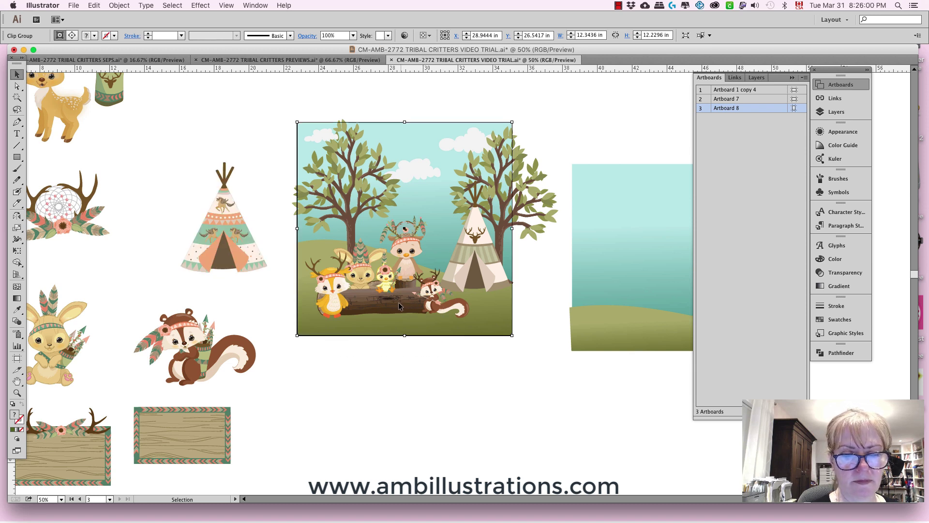
pyautogui.moveTo(317, 315); pyautogui.dragTo(304, 325)
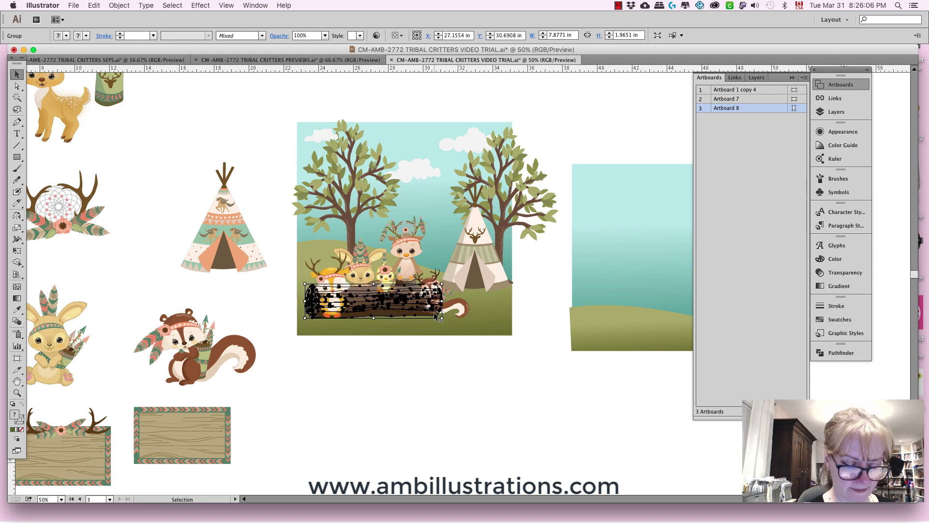
# - Tilt the log slightly counter-clockwise and move the small squirrel out of the scene
pyautogui.press('r')
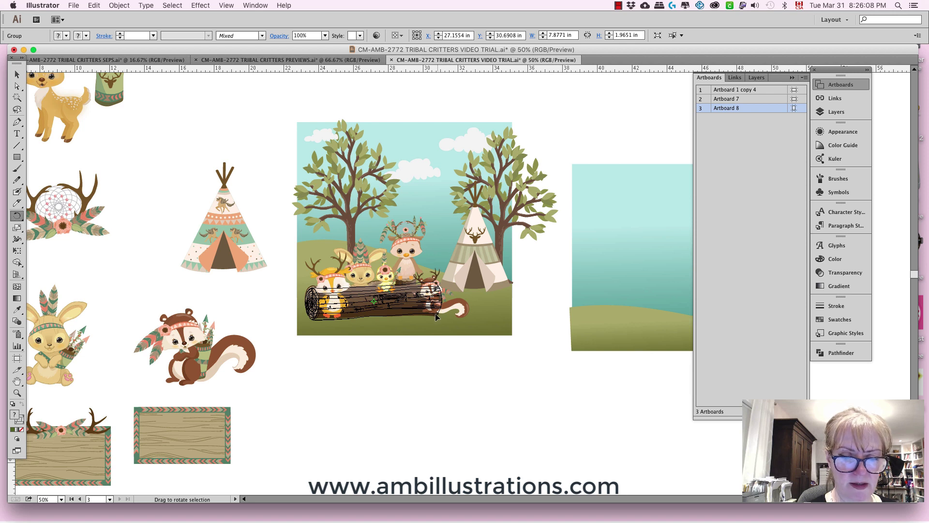
pyautogui.moveTo(436, 314); pyautogui.dragTo(436, 311)
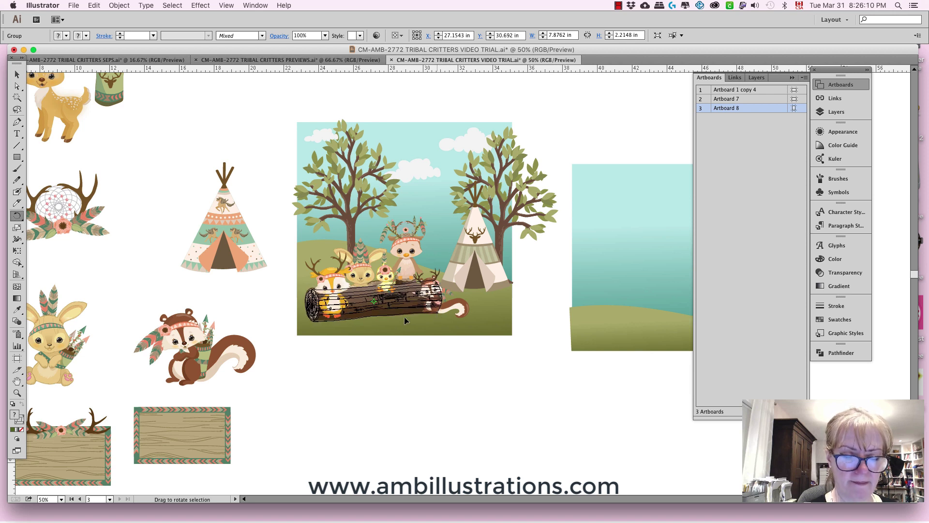
pyautogui.click(17, 74)
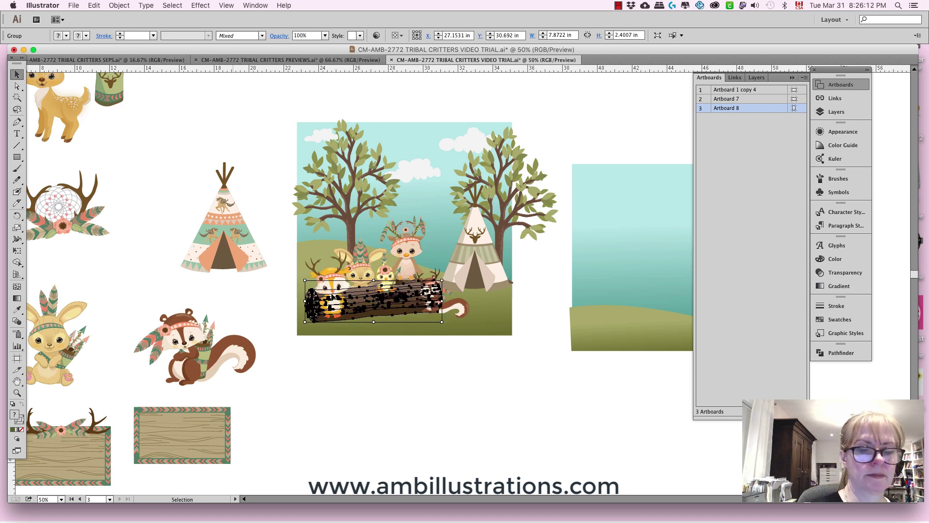
pyautogui.click(460, 309)
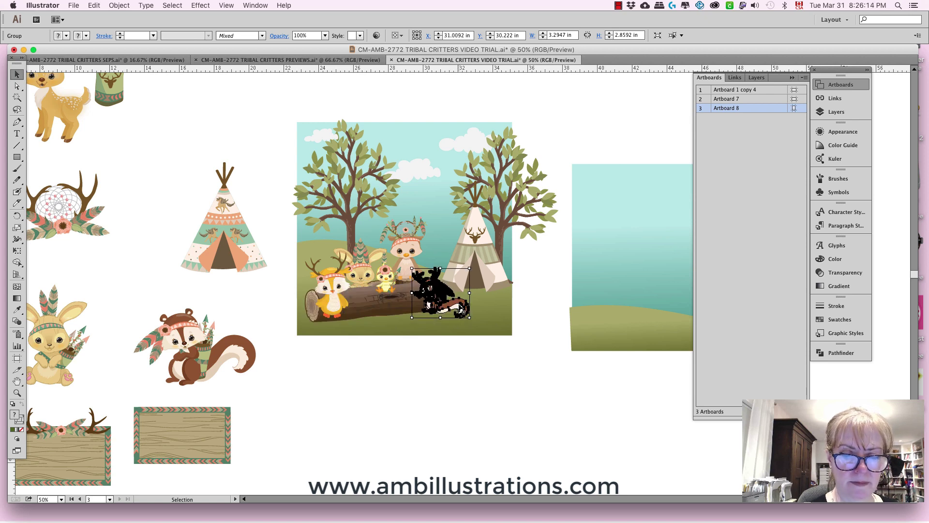
pyautogui.moveTo(456, 311); pyautogui.dragTo(361, 407)
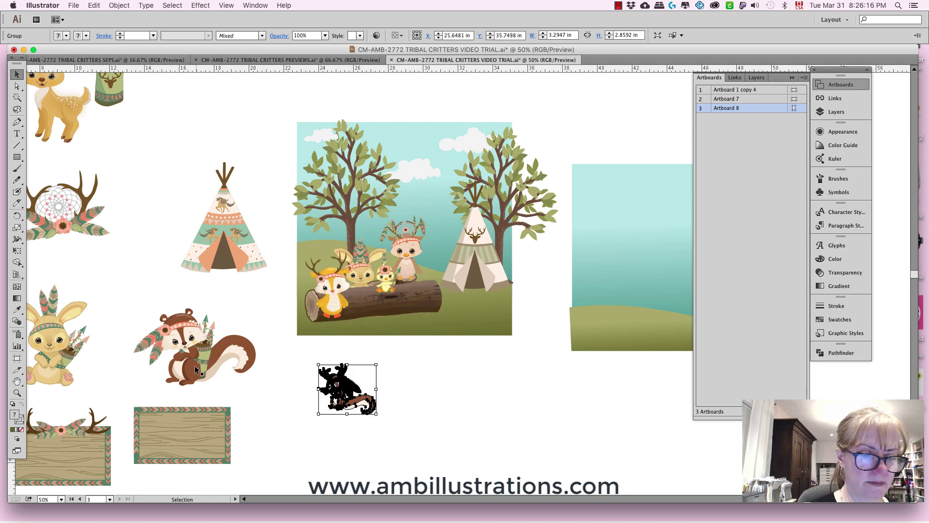
# - Scale the large squirrel to fit the log's right end and move the chick along the log
pyautogui.moveTo(235, 357); pyautogui.dragTo(506, 266)
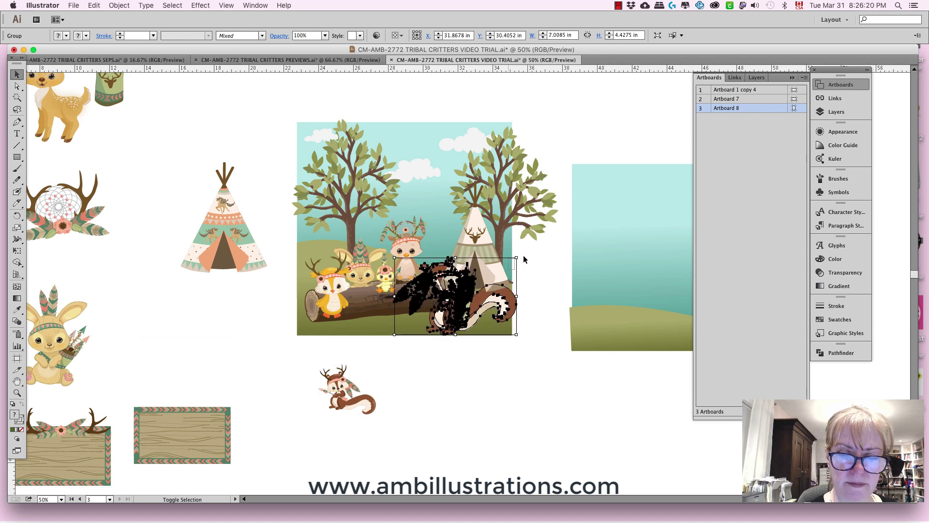
pyautogui.keyDown('shift'); pyautogui.click(508, 277); pyautogui.keyUp('shift')
pyautogui.click(533, 266)
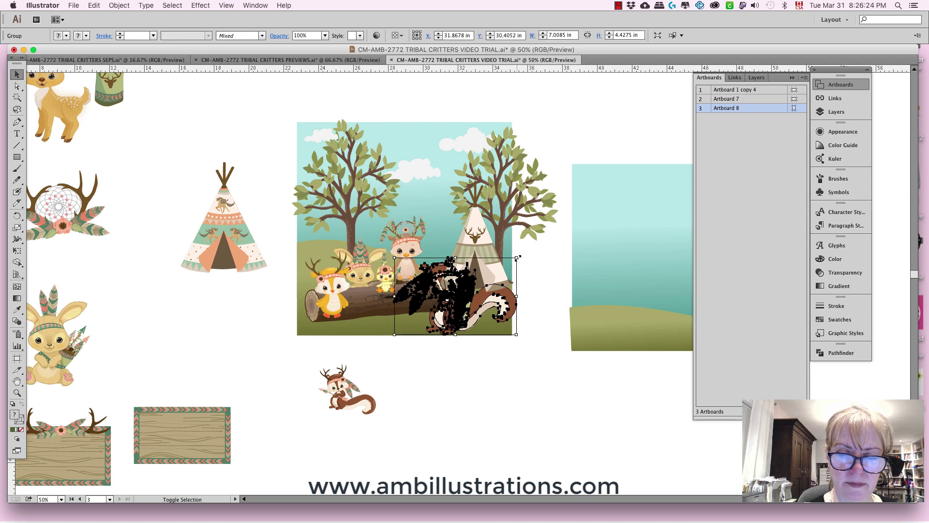
pyautogui.moveTo(517, 258); pyautogui.dragTo(464, 317)
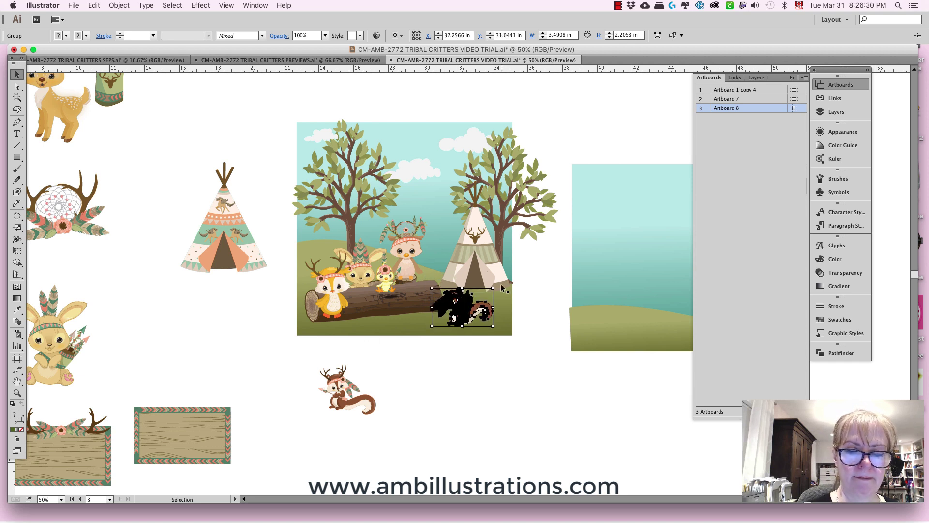
pyautogui.moveTo(492, 288); pyautogui.dragTo(494, 288)
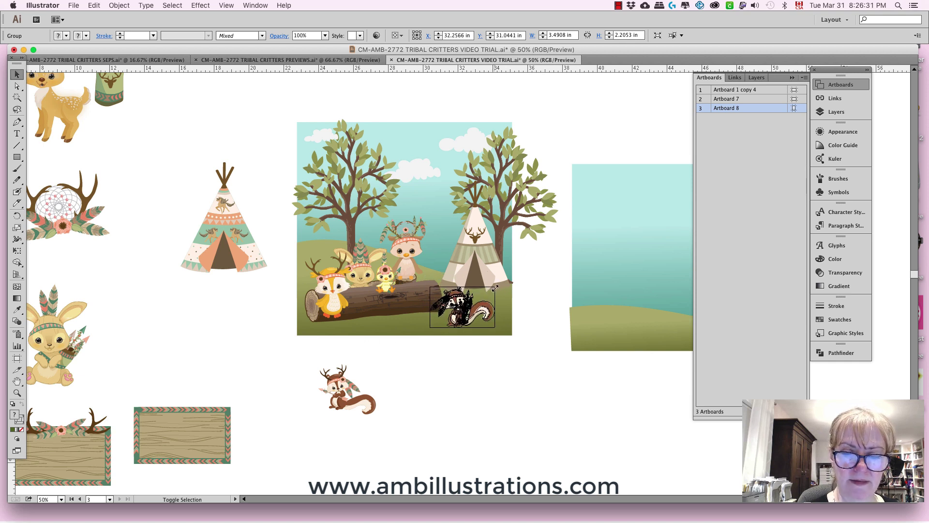
pyautogui.click(530, 266)
pyautogui.moveTo(391, 287); pyautogui.dragTo(426, 318)
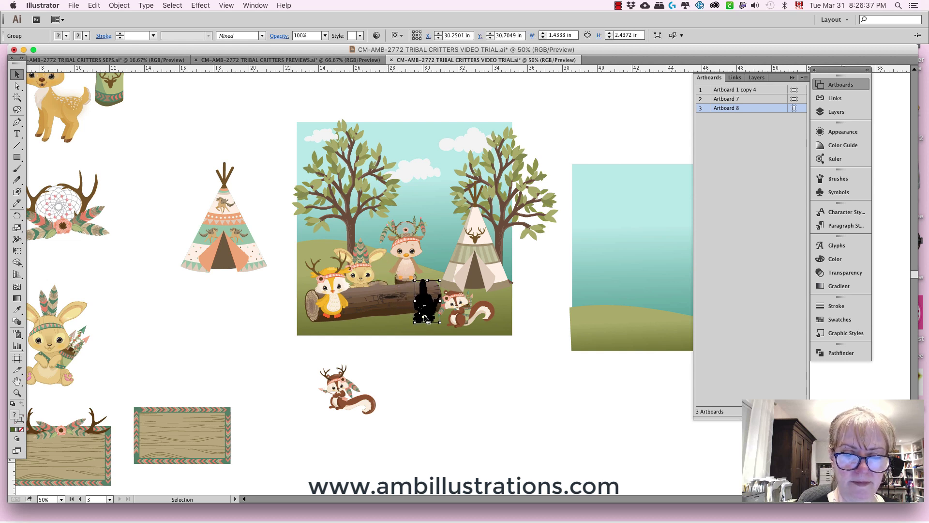
# - Nudge the chick, lift the fox onto the log, and bring the bunny in front
pyautogui.click(382, 286)
pyautogui.moveTo(381, 283); pyautogui.dragTo(380, 284)
pyautogui.moveTo(342, 312); pyautogui.dragTo(375, 317)
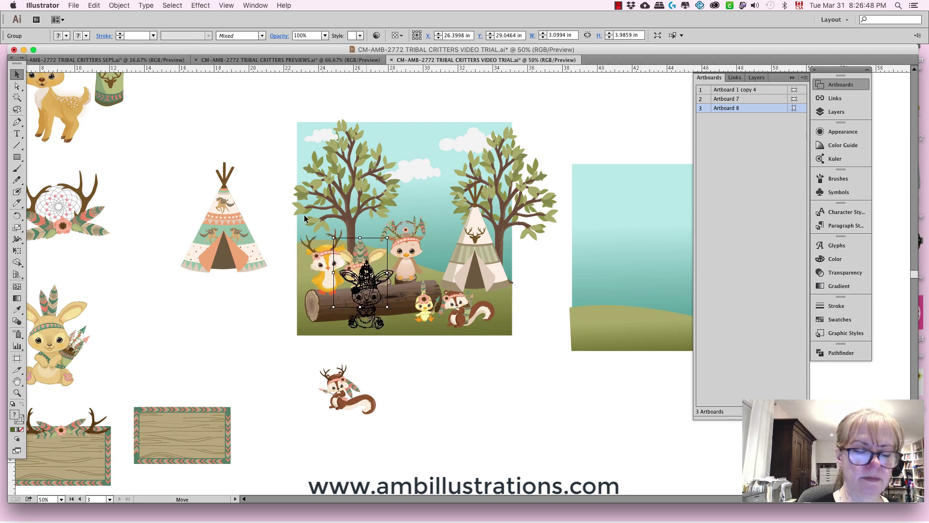
pyautogui.click(119, 5)
pyautogui.moveTo(146, 27)
pyautogui.click(244, 27)
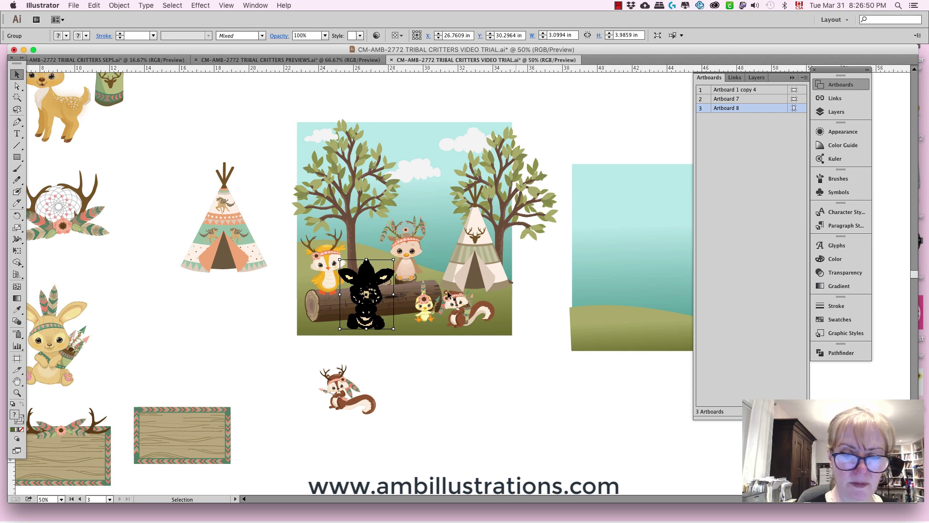
pyautogui.moveTo(375, 328)
pyautogui.mouseDown()
pyautogui.moveTo(411, 320)
pyautogui.moveTo(402, 322)
pyautogui.mouseUp()
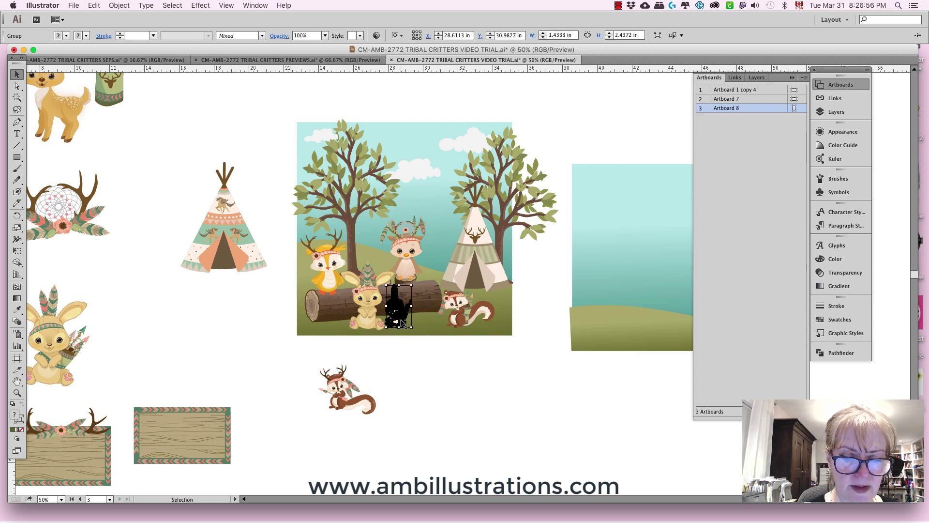
# - Bring the squirrel to the front and shift it slightly left against the log
pyautogui.click(454, 318)
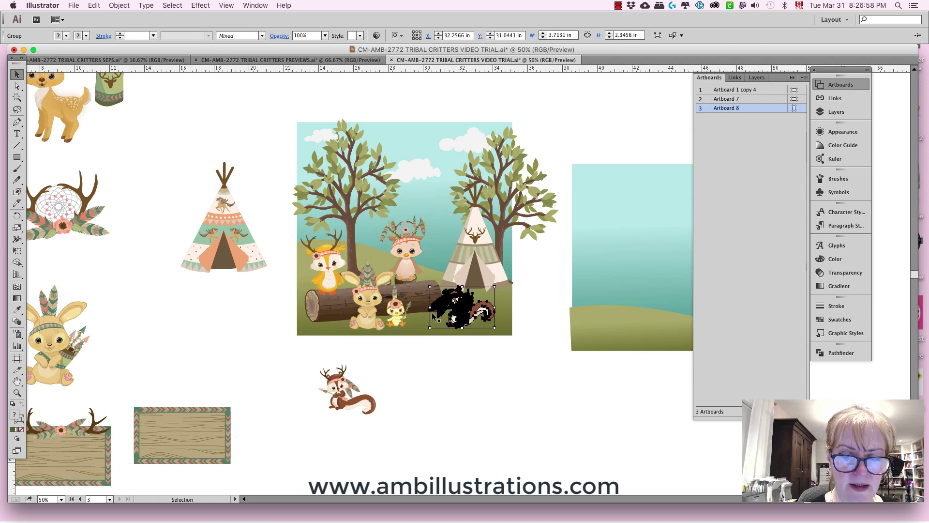
pyautogui.click(119, 5)
pyautogui.moveTo(125, 27)
pyautogui.click(237, 26)
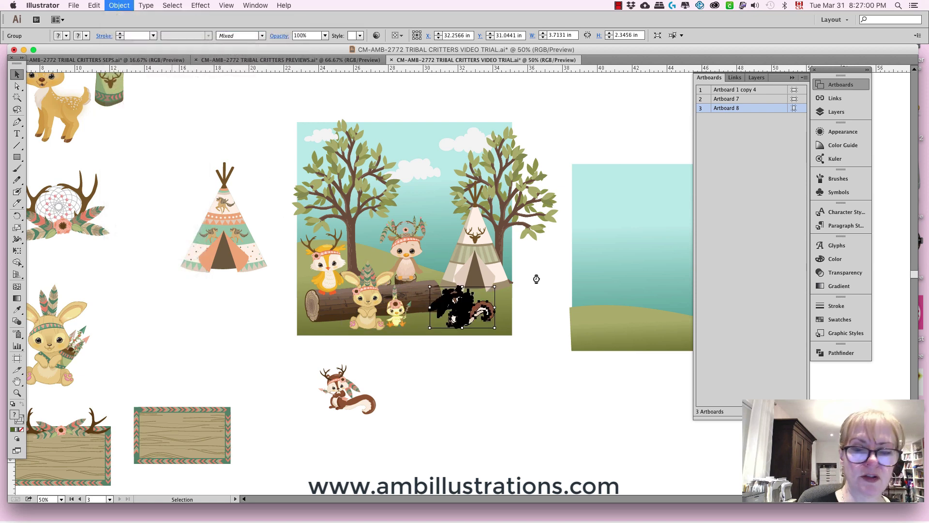
pyautogui.moveTo(463, 318); pyautogui.dragTo(446, 316)
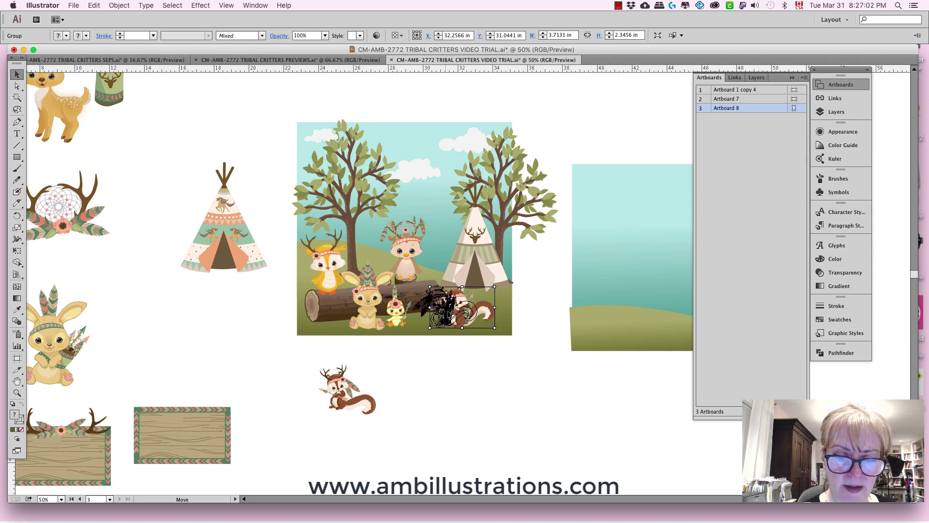
pyautogui.click(548, 273)
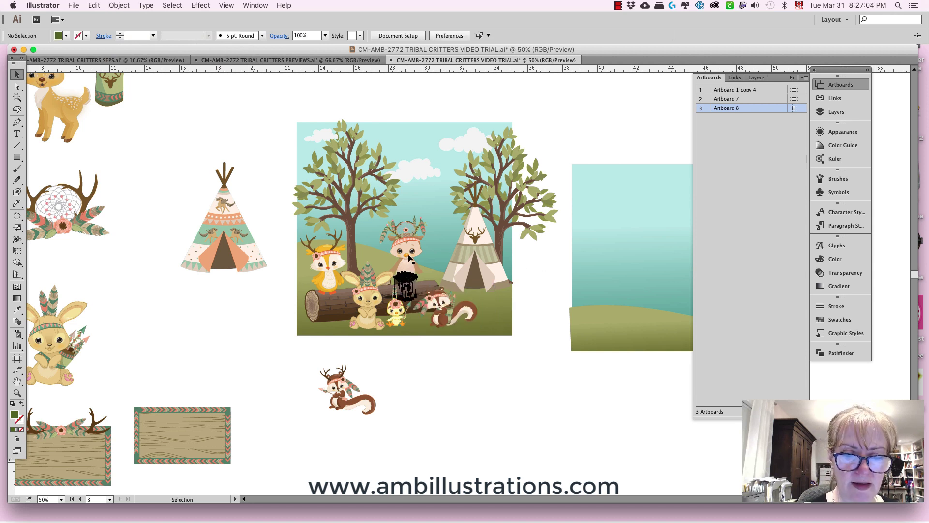
# - Move the owl slightly further to the right
pyautogui.moveTo(409, 256); pyautogui.dragTo(418, 269)
pyautogui.moveTo(537, 256); pyautogui.dragTo(559, 251)
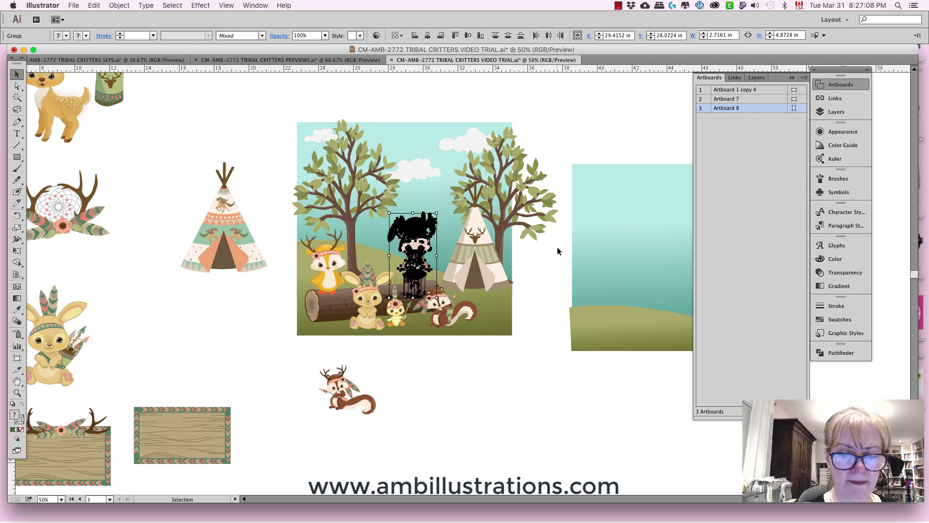
pyautogui.click(555, 249)
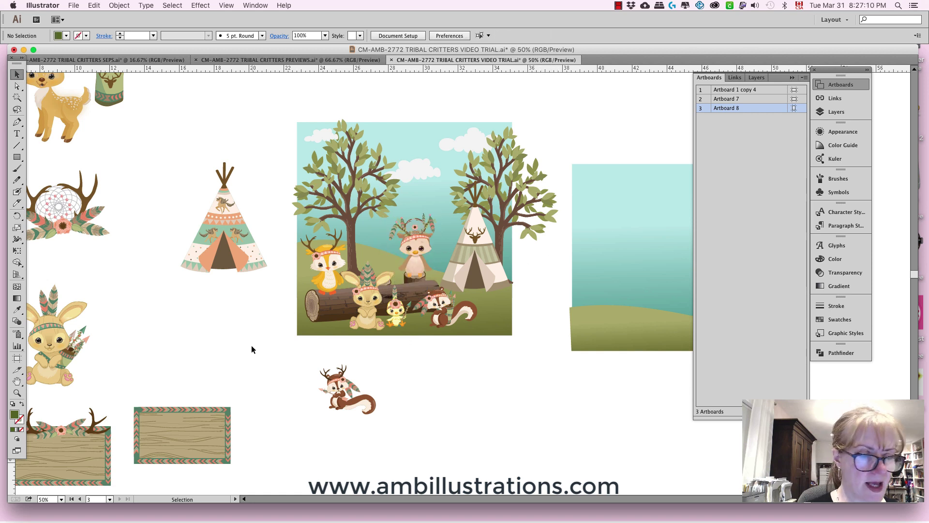
pyautogui.press('space')
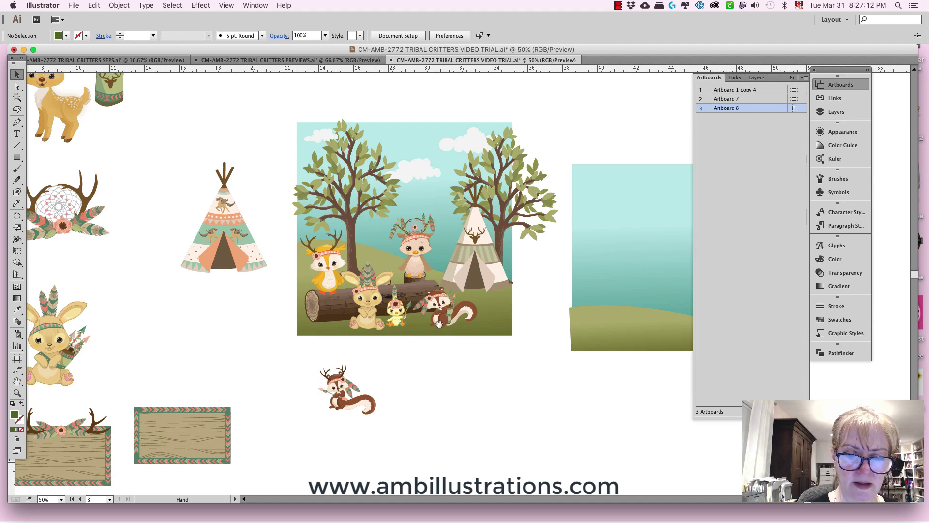
# - Bring the deer into the forest scene and shrink it to fit among the critters
pyautogui.moveTo(400, 376); pyautogui.dragTo(564, 431)
pyautogui.click(243, 183)
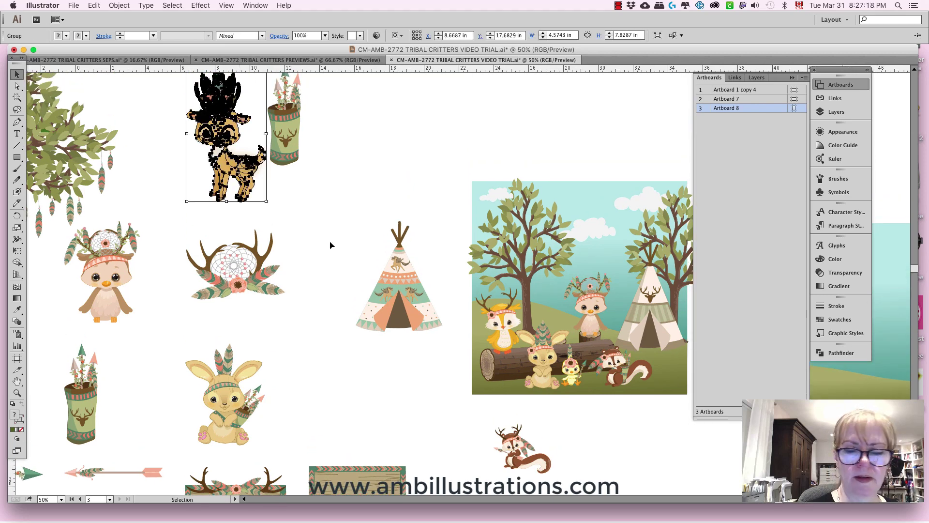
pyautogui.moveTo(247, 160); pyautogui.dragTo(566, 296)
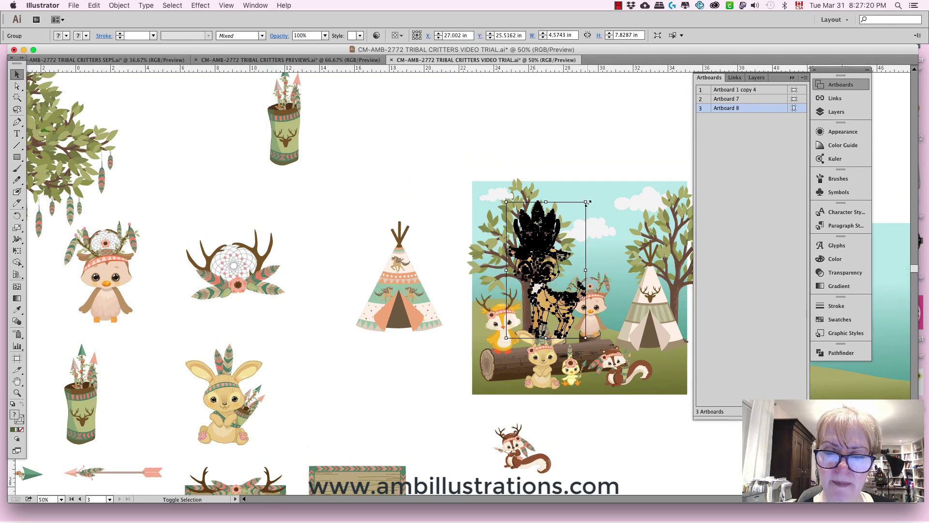
pyautogui.moveTo(587, 203); pyautogui.dragTo(560, 300)
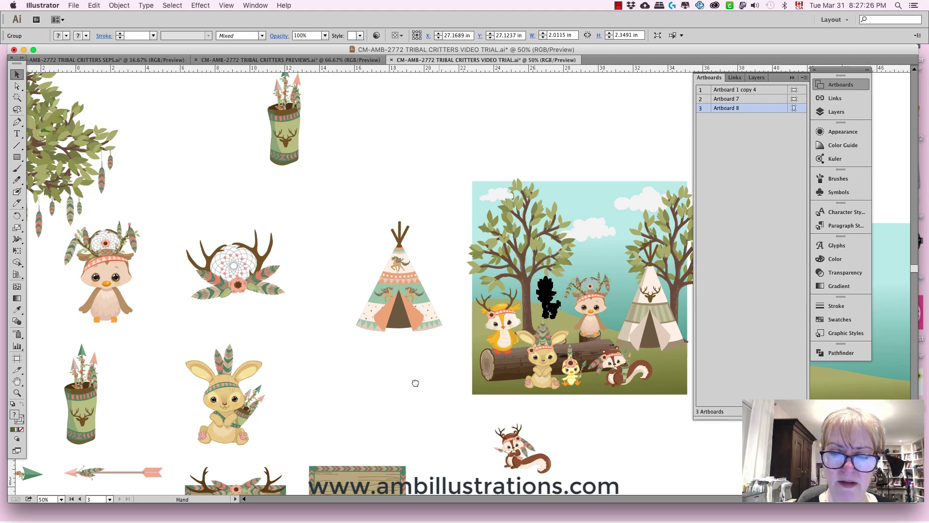
pyautogui.hscroll(5, 328, 387)
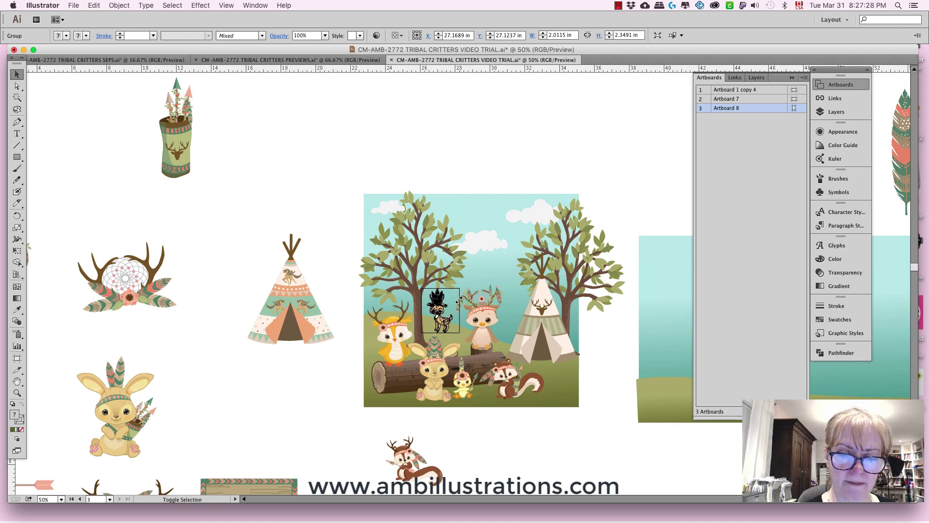
pyautogui.moveTo(447, 325); pyautogui.dragTo(451, 326)
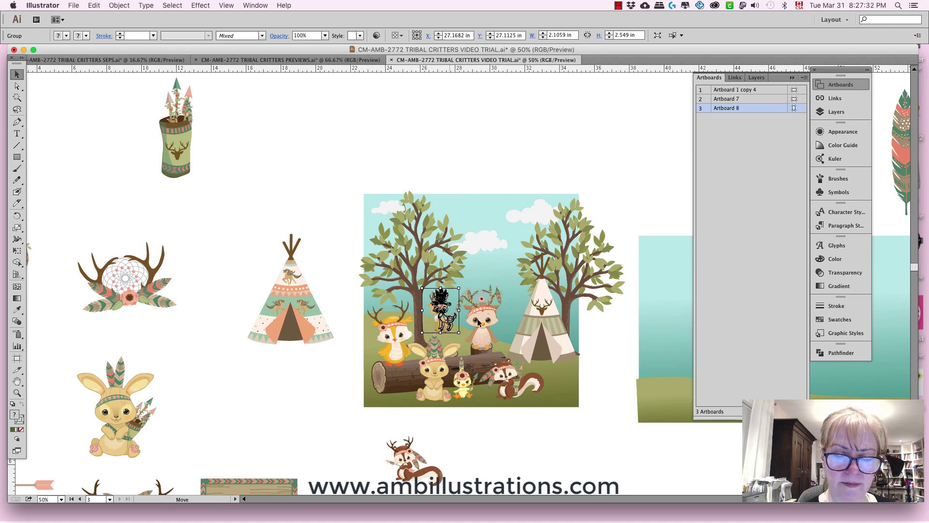
pyautogui.click(500, 413)
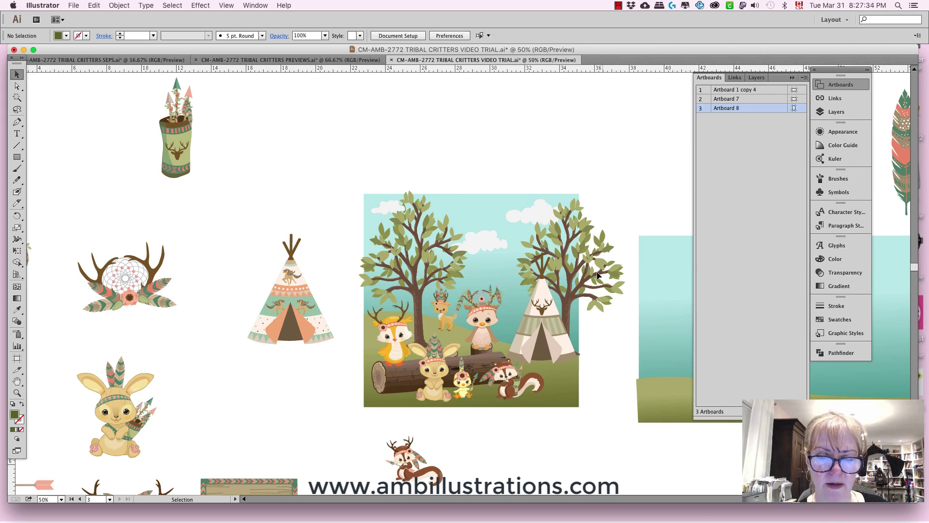
# - Move the right-hand tree to the middle of the scene and scale it down into a small background tree
pyautogui.click(598, 275)
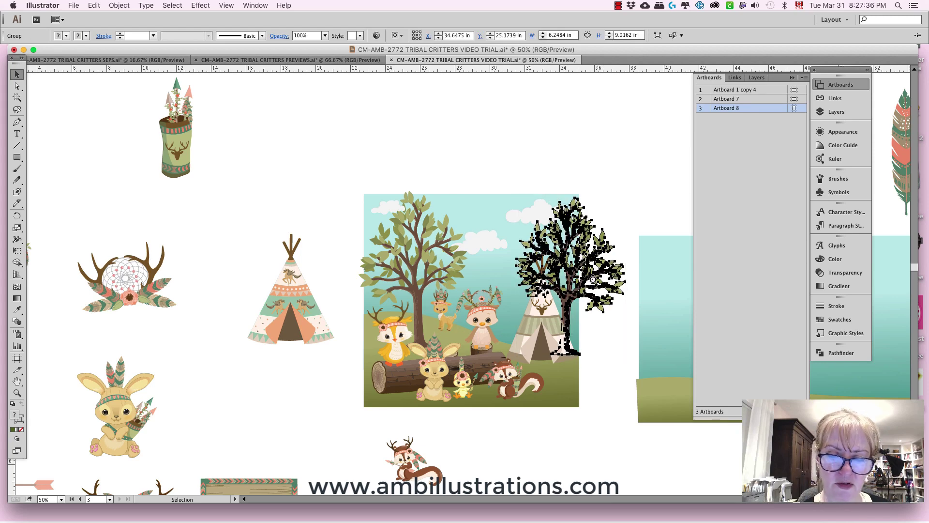
pyautogui.moveTo(591, 270); pyautogui.dragTo(483, 278)
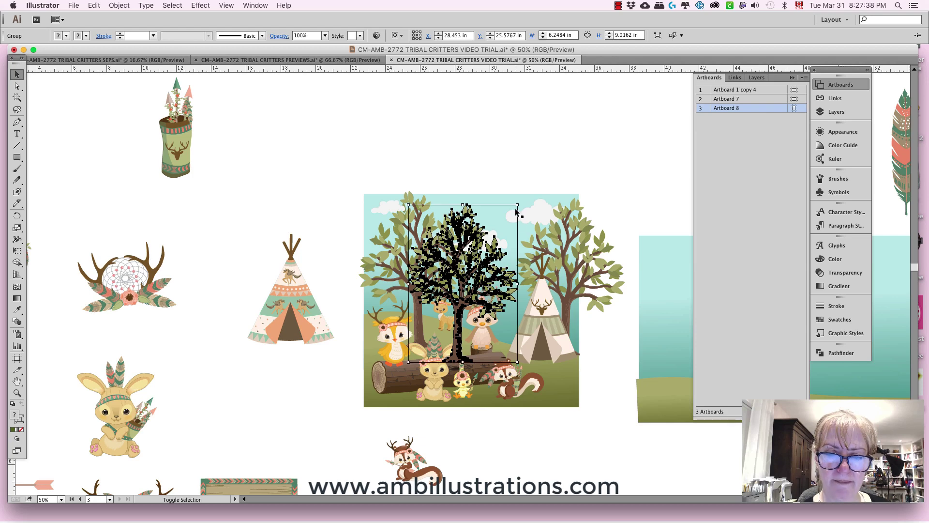
pyautogui.moveTo(517, 205); pyautogui.dragTo(498, 251)
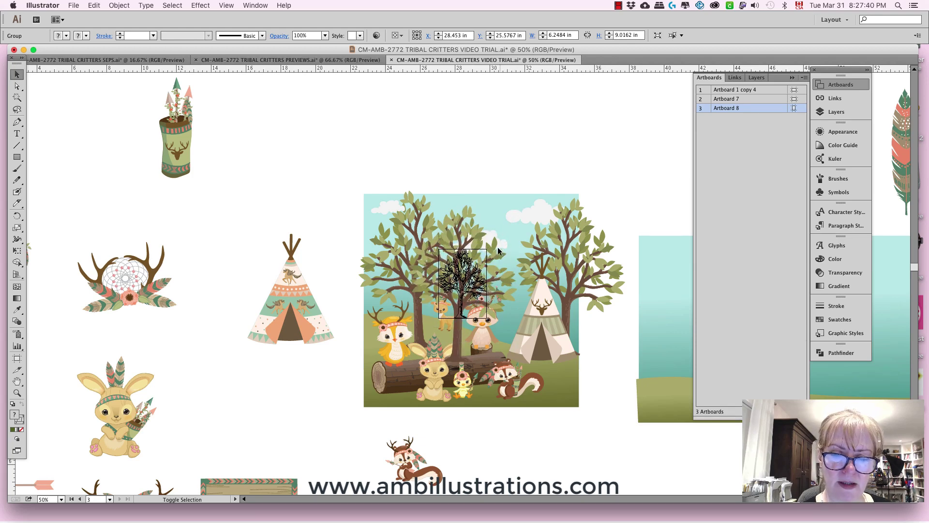
pyautogui.moveTo(469, 304); pyautogui.dragTo(468, 304)
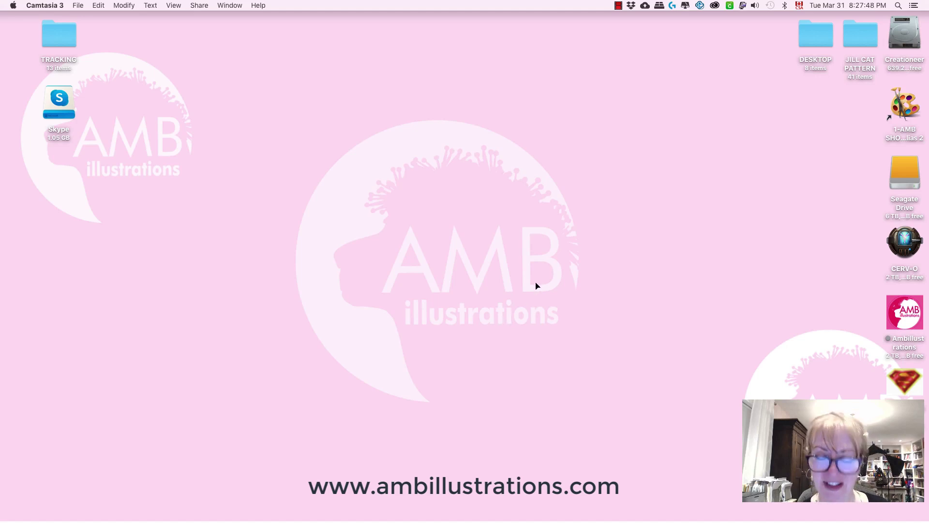
pyautogui.moveTo(584, 520)
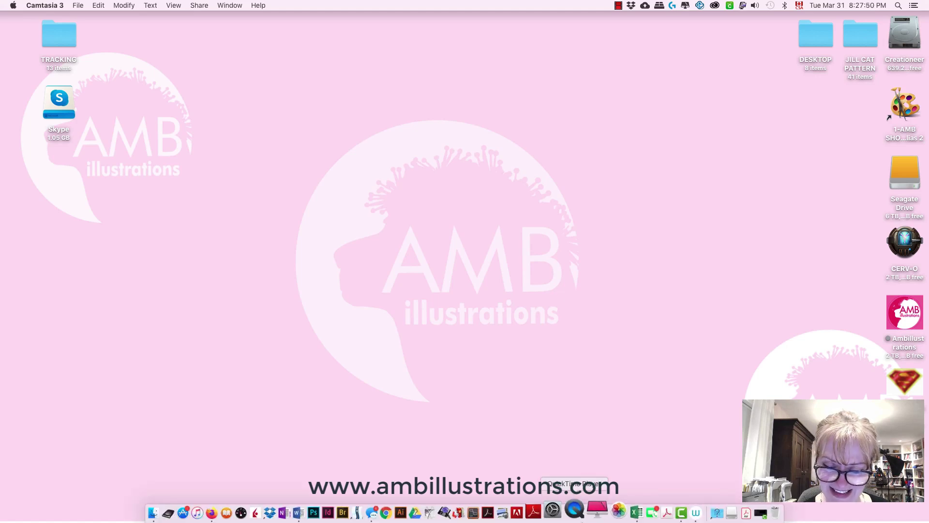